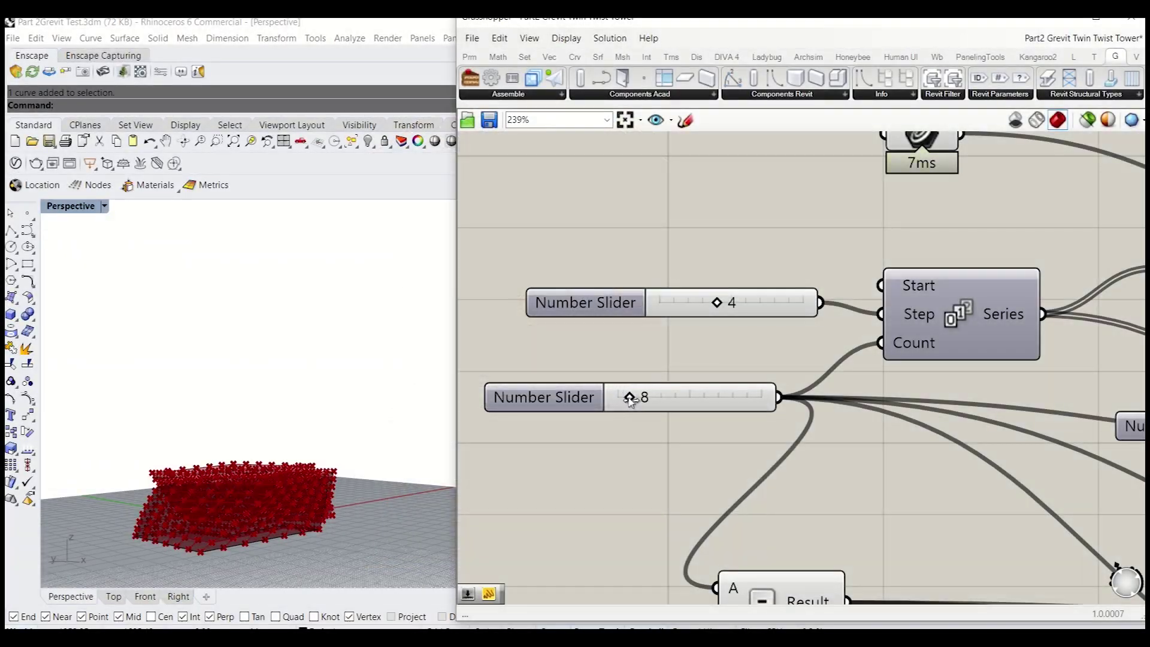
- Raise the number slider feeding the Series count, and start the Grevit add-in in Revit
{"action": "left_click_drag", "start_coordinate": [629, 398], "coordinate": [667, 400]}
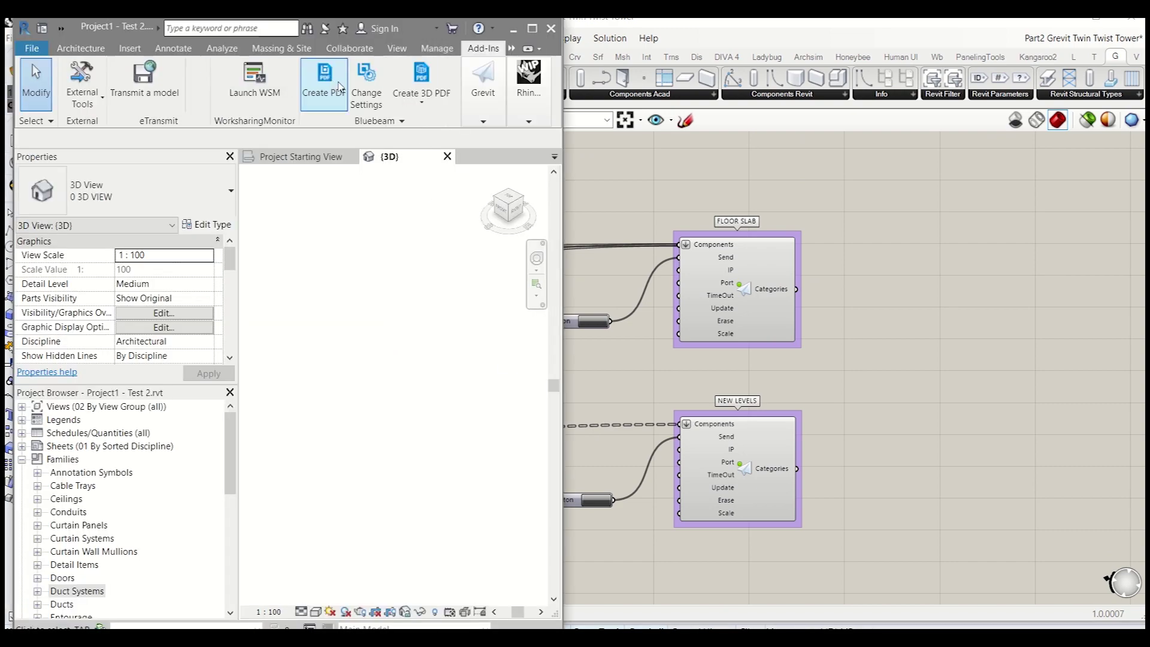
{"action": "left_click", "coordinate": [483, 84]}
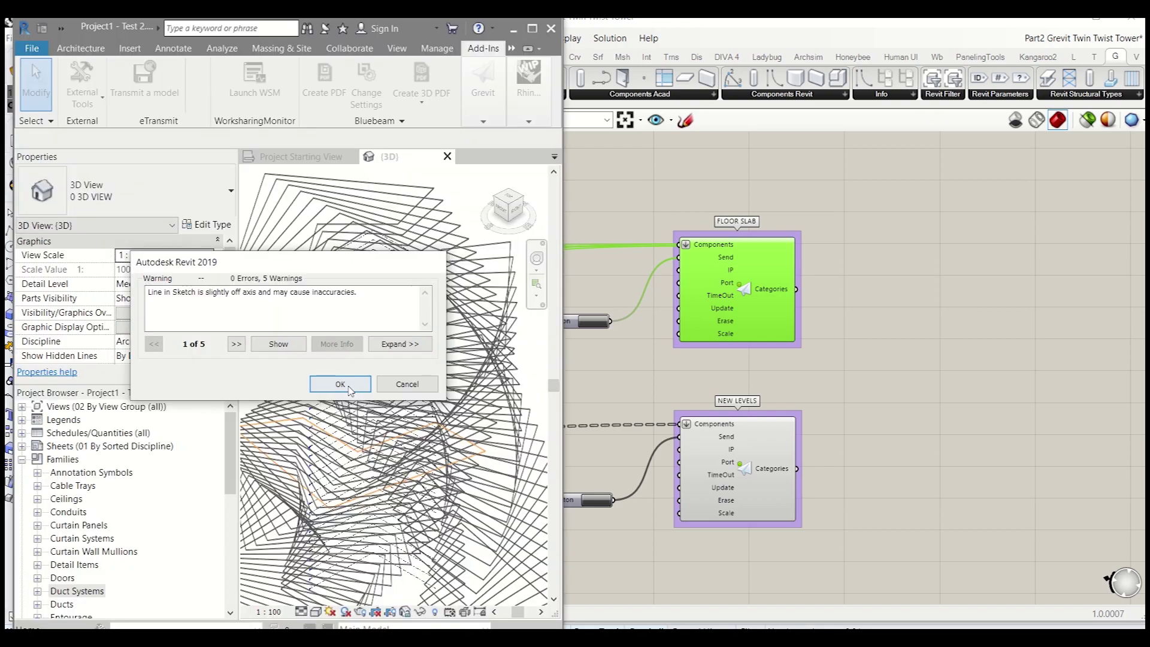
- Examine the twisted twin tower's slabs and curtain walls from several angles in Revit's 3D view
{"action": "middle_click_drag", "start_coordinate": [422, 376], "coordinate": [409, 352], "text": "shift"}
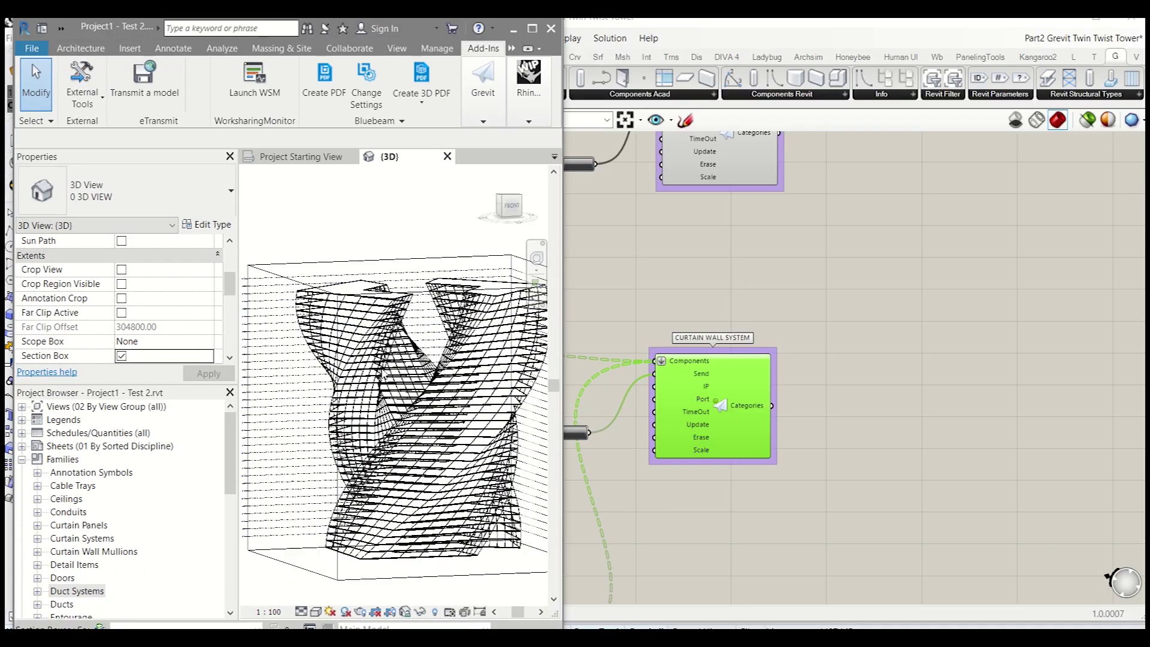
{"action": "scroll", "coordinate": [488, 341], "scroll_direction": "up", "scroll_amount": 5}
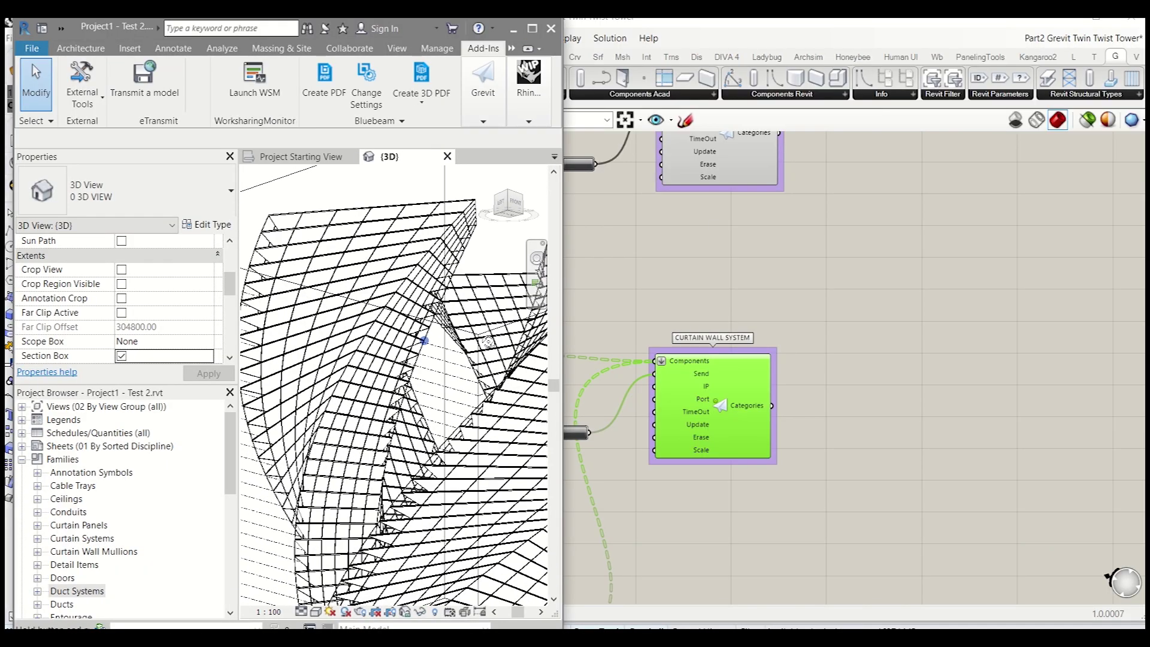
{"action": "left_click", "coordinate": [509, 211]}
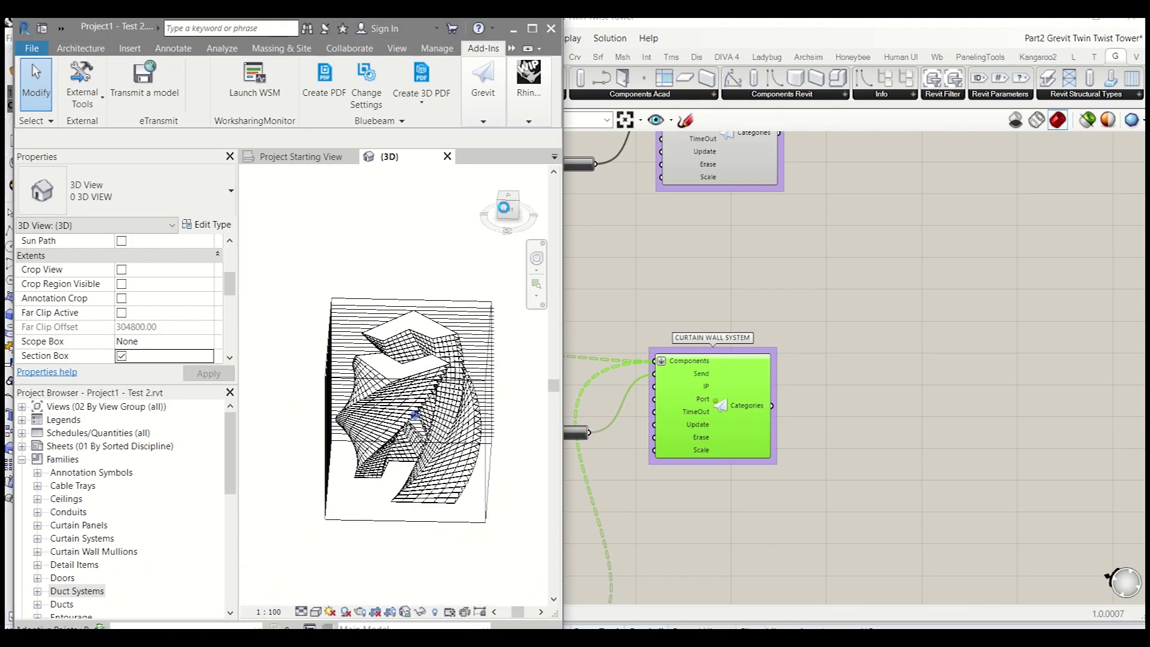
{"action": "left_click", "coordinate": [339, 580]}
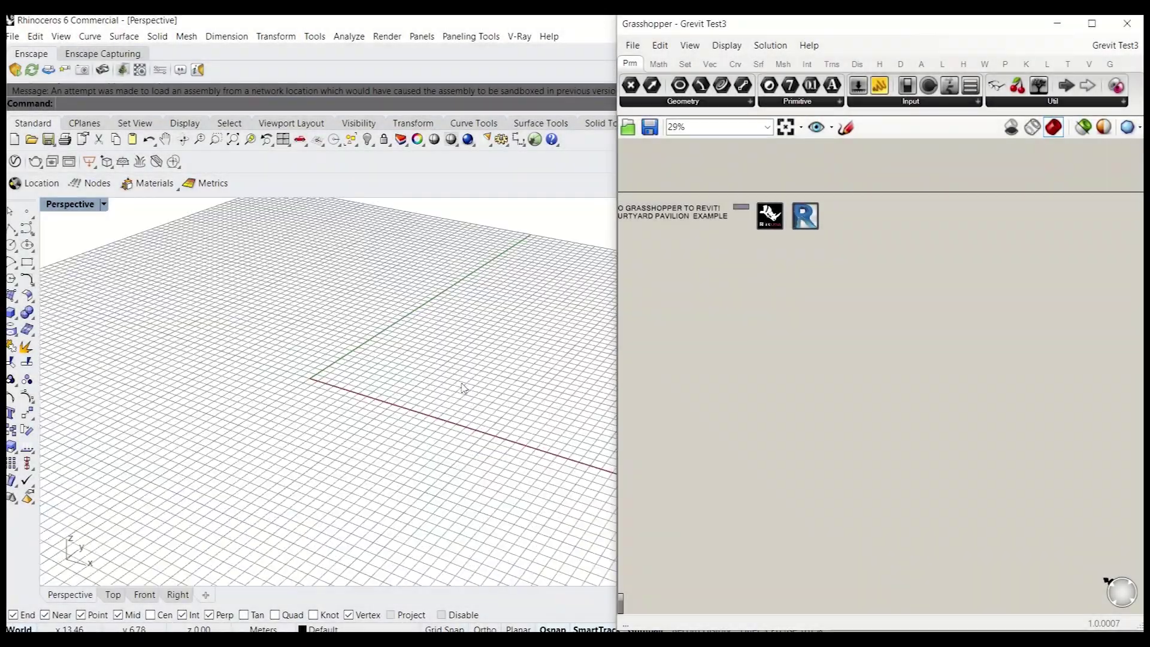
- In Rhino's Perspective view, draw a closed six-cornered polyline outline around the origin
{"action": "right_click_drag", "start_coordinate": [310, 326], "coordinate": [330, 378]}
{"action": "scroll", "coordinate": [338, 309], "scroll_direction": "down", "scroll_amount": 3}
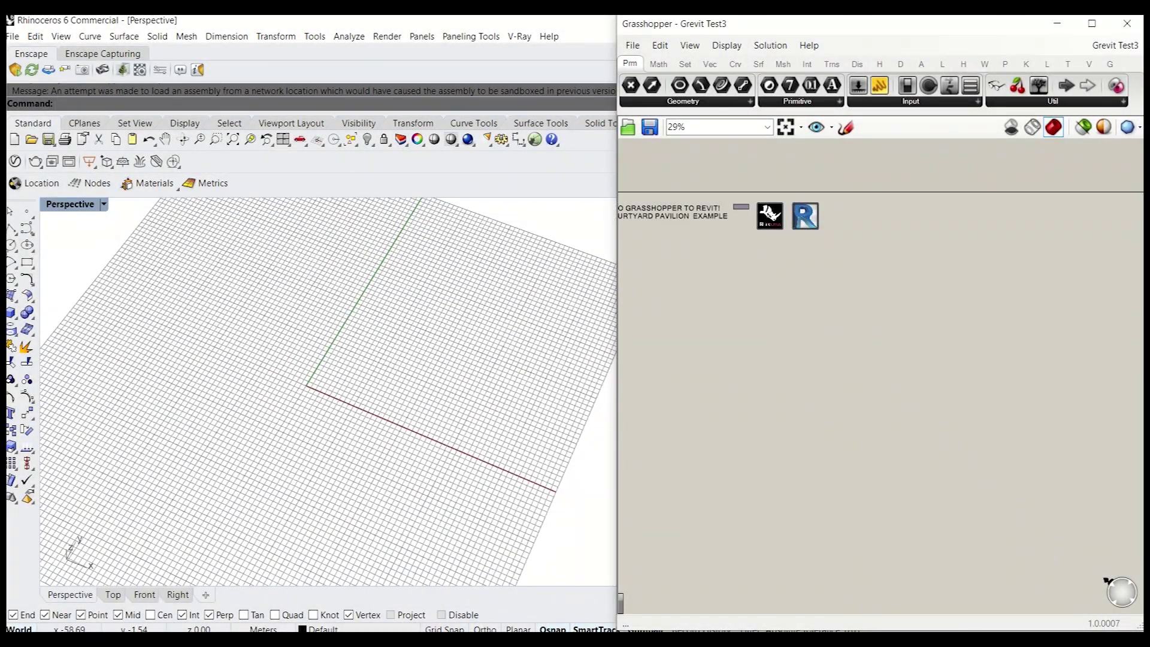
{"action": "left_click", "coordinate": [12, 229]}
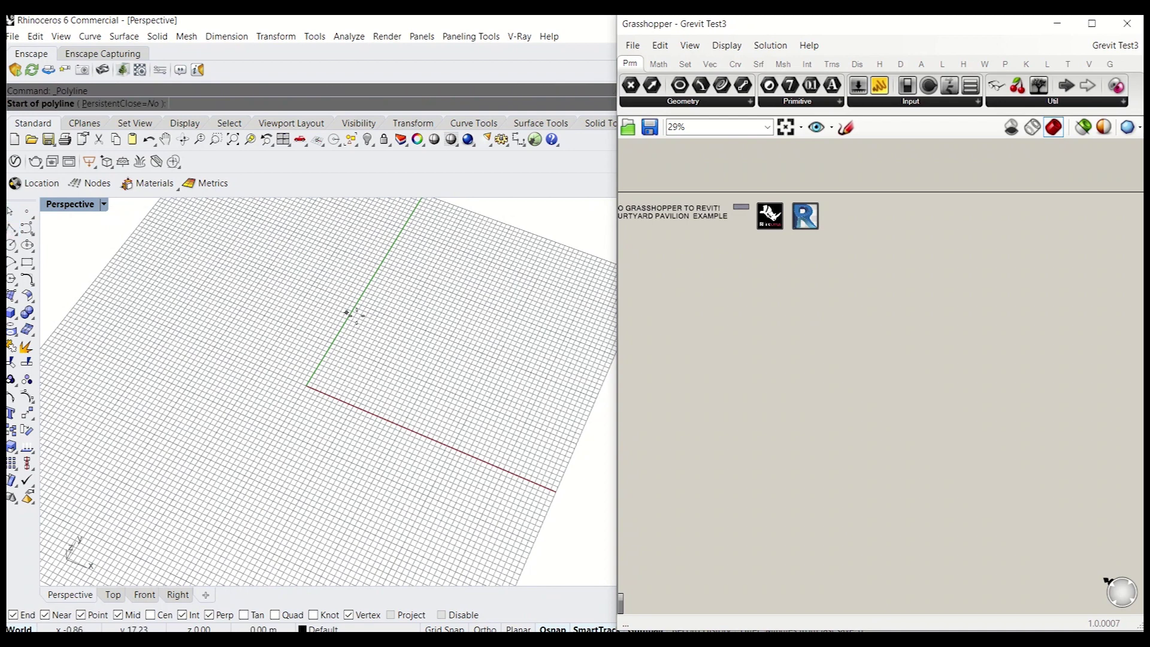
{"action": "left_click", "coordinate": [347, 305]}
{"action": "left_click", "coordinate": [371, 376]}
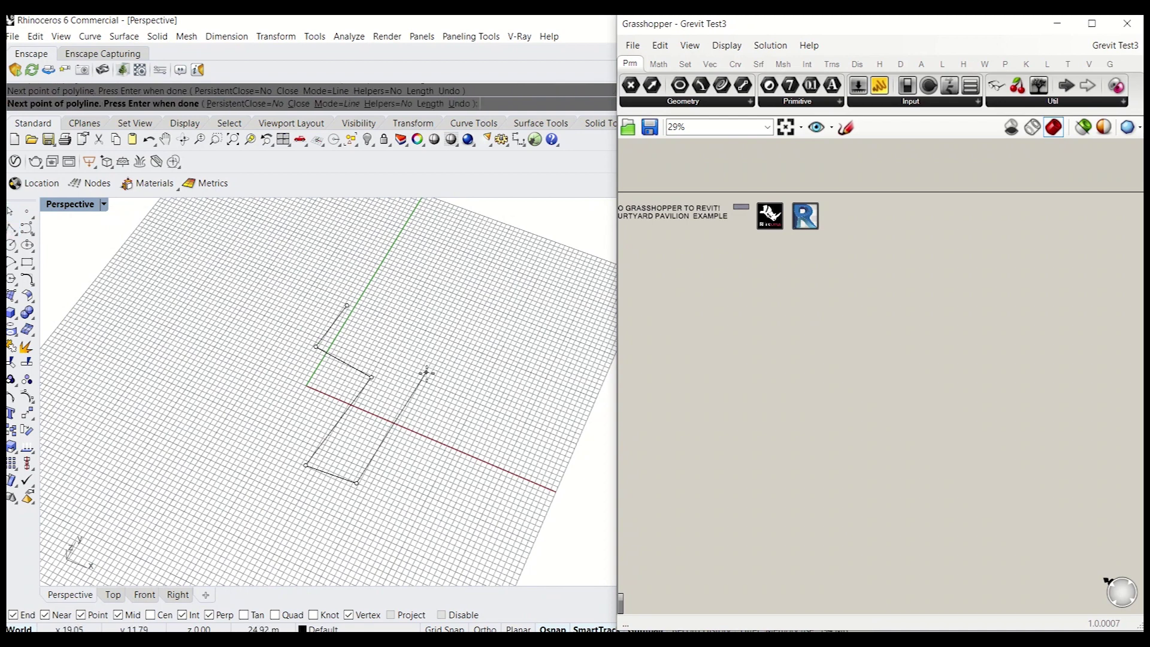
{"action": "left_click", "coordinate": [347, 306]}
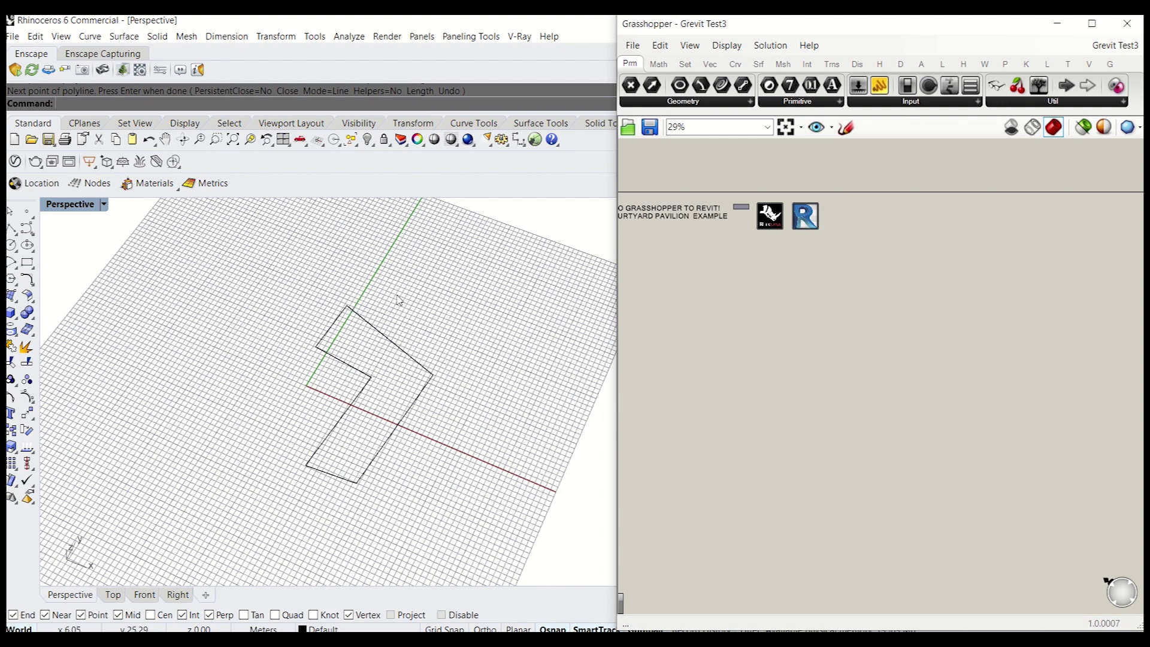
{"action": "left_click_drag", "start_coordinate": [396, 294], "coordinate": [357, 341]}
{"action": "key", "text": "Escape"}
{"action": "scroll", "coordinate": [370, 375], "scroll_direction": "up", "scroll_amount": 6}
{"action": "scroll", "coordinate": [365, 378], "scroll_direction": "down", "scroll_amount": 6}
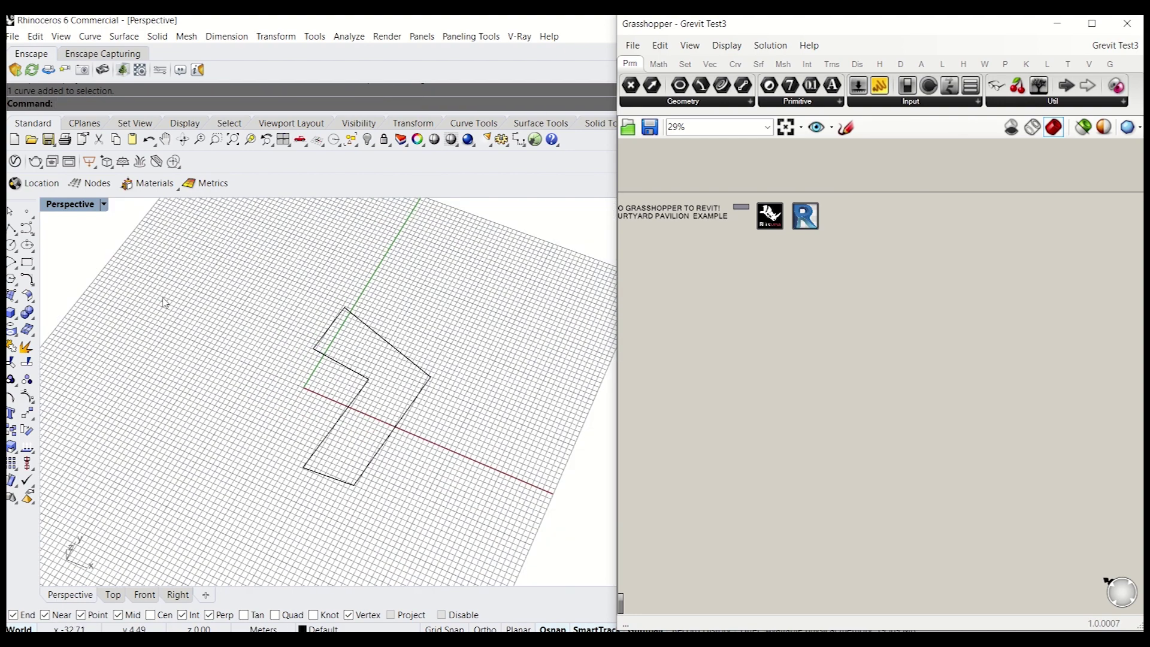
{"action": "left_click", "coordinate": [11, 229]}
{"action": "left_click", "coordinate": [345, 309]}
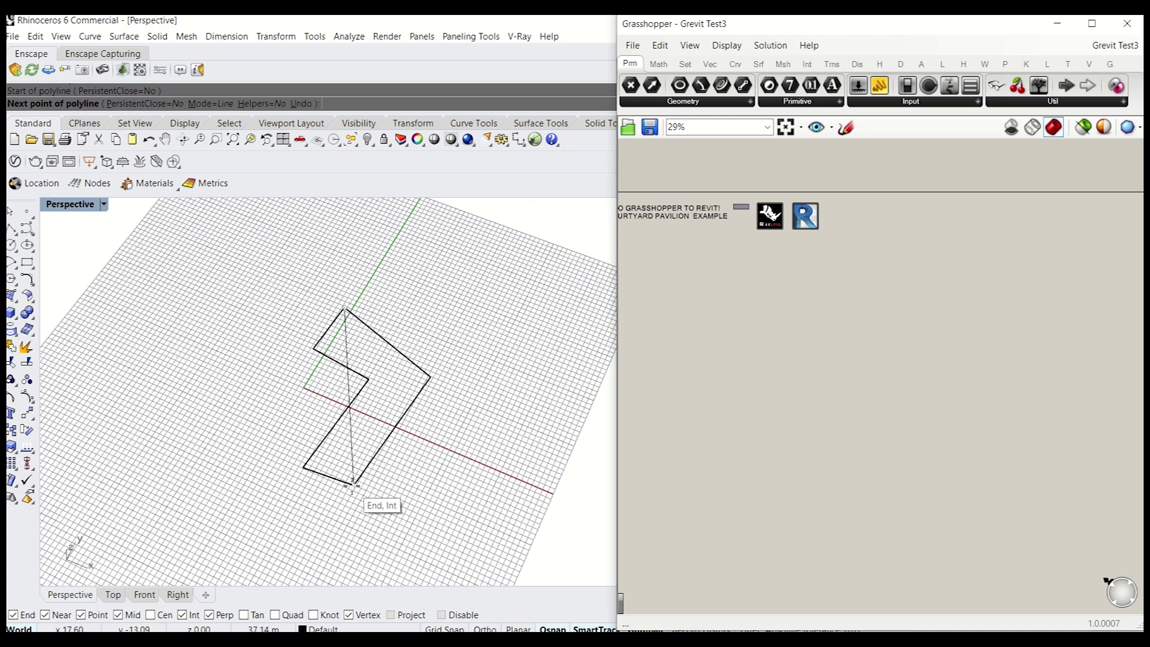
{"action": "key", "text": "Escape"}
- Scale up the closed outline and move it further toward the positive side of the x and y axes
{"action": "left_click_drag", "start_coordinate": [476, 482], "coordinate": [221, 245]}
{"action": "scroll", "coordinate": [321, 334], "scroll_direction": "down", "scroll_amount": 4}
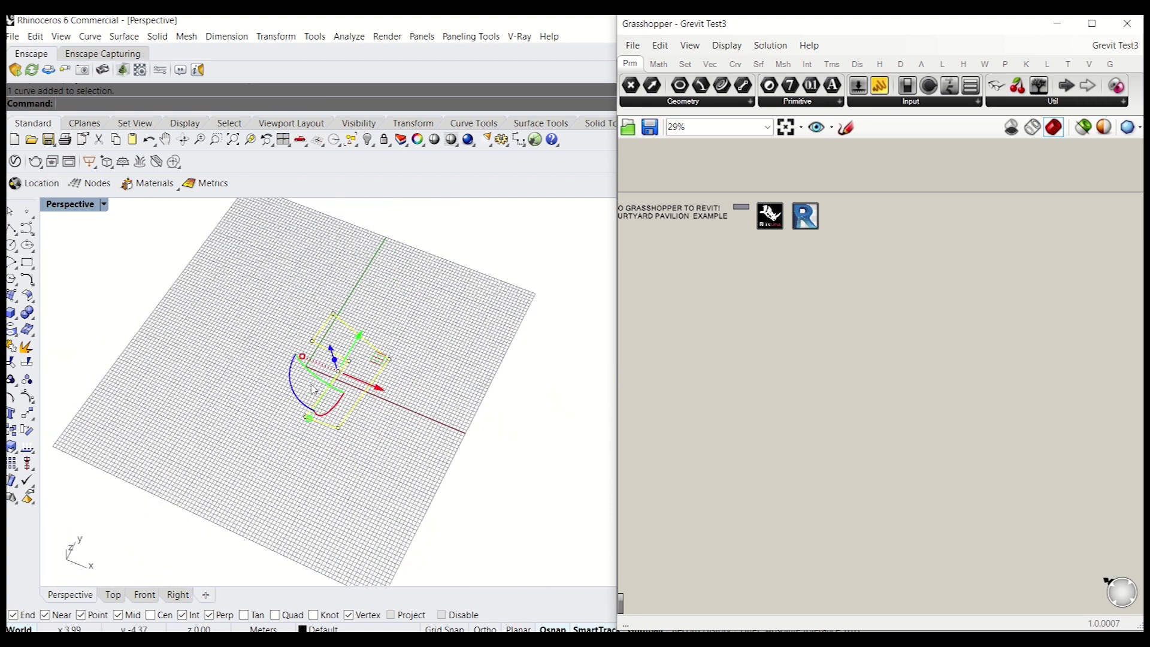
{"action": "scroll", "coordinate": [312, 390], "scroll_direction": "up", "scroll_amount": 2}
{"action": "left_click_drag", "start_coordinate": [298, 345], "coordinate": [267, 336]}
{"action": "left_click_drag", "start_coordinate": [374, 340], "coordinate": [430, 386]}
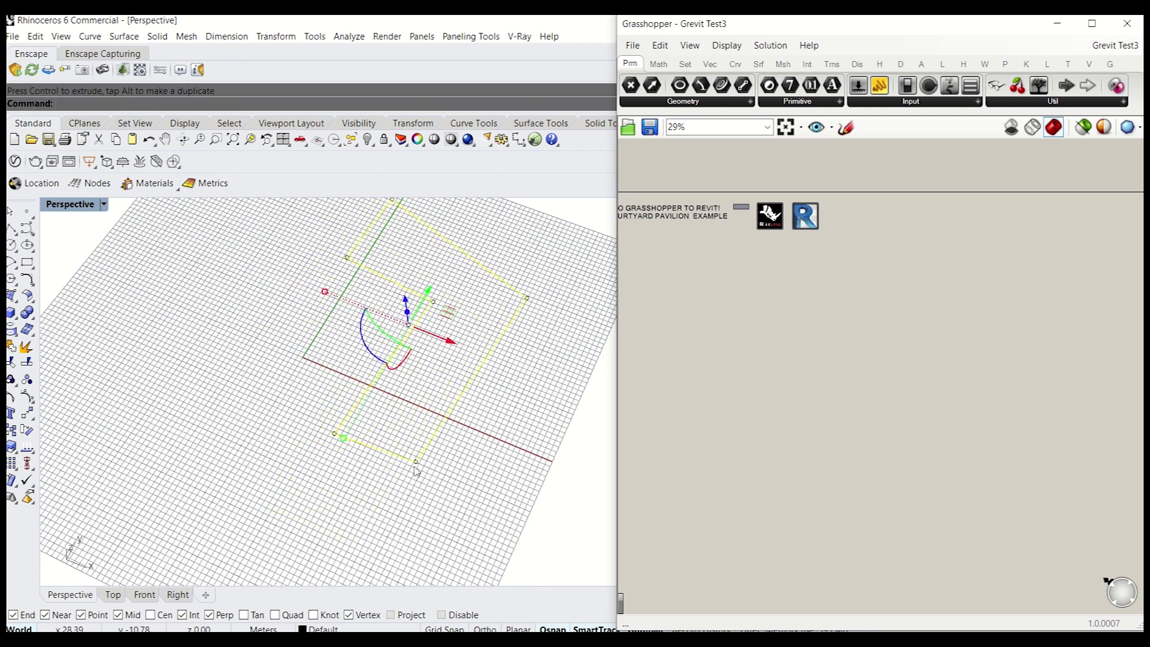
{"action": "key", "text": "Escape"}
{"action": "right_click_drag", "start_coordinate": [399, 222], "coordinate": [336, 323], "text": "shift"}
- Add a Curve parameter to the Grasshopper canvas and reference the closed Rhino outline as its single curve
{"action": "double_click", "coordinate": [698, 291]}
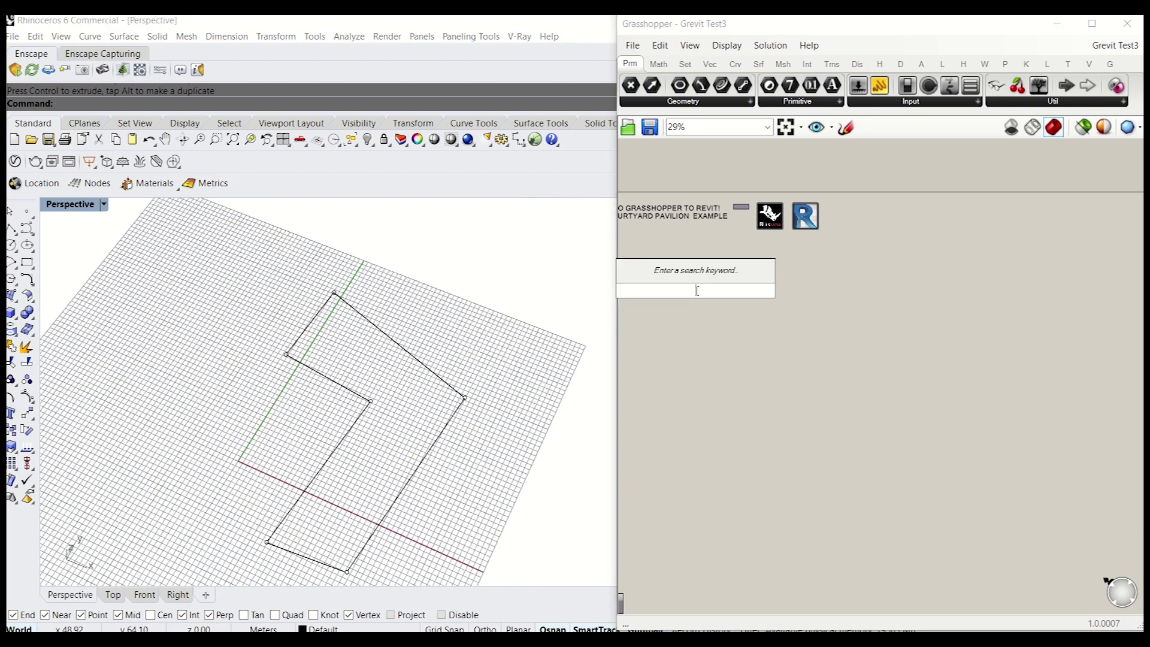
{"action": "type", "text": "CRV"}
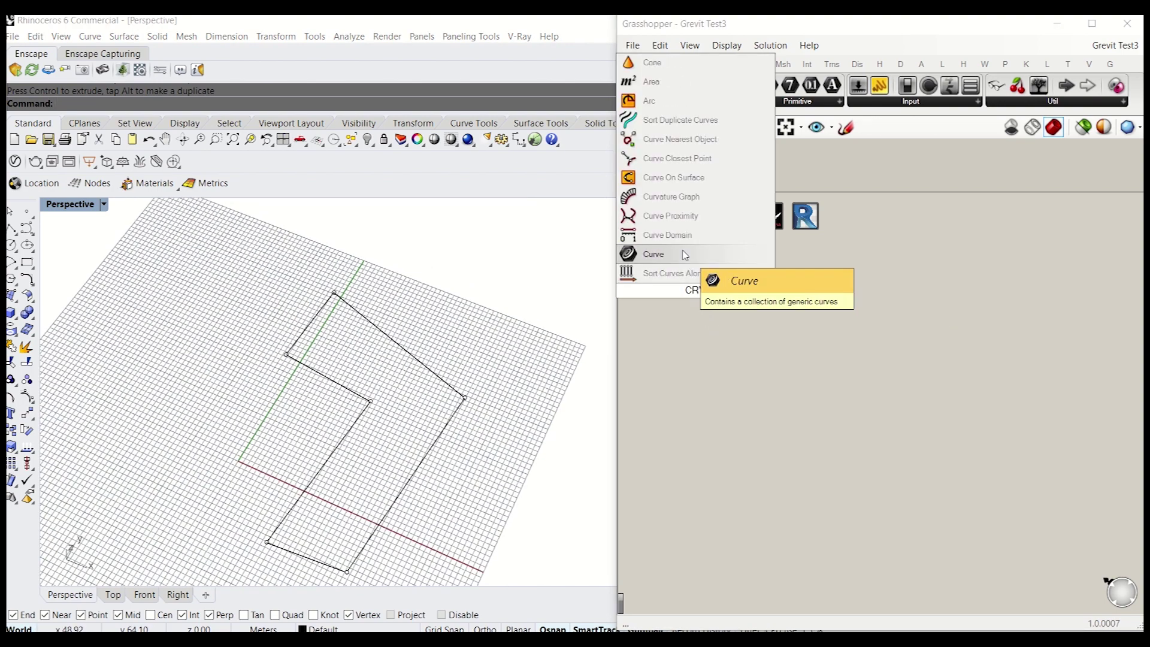
{"action": "left_click", "coordinate": [684, 254]}
{"action": "scroll", "coordinate": [698, 295], "scroll_direction": "up", "scroll_amount": 4}
{"action": "right_click", "coordinate": [695, 293]}
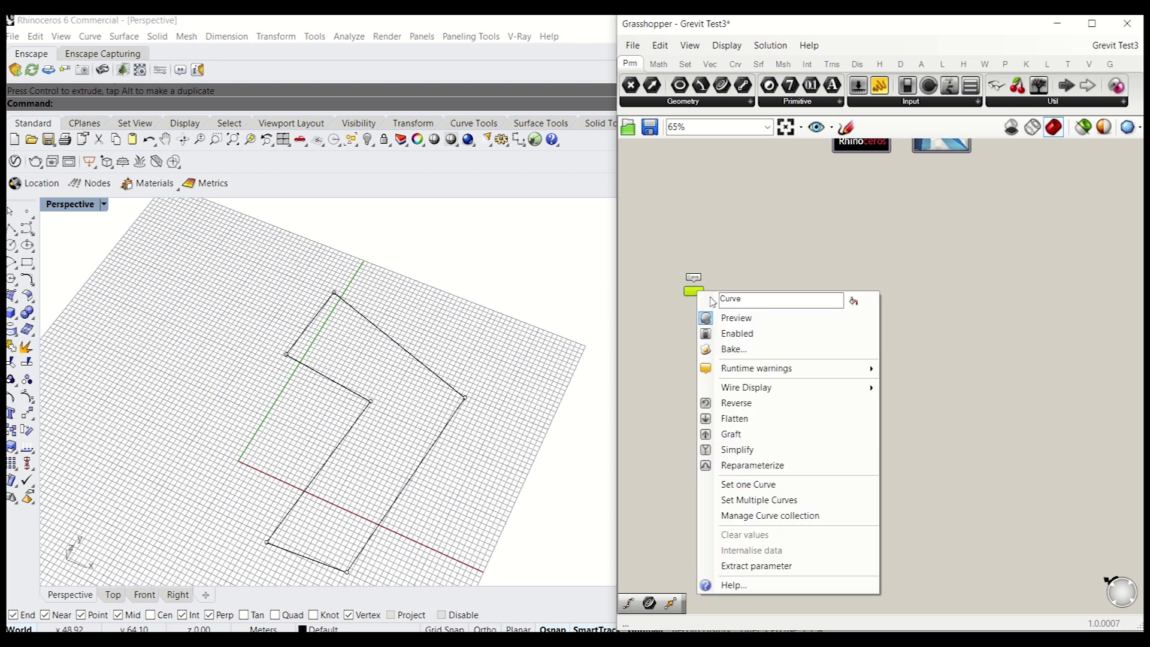
{"action": "left_click", "coordinate": [830, 485]}
{"action": "left_click", "coordinate": [432, 371]}
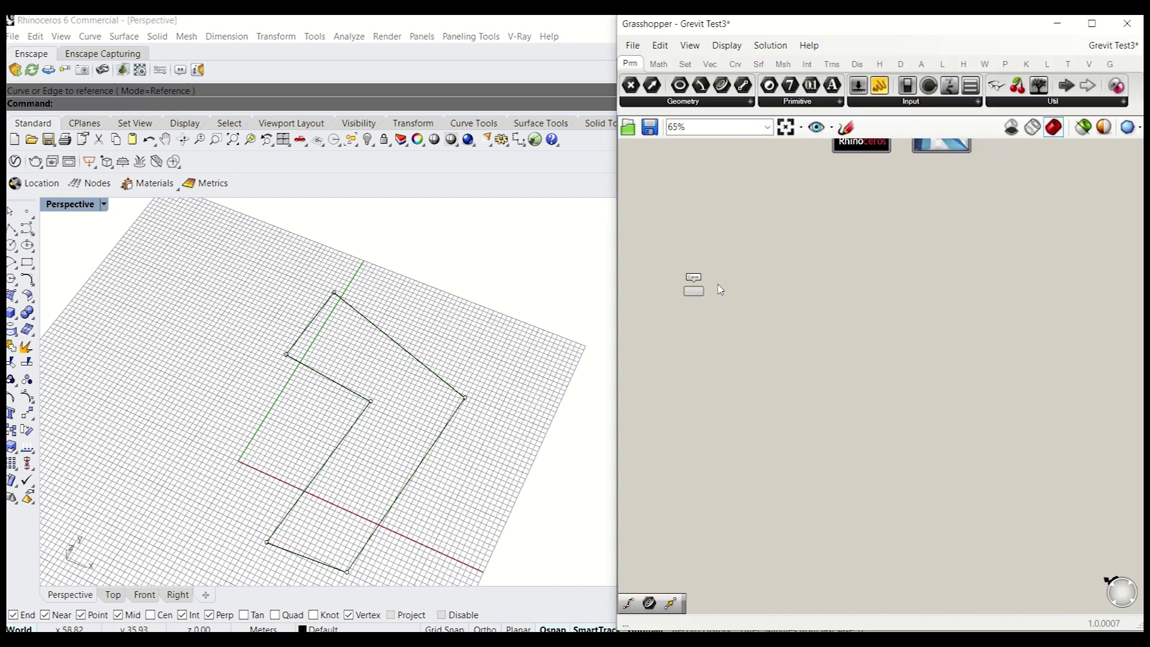
{"action": "right_click_drag", "start_coordinate": [721, 290], "coordinate": [838, 413]}
{"action": "right_click_drag", "start_coordinate": [717, 346], "coordinate": [844, 341]}
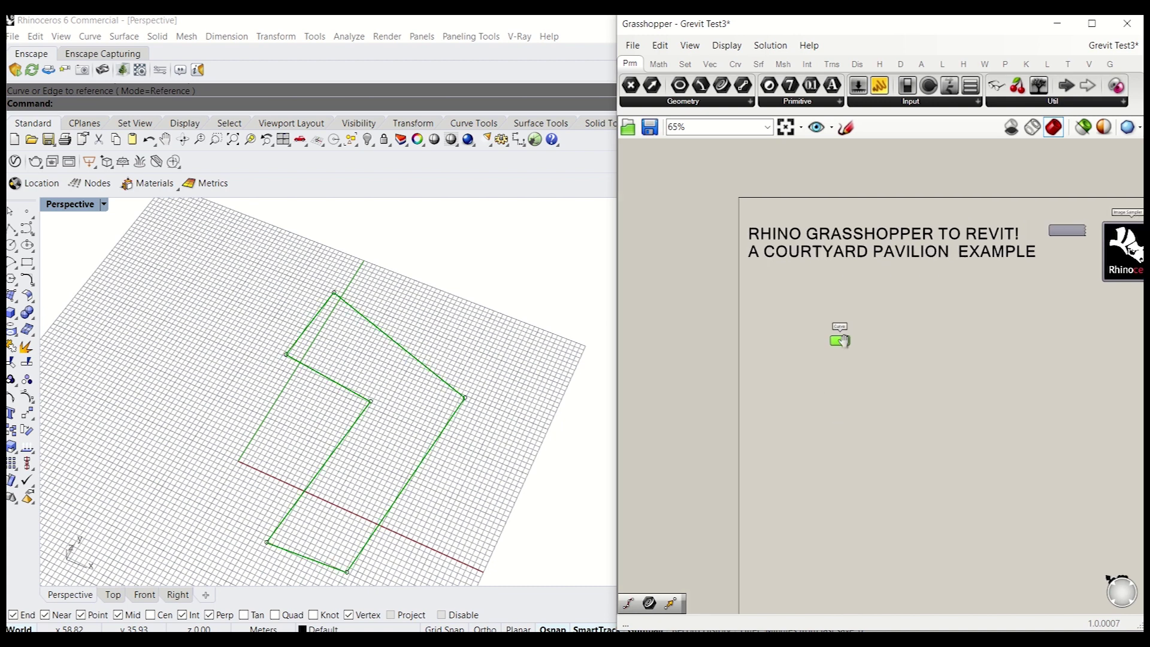
{"action": "scroll", "coordinate": [857, 341], "scroll_direction": "up", "scroll_amount": 4}
{"action": "double_click", "coordinate": [852, 327]}
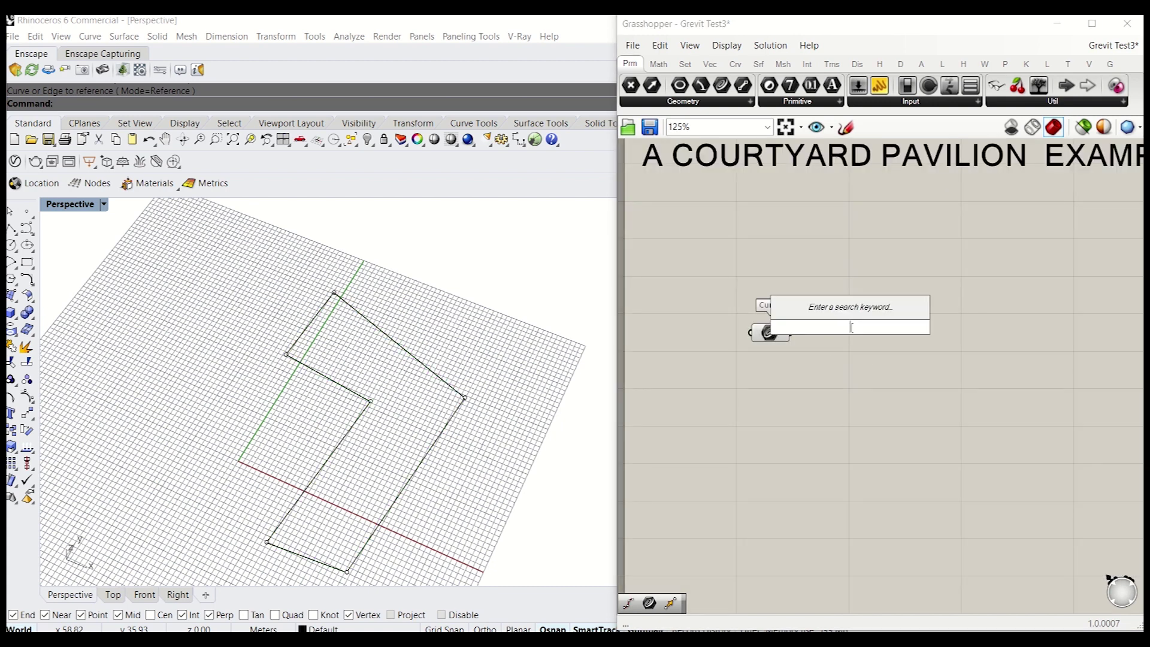
{"action": "type", "text": "MOVE"}
{"action": "key", "text": "Return"}
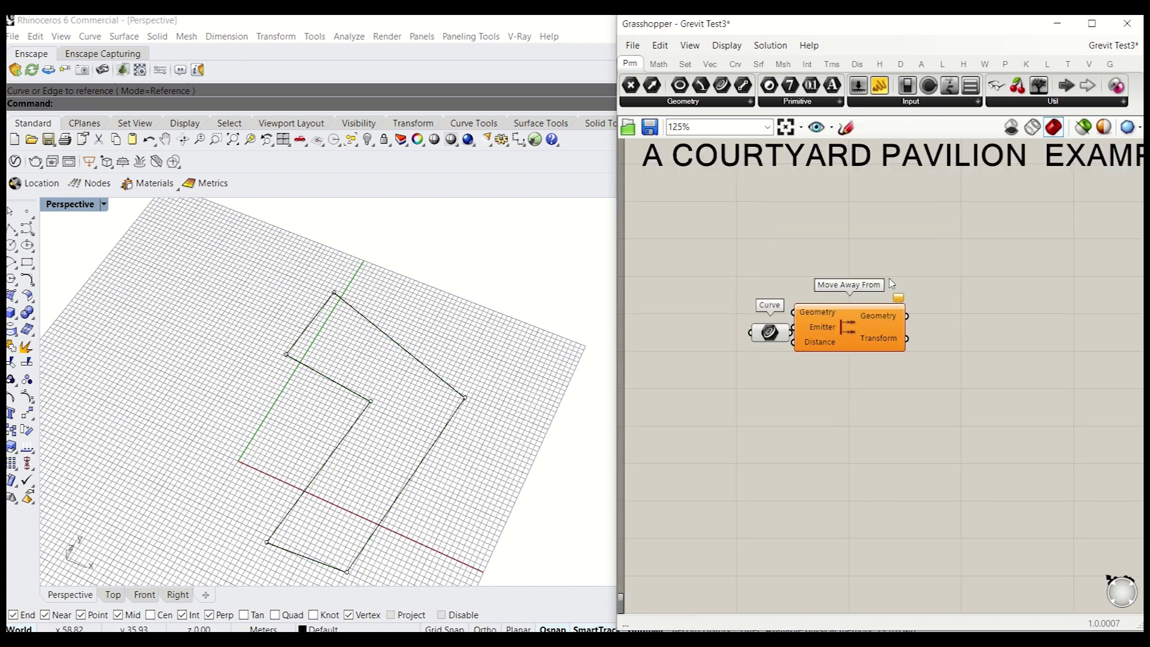
{"action": "left_click", "coordinate": [850, 335]}
{"action": "key", "text": "Delete"}
- Add a Move component beside the Curve parameter and connect the curve to its Geometry input
{"action": "double_click", "coordinate": [856, 339]}
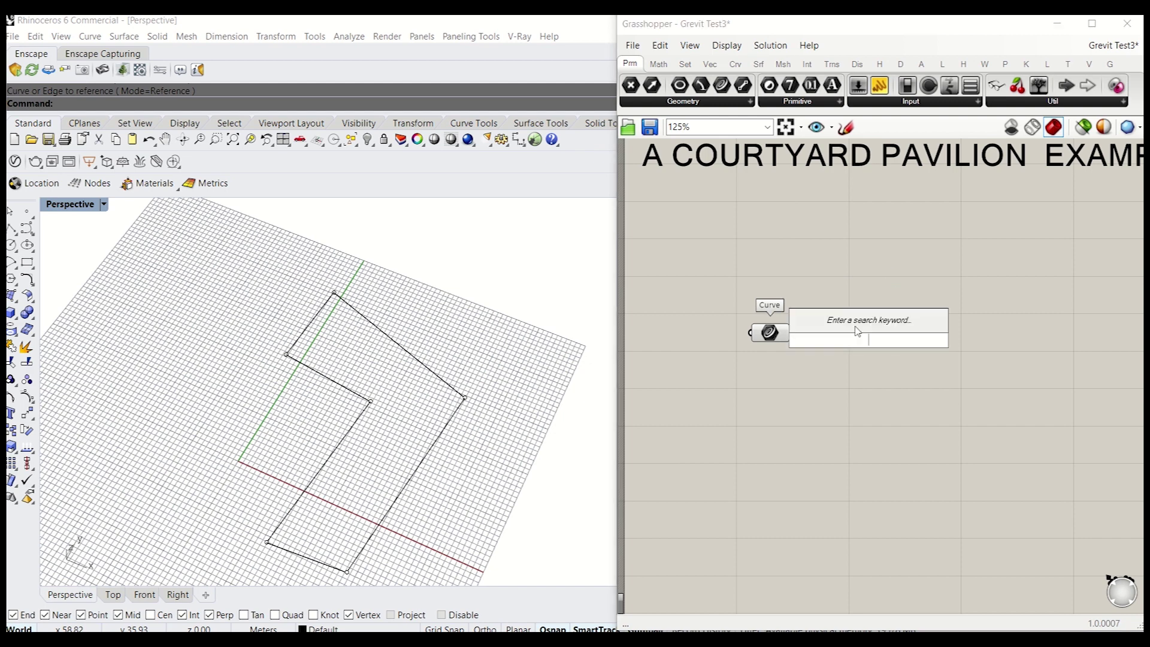
{"action": "type", "text": "move"}
{"action": "key", "text": "Return"}
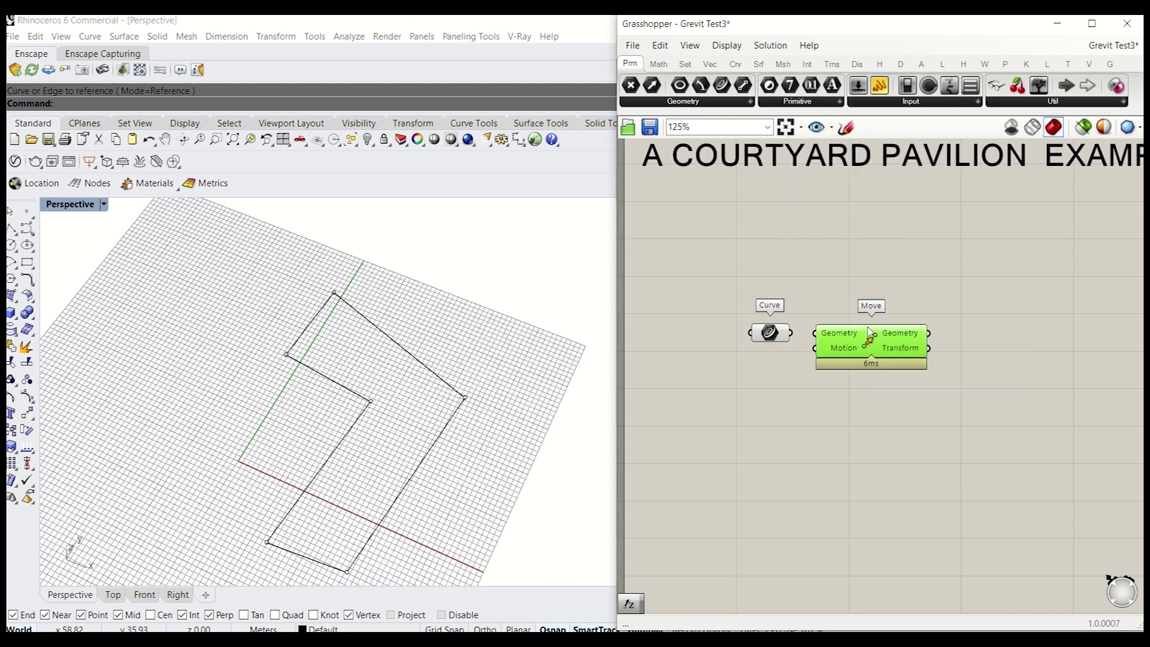
{"action": "left_click_drag", "start_coordinate": [868, 333], "coordinate": [922, 333]}
- Add a Unit Z vector below the Curve parameter and connect it to Move's Motion input
{"action": "double_click", "coordinate": [796, 411]}
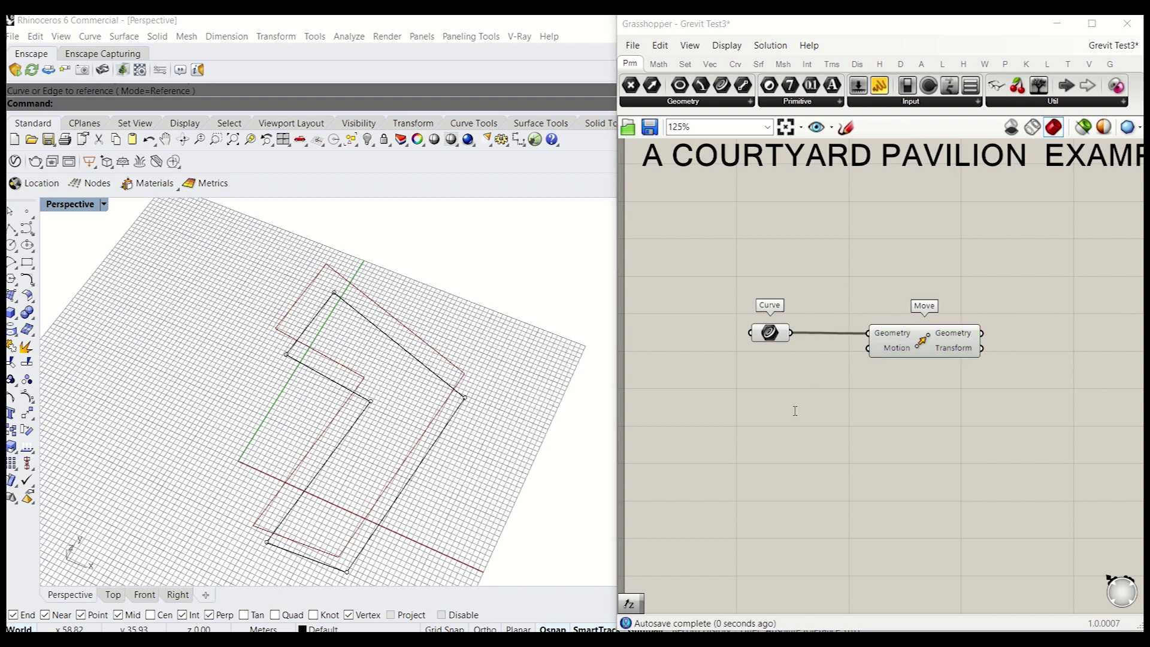
{"action": "type", "text": "z"}
{"action": "left_click", "coordinate": [818, 394]}
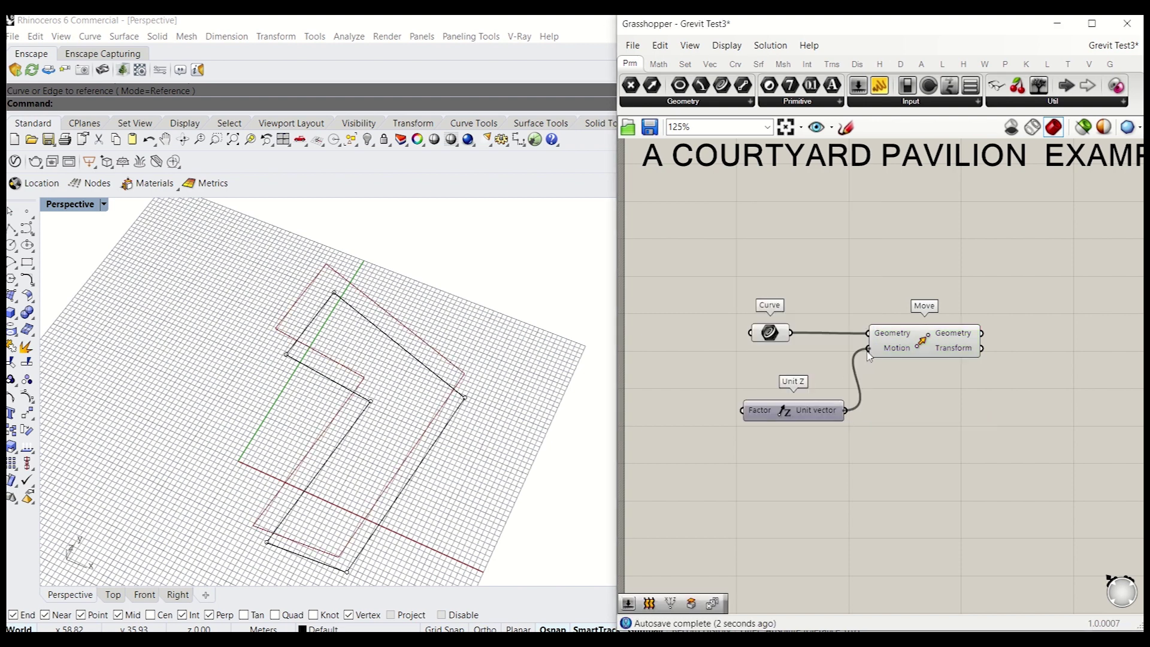
{"action": "left_click_drag", "start_coordinate": [868, 351], "coordinate": [868, 351]}
- Space out the Curve, Unit Z and Move components to leave free canvas room before Unit Z
{"action": "left_click_drag", "start_coordinate": [950, 455], "coordinate": [699, 311]}
{"action": "right_click_drag", "start_coordinate": [876, 379], "coordinate": [794, 307]}
{"action": "left_click_drag", "start_coordinate": [822, 279], "coordinate": [1017, 328]}
{"action": "left_click", "coordinate": [995, 411]}
{"action": "left_click_drag", "start_coordinate": [842, 302], "coordinate": [716, 284]}
- Add a Series component in front of Unit Z and connect its Series output to the Factor input
{"action": "double_click", "coordinate": [714, 388]}
{"action": "type", "text": "seri"}
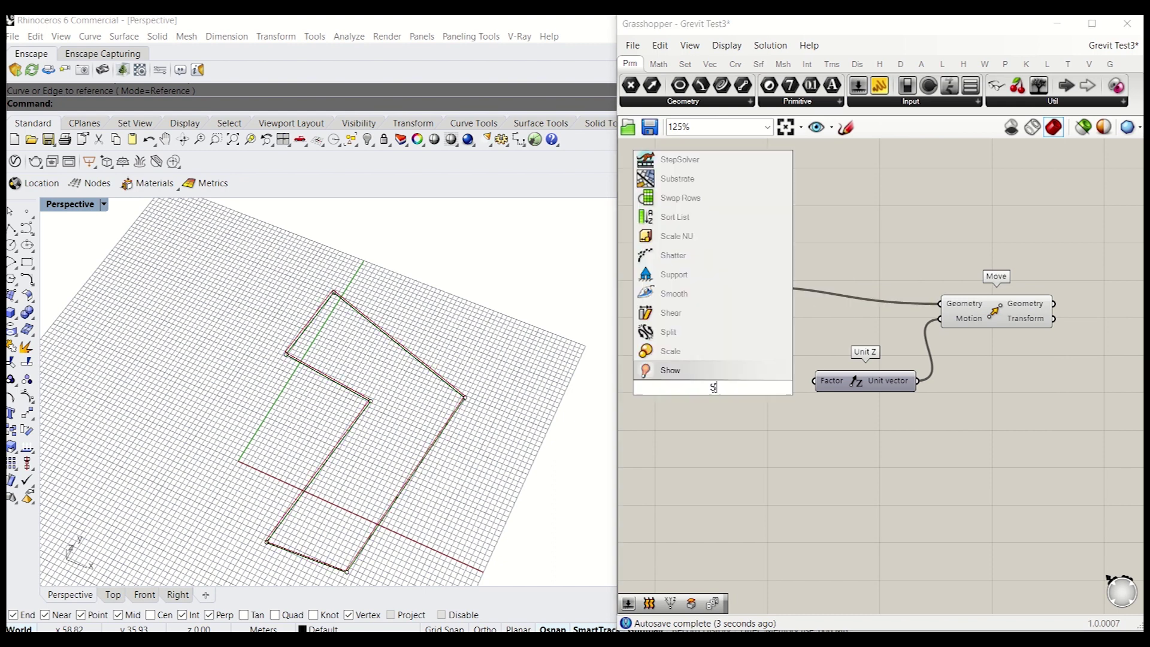
{"action": "left_click", "coordinate": [716, 370]}
{"action": "left_click_drag", "start_coordinate": [717, 395], "coordinate": [732, 402]}
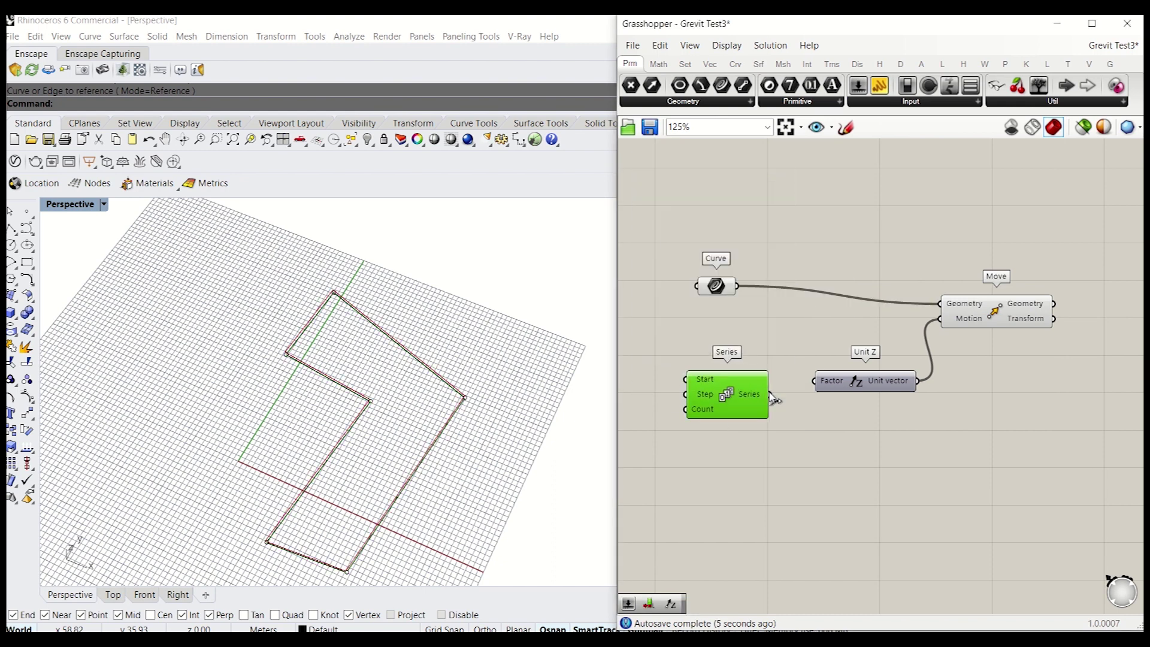
{"action": "left_click_drag", "start_coordinate": [827, 383], "coordinate": [828, 387]}
{"action": "left_click", "coordinate": [828, 444]}
- Add a number slider with value 4 and connect it to the Series component's Step input
{"action": "right_click_drag", "start_coordinate": [826, 447], "coordinate": [963, 412]}
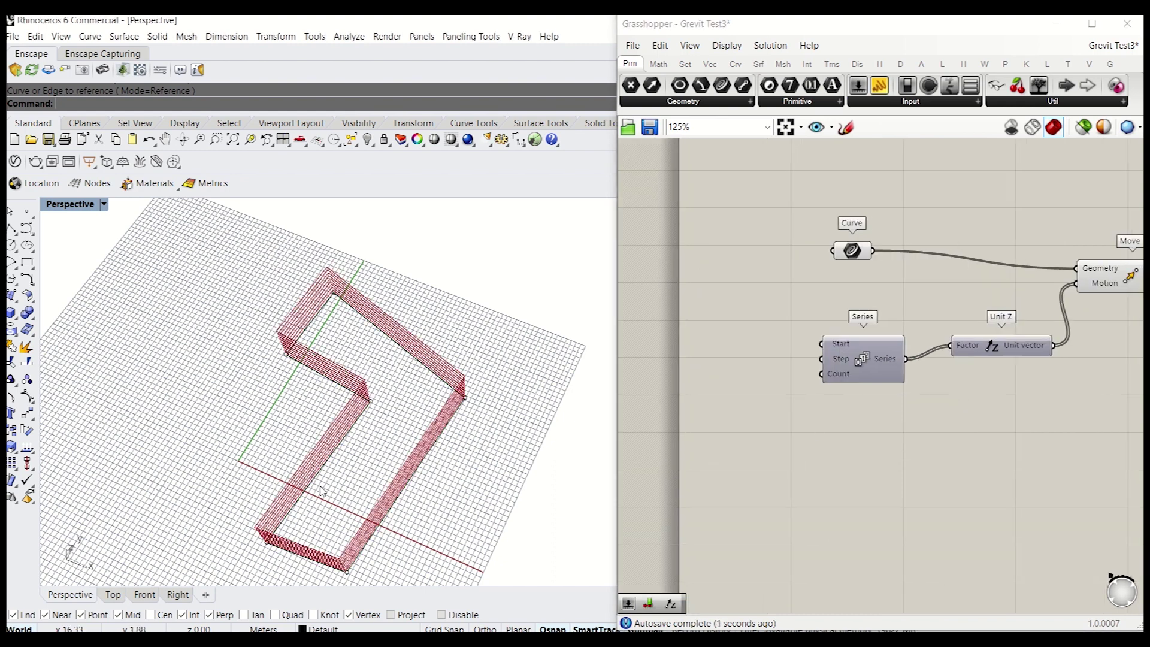
{"action": "right_click_drag", "start_coordinate": [321, 493], "coordinate": [324, 401]}
{"action": "scroll", "coordinate": [849, 365], "scroll_direction": "up", "scroll_amount": 3}
{"action": "double_click", "coordinate": [736, 372]}
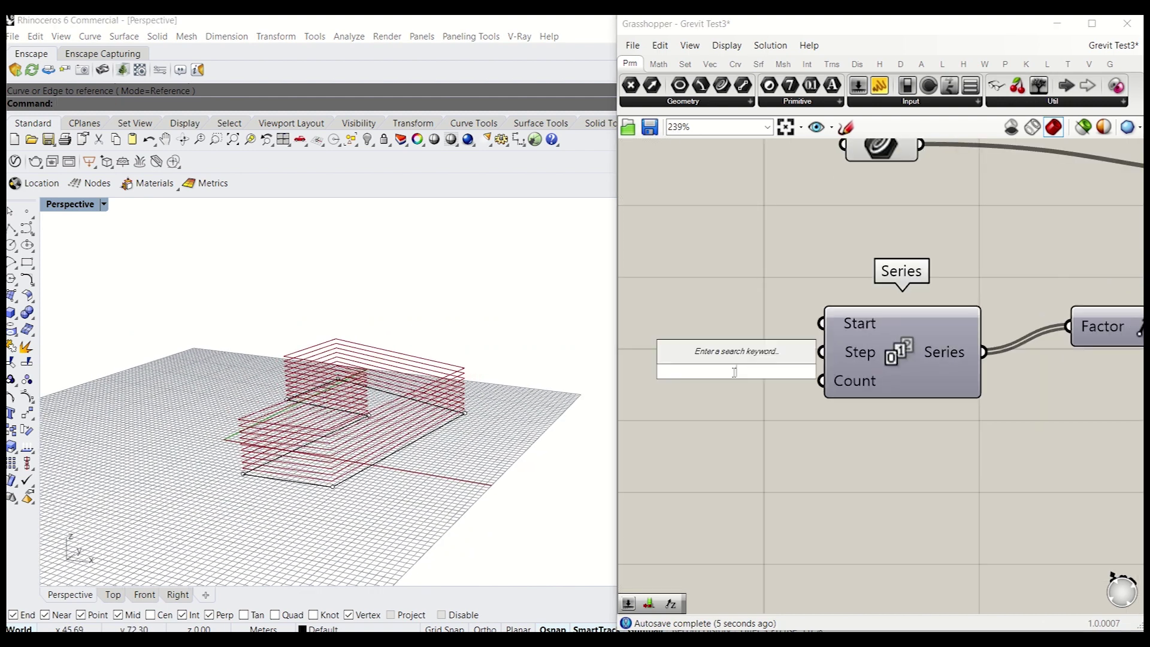
{"action": "type", "text": "4"}
{"action": "key", "text": "Return"}
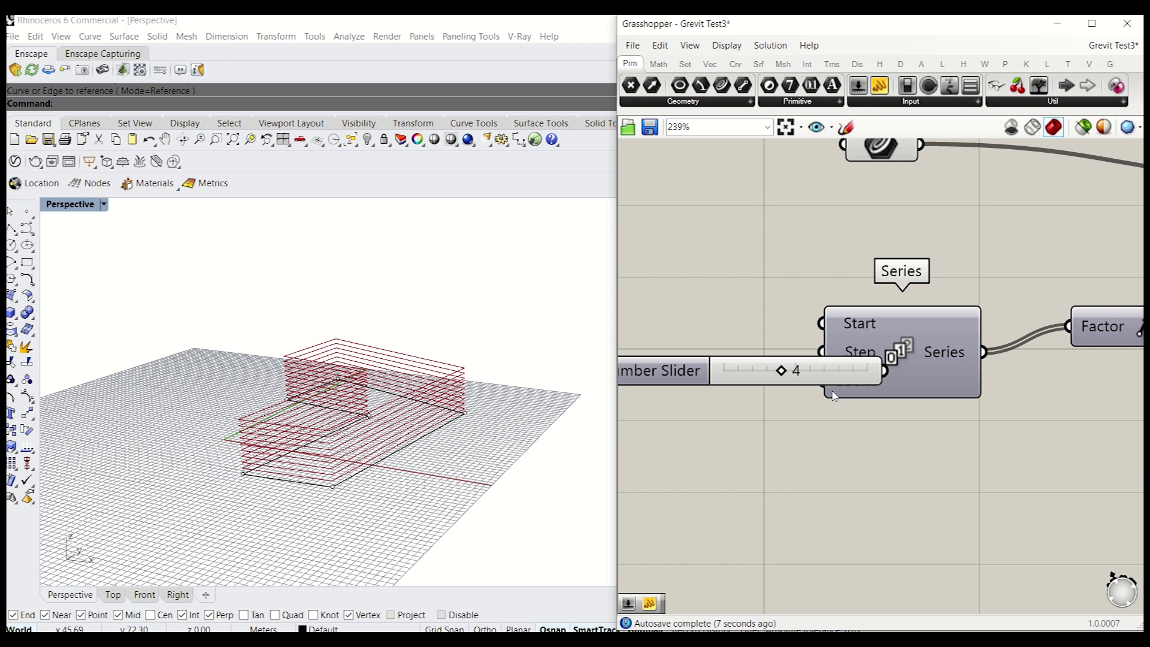
{"action": "left_click_drag", "start_coordinate": [835, 384], "coordinate": [736, 367]}
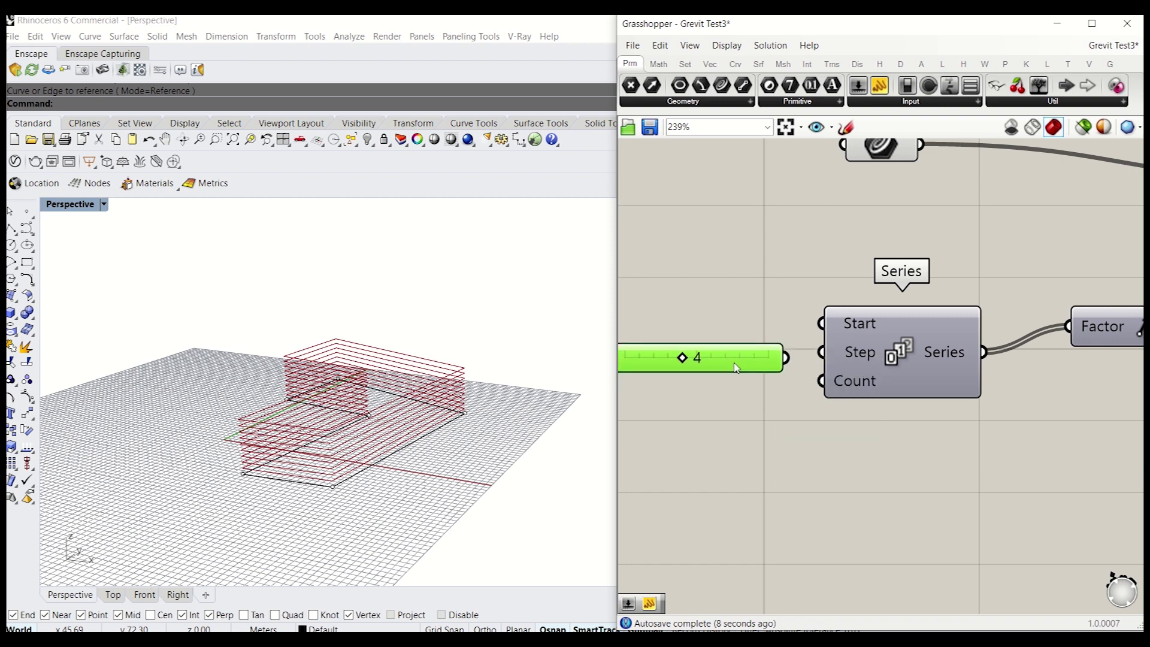
{"action": "left_click", "coordinate": [782, 471]}
- Add a number slider with value 45 below the first and connect it to the Series component's Count input
{"action": "right_click_drag", "start_coordinate": [782, 470], "coordinate": [927, 439]}
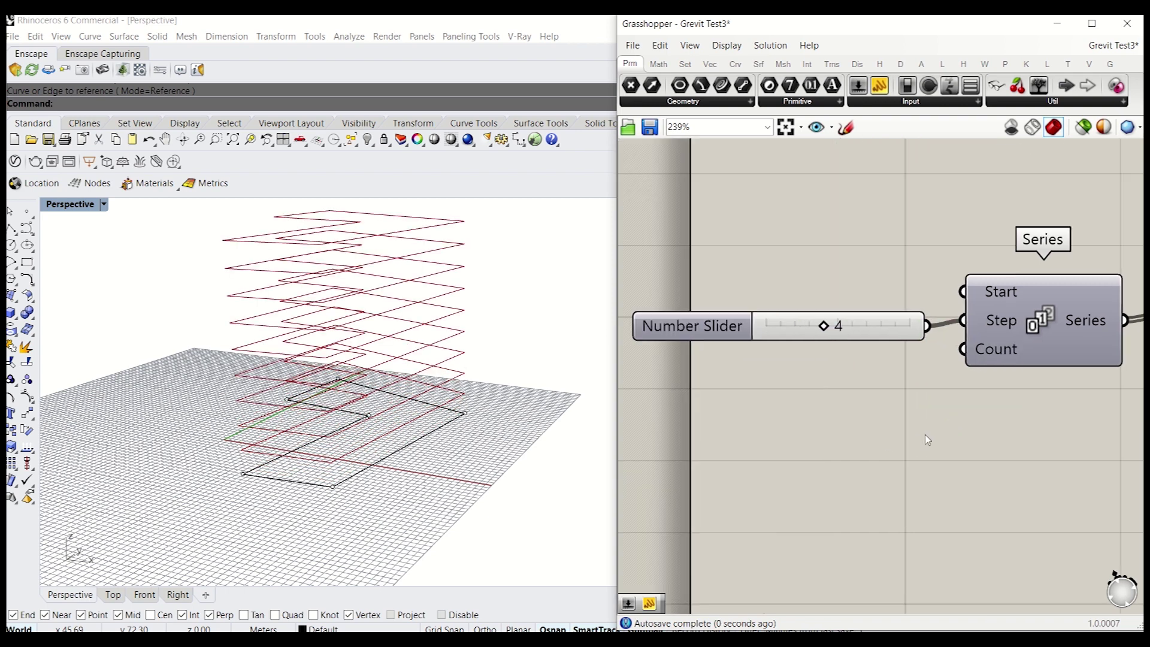
{"action": "double_click", "coordinate": [775, 405]}
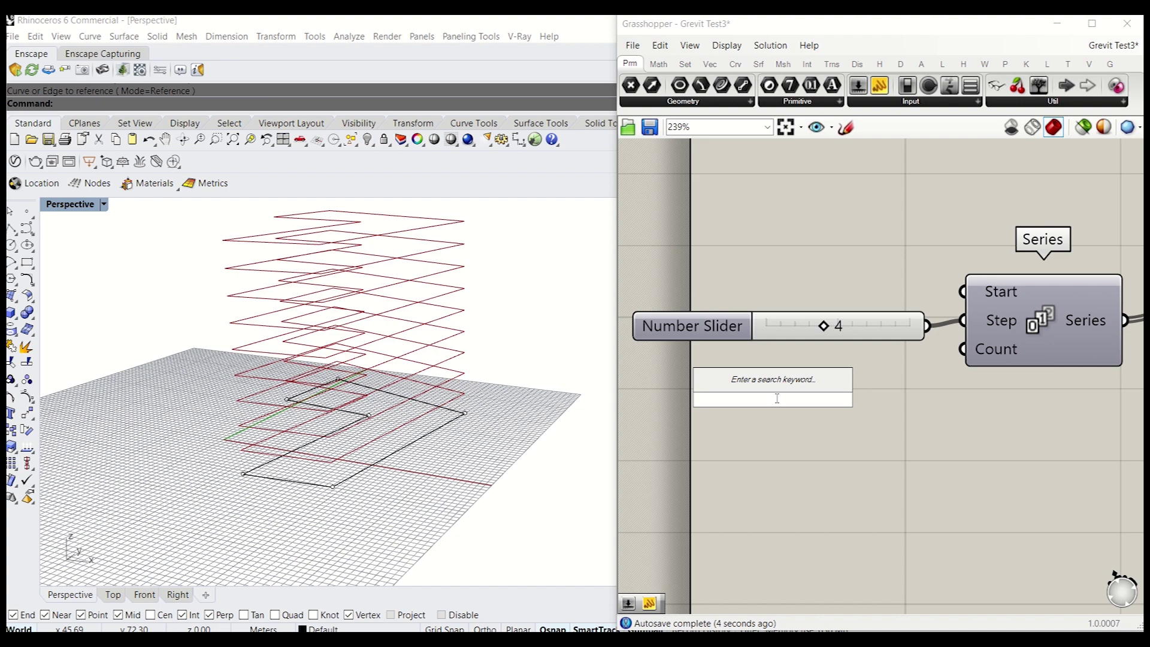
{"action": "type", "text": "45"}
{"action": "key", "text": "Return"}
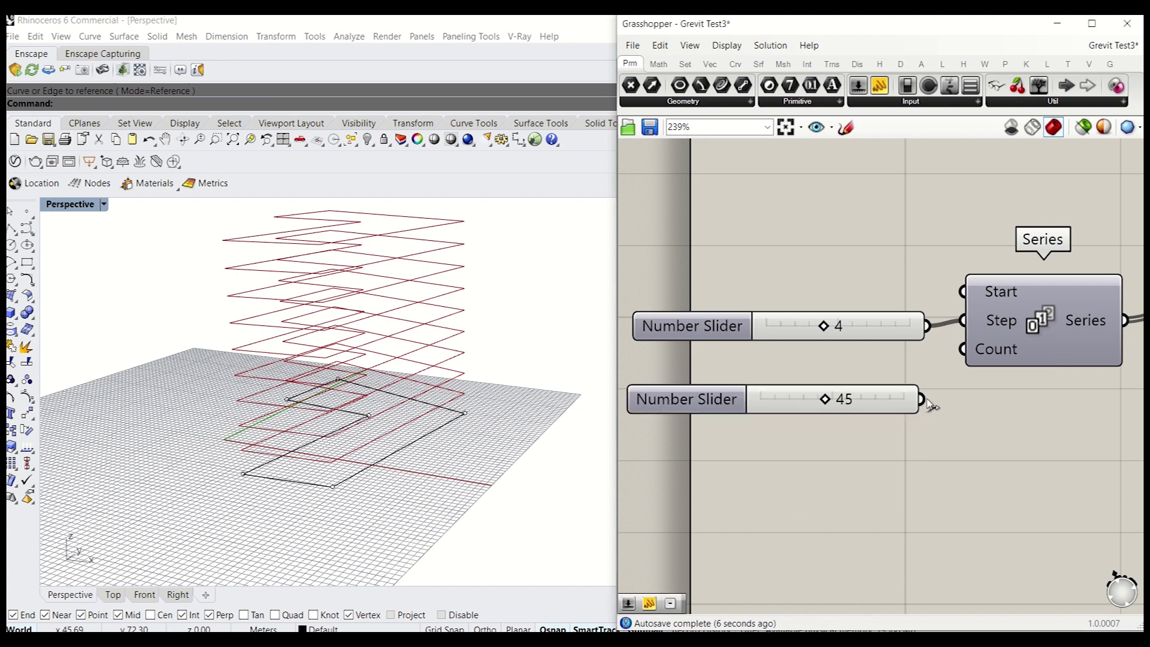
{"action": "scroll", "coordinate": [455, 432], "scroll_direction": "down", "scroll_amount": 15}
{"action": "scroll", "coordinate": [475, 316], "scroll_direction": "up", "scroll_amount": 5}
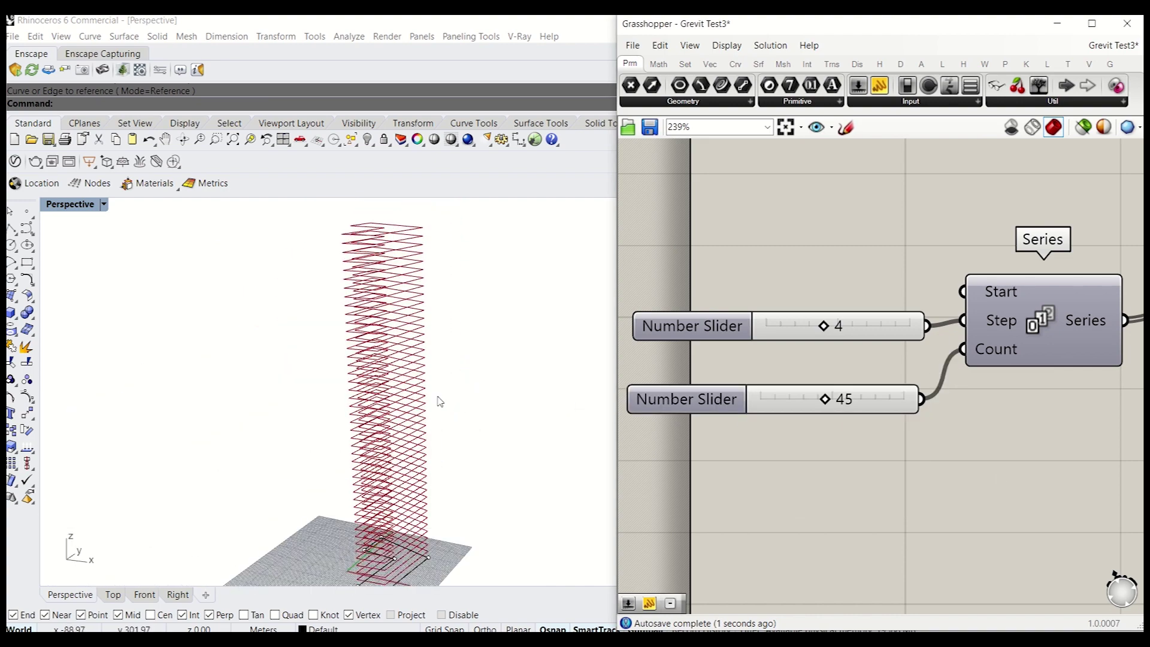
- Add a Rotate component after Move and connect Move's Geometry output to Rotate's Geometry input
{"action": "scroll", "coordinate": [533, 430], "scroll_direction": "down", "scroll_amount": 4}
{"action": "scroll", "coordinate": [829, 429], "scroll_direction": "down", "scroll_amount": 6}
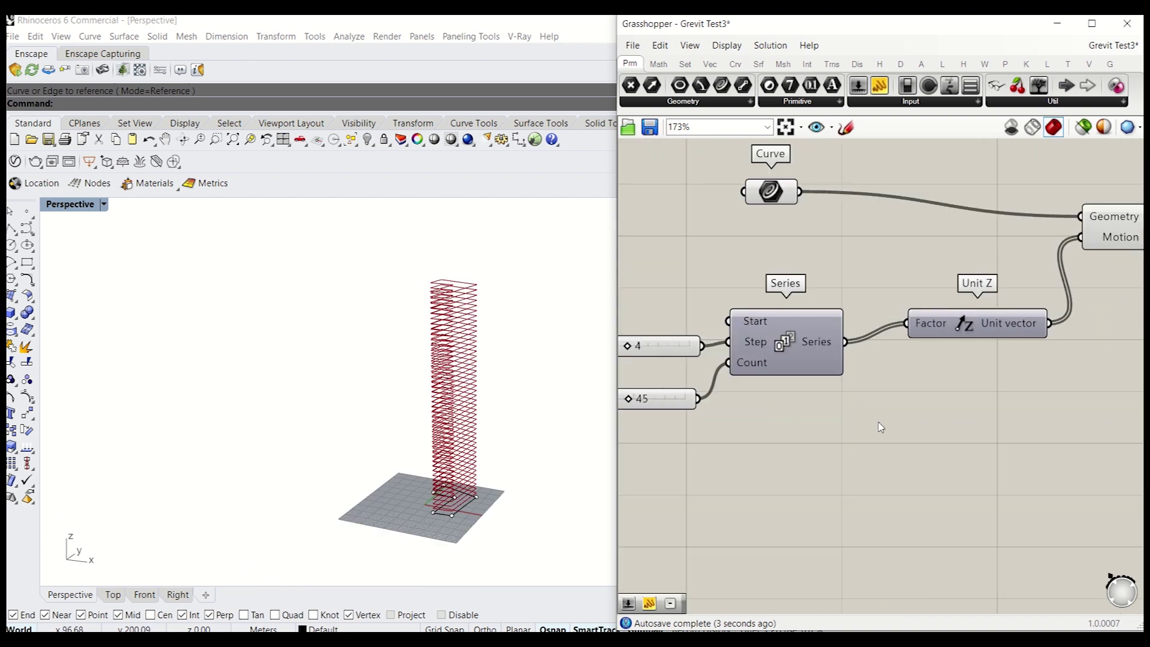
{"action": "left_click_drag", "start_coordinate": [872, 334], "coordinate": [873, 326]}
{"action": "double_click", "coordinate": [924, 387]}
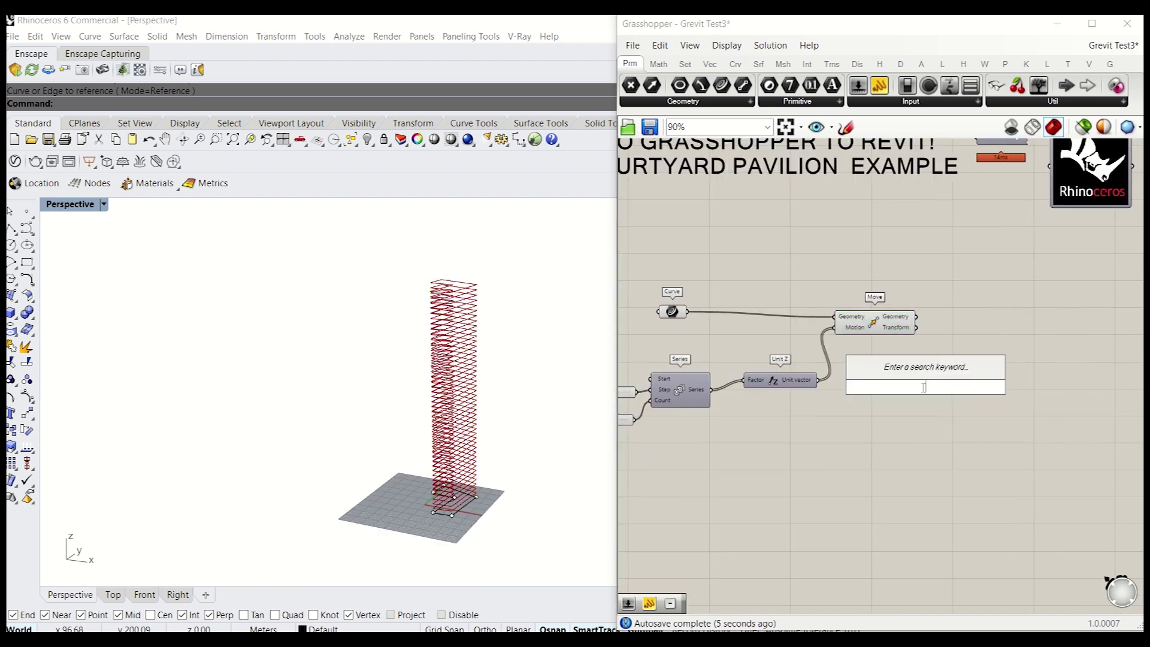
{"action": "type", "text": "rotate"}
{"action": "key", "text": "Return"}
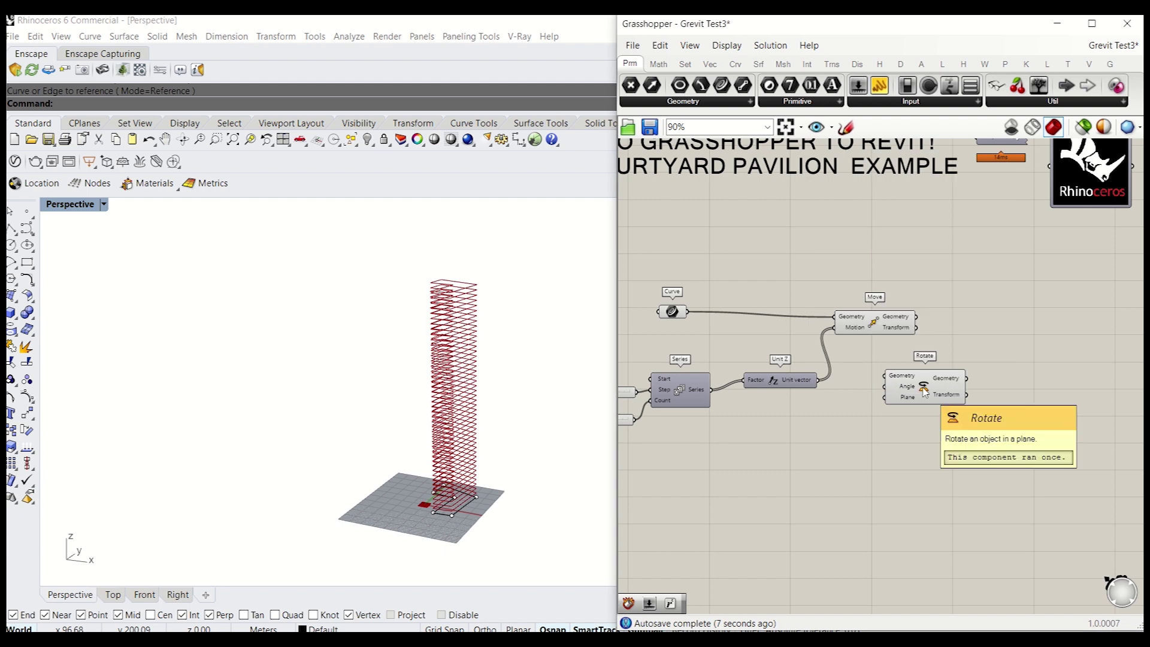
{"action": "left_click_drag", "start_coordinate": [926, 389], "coordinate": [947, 327]}
{"action": "left_click", "coordinate": [1063, 310]}
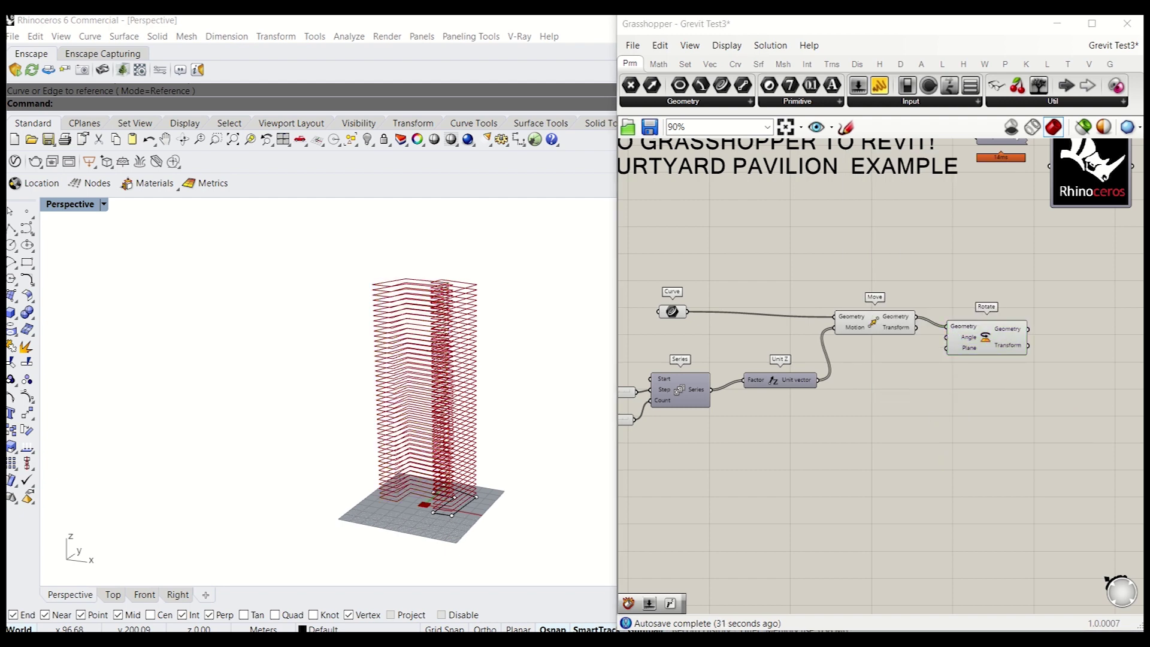
{"action": "left_click", "coordinate": [936, 421]}
{"action": "left_click_drag", "start_coordinate": [963, 355], "coordinate": [995, 345]}
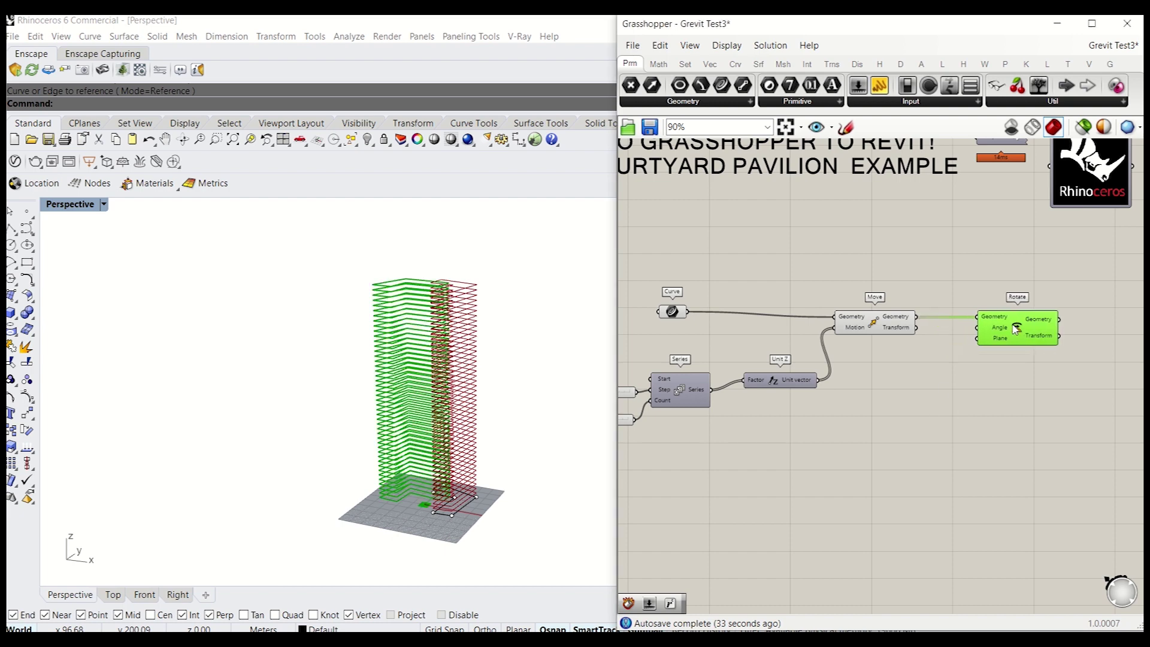
- Duplicate the Series component and its Step slider below Rotate, sharing the existing 45 slider for Count
{"action": "double_click", "coordinate": [938, 387]}
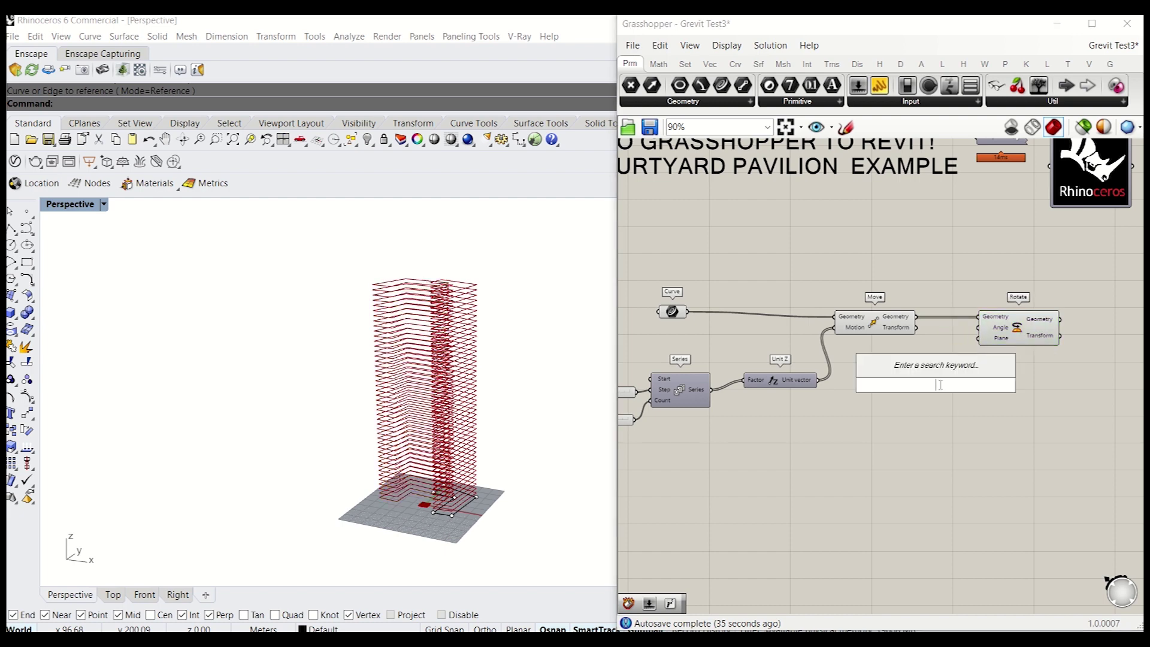
{"action": "key", "text": "Escape"}
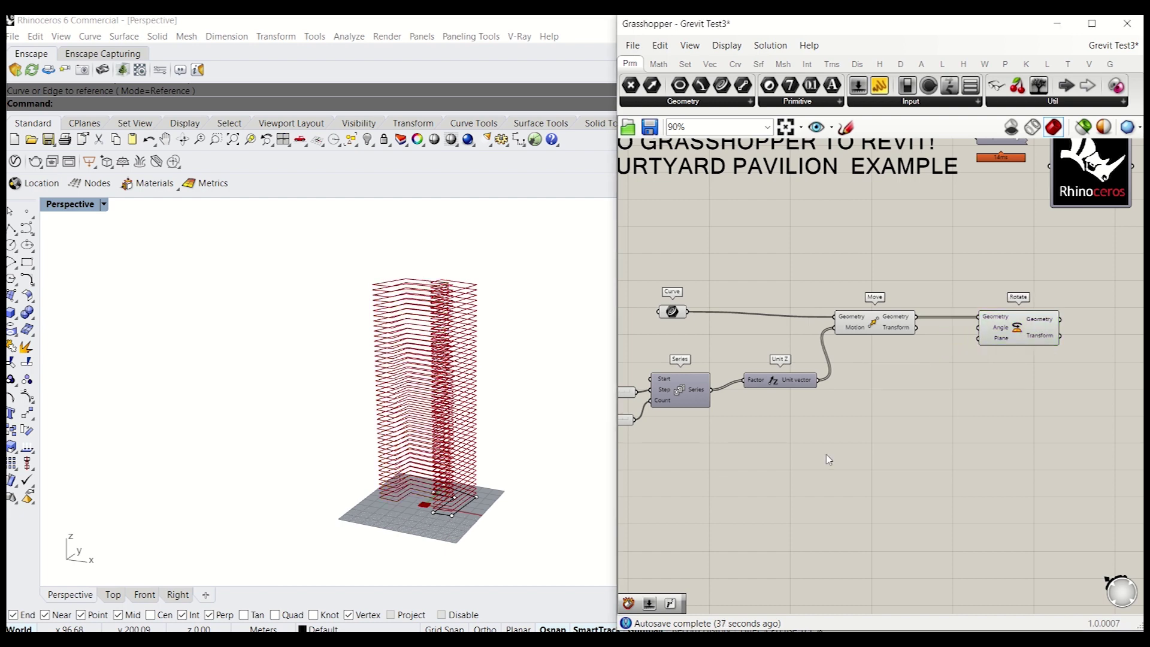
{"action": "right_click_drag", "start_coordinate": [826, 455], "coordinate": [900, 430]}
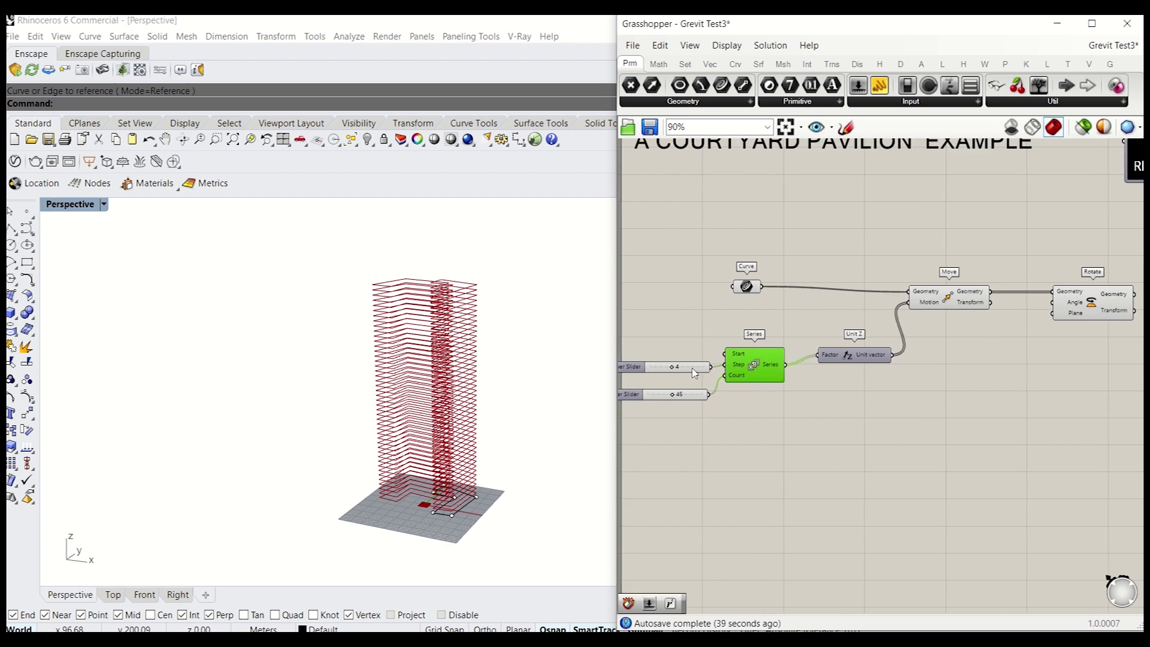
{"action": "left_click", "coordinate": [694, 370], "text": "shift"}
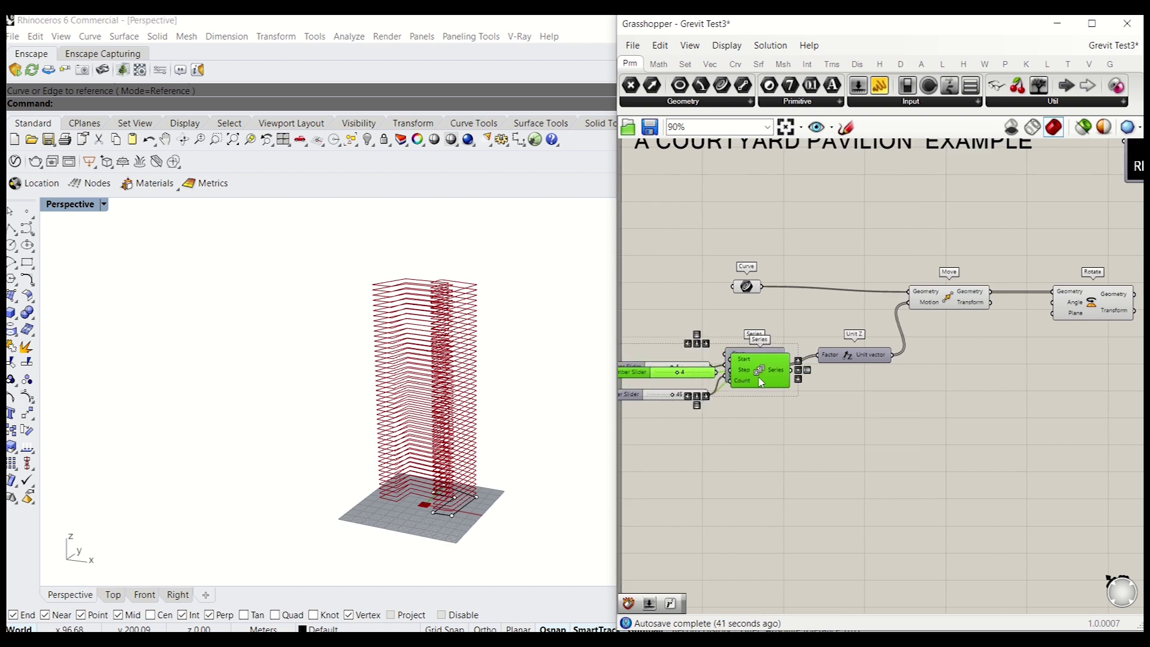
{"action": "left_click_drag", "start_coordinate": [758, 375], "coordinate": [1043, 392], "text": "alt"}
{"action": "mouse_move", "coordinate": [1063, 453]}
{"action": "right_mouse_down"}
{"action": "mouse_move", "coordinate": [1049, 465]}
{"action": "mouse_move", "coordinate": [1059, 466]}
{"action": "right_mouse_up"}
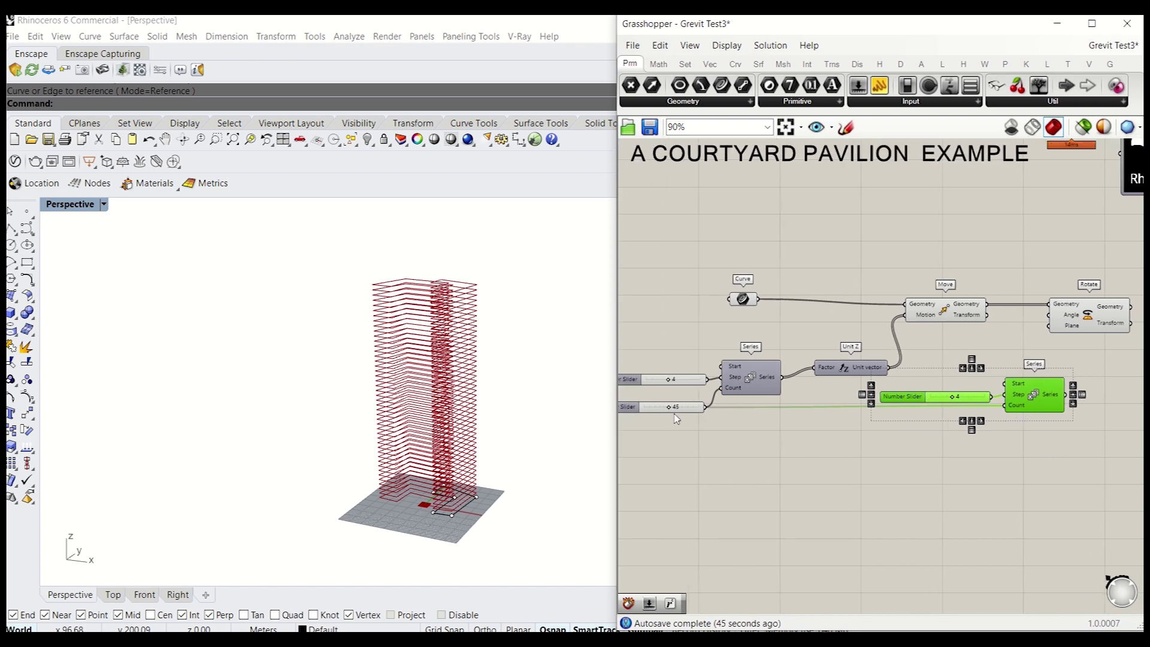
{"action": "left_click_drag", "start_coordinate": [693, 411], "coordinate": [695, 415]}
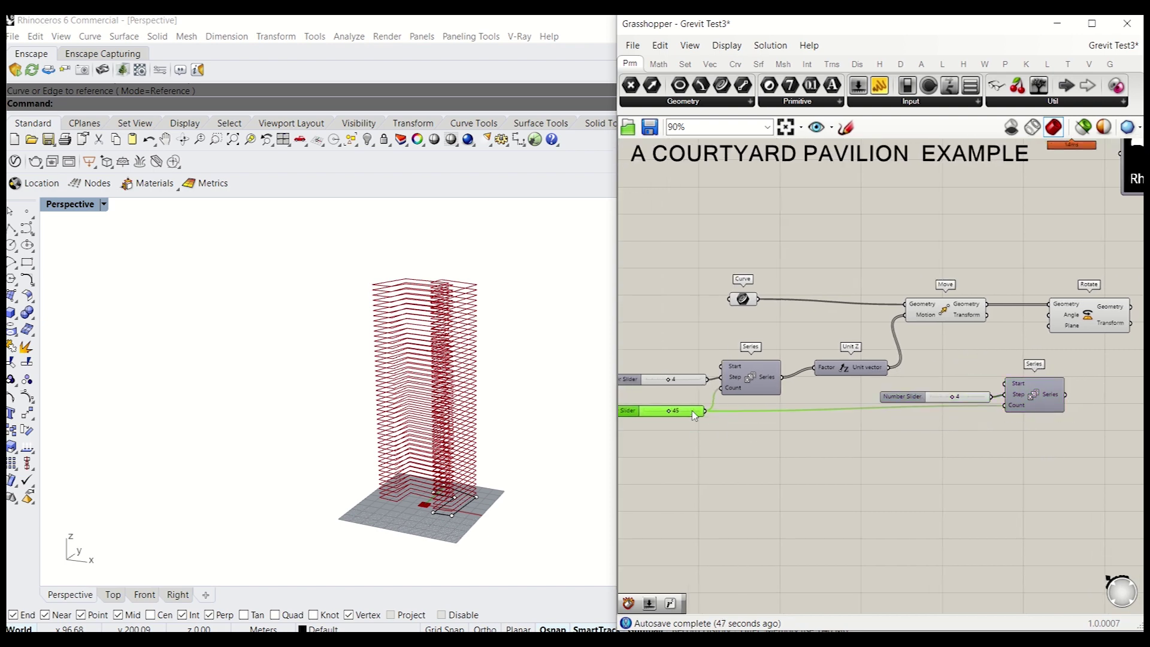
- Set the duplicated Series component's Step slider to 1
{"action": "left_click_drag", "start_coordinate": [986, 401], "coordinate": [1035, 399]}
{"action": "left_click", "coordinate": [963, 395]}
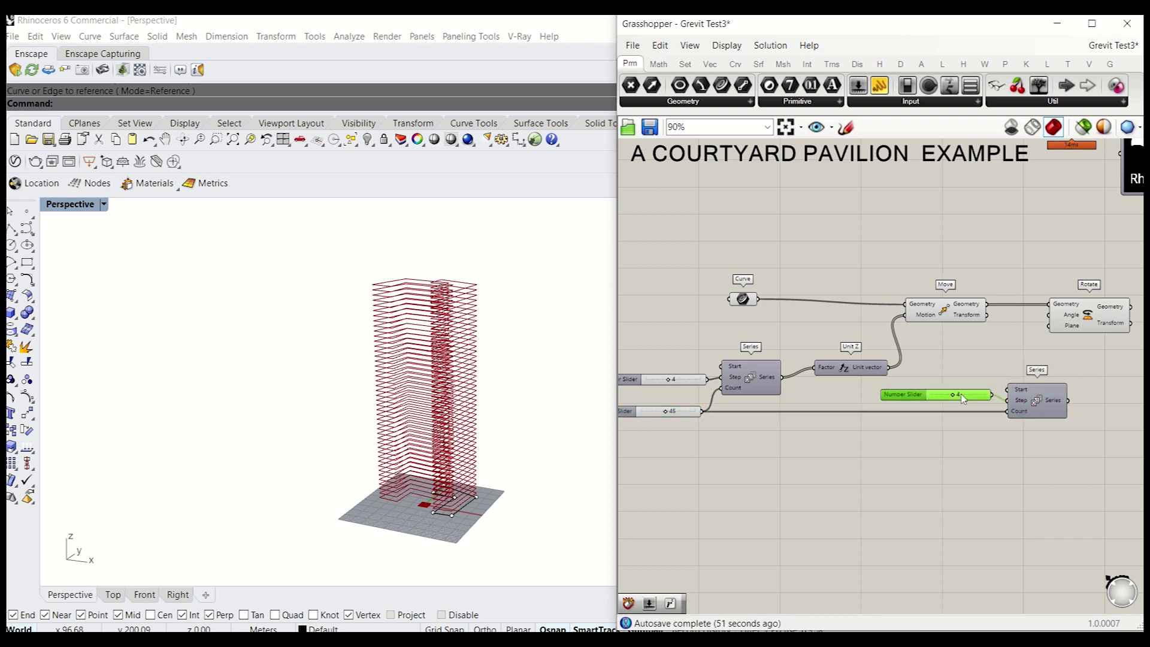
{"action": "scroll", "coordinate": [960, 394], "scroll_direction": "up", "scroll_amount": 4}
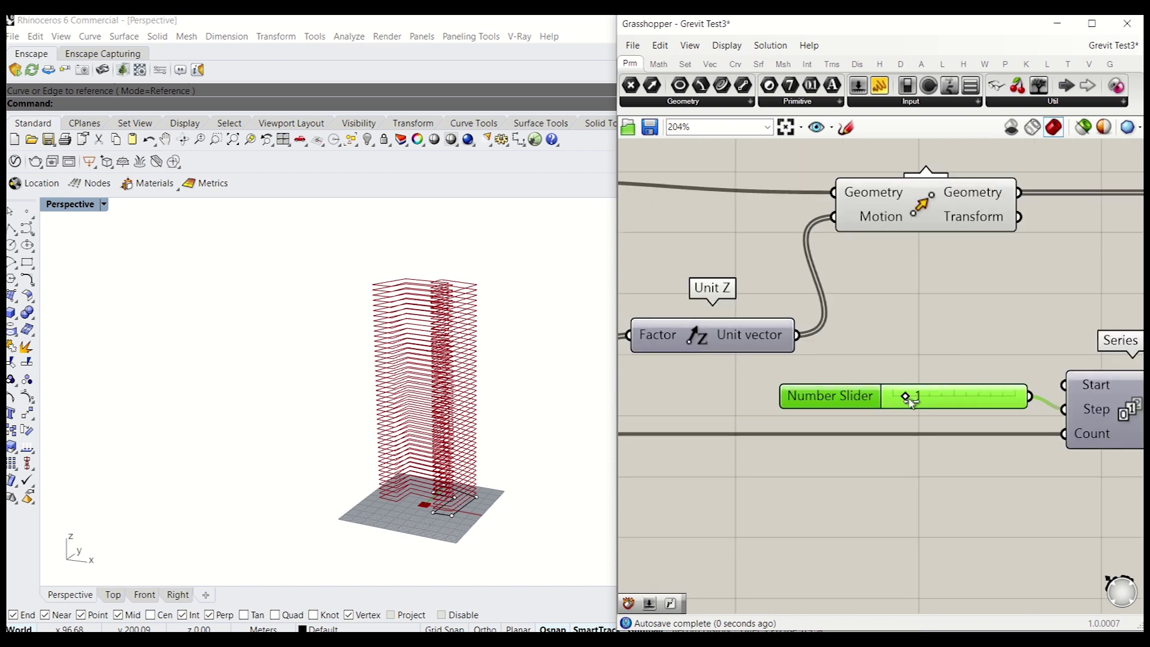
{"action": "left_click", "coordinate": [922, 456]}
{"action": "scroll", "coordinate": [1040, 425], "scroll_direction": "down", "scroll_amount": 3}
{"action": "right_click_drag", "start_coordinate": [1040, 425], "coordinate": [875, 459]}
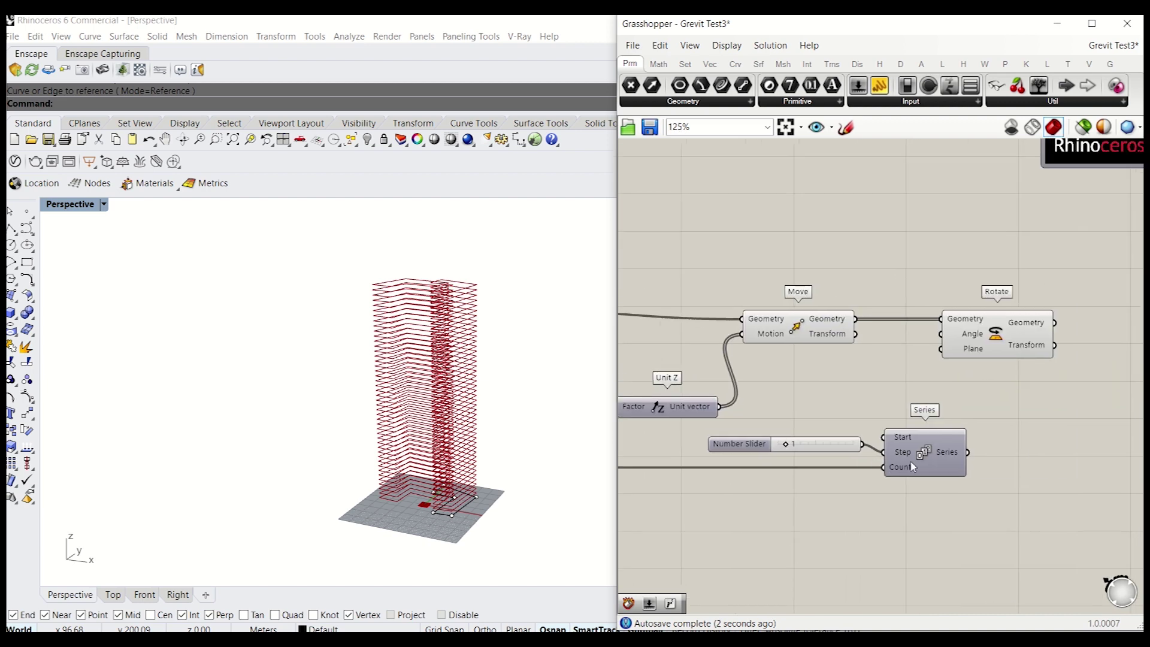
- Connect the duplicated Series output to Rotate's Angle input and set that input to degrees
{"action": "left_click_drag", "start_coordinate": [929, 454], "coordinate": [928, 445]}
{"action": "left_click_drag", "start_coordinate": [945, 333], "coordinate": [943, 334]}
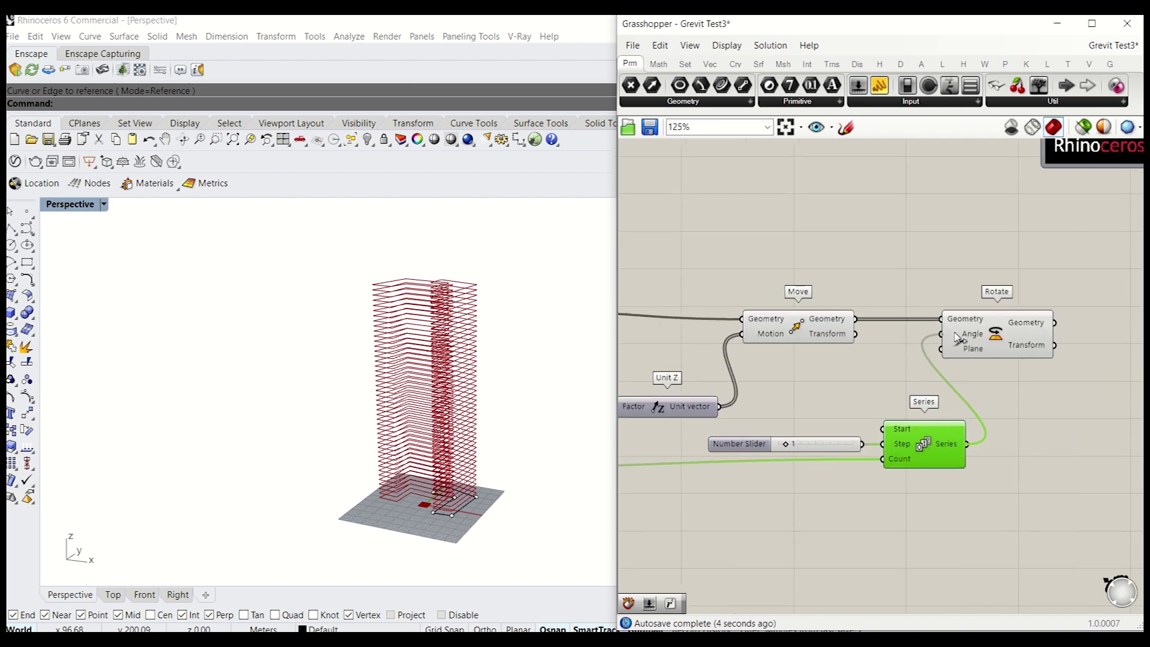
{"action": "right_click", "coordinate": [967, 334]}
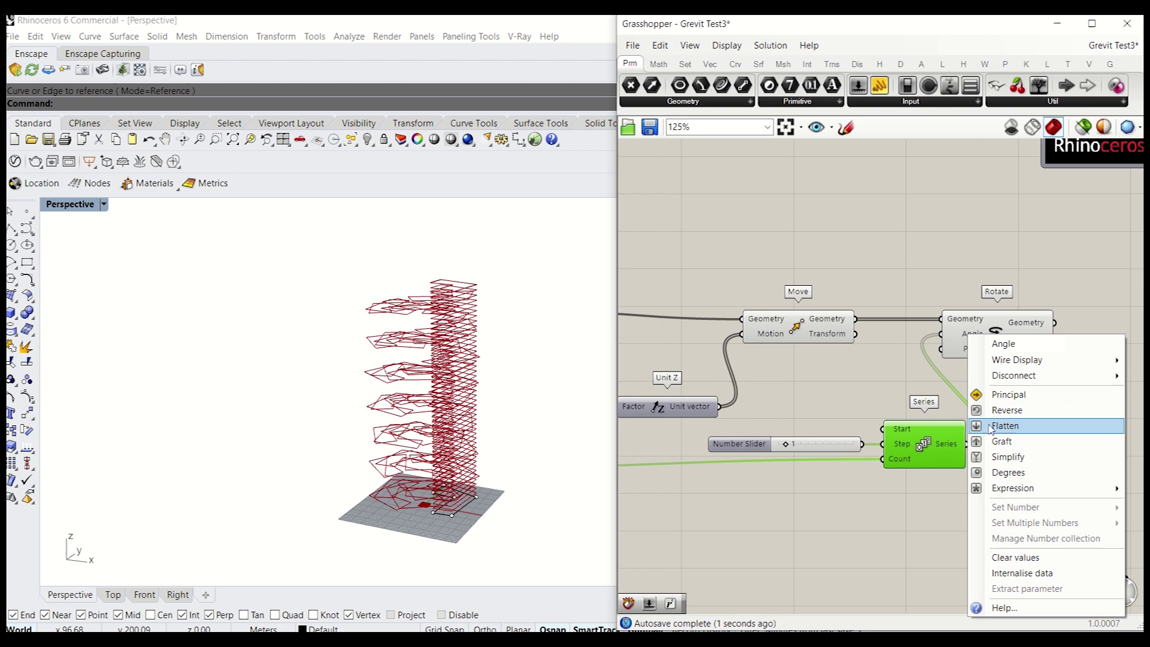
{"action": "left_click", "coordinate": [1009, 473]}
{"action": "left_click", "coordinate": [1018, 372]}
{"action": "left_click", "coordinate": [1015, 340]}
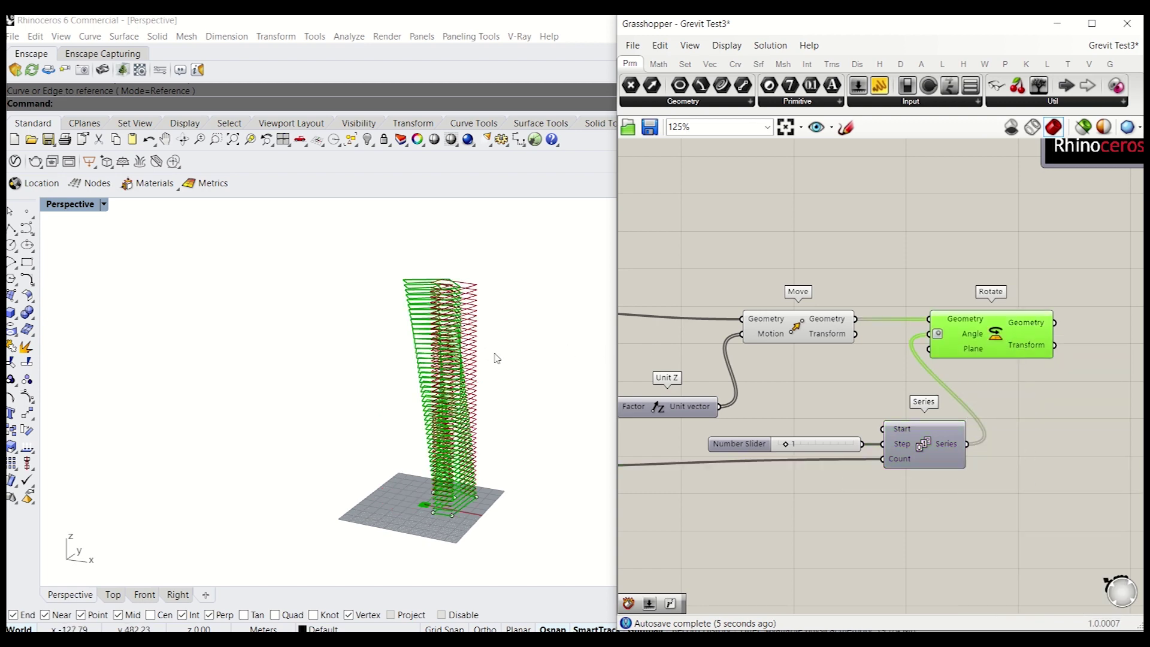
- Turn off the preview of the Move component so only the rotated floor outlines are displayed
{"action": "right_click_drag", "start_coordinate": [495, 358], "coordinate": [681, 340]}
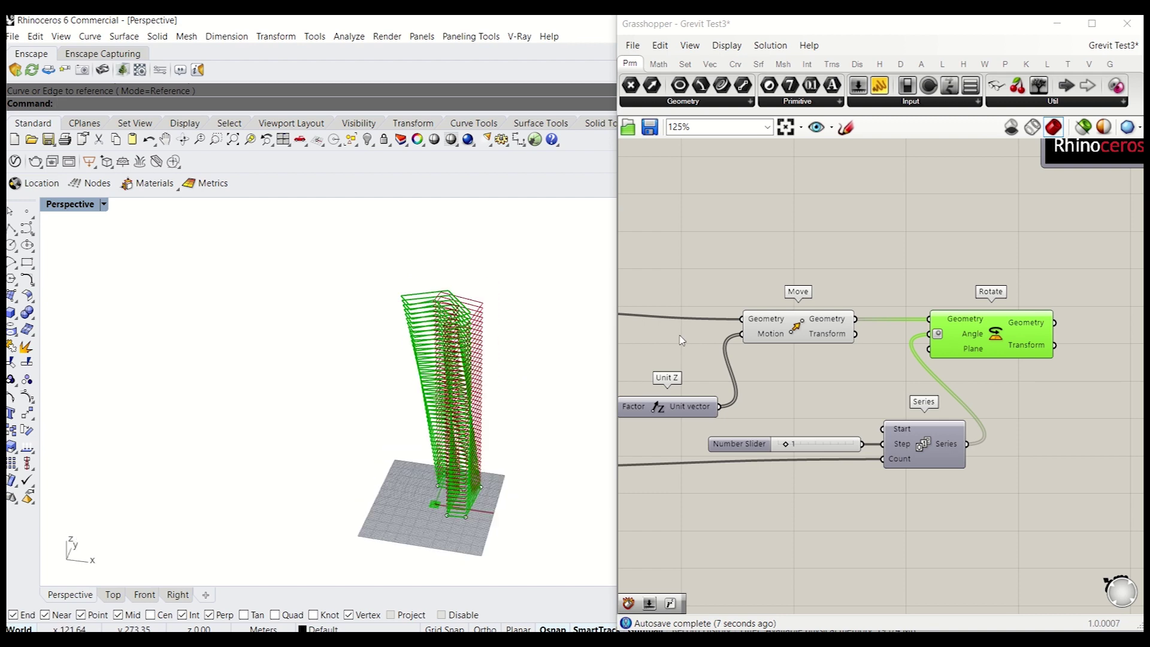
{"action": "left_click", "coordinate": [804, 329]}
{"action": "right_click", "coordinate": [804, 329]}
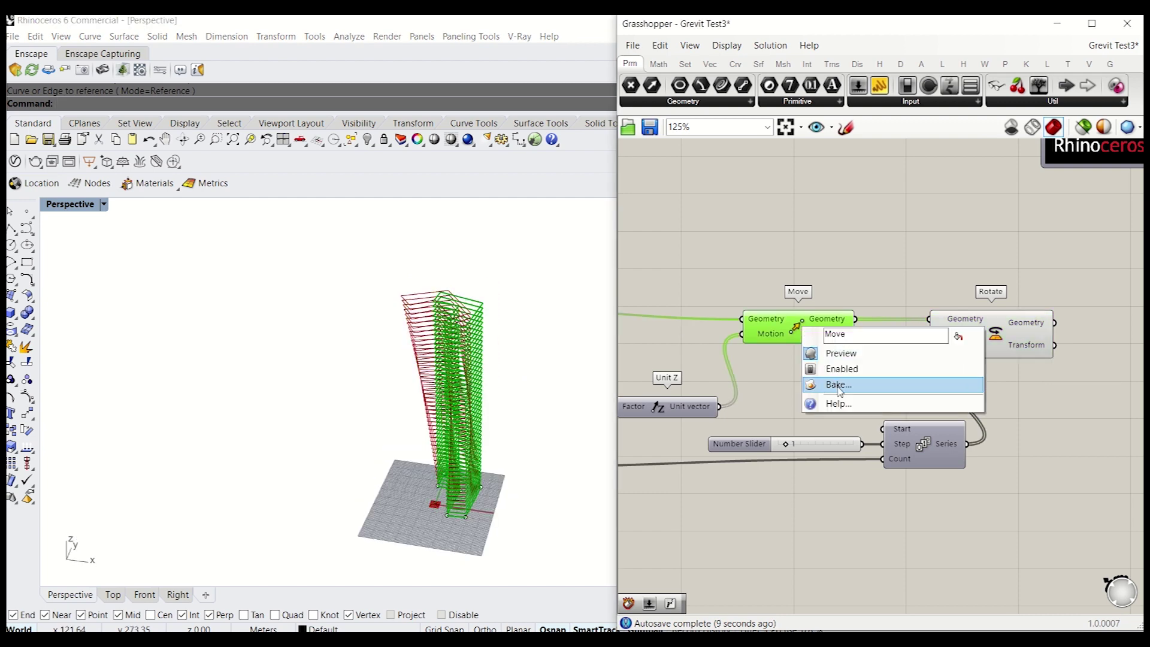
{"action": "left_click", "coordinate": [841, 353]}
{"action": "left_click", "coordinate": [818, 223]}
{"action": "right_click_drag", "start_coordinate": [384, 340], "coordinate": [511, 369]}
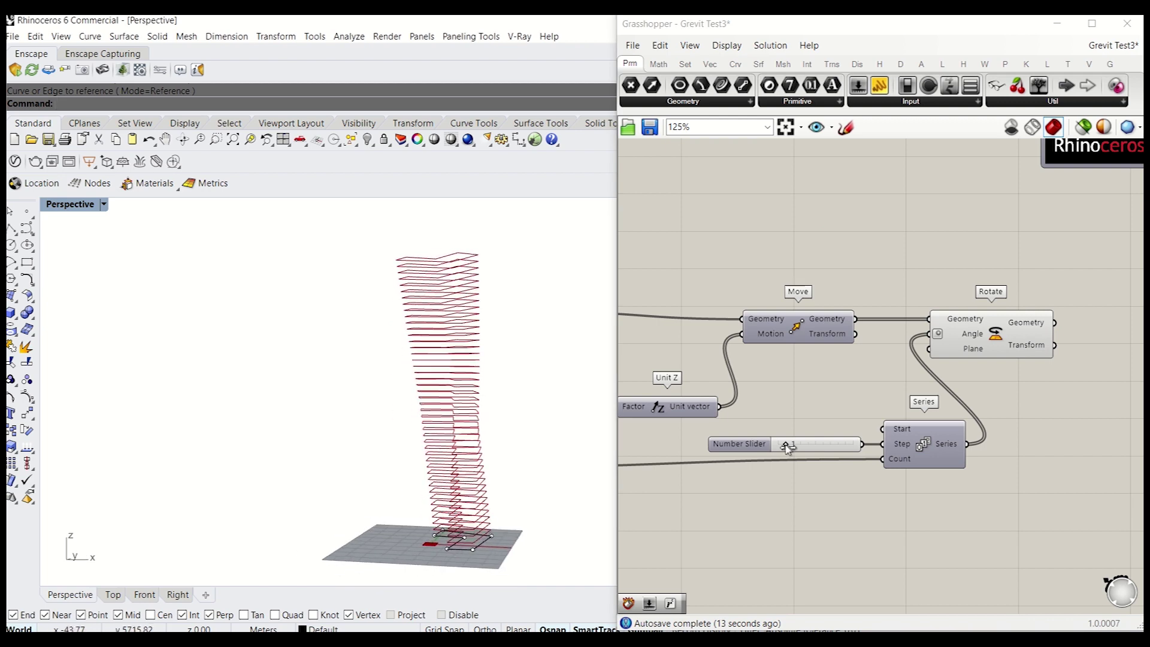
- Try a rotation step of 10 on the second Series component's slider and settle on 2, inspecting the twist
{"action": "left_click_drag", "start_coordinate": [786, 445], "coordinate": [854, 447]}
{"action": "right_click_drag", "start_coordinate": [529, 415], "coordinate": [569, 445]}
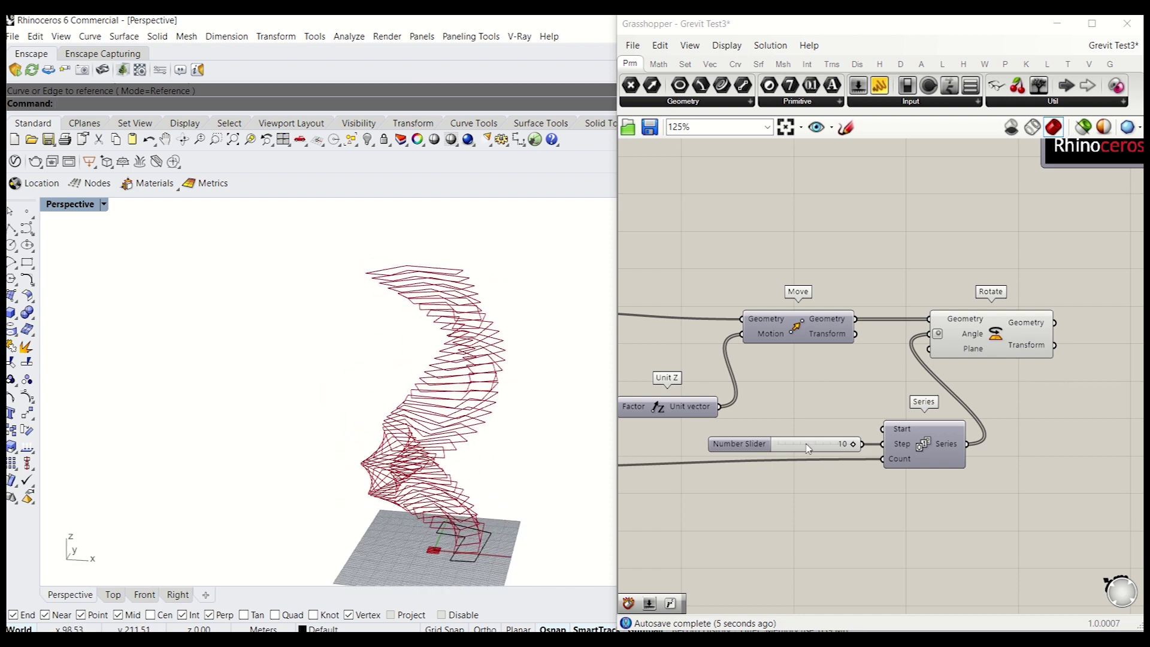
{"action": "left_click_drag", "start_coordinate": [862, 445], "coordinate": [793, 447]}
{"action": "right_click_drag", "start_coordinate": [453, 471], "coordinate": [380, 383]}
{"action": "scroll", "coordinate": [381, 382], "scroll_direction": "up", "scroll_amount": 5}
{"action": "scroll", "coordinate": [381, 381], "scroll_direction": "down", "scroll_amount": 3}
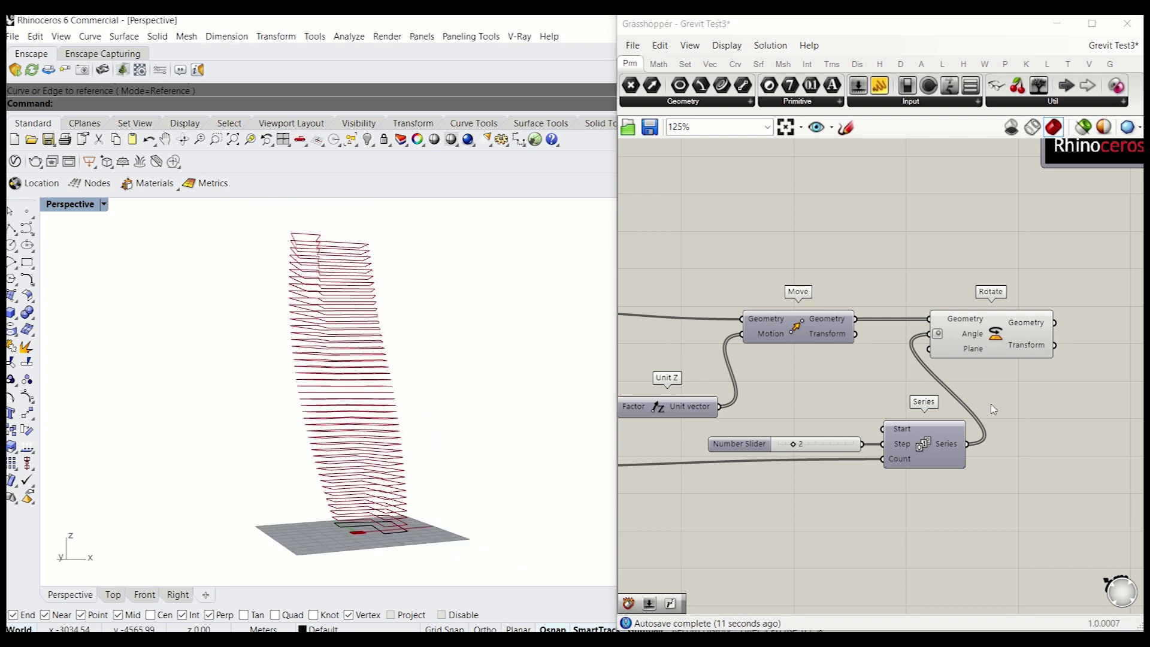
- Add a Boundary Surfaces component after Rotate and connect Rotate's Geometry output to its Edges input
{"action": "left_click_drag", "start_coordinate": [980, 349], "coordinate": [1026, 336]}
{"action": "scroll", "coordinate": [985, 372], "scroll_direction": "down", "scroll_amount": 2}
{"action": "right_click_drag", "start_coordinate": [975, 382], "coordinate": [887, 389]}
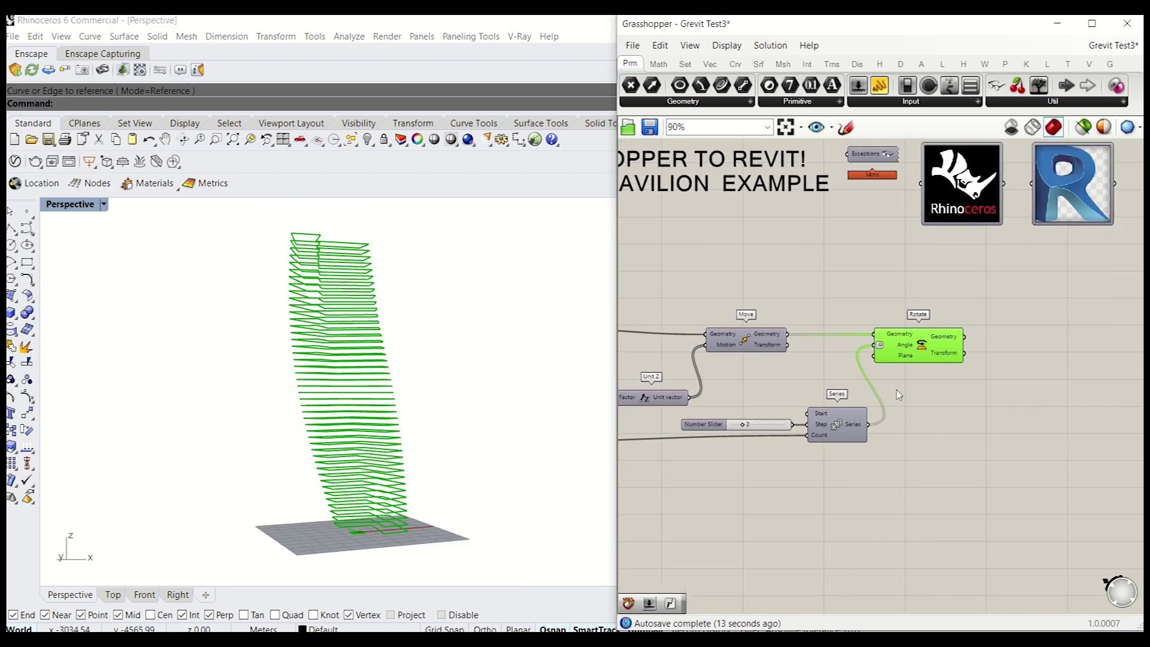
{"action": "double_click", "coordinate": [1003, 385]}
{"action": "type", "text": "BOUND"}
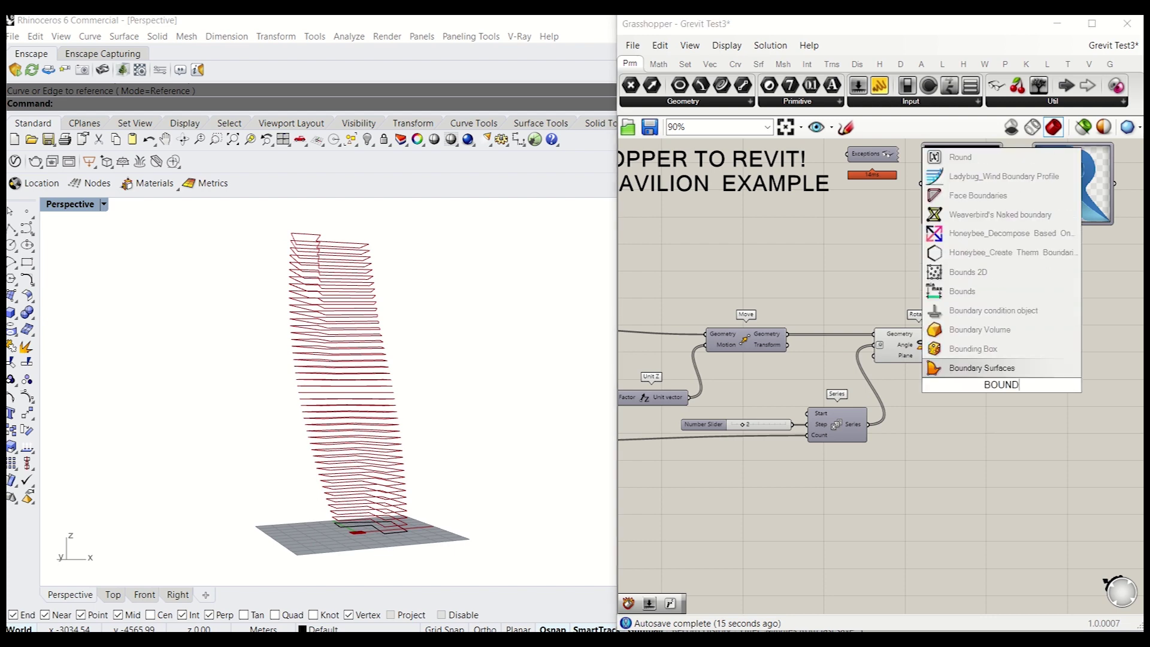
{"action": "left_click", "coordinate": [994, 369]}
{"action": "left_click_drag", "start_coordinate": [997, 385], "coordinate": [1060, 339]}
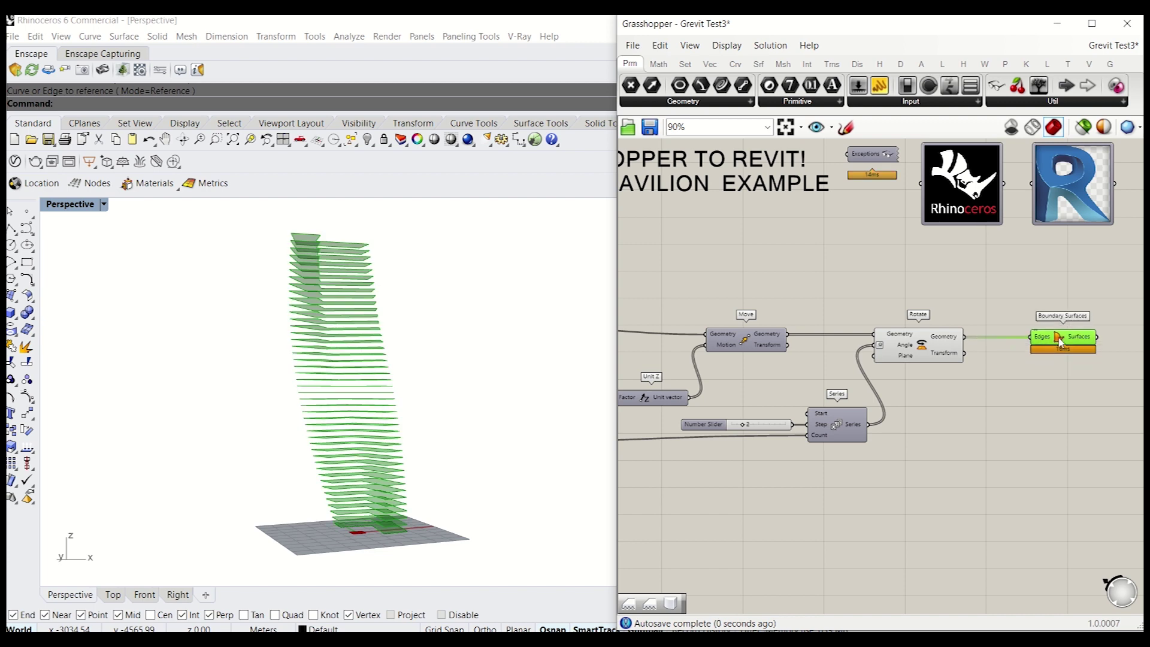
{"action": "mouse_move", "coordinate": [483, 349]}
{"action": "right_mouse_down"}
{"action": "mouse_move", "coordinate": [488, 413]}
{"action": "mouse_move", "coordinate": [500, 360]}
{"action": "right_mouse_up"}
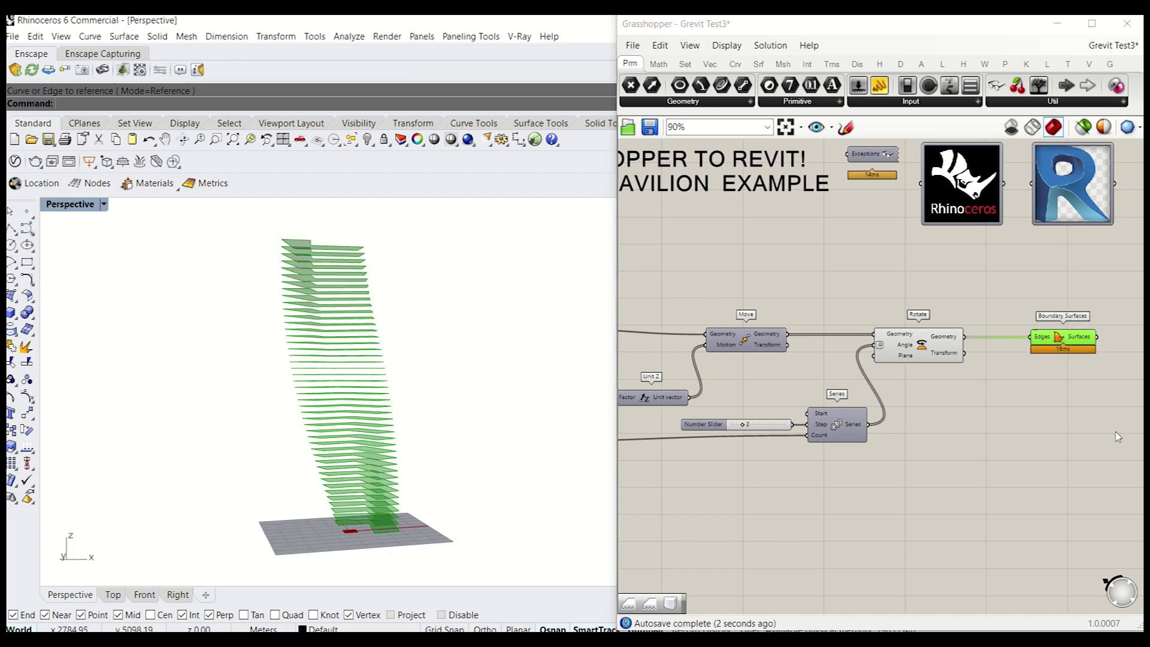
- Add a Loft component below Boundary Surfaces and connect Rotate's Geometry output to its Curves input
{"action": "right_click", "coordinate": [1047, 432]}
{"action": "key", "text": "Escape"}
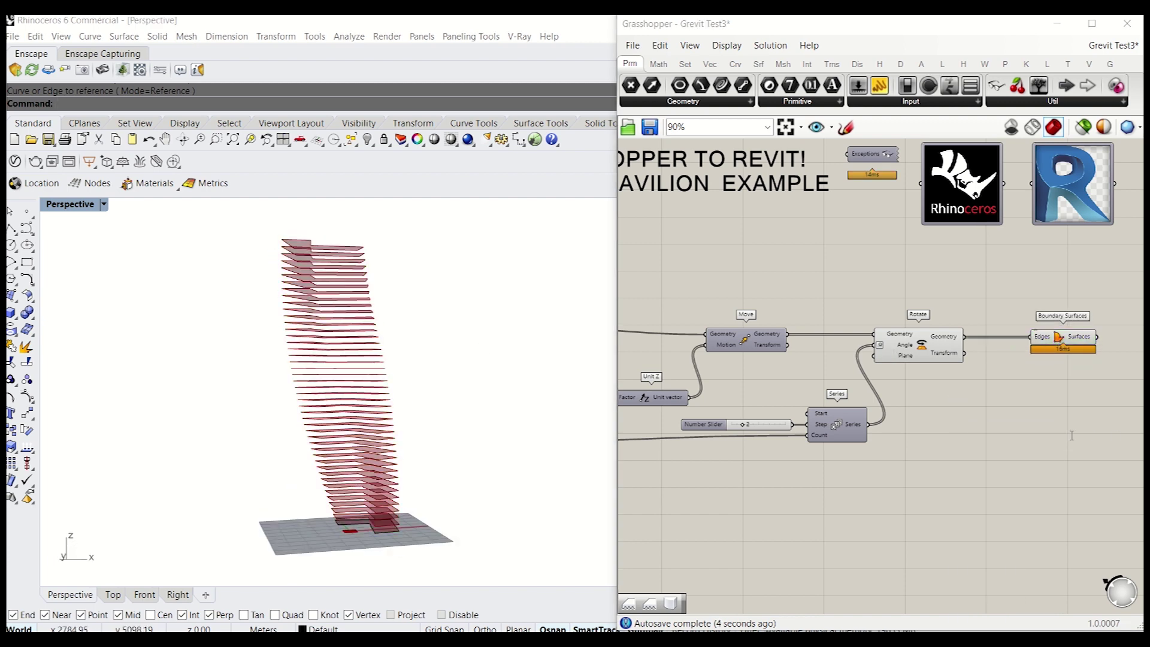
{"action": "double_click", "coordinate": [1068, 428]}
{"action": "type", "text": "LOFT"}
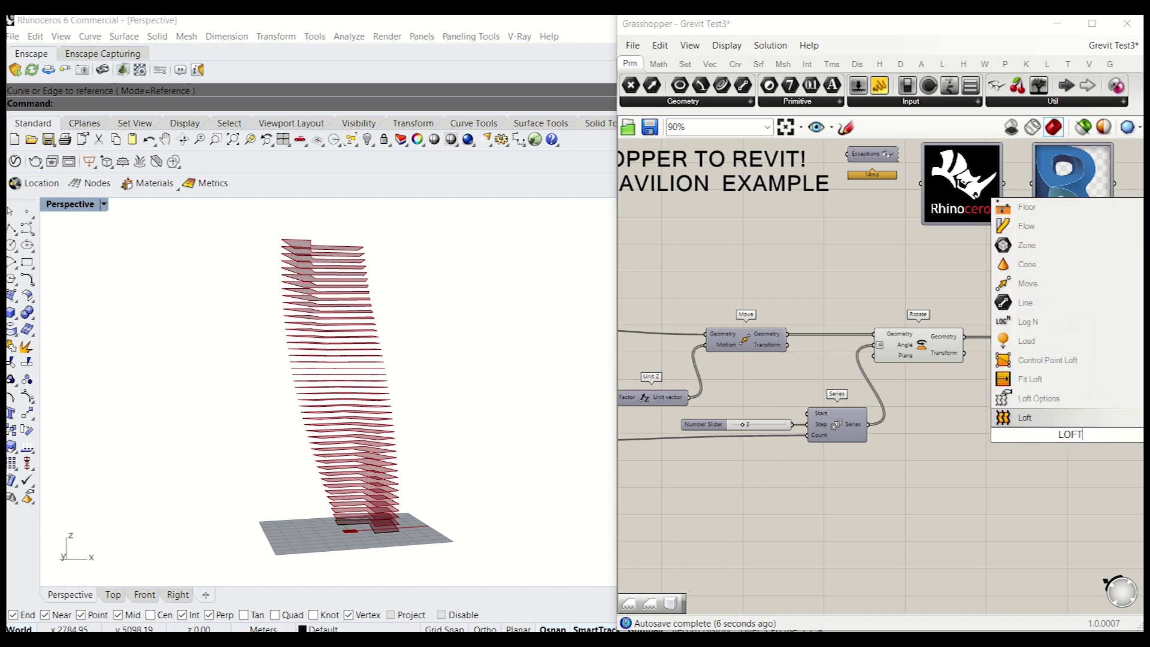
{"action": "key", "text": "Return"}
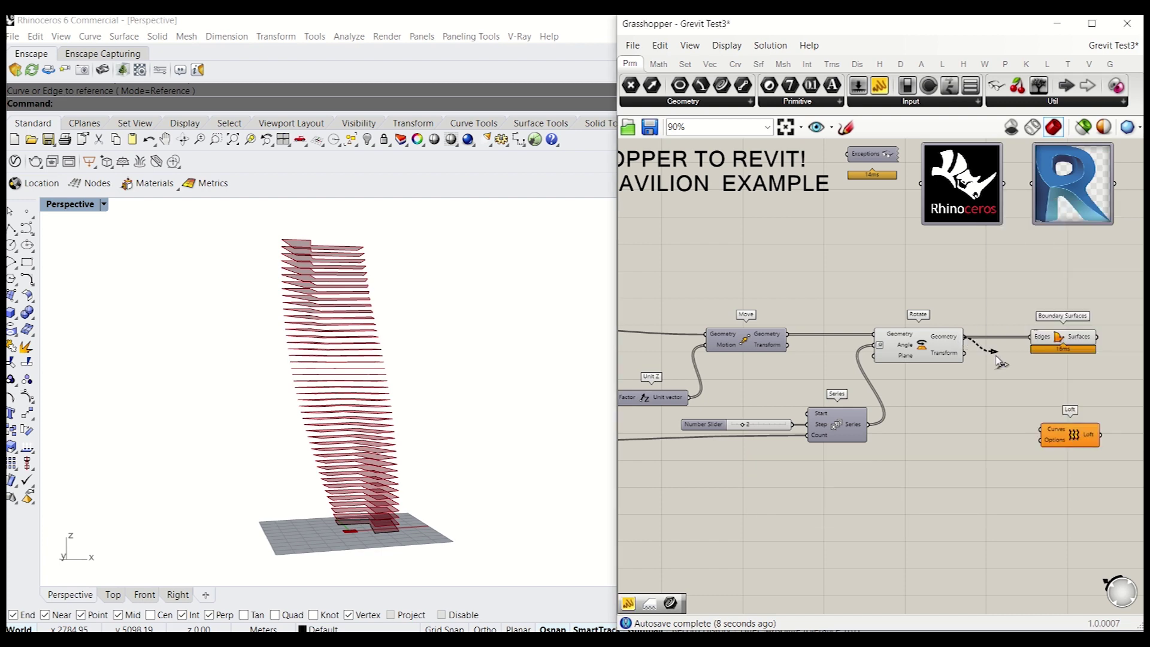
{"action": "left_click_drag", "start_coordinate": [1077, 438], "coordinate": [1080, 412]}
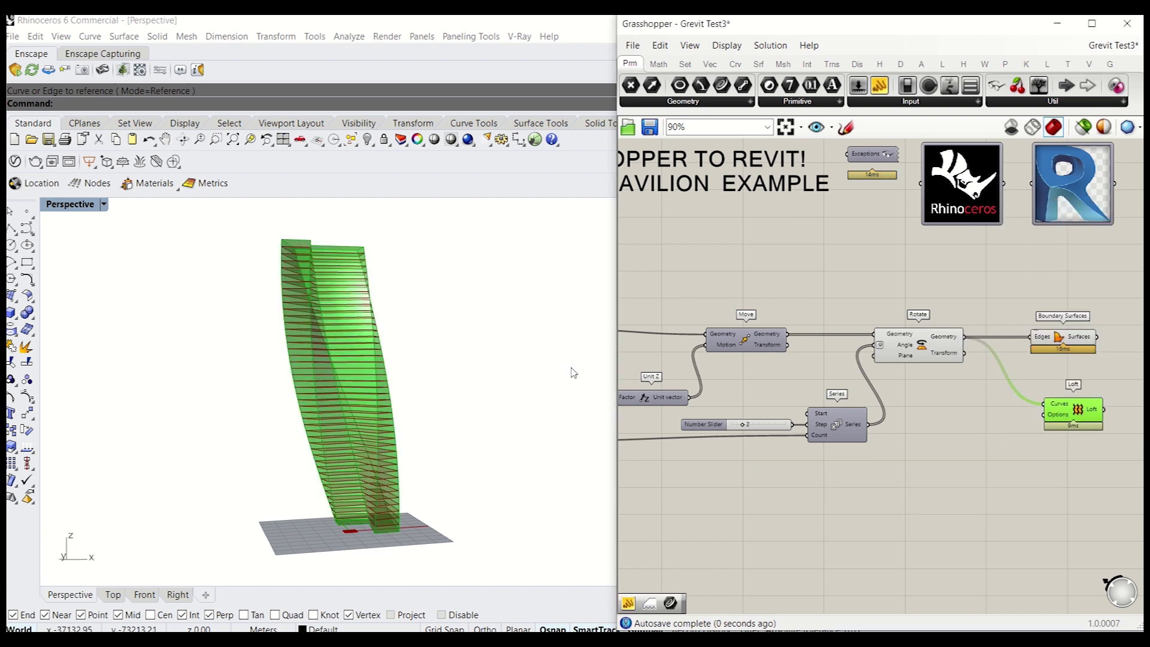
{"action": "right_click_drag", "start_coordinate": [574, 372], "coordinate": [543, 364]}
{"action": "scroll", "coordinate": [497, 369], "scroll_direction": "up", "scroll_amount": 3}
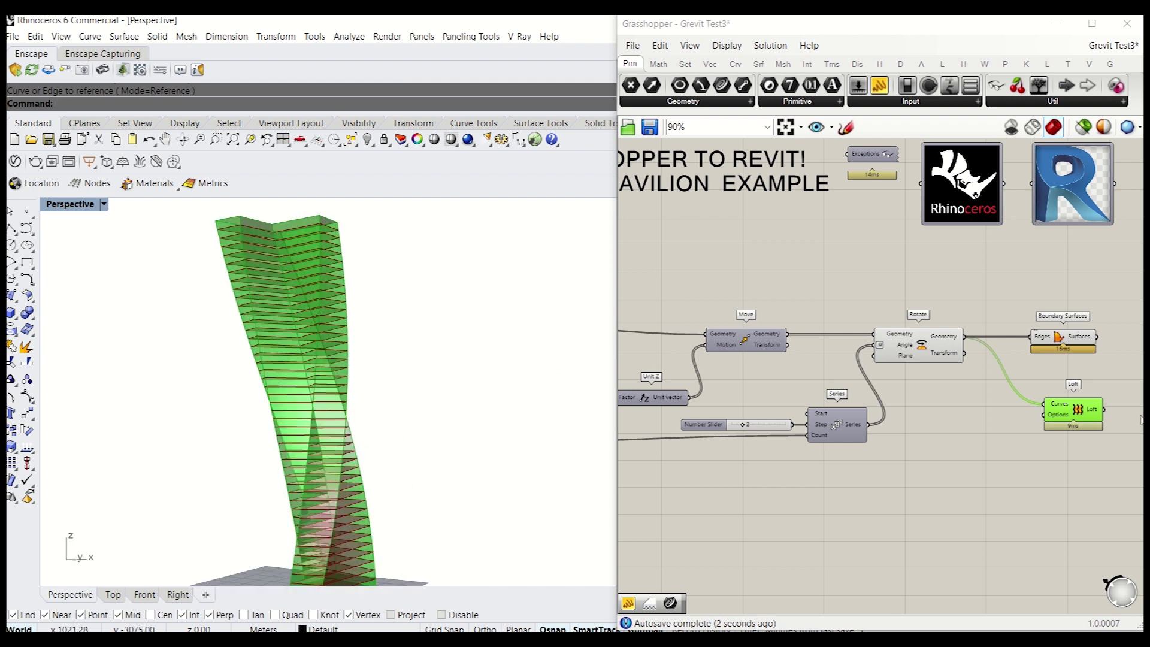
- Adjust the placement of the Rotate and Loft components, leaving more room between Loft and Boundary Surfaces
{"action": "left_click_drag", "start_coordinate": [1077, 410], "coordinate": [1078, 420]}
{"action": "left_click_drag", "start_coordinate": [937, 342], "coordinate": [936, 335]}
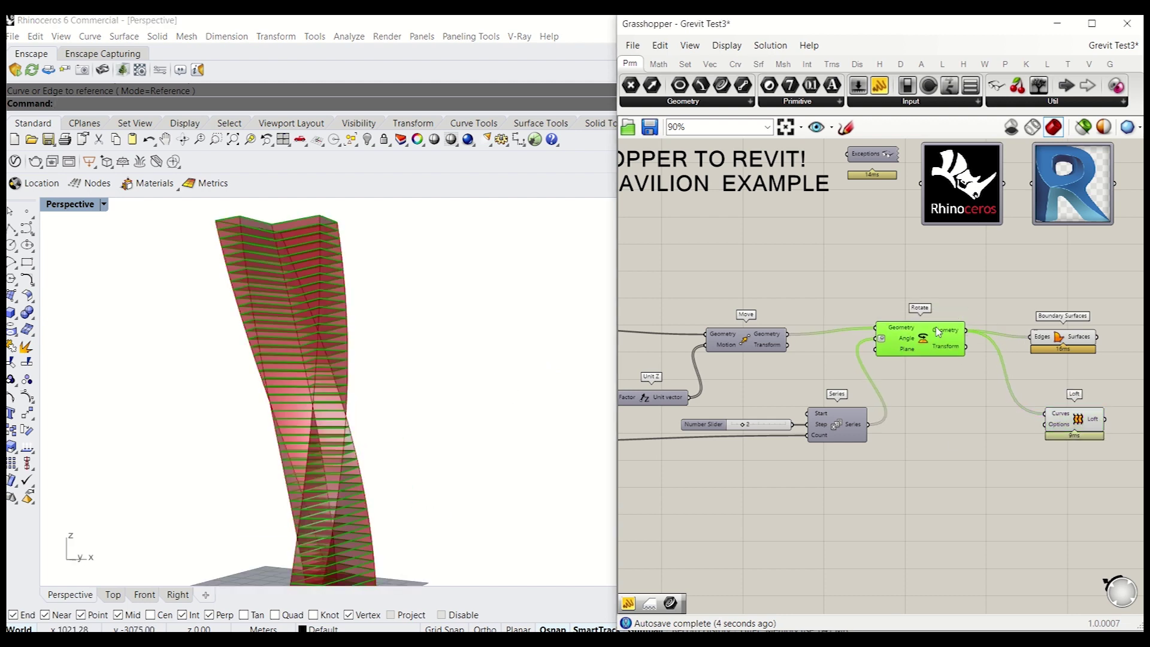
{"action": "right_click_drag", "start_coordinate": [327, 504], "coordinate": [360, 549]}
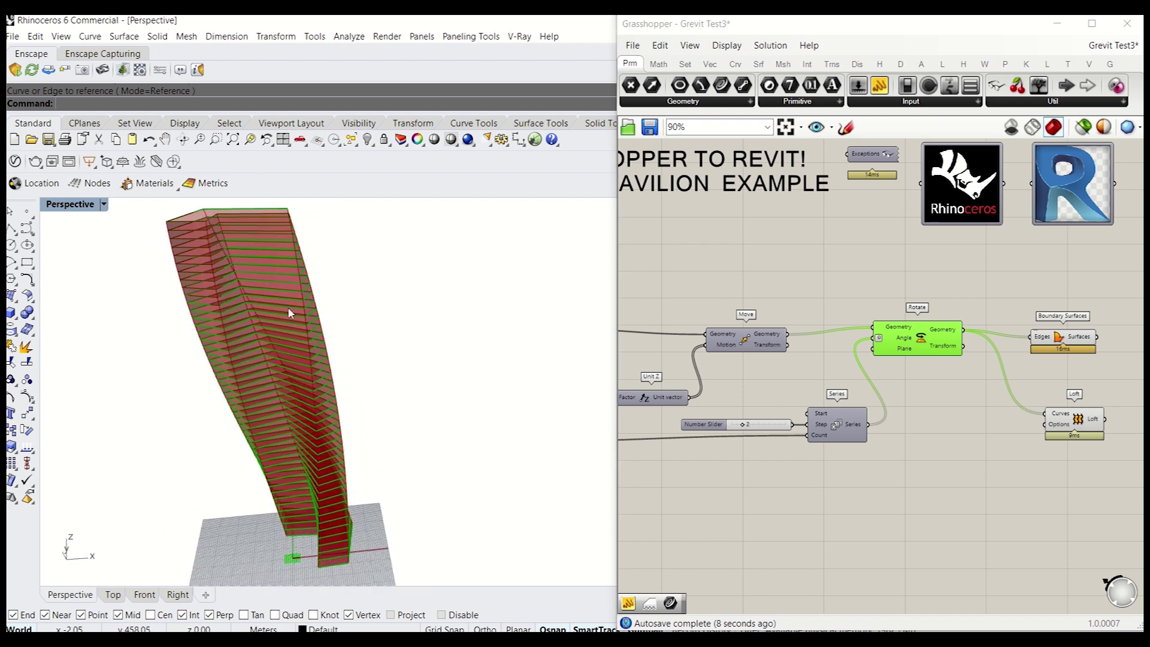
{"action": "left_click", "coordinate": [1007, 460]}
{"action": "right_click_drag", "start_coordinate": [1027, 426], "coordinate": [942, 401]}
{"action": "left_click_drag", "start_coordinate": [987, 400], "coordinate": [973, 414]}
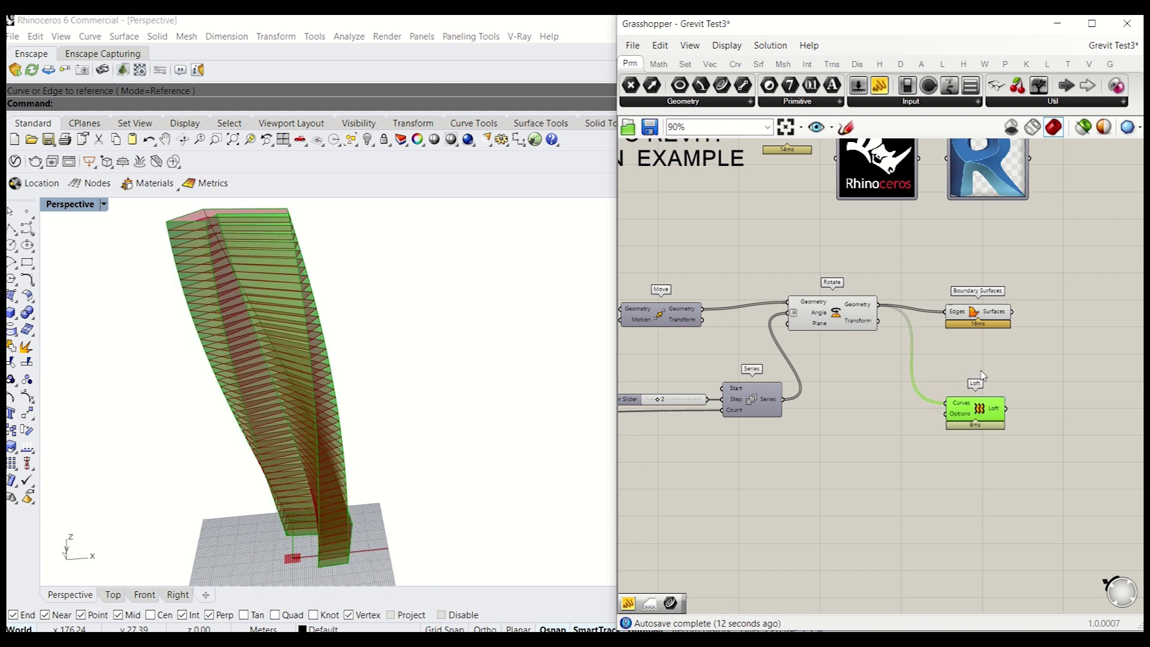
- Put the Boundary Surfaces component into its own group
{"action": "left_click", "coordinate": [979, 318]}
{"action": "key", "text": "ctrl+g"}
{"action": "scroll", "coordinate": [998, 310], "scroll_direction": "up", "scroll_amount": 3}
{"action": "left_click", "coordinate": [976, 527]}
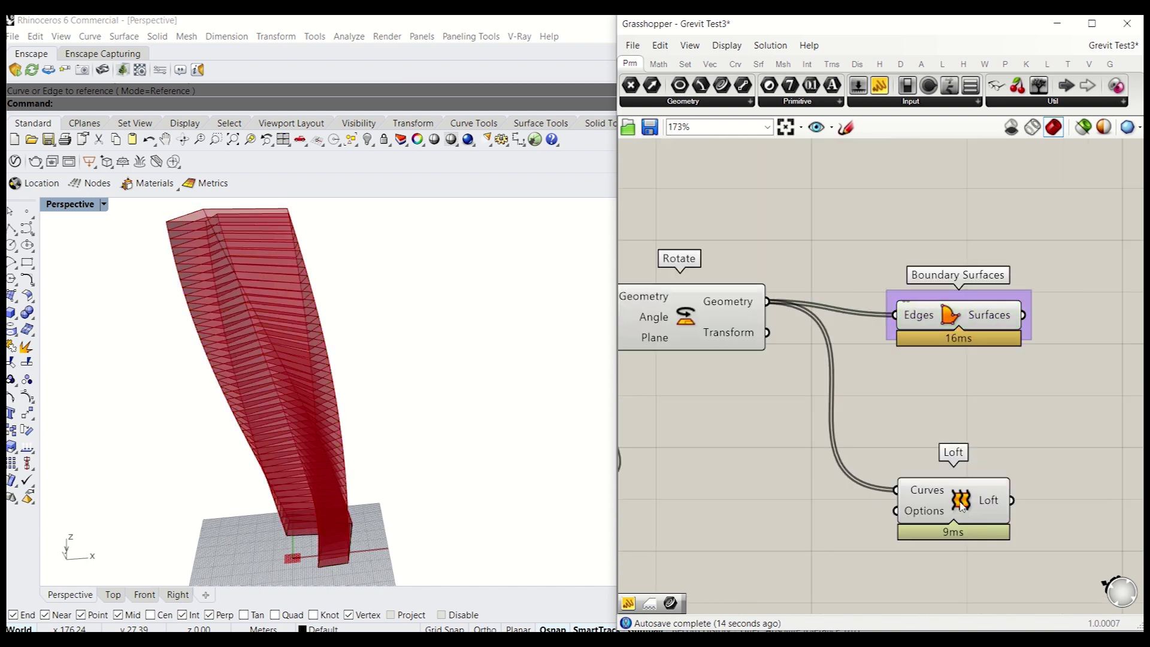
- Put the Loft component into its own group and name the Boundary Surfaces group FLOOR SLAB1
{"action": "left_click", "coordinate": [961, 506]}
{"action": "left_click", "coordinate": [1028, 300]}
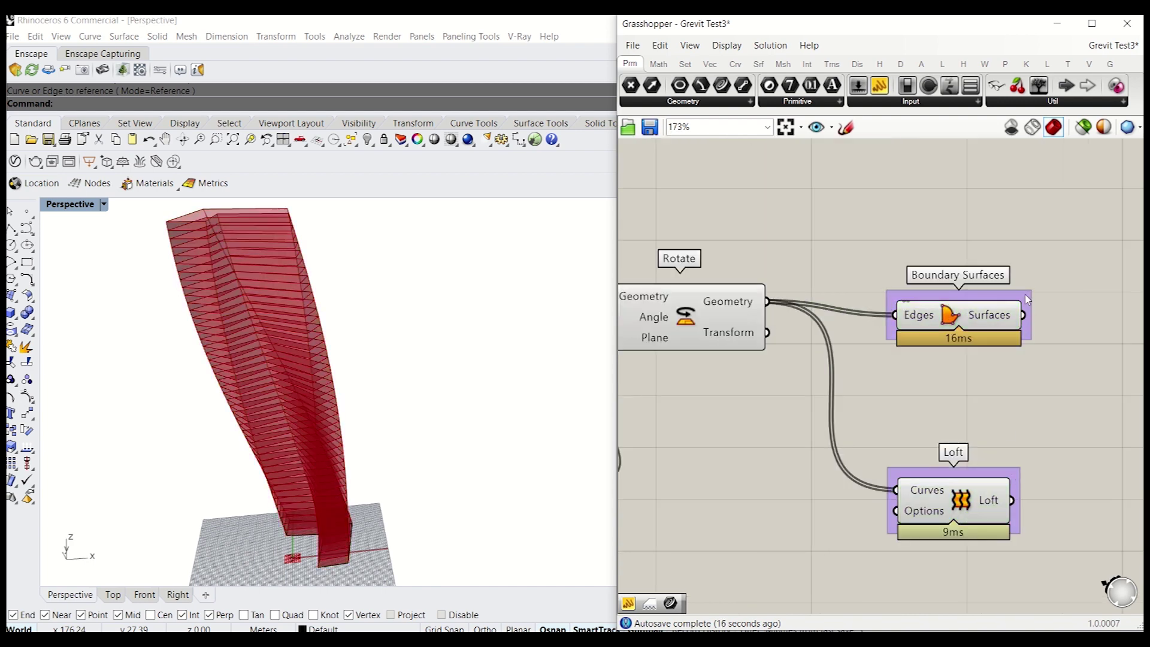
{"action": "right_click", "coordinate": [1029, 300]}
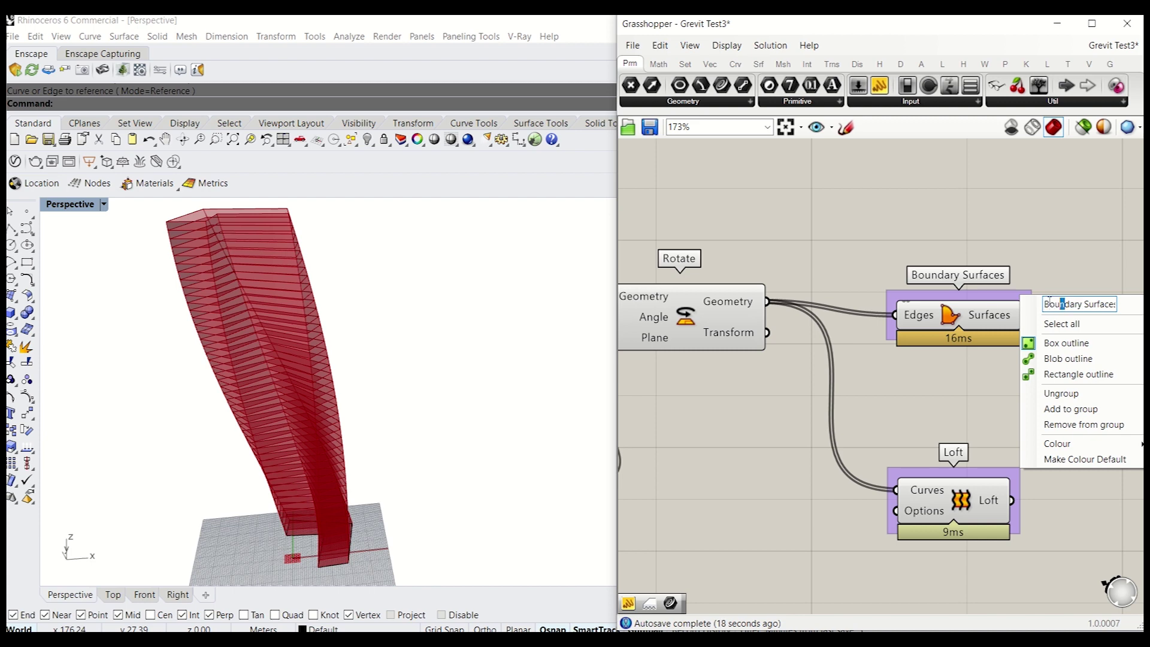
{"action": "key", "text": "ctrl+a"}
{"action": "type", "text": "FLOOR"}
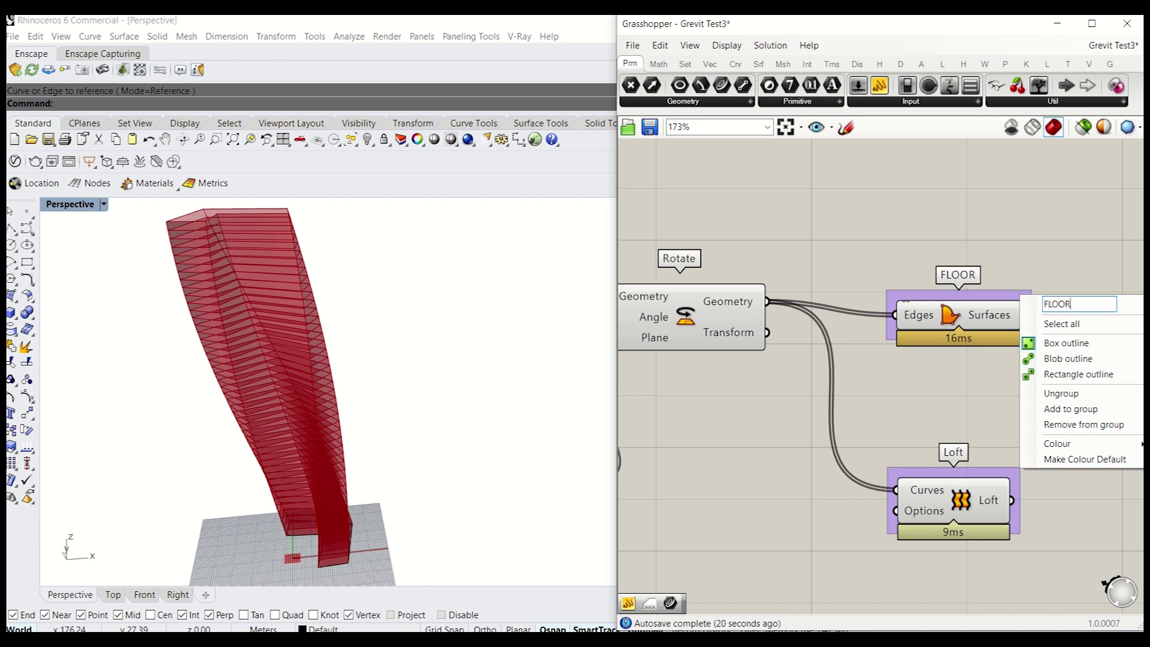
{"action": "type", "text": " SLAB"}
{"action": "key", "text": "Return"}
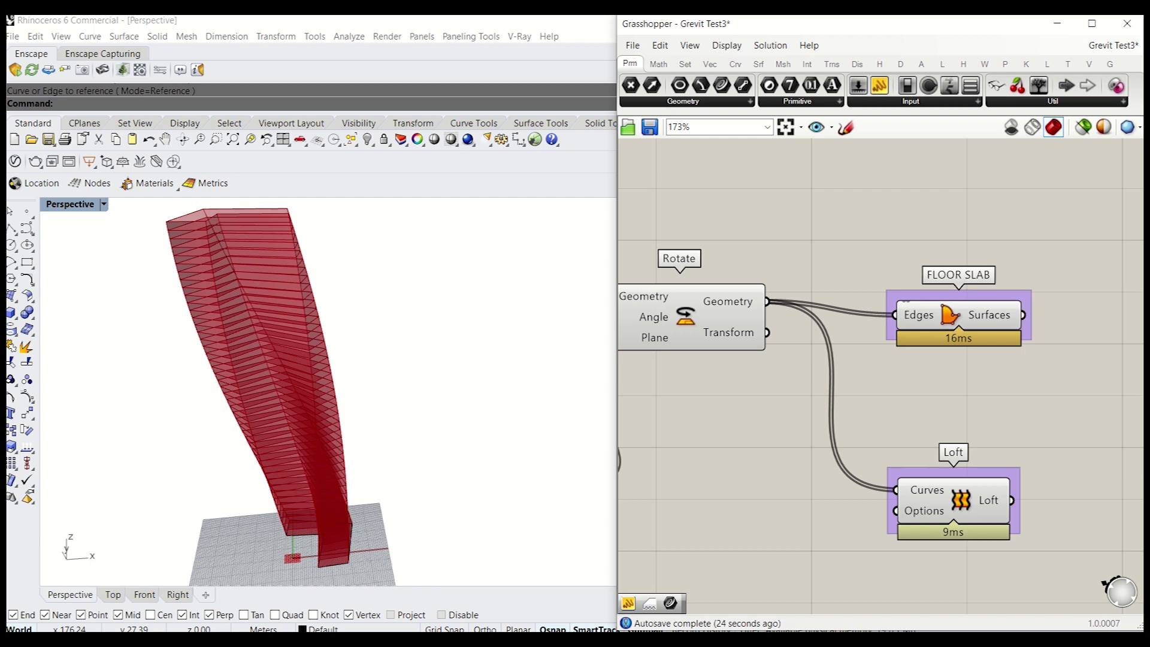
{"action": "right_click", "coordinate": [1028, 304]}
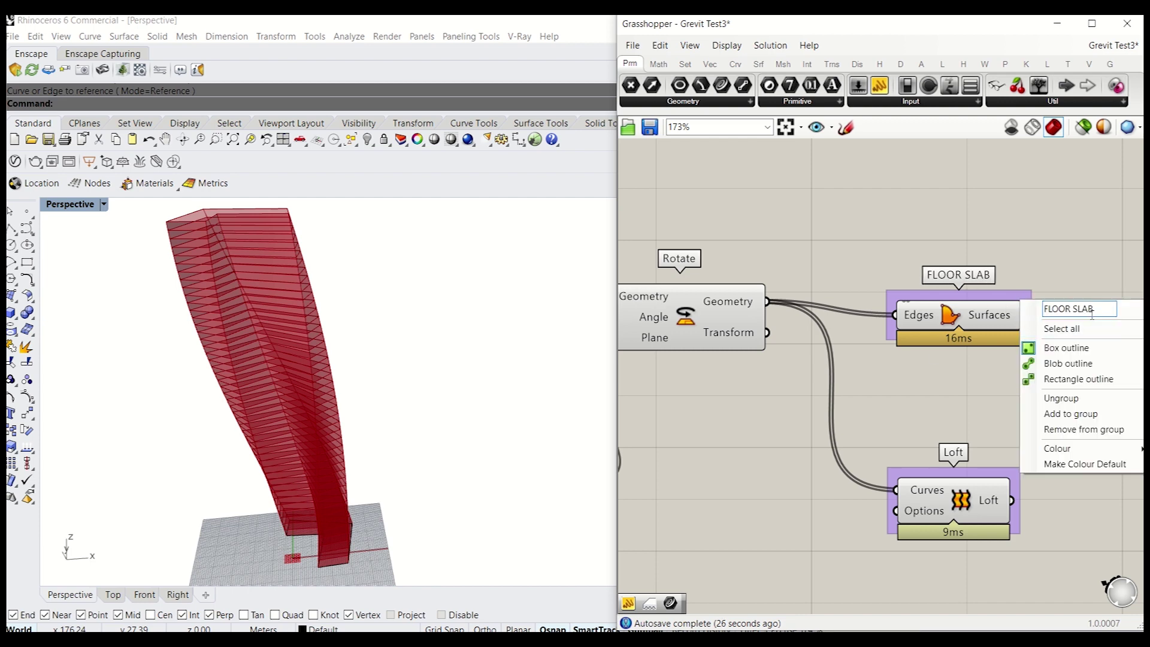
{"action": "type", "text": "1"}
{"action": "key", "text": "Return"}
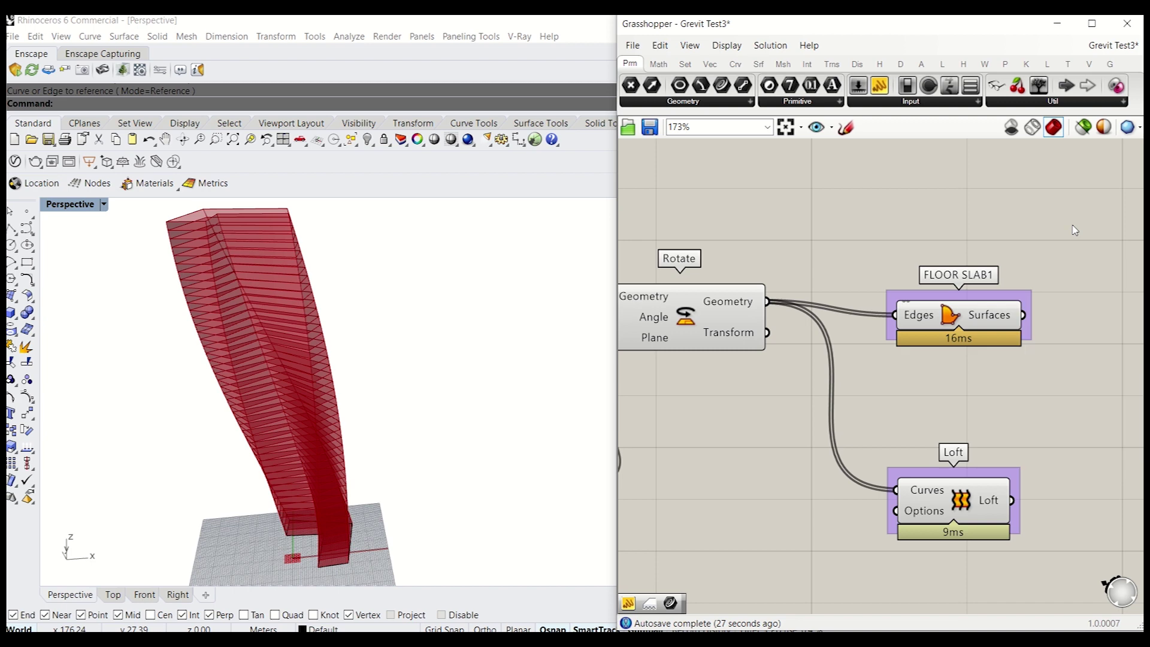
- Name the Loft component's group SKIN1
{"action": "right_click", "coordinate": [1016, 483]}
{"action": "left_click", "coordinate": [1054, 471]}
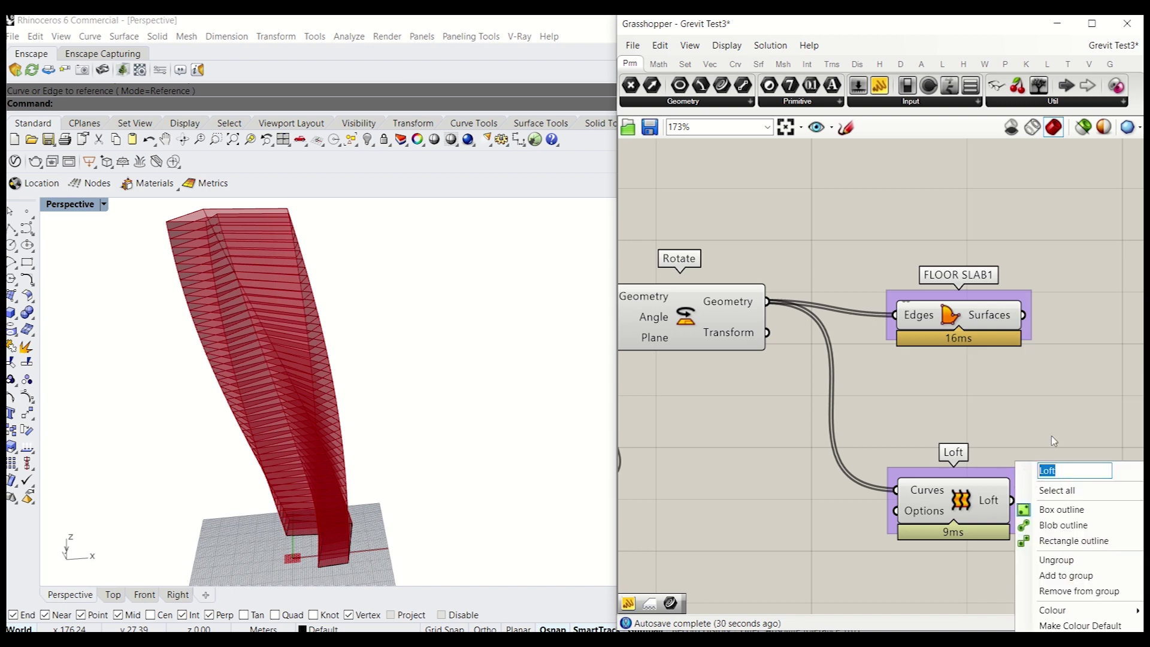
{"action": "type", "text": "SKIN1"}
{"action": "key", "text": "Return"}
- Add a Rotate component beside the FLOOR SLAB1 group and connect the Surfaces output to its Geometry input
{"action": "right_click_drag", "start_coordinate": [1030, 421], "coordinate": [899, 336]}
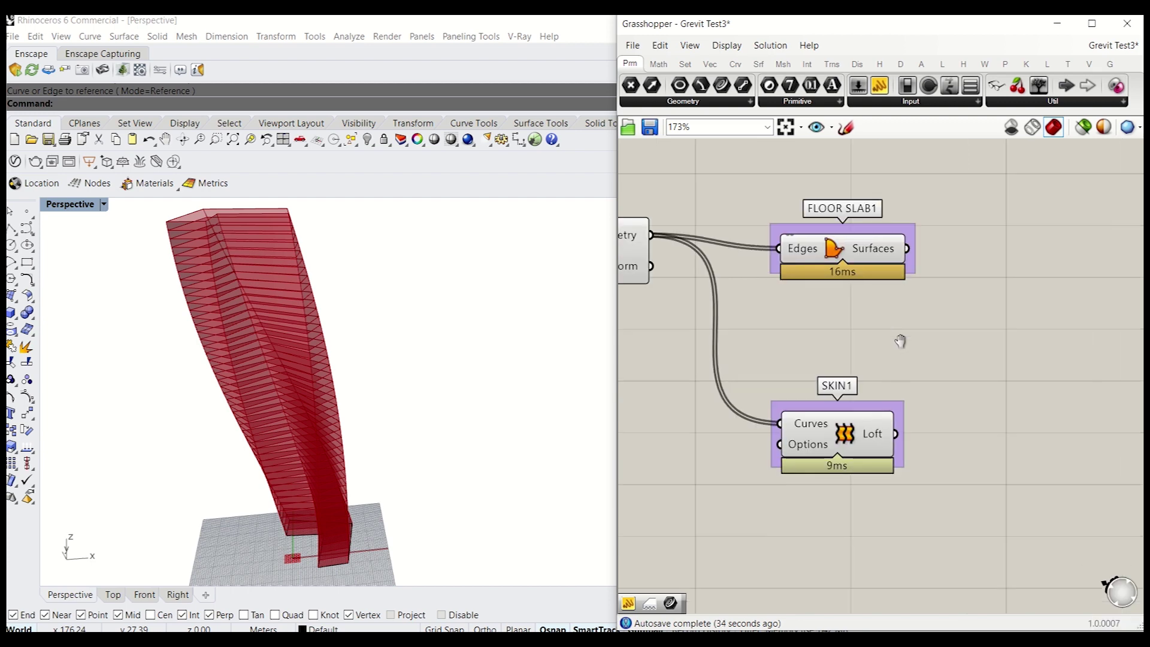
{"action": "scroll", "coordinate": [899, 337], "scroll_direction": "down", "scroll_amount": 3}
{"action": "double_click", "coordinate": [955, 396]}
{"action": "type", "text": "ROTE"}
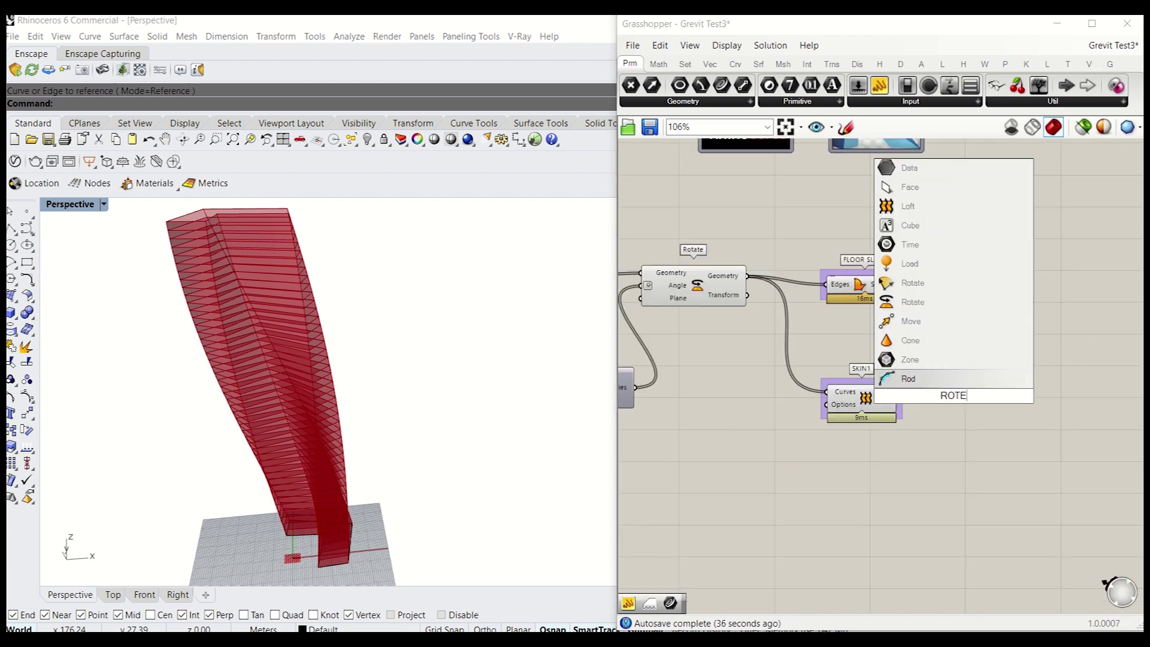
{"action": "key", "text": "Up"}
{"action": "key", "text": "Up"}
{"action": "key", "text": "Up"}
{"action": "key", "text": "Up"}
{"action": "key", "text": "Up"}
{"action": "key", "text": "Up"}
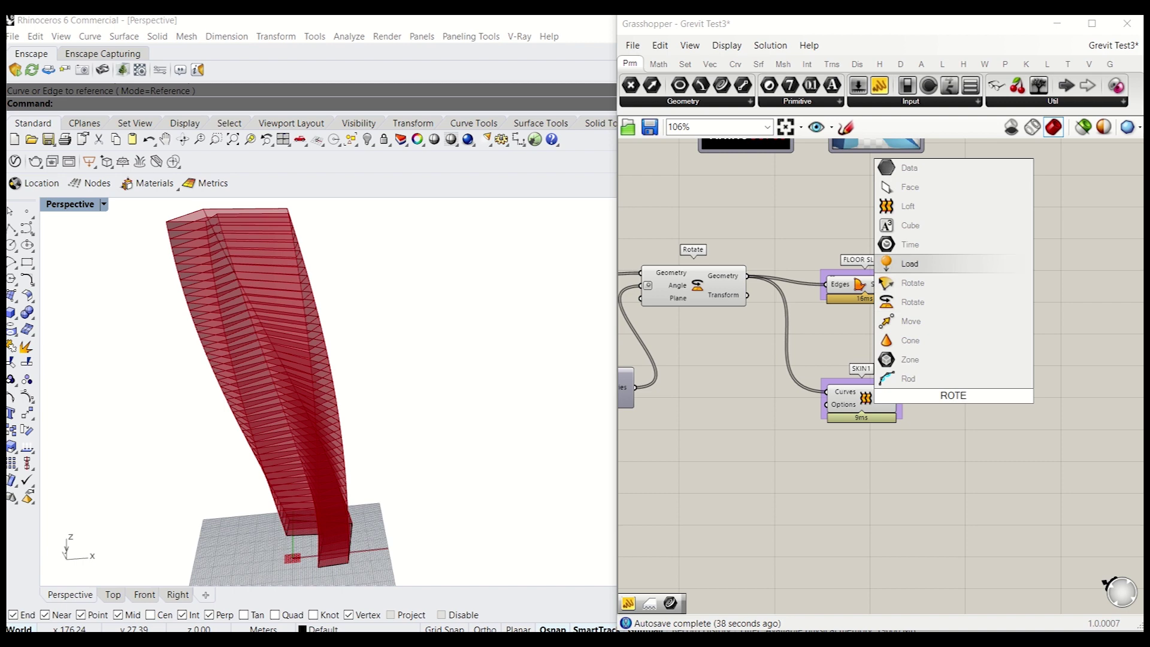
{"action": "key", "text": "BackSpace"}
{"action": "key", "text": "BackSpace"}
{"action": "type", "text": "TATE"}
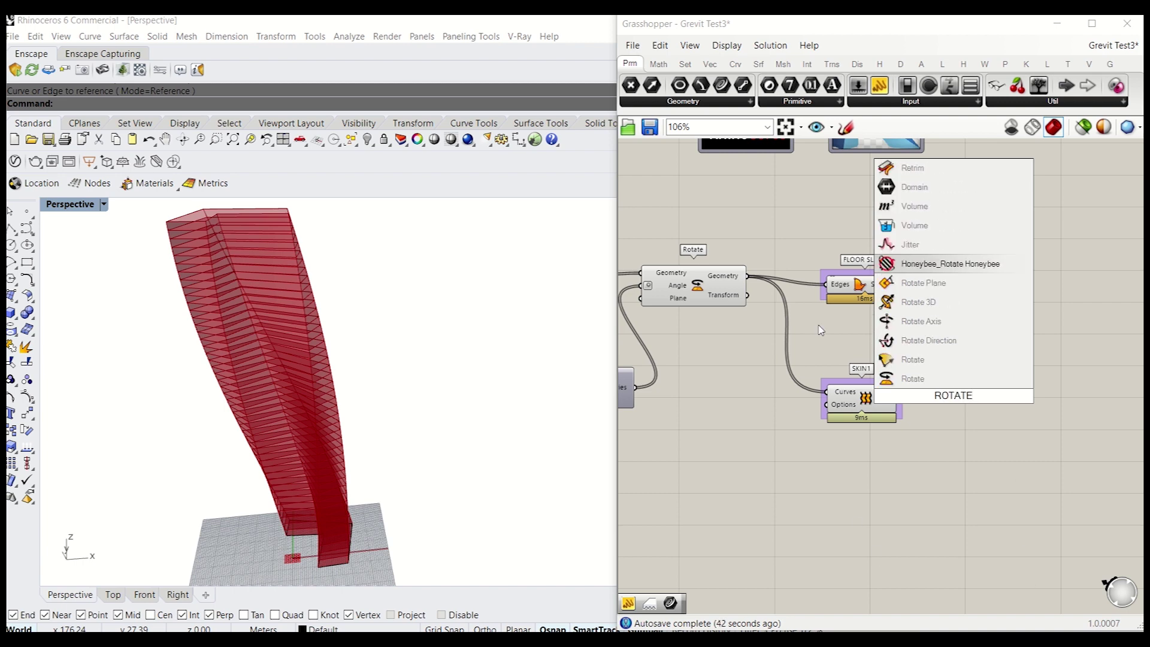
{"action": "key", "text": "Down"}
{"action": "key", "text": "Down"}
{"action": "key", "text": "Down"}
{"action": "key", "text": "Down"}
{"action": "key", "text": "Down"}
{"action": "key", "text": "Down"}
{"action": "key", "text": "Return"}
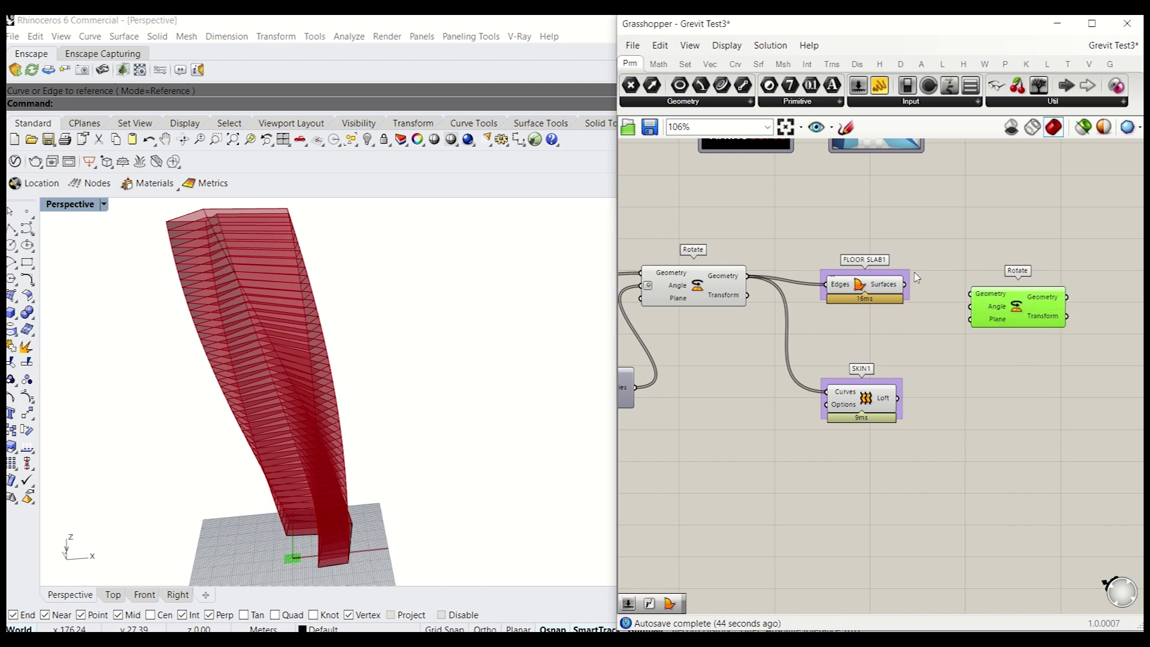
{"action": "left_click_drag", "start_coordinate": [906, 284], "coordinate": [971, 294]}
{"action": "mouse_move", "coordinate": [1006, 307]}
{"action": "left_mouse_down"}
{"action": "mouse_move", "coordinate": [1006, 292]}
{"action": "mouse_move", "coordinate": [1026, 298]}
{"action": "left_mouse_up"}
- Drive the new Rotate's Angle input with a number slider set to 180, with the angle read in degrees
{"action": "double_click", "coordinate": [972, 338]}
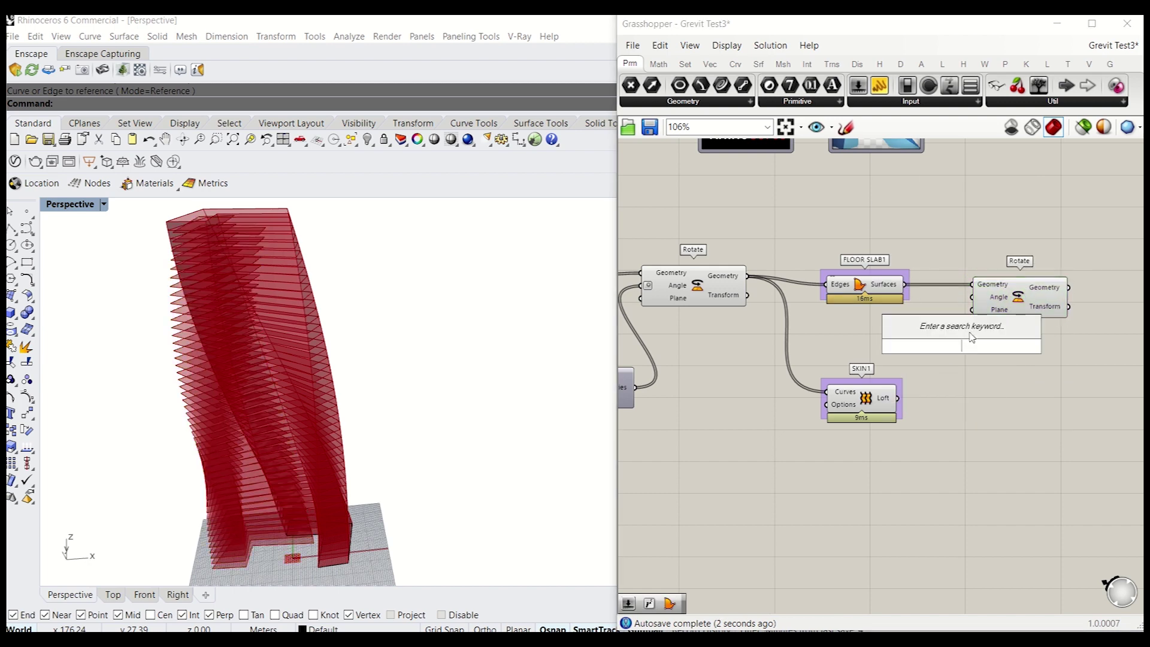
{"action": "type", "text": "number slider"}
{"action": "key", "text": "Return"}
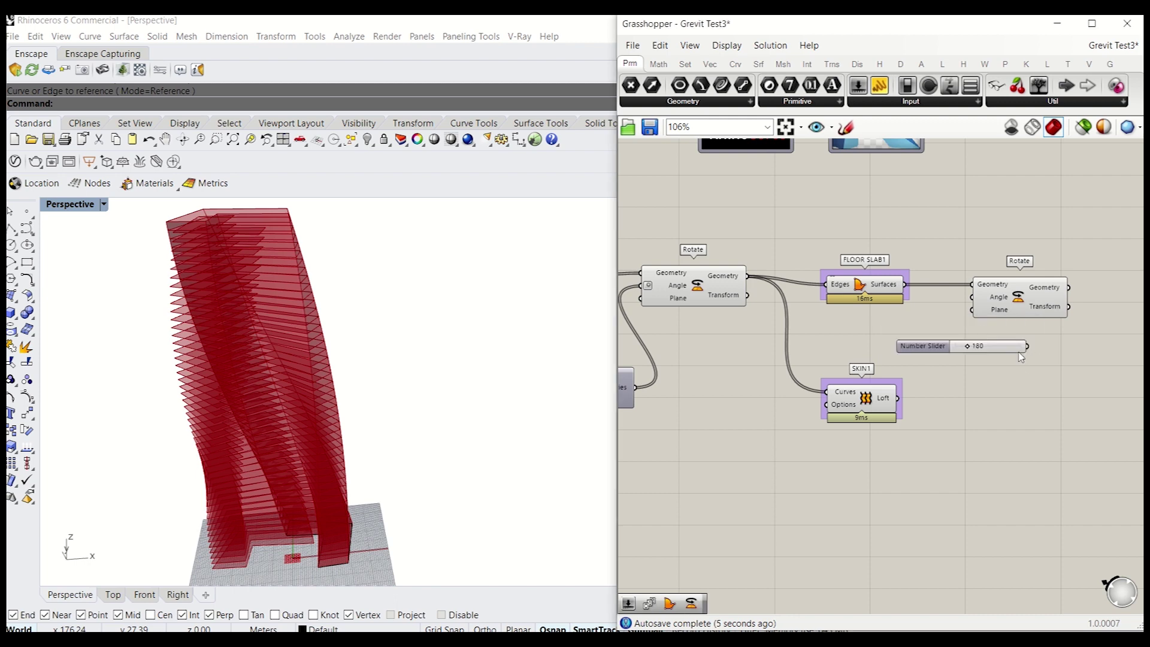
{"action": "left_click_drag", "start_coordinate": [1027, 347], "coordinate": [973, 297]}
{"action": "right_click", "coordinate": [989, 297]}
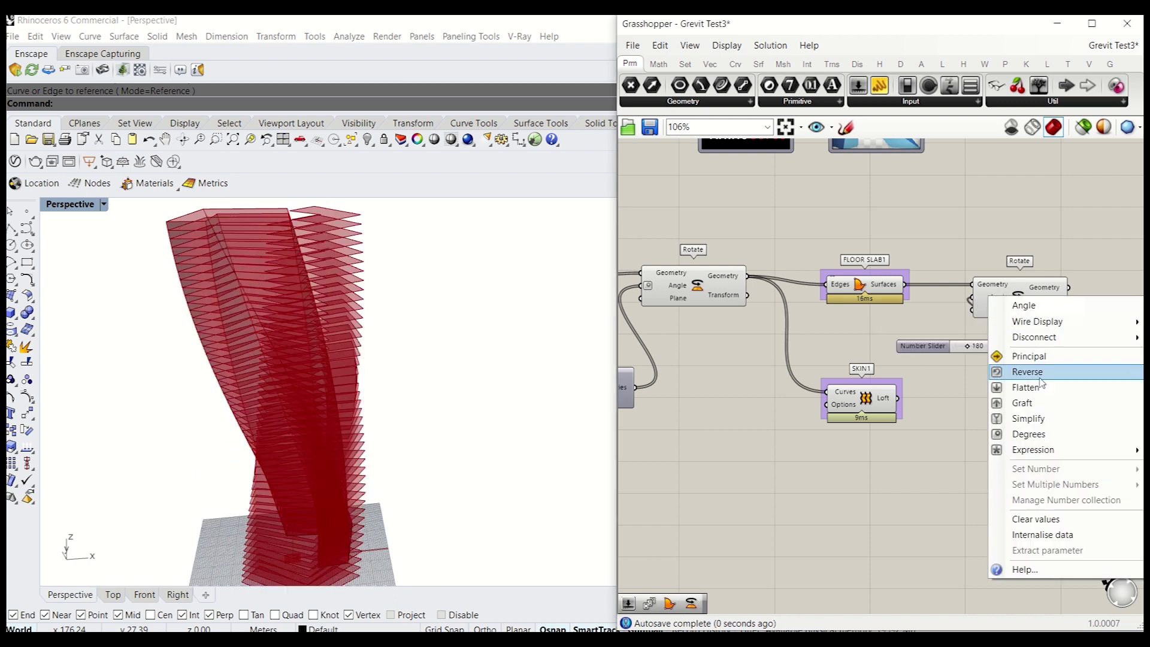
{"action": "left_click", "coordinate": [1047, 434]}
- Move the new Rotate component farther from FLOOR SLAB1, clear of the 180 slider
{"action": "right_click_drag", "start_coordinate": [1027, 411], "coordinate": [877, 417]}
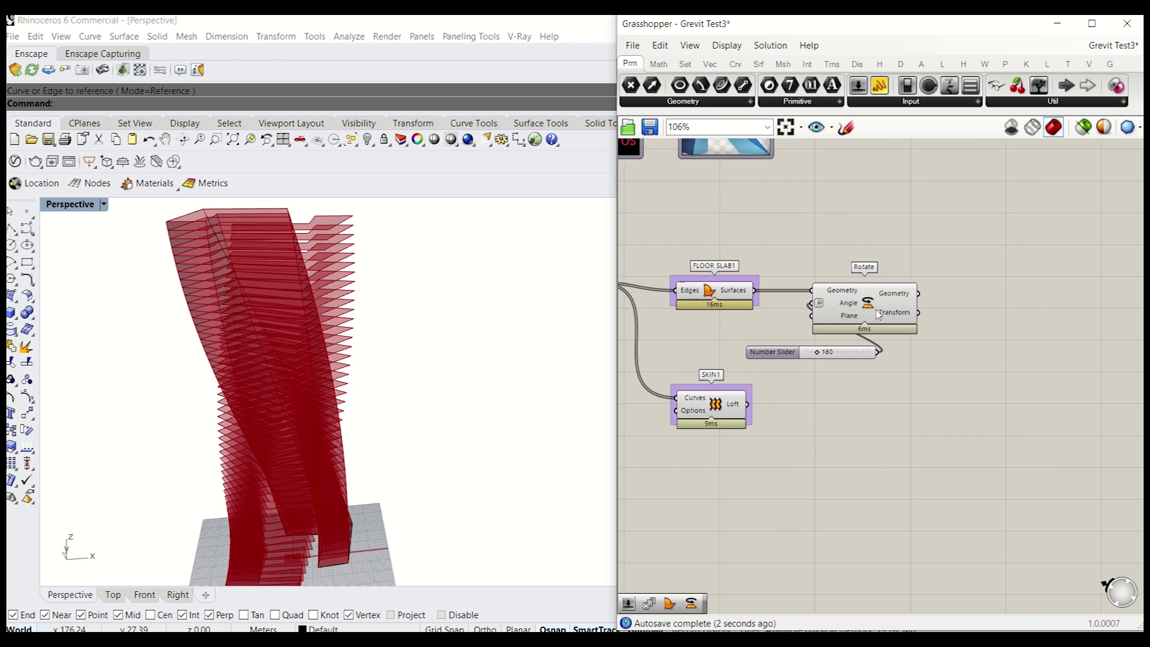
{"action": "left_click_drag", "start_coordinate": [871, 295], "coordinate": [993, 291]}
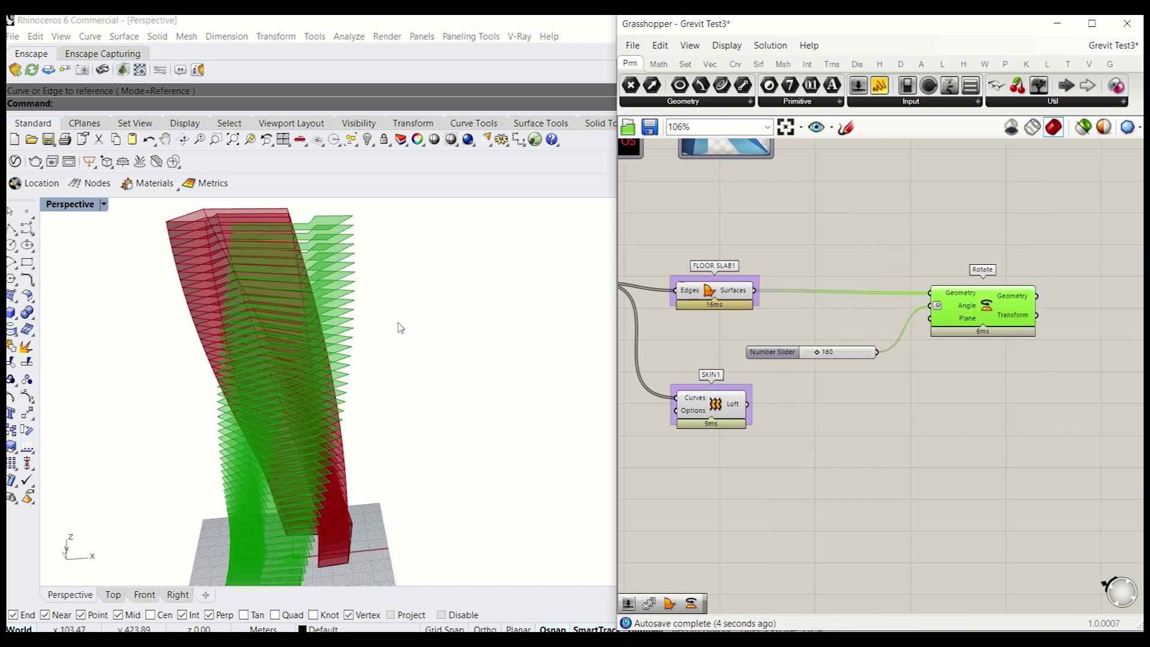
{"action": "right_click_drag", "start_coordinate": [399, 325], "coordinate": [444, 348]}
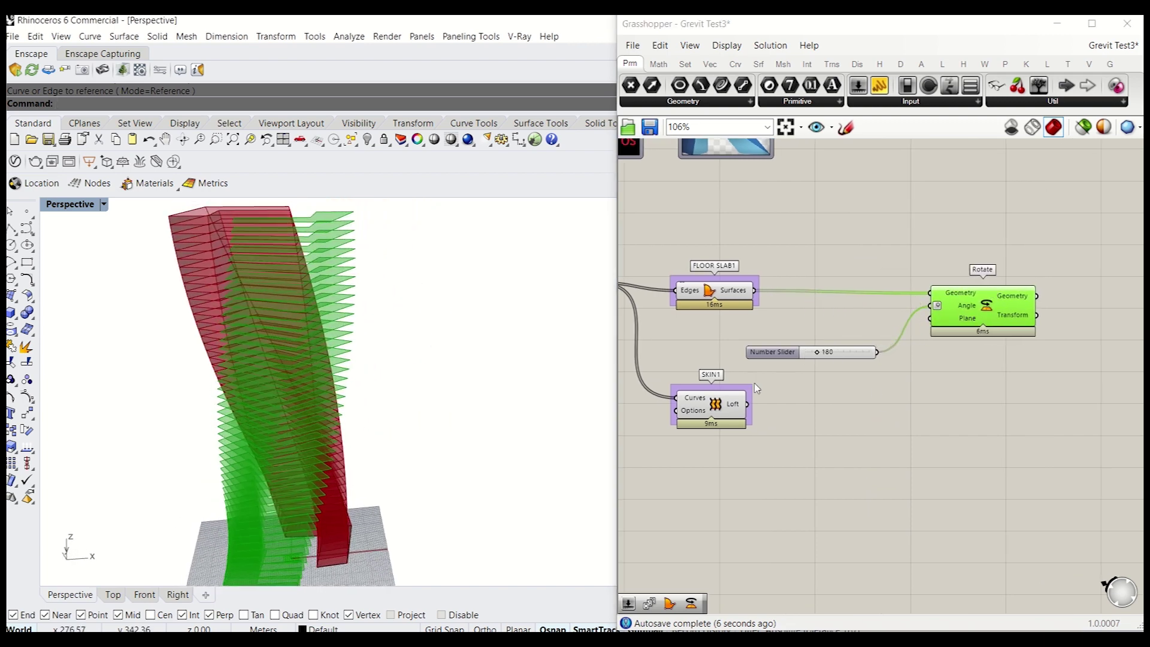
- Duplicate the new Rotate component below itself and connect SKIN1's Loft output to the copy's Geometry input in place of the floor surfaces
{"action": "left_click", "coordinate": [916, 382]}
{"action": "left_click", "coordinate": [982, 305]}
{"action": "key", "text": "ctrl+c"}
{"action": "key", "text": "ctrl+v"}
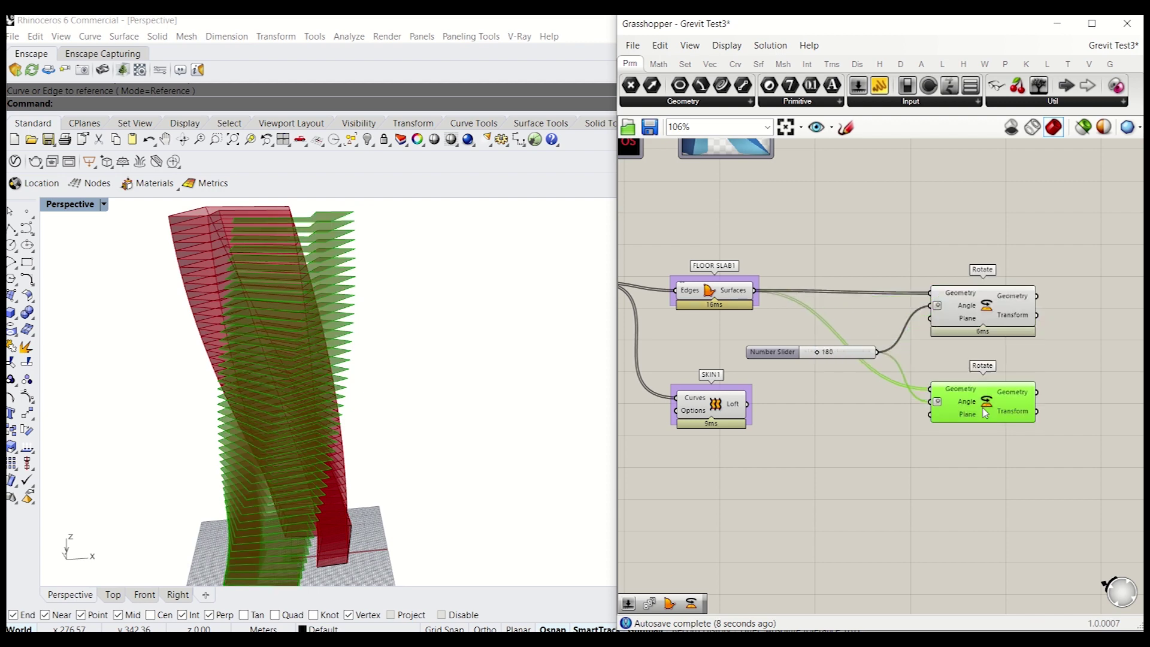
{"action": "left_click_drag", "start_coordinate": [931, 410], "coordinate": [748, 405]}
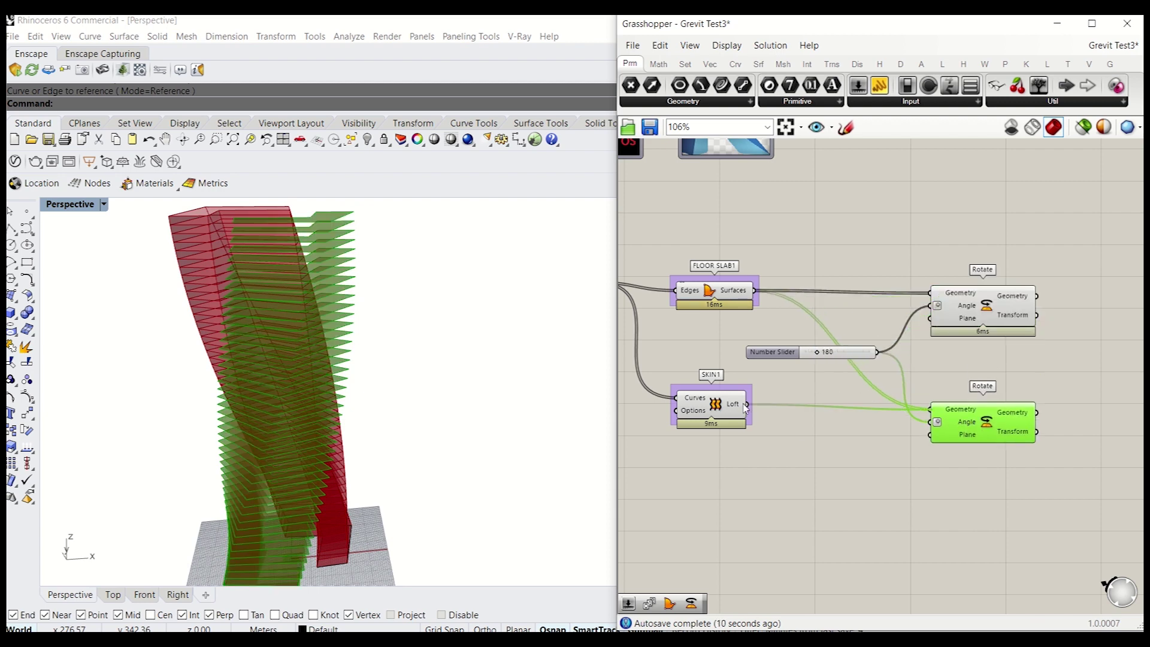
{"action": "left_click", "coordinate": [875, 413]}
{"action": "left_click", "coordinate": [1005, 421]}
{"action": "scroll", "coordinate": [486, 385], "scroll_direction": "down", "scroll_amount": 5}
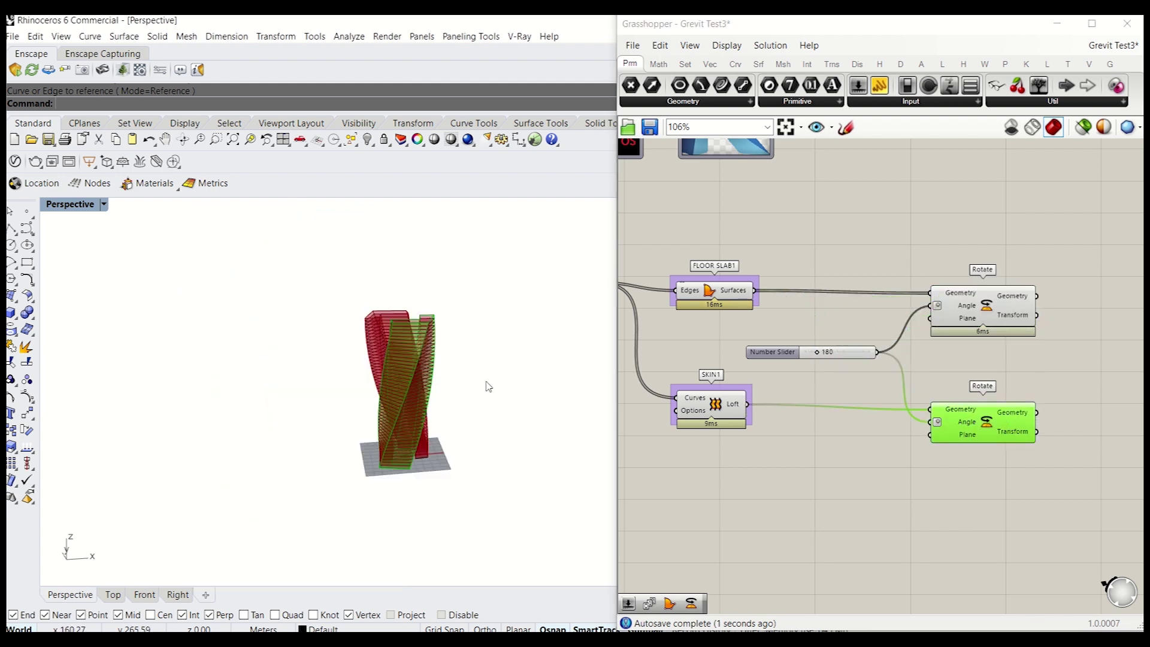
{"action": "scroll", "coordinate": [500, 362], "scroll_direction": "up", "scroll_amount": 3}
{"action": "left_click", "coordinate": [880, 215]}
{"action": "right_click_drag", "start_coordinate": [395, 389], "coordinate": [456, 361]}
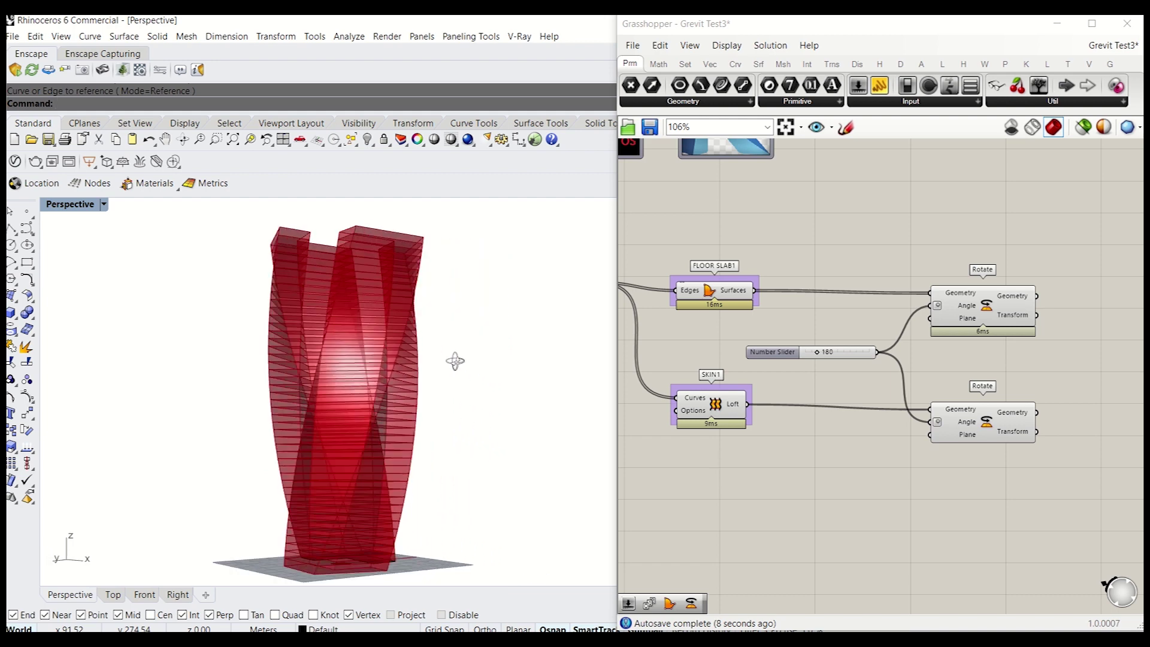
- Turn off the preview of the original Rotate component that feeds FLOOR SLAB1 and SKIN1
{"action": "scroll", "coordinate": [863, 267], "scroll_direction": "down", "scroll_amount": 3}
{"action": "scroll", "coordinate": [910, 292], "scroll_direction": "up", "scroll_amount": 3}
{"action": "right_click", "coordinate": [844, 278]}
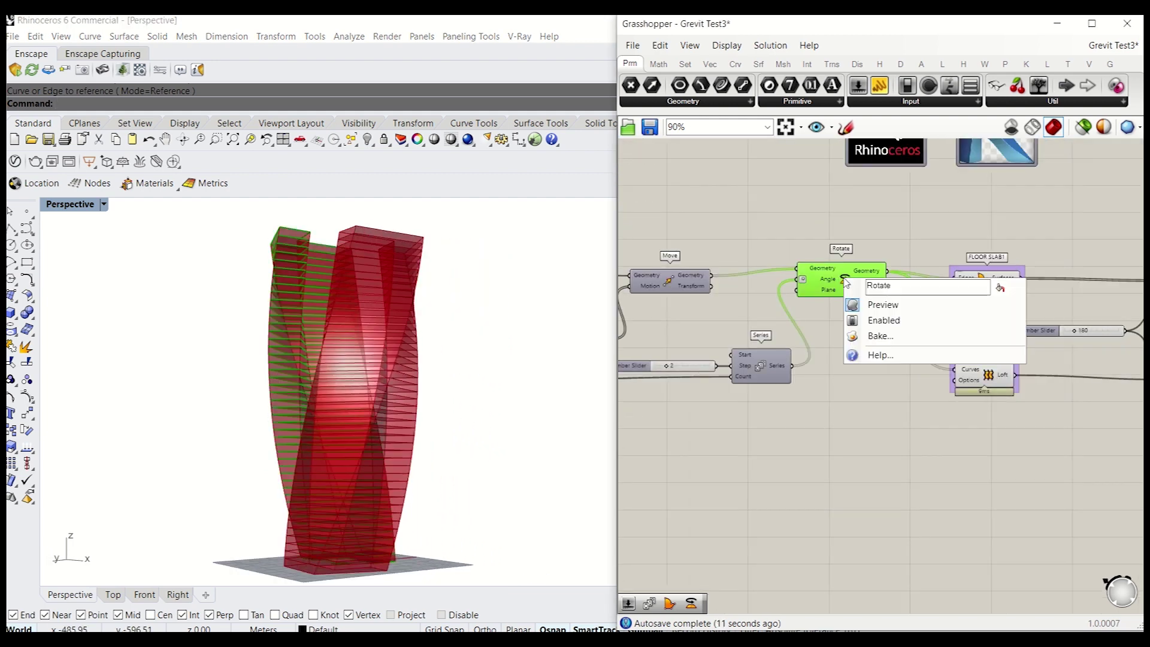
{"action": "left_click", "coordinate": [879, 309]}
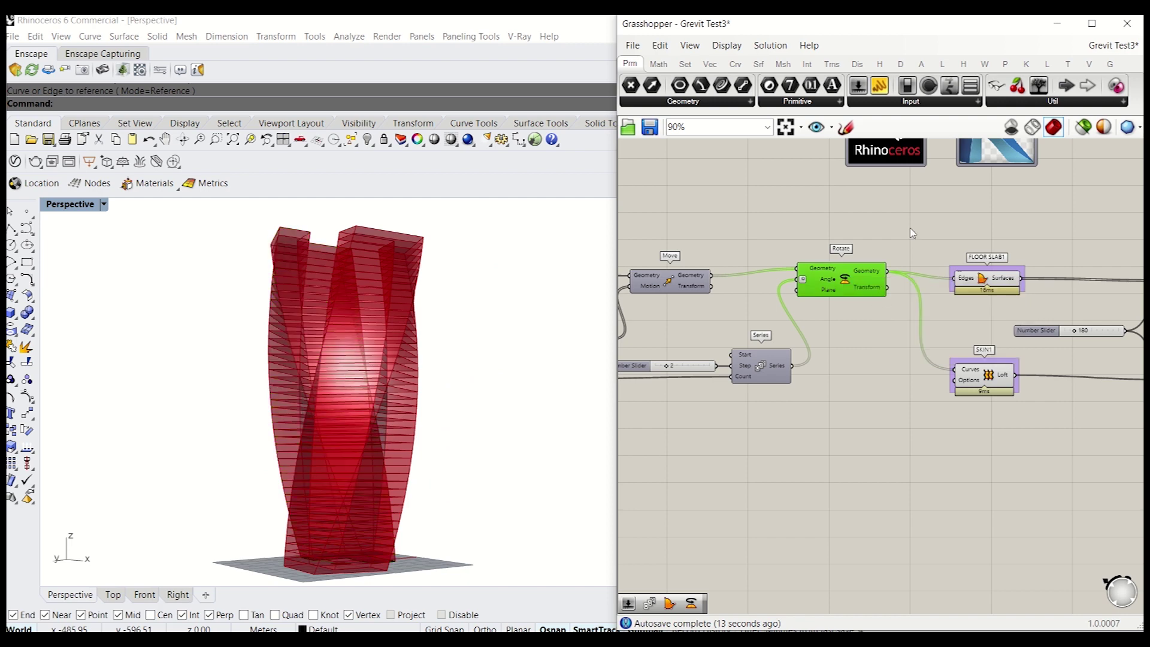
{"action": "left_click", "coordinate": [914, 223]}
- Put each of the two 180-degree Rotate components into its own group
{"action": "right_click_drag", "start_coordinate": [1035, 293], "coordinate": [792, 282]}
{"action": "left_click_drag", "start_coordinate": [969, 283], "coordinate": [965, 271]}
{"action": "left_click", "coordinate": [992, 363]}
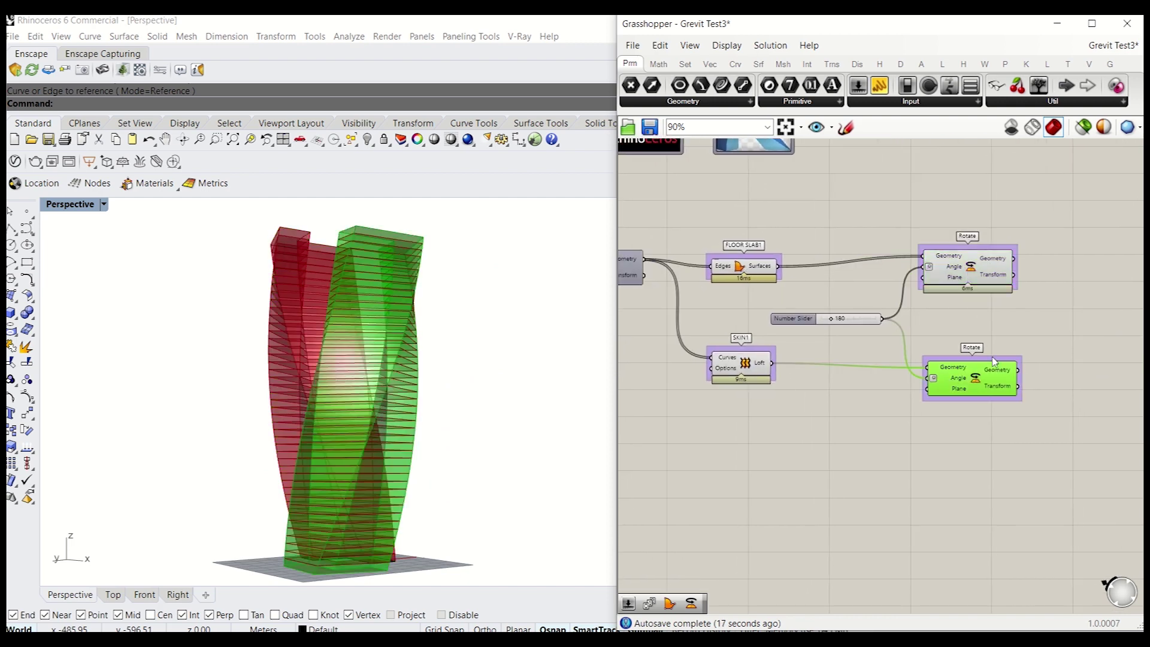
- Name the group of the Rotate component fed by FLOOR SLAB1 as FLOOR SLAB2
{"action": "scroll", "coordinate": [1023, 252], "scroll_direction": "up", "scroll_amount": 4}
{"action": "right_click", "coordinate": [1012, 252]}
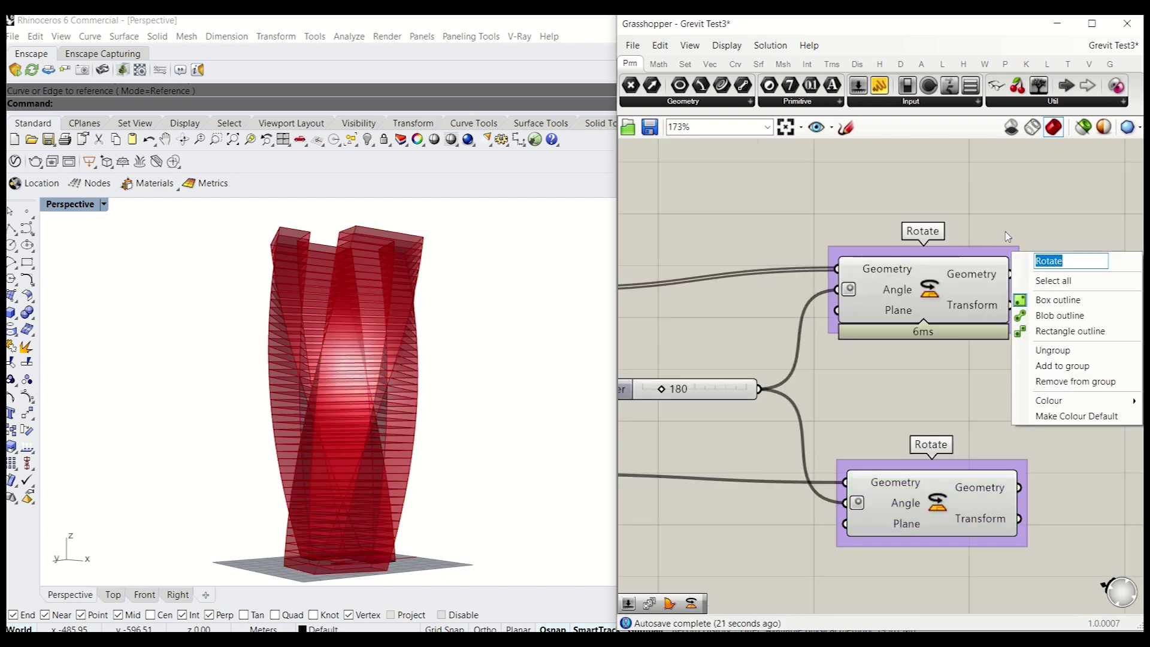
{"action": "type", "text": "FLOOR SLAB2"}
{"action": "key", "text": "Return"}
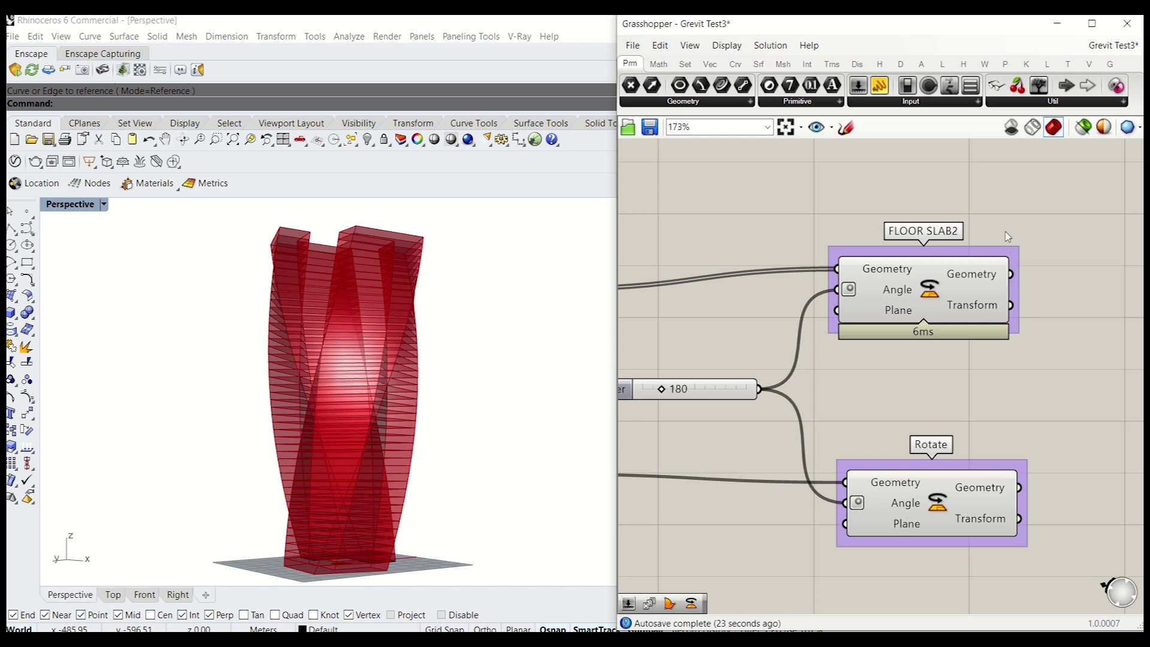
- Name the group of the Rotate component fed by SKIN1 as SKIN2
{"action": "scroll", "coordinate": [1009, 237], "scroll_direction": "down", "scroll_amount": 3}
{"action": "left_click", "coordinate": [992, 363]}
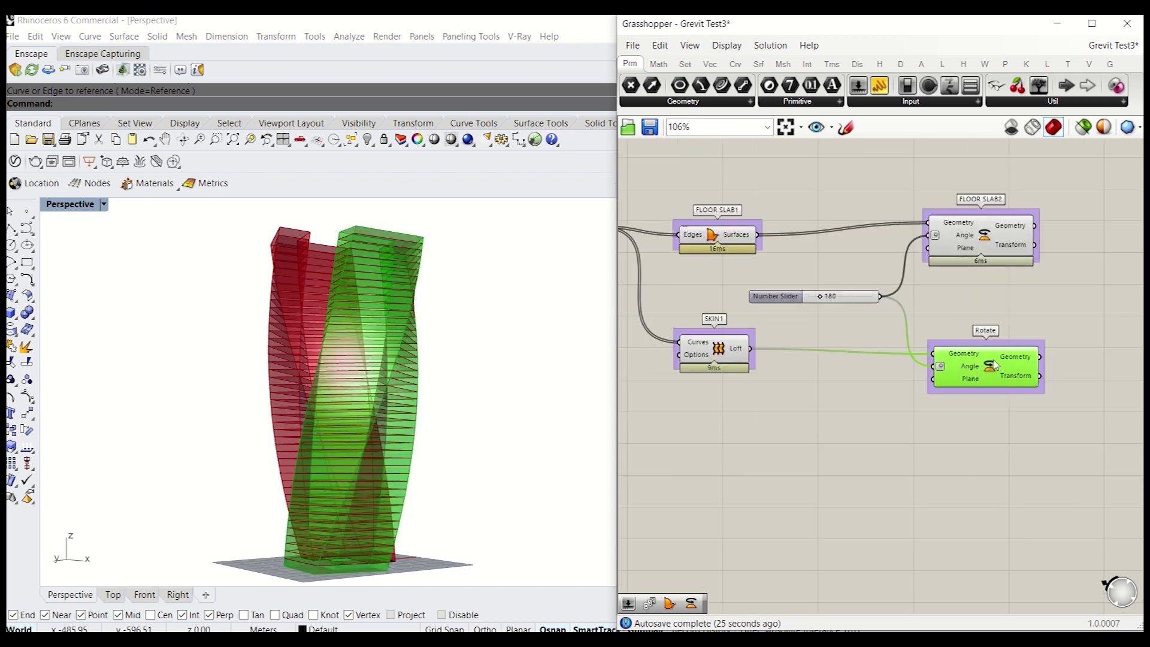
{"action": "scroll", "coordinate": [1018, 345], "scroll_direction": "up", "scroll_amount": 1}
{"action": "right_click", "coordinate": [1018, 340]}
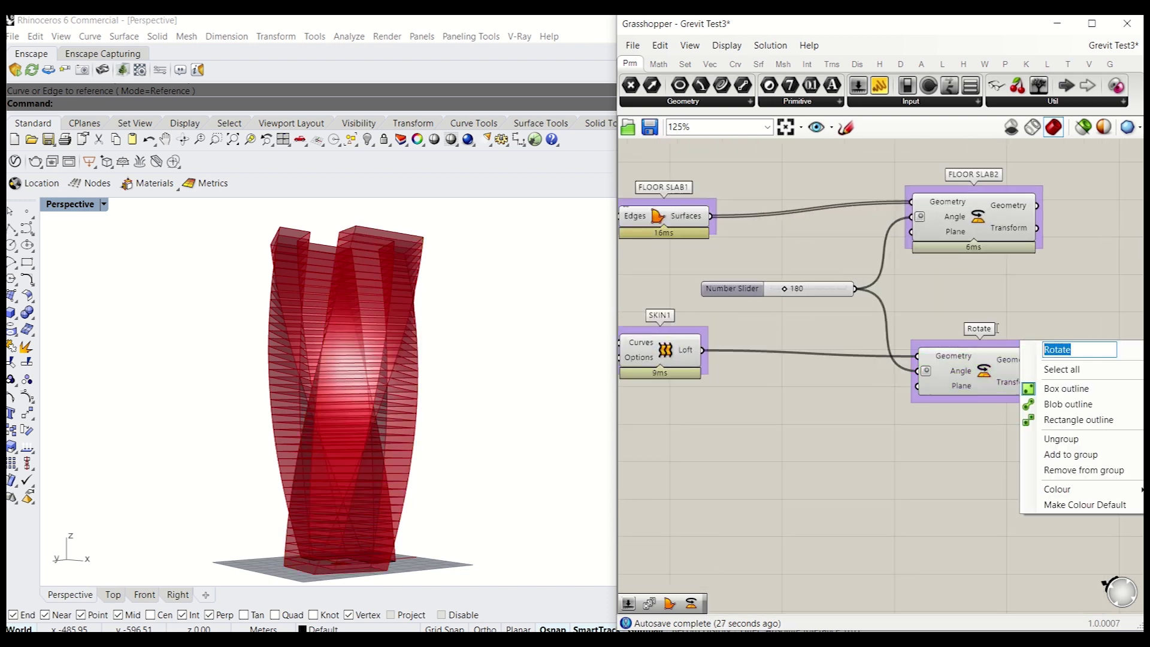
{"action": "type", "text": "SKIN2"}
{"action": "key", "text": "Return"}
- Move the SKIN1 and SKIN2 groups farther below the floor slab groups and place the 180 slider between the two rows
{"action": "scroll", "coordinate": [977, 395], "scroll_direction": "down", "scroll_amount": 2}
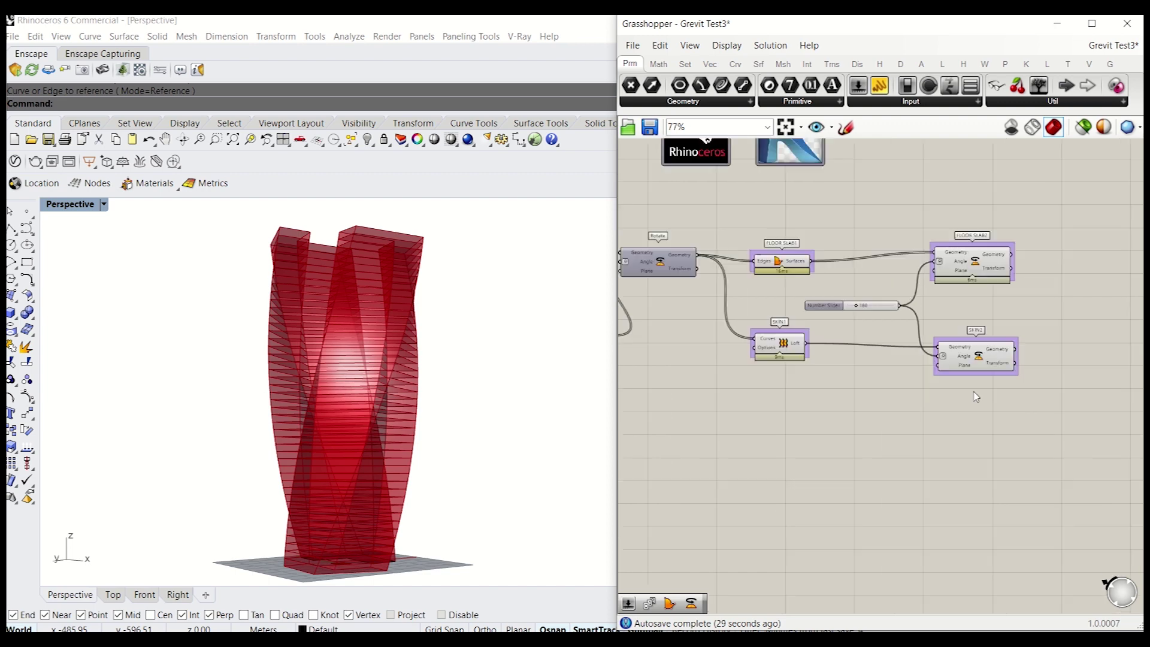
{"action": "left_click_drag", "start_coordinate": [981, 396], "coordinate": [793, 434]}
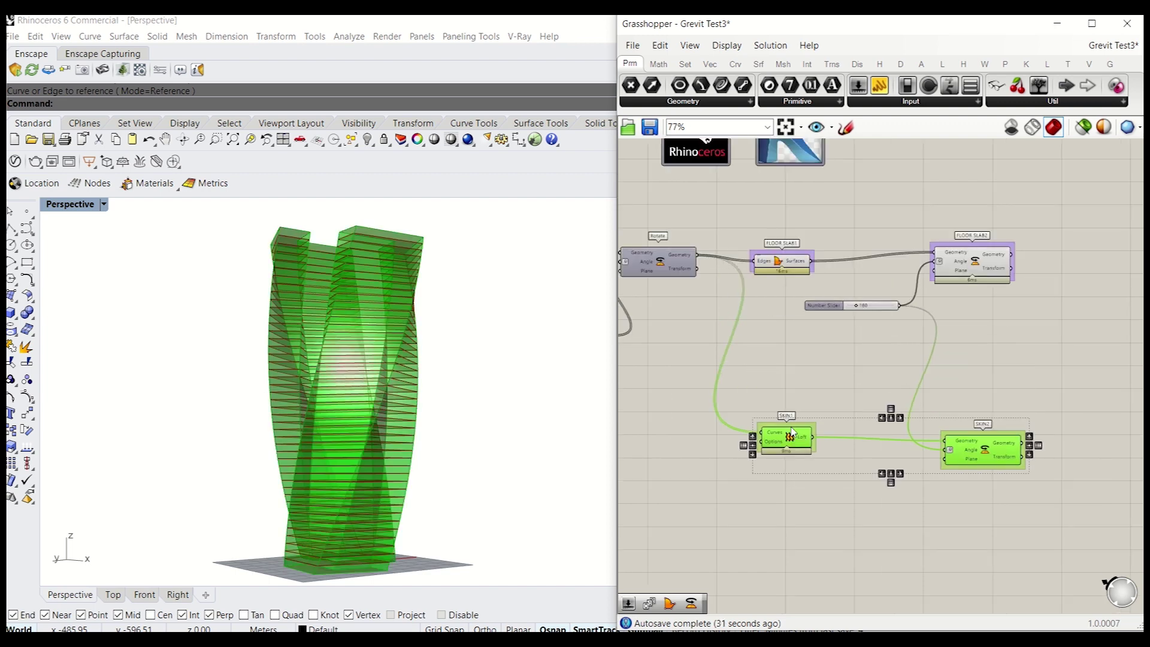
{"action": "left_click", "coordinate": [1017, 268]}
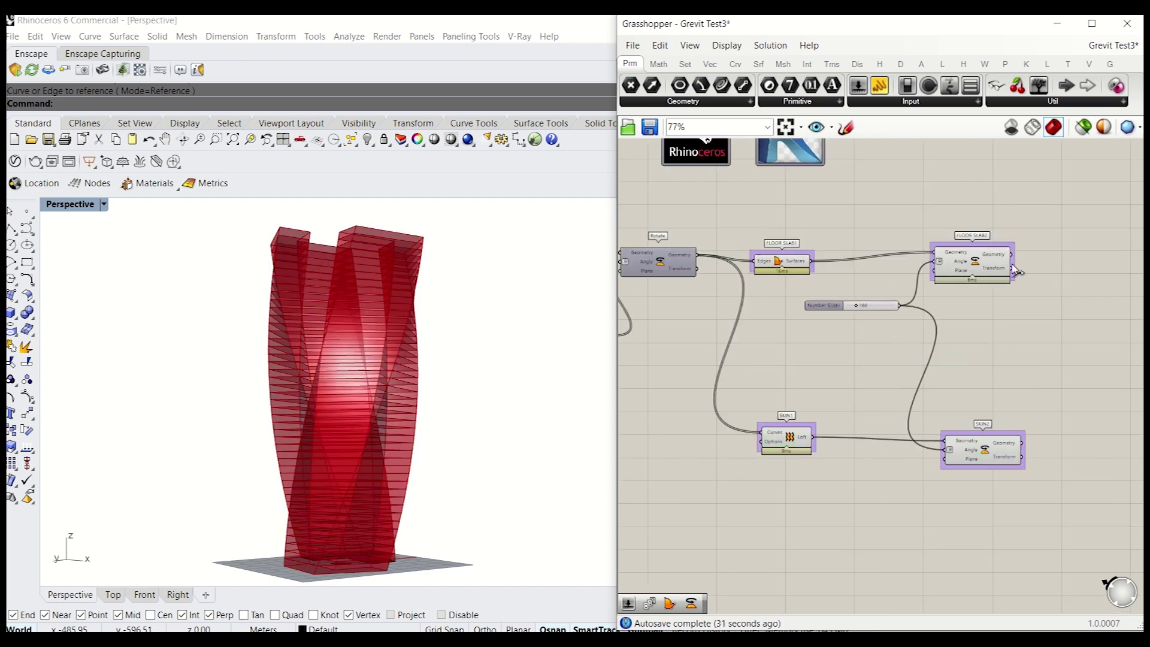
{"action": "left_click_drag", "start_coordinate": [822, 305], "coordinate": [822, 339]}
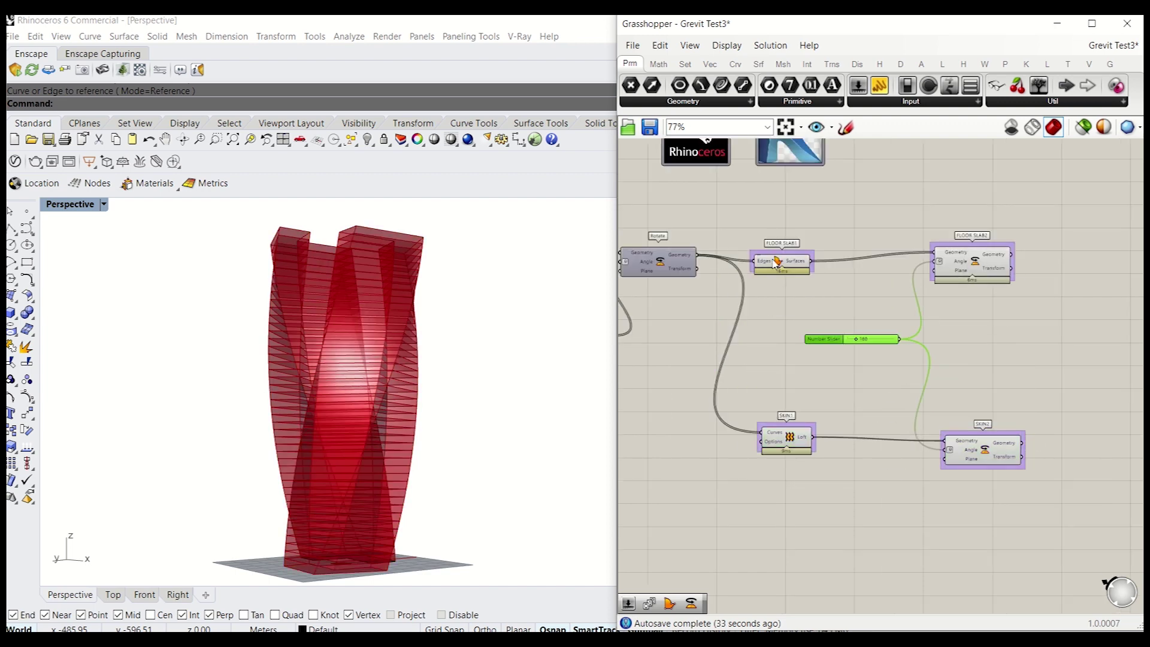
{"action": "left_click", "coordinate": [774, 260], "text": "shift"}
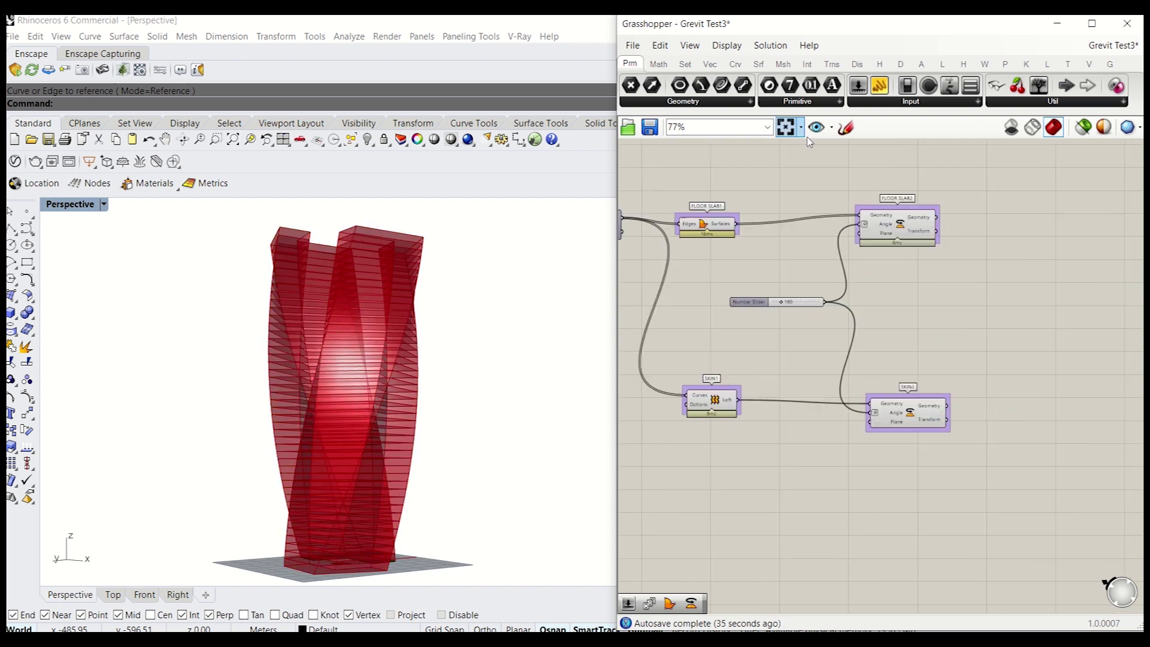
- Add a Grevit Revit Slab component and place it beside the FLOOR SLAB2 group
{"action": "left_click", "coordinate": [1110, 64]}
{"action": "left_click", "coordinate": [837, 102]}
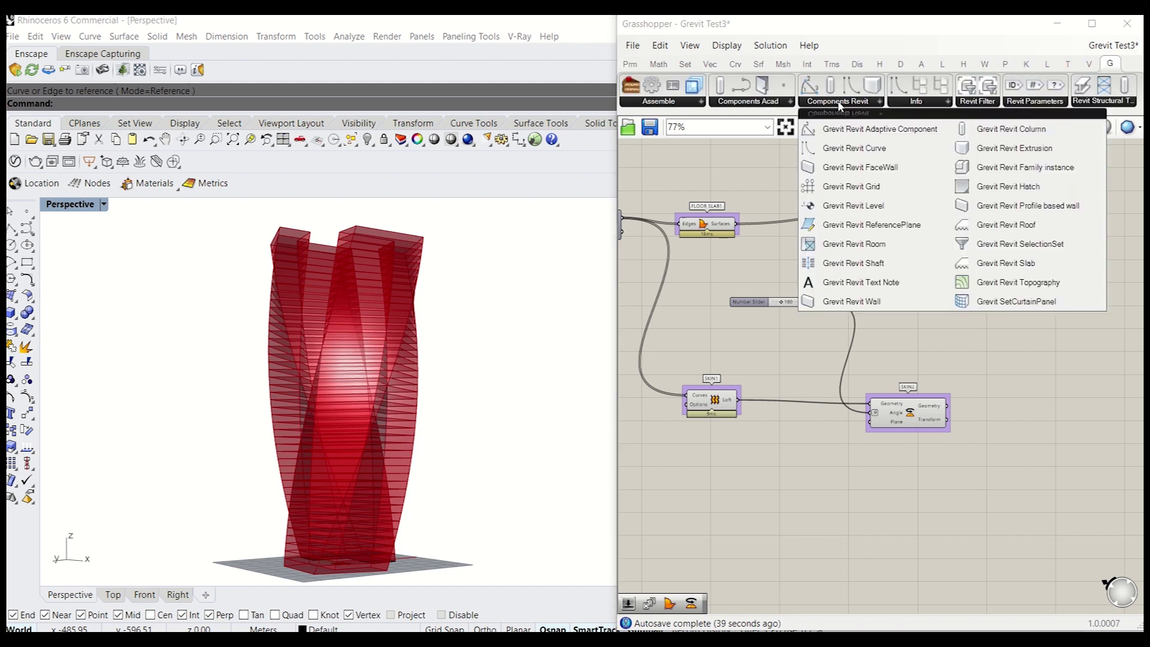
{"action": "left_click", "coordinate": [1033, 267]}
{"action": "left_click", "coordinate": [1076, 291]}
{"action": "left_click_drag", "start_coordinate": [1075, 295], "coordinate": [1078, 263]}
{"action": "left_click", "coordinate": [1034, 189]}
{"action": "right_click_drag", "start_coordinate": [996, 170], "coordinate": [897, 168]}
{"action": "left_click_drag", "start_coordinate": [991, 252], "coordinate": [996, 231]}
{"action": "scroll", "coordinate": [973, 217], "scroll_direction": "up", "scroll_amount": 3}
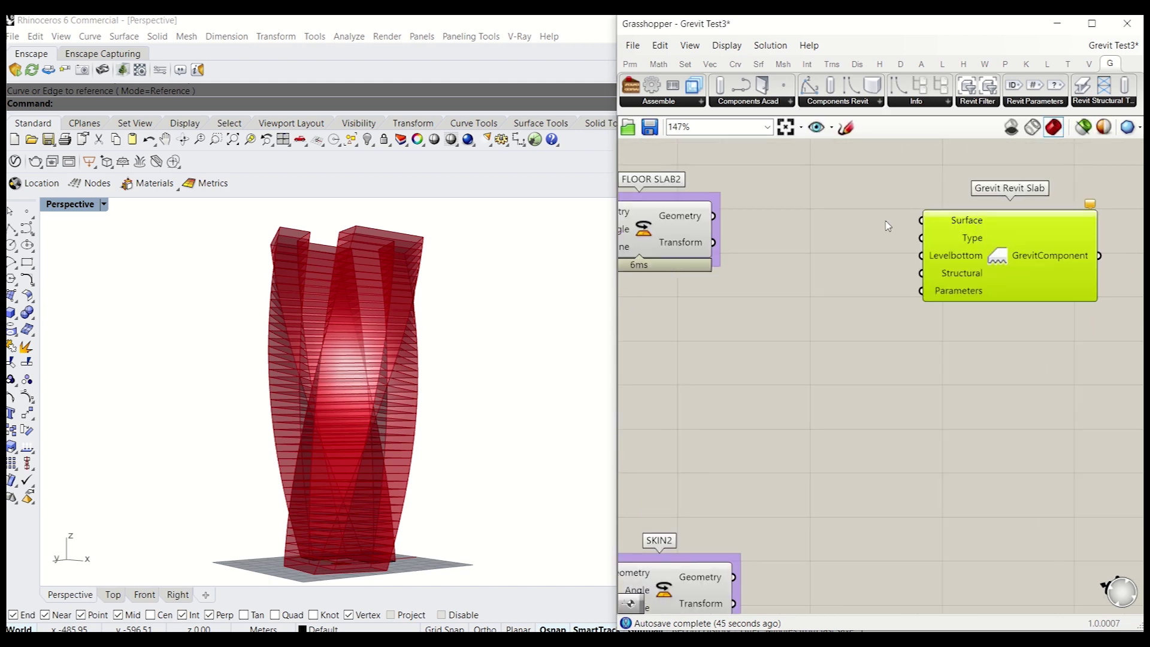
- Connect the Geometry outputs of FLOOR SLAB2 and SKIN2 to the slab component's Surface input and shift the component farther away
{"action": "scroll", "coordinate": [888, 226], "scroll_direction": "down", "scroll_amount": 1}
{"action": "left_click_drag", "start_coordinate": [742, 219], "coordinate": [757, 523]}
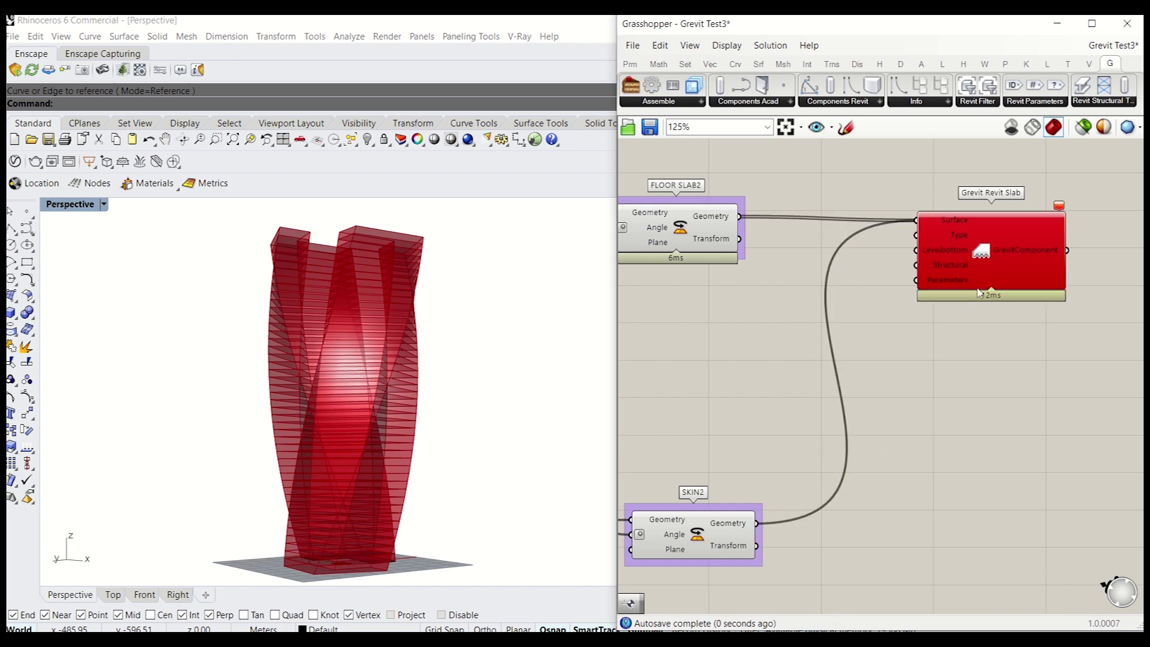
{"action": "left_click_drag", "start_coordinate": [982, 282], "coordinate": [1034, 275]}
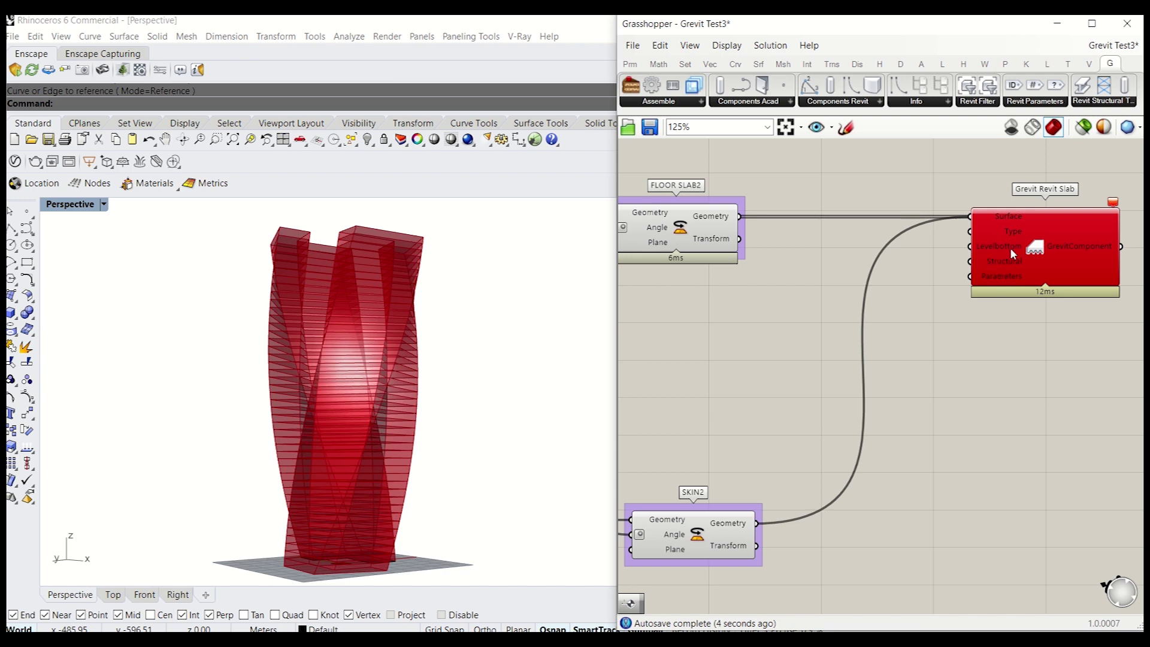
- Examine the number sliders that feed the Step and Count inputs of the floor-height Series
{"action": "scroll", "coordinate": [851, 341], "scroll_direction": "down", "scroll_amount": 3}
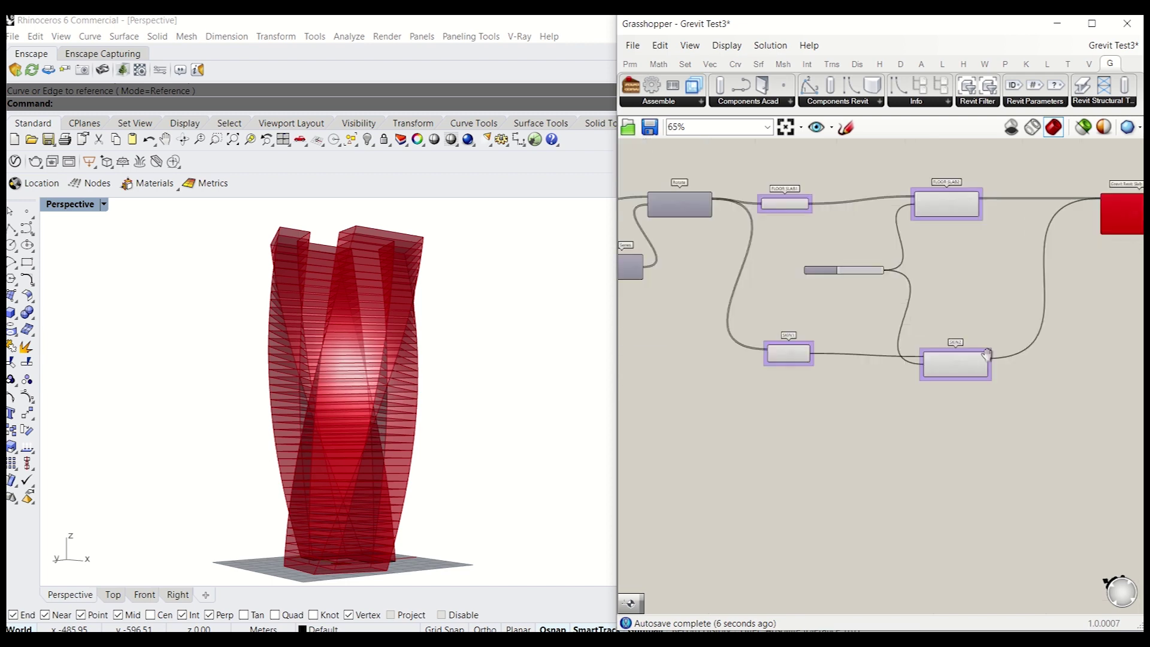
{"action": "right_click_drag", "start_coordinate": [817, 282], "coordinate": [965, 298]}
{"action": "right_click_drag", "start_coordinate": [796, 306], "coordinate": [957, 313]}
{"action": "scroll", "coordinate": [697, 269], "scroll_direction": "up", "scroll_amount": 2}
{"action": "scroll", "coordinate": [697, 269], "scroll_direction": "up", "scroll_amount": 6}
{"action": "left_click", "coordinate": [838, 302]}
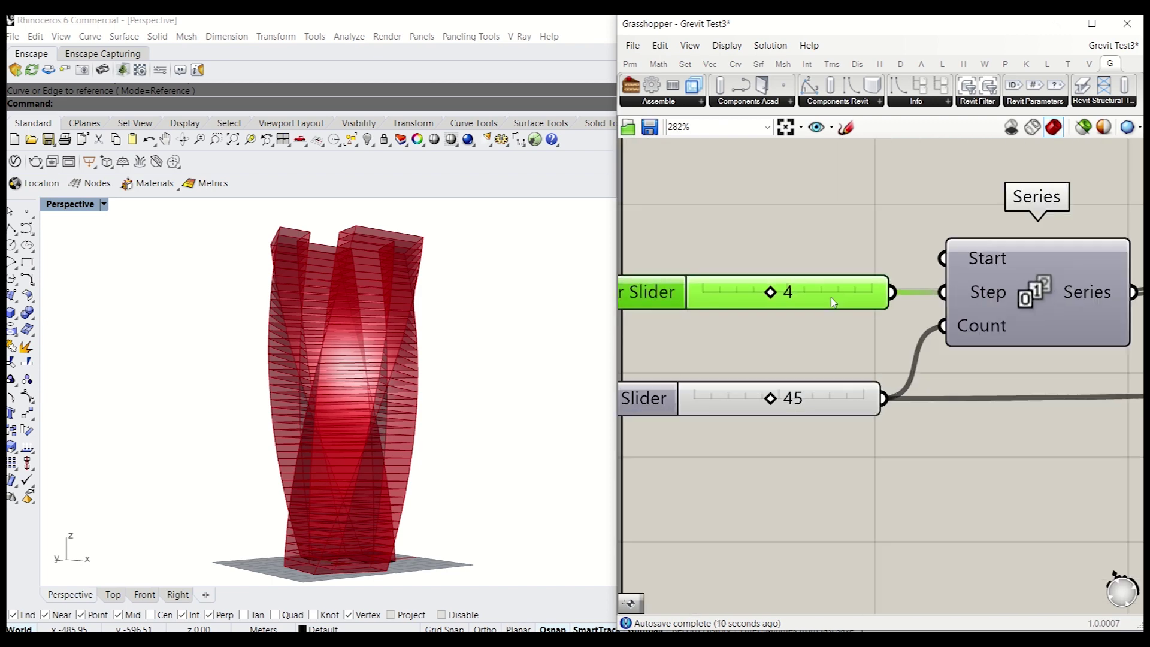
{"action": "left_click_drag", "start_coordinate": [838, 303], "coordinate": [842, 303]}
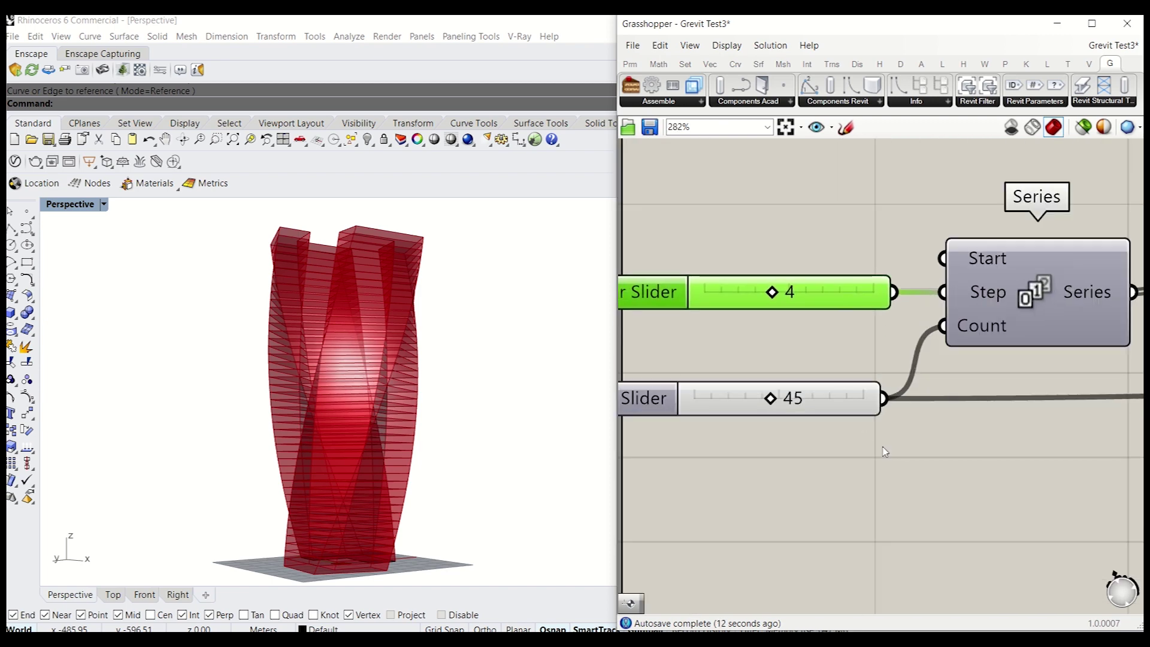
- Add a Grevit Revit Level component and place it below the SKIN1 and SKIN2 groups
{"action": "left_click", "coordinate": [849, 101]}
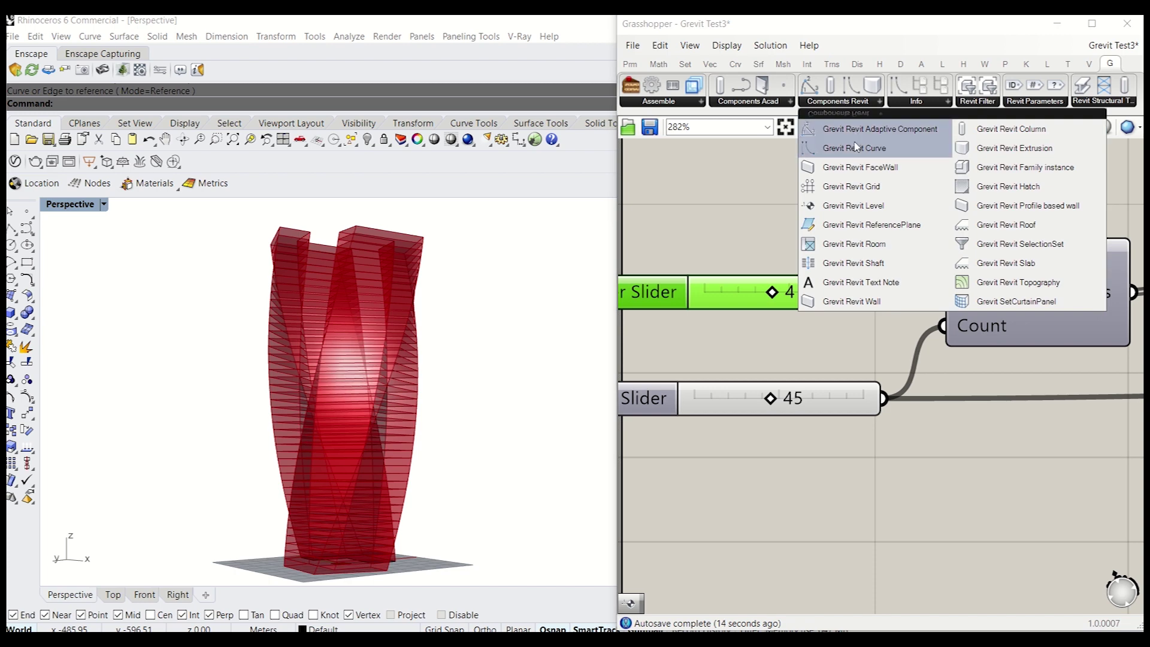
{"action": "left_click", "coordinate": [843, 205]}
{"action": "scroll", "coordinate": [772, 226], "scroll_direction": "down", "scroll_amount": 6}
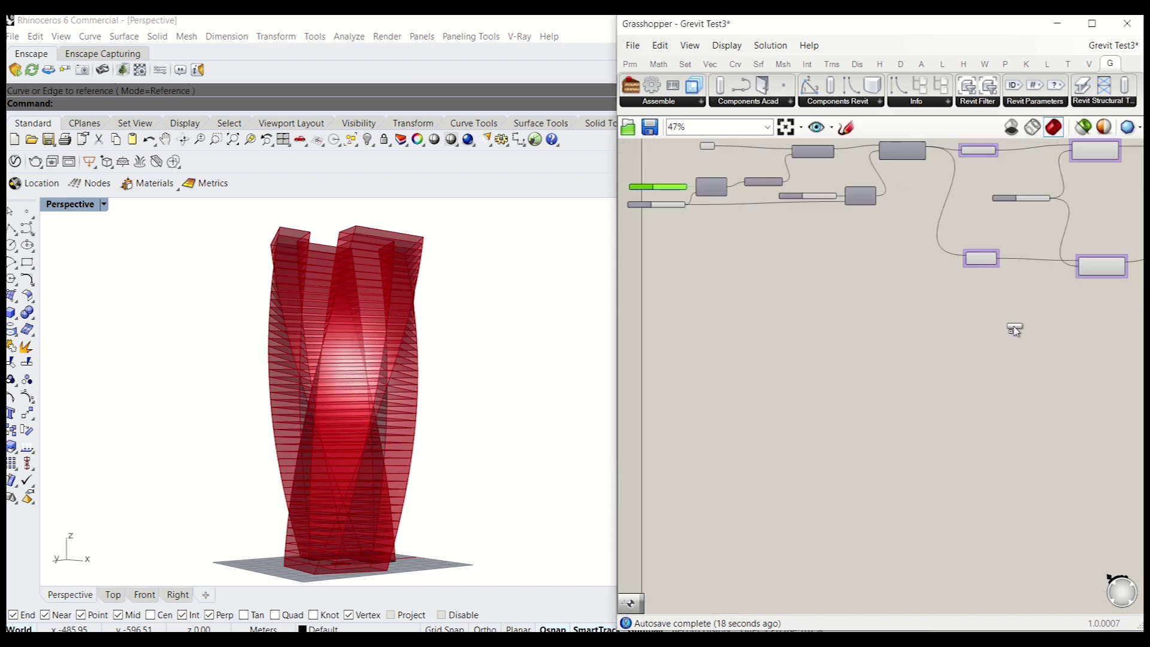
{"action": "left_click", "coordinate": [1014, 327]}
{"action": "right_click_drag", "start_coordinate": [897, 354], "coordinate": [830, 369]}
{"action": "scroll", "coordinate": [946, 341], "scroll_direction": "up", "scroll_amount": 2}
{"action": "left_click_drag", "start_coordinate": [957, 348], "coordinate": [1020, 367]}
{"action": "scroll", "coordinate": [981, 332], "scroll_direction": "down", "scroll_amount": 3}
{"action": "scroll", "coordinate": [884, 320], "scroll_direction": "up", "scroll_amount": 2}
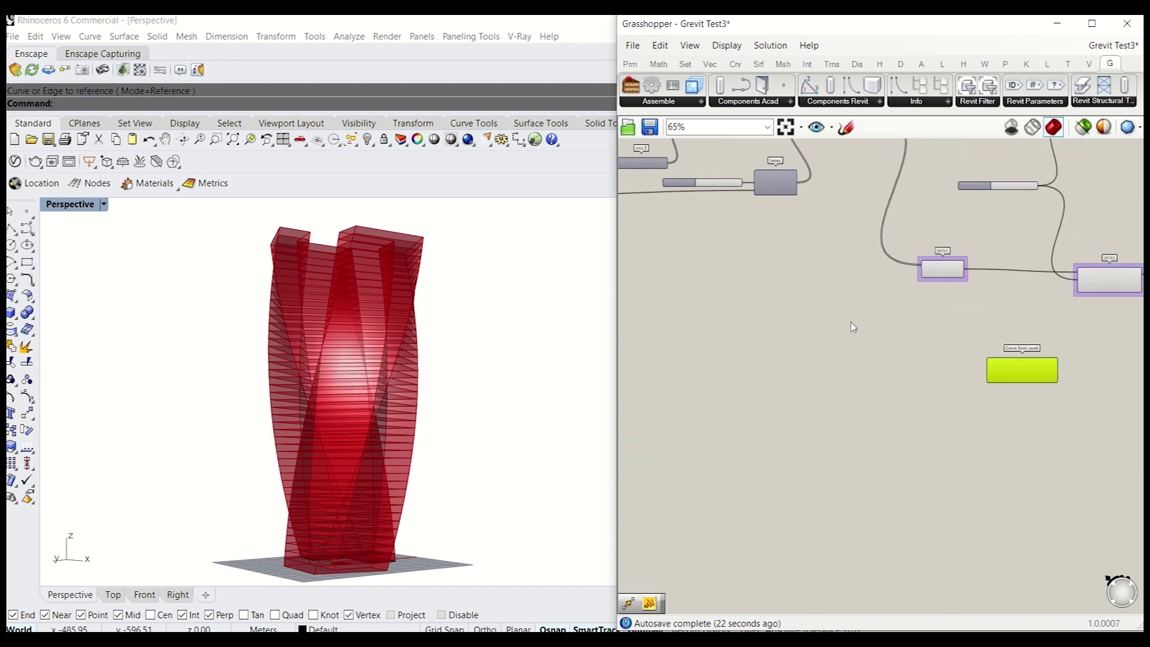
{"action": "double_click", "coordinate": [907, 347]}
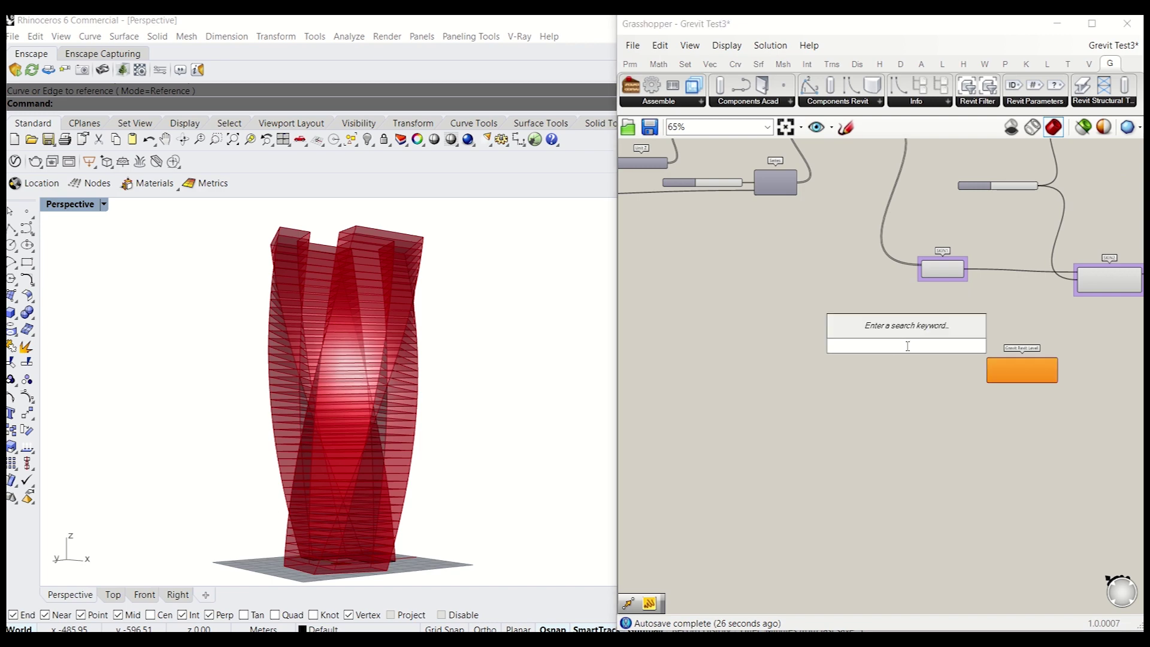
{"action": "key", "text": "Escape"}
{"action": "scroll", "coordinate": [904, 350], "scroll_direction": "up", "scroll_amount": 5}
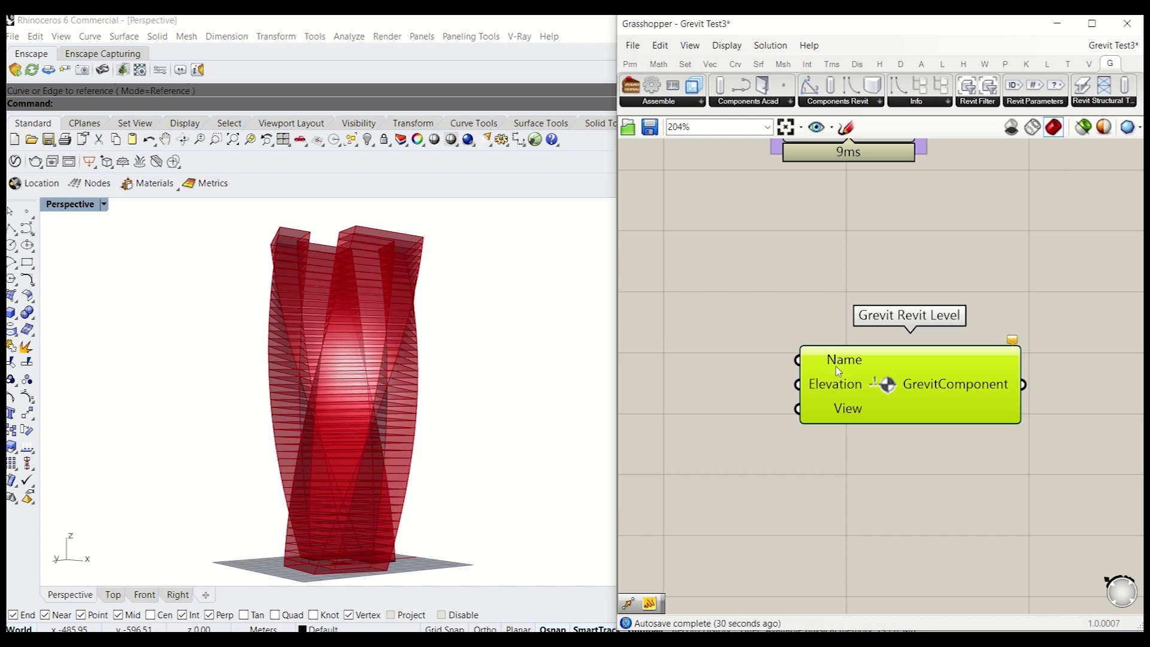
- Connect the floor-height Series output directly to the Elevation input of the Grevit Revit Level component
{"action": "scroll", "coordinate": [832, 388], "scroll_direction": "down", "scroll_amount": 5}
{"action": "right_click_drag", "start_coordinate": [742, 328], "coordinate": [1060, 421]}
{"action": "scroll", "coordinate": [1059, 422], "scroll_direction": "down", "scroll_amount": 2}
{"action": "scroll", "coordinate": [765, 247], "scroll_direction": "up", "scroll_amount": 1}
{"action": "left_click", "coordinate": [771, 284]}
{"action": "left_click_drag", "start_coordinate": [771, 286], "coordinate": [932, 374]}
{"action": "scroll", "coordinate": [767, 246], "scroll_direction": "down", "scroll_amount": 4}
{"action": "scroll", "coordinate": [982, 370], "scroll_direction": "up", "scroll_amount": 3}
{"action": "scroll", "coordinate": [959, 365], "scroll_direction": "up", "scroll_amount": 3}
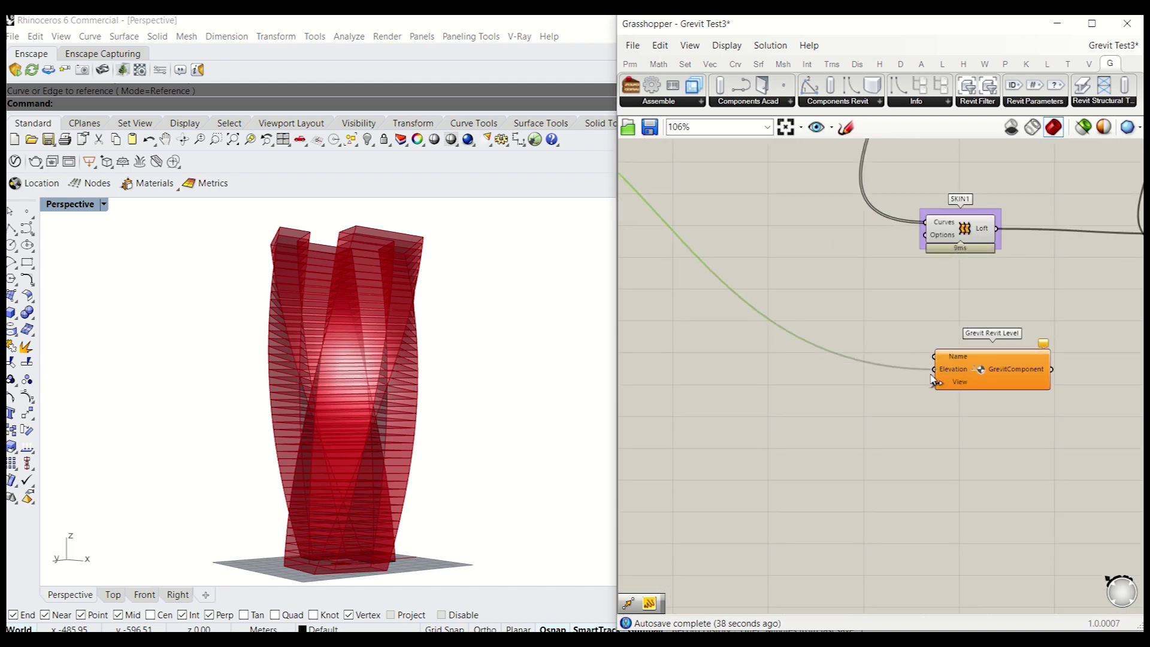
- Switch to the browser and copy the metre-to-foot factor 3.28084 from the Google conversion result
{"action": "double_click", "coordinate": [777, 408]}
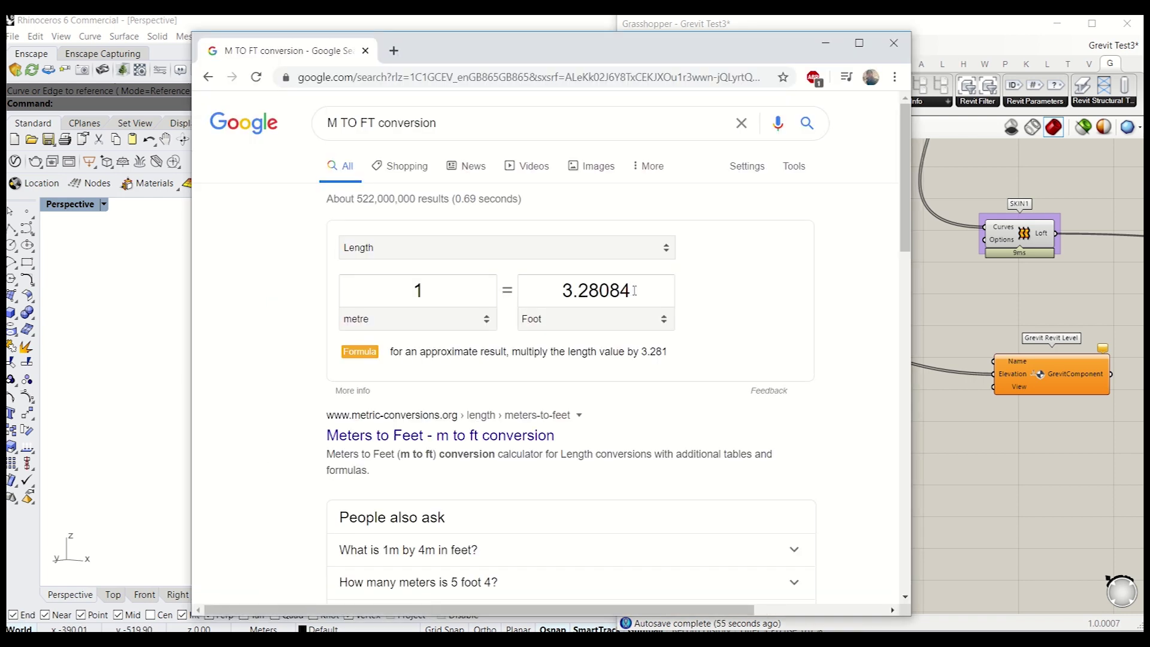
{"action": "left_click_drag", "start_coordinate": [635, 291], "coordinate": [521, 287]}
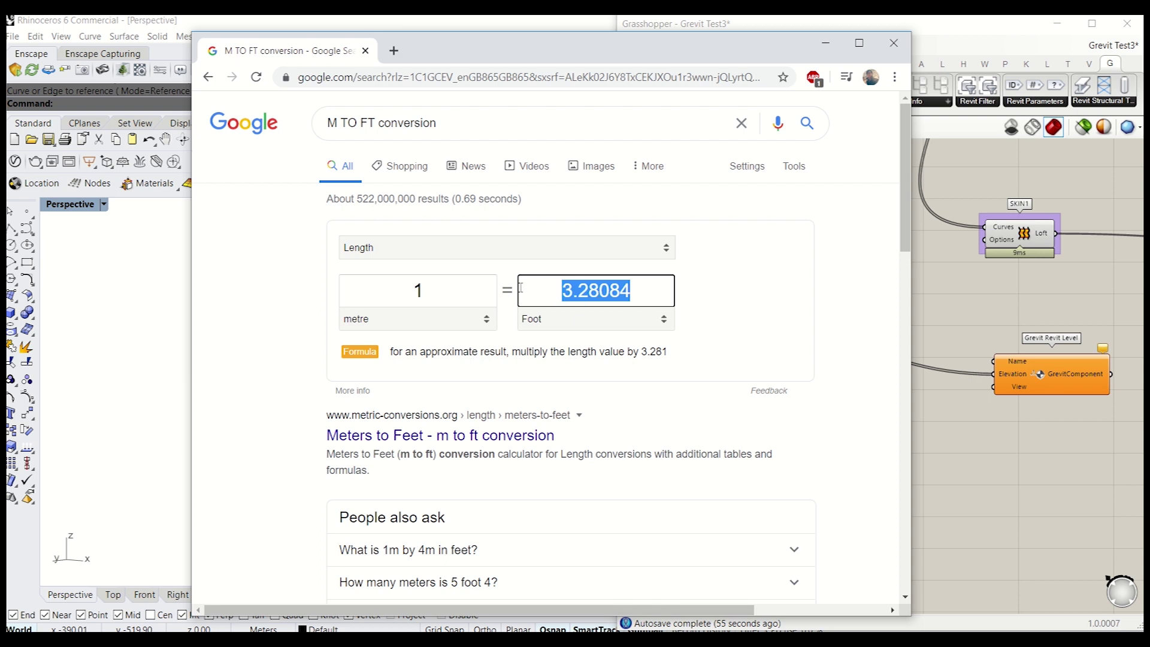
{"action": "key", "text": "ctrl+c"}
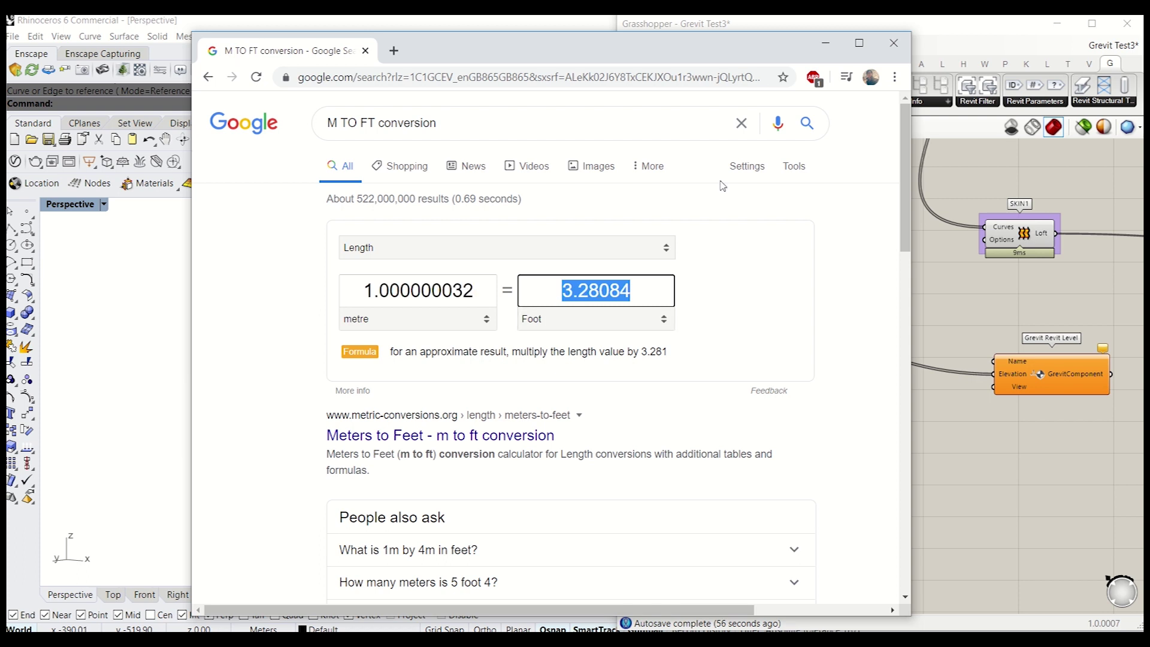
{"action": "left_click", "coordinate": [825, 45]}
- Add a panel containing 3.28084 near the Grevit Revit Level component in Grasshopper
{"action": "double_click", "coordinate": [809, 412]}
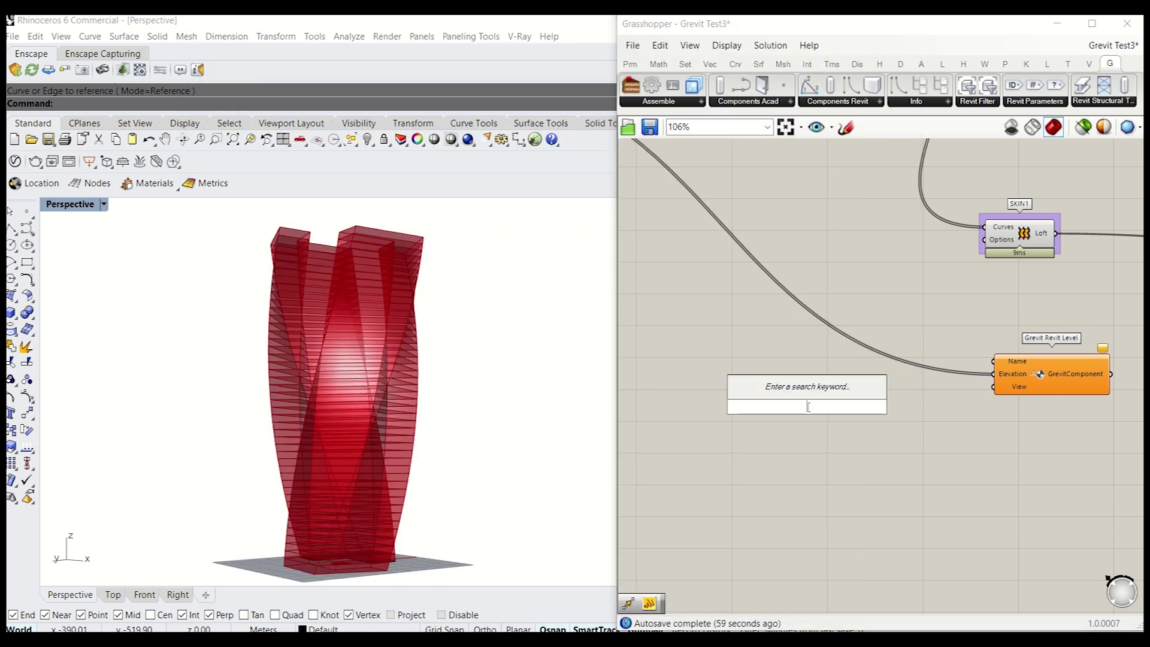
{"action": "type", "text": "panel"}
{"action": "key", "text": "Return"}
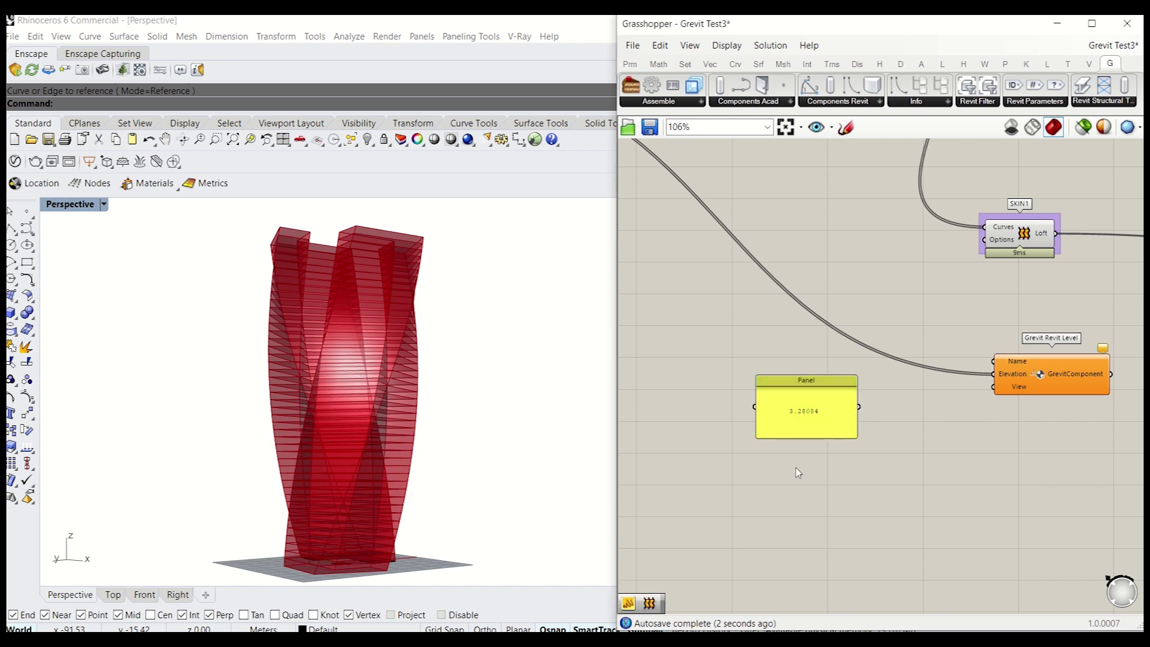
- Add a Multiplication component below the 3.28084 panel
{"action": "double_click", "coordinate": [795, 471]}
{"action": "type", "text": "MUL"}
{"action": "key", "text": "Up"}
{"action": "key", "text": "Up"}
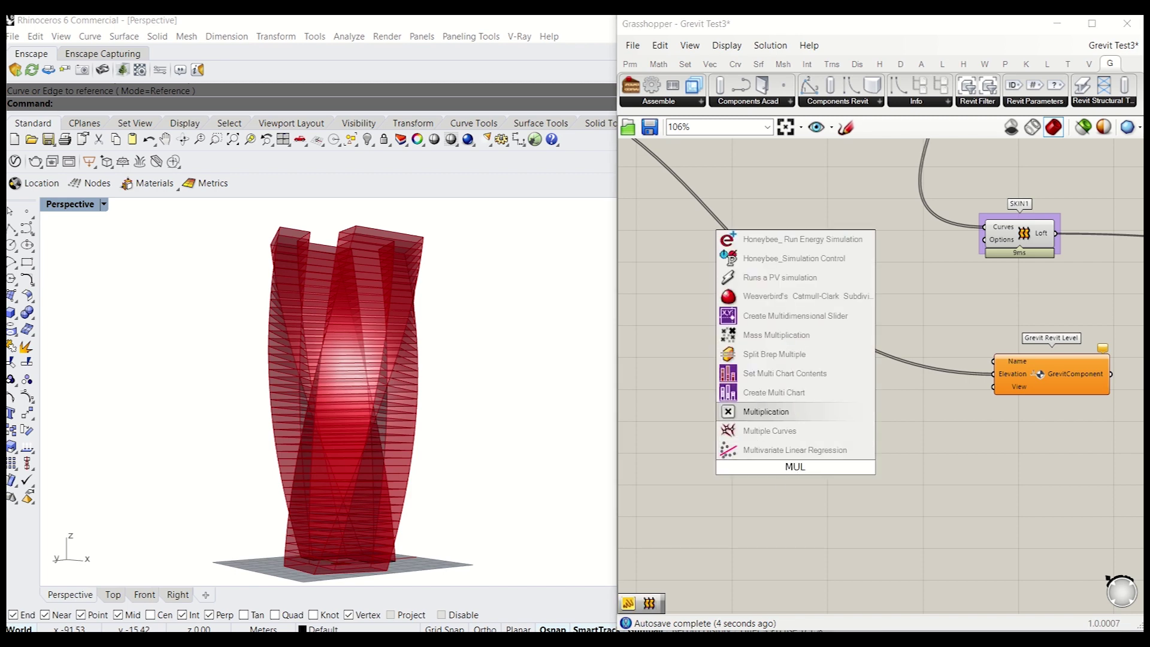
{"action": "key", "text": "Return"}
- Multiply the floor-height Series by the 3.28084 panel and connect the Result to the level component's Elevation input
{"action": "left_click_drag", "start_coordinate": [788, 466], "coordinate": [779, 287]}
{"action": "scroll", "coordinate": [838, 359], "scroll_direction": "down", "scroll_amount": 5}
{"action": "scroll", "coordinate": [794, 288], "scroll_direction": "up", "scroll_amount": 4}
{"action": "right_click_drag", "start_coordinate": [998, 462], "coordinate": [783, 467]}
{"action": "scroll", "coordinate": [950, 513], "scroll_direction": "up", "scroll_amount": 3}
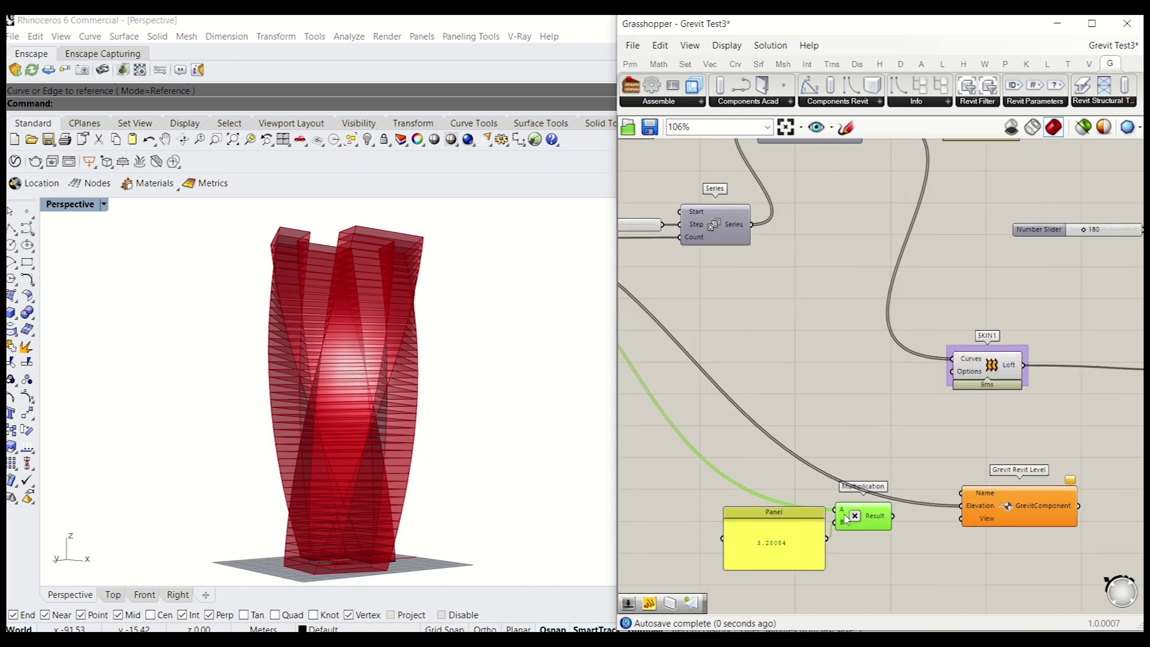
{"action": "left_click_drag", "start_coordinate": [854, 519], "coordinate": [958, 510]}
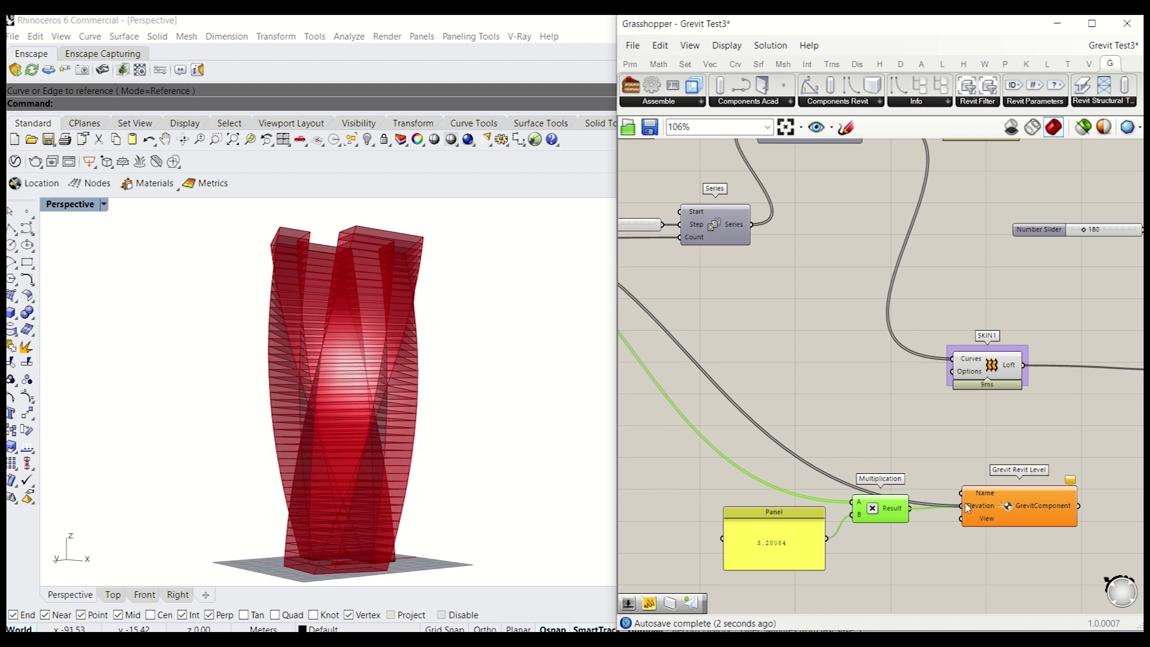
{"action": "left_click", "coordinate": [942, 437]}
- Add a panel containing LEVEL and place it in the free area below the rotation Series component
{"action": "right_click_drag", "start_coordinate": [804, 392], "coordinate": [978, 430]}
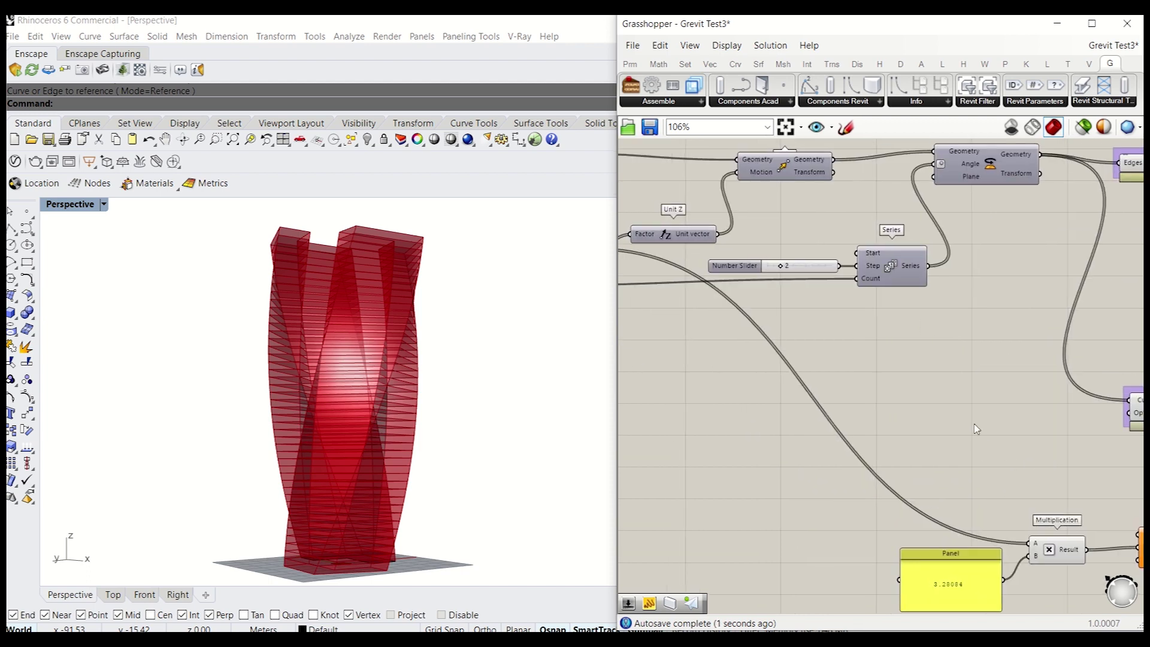
{"action": "scroll", "coordinate": [977, 427], "scroll_direction": "down", "scroll_amount": 3}
{"action": "double_click", "coordinate": [937, 383]}
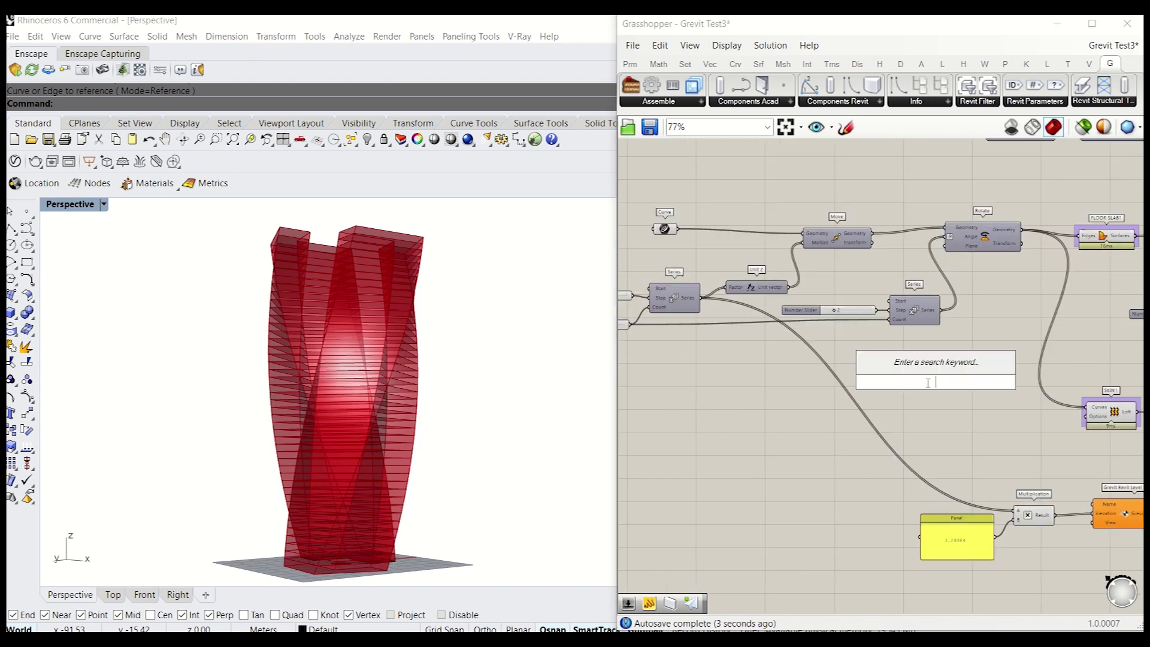
{"action": "type", "text": "//L;"}
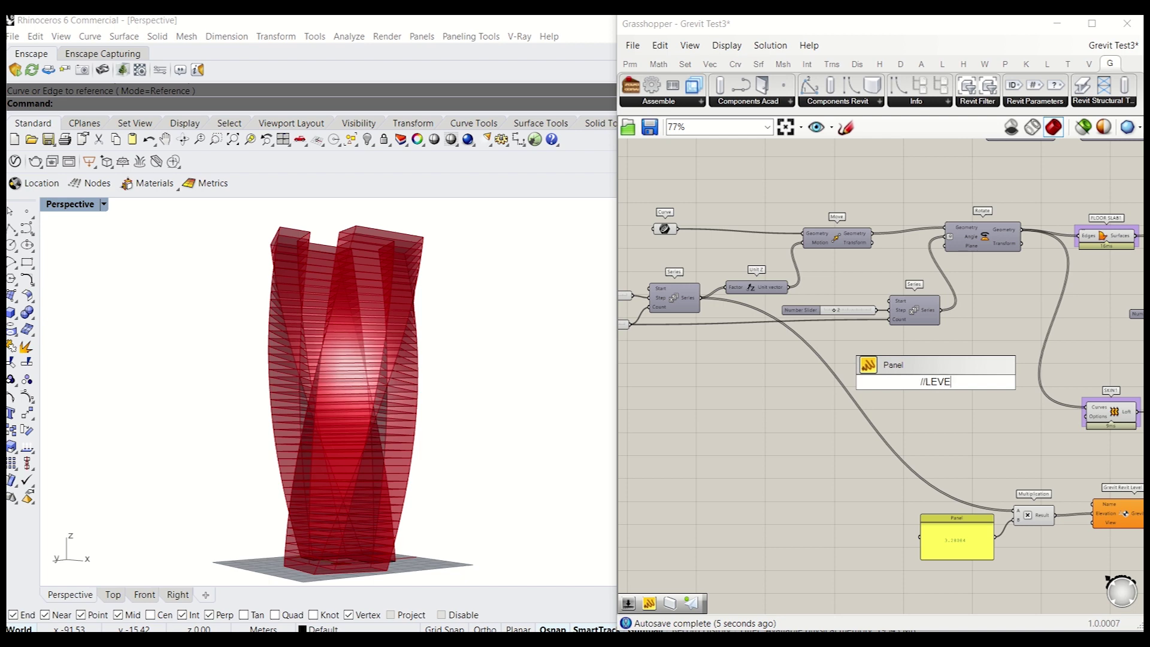
{"action": "type", "text": "VEL"}
{"action": "key", "text": "Return"}
{"action": "scroll", "coordinate": [922, 384], "scroll_direction": "up", "scroll_amount": 4}
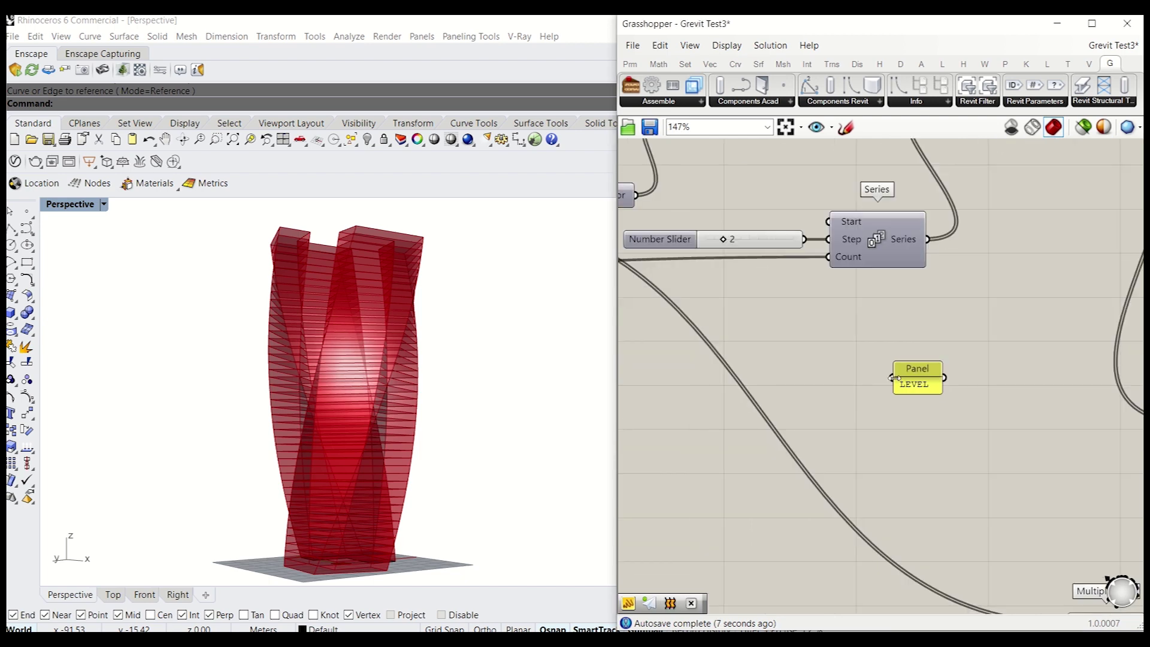
{"action": "left_click", "coordinate": [914, 388]}
{"action": "double_click", "coordinate": [915, 388]}
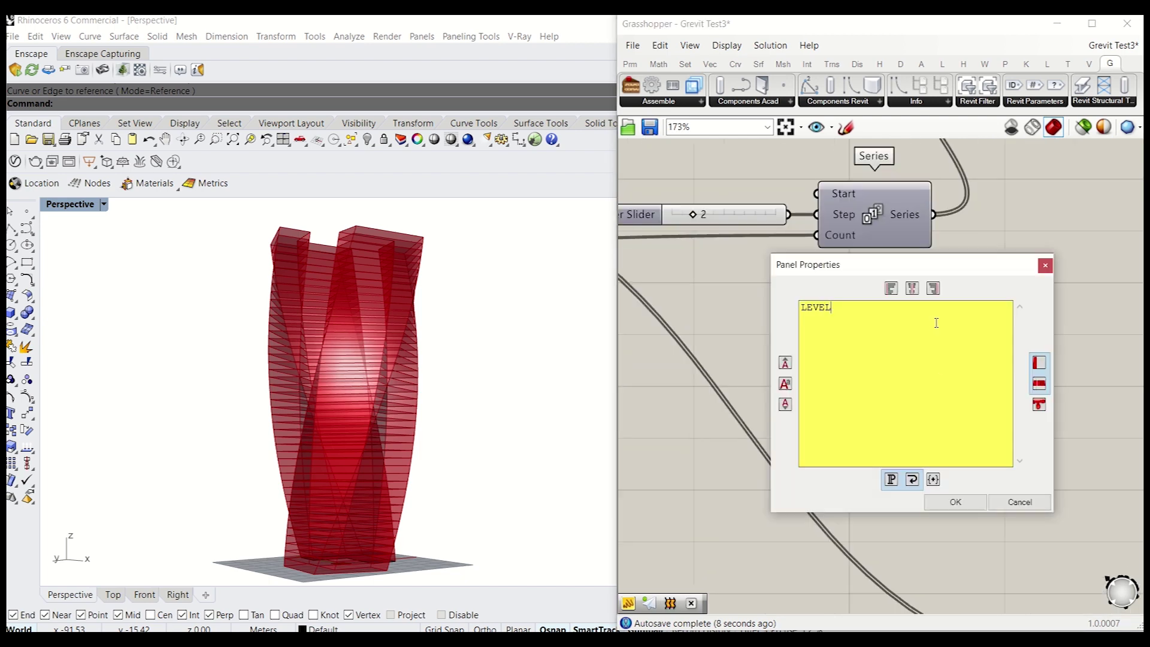
{"action": "left_click", "coordinate": [953, 502]}
{"action": "left_click_drag", "start_coordinate": [935, 395], "coordinate": [935, 473]}
- Add a Repeat Data component beside the LEVEL panel, with the panel as Data and the 45 slider as Length
{"action": "double_click", "coordinate": [935, 348]}
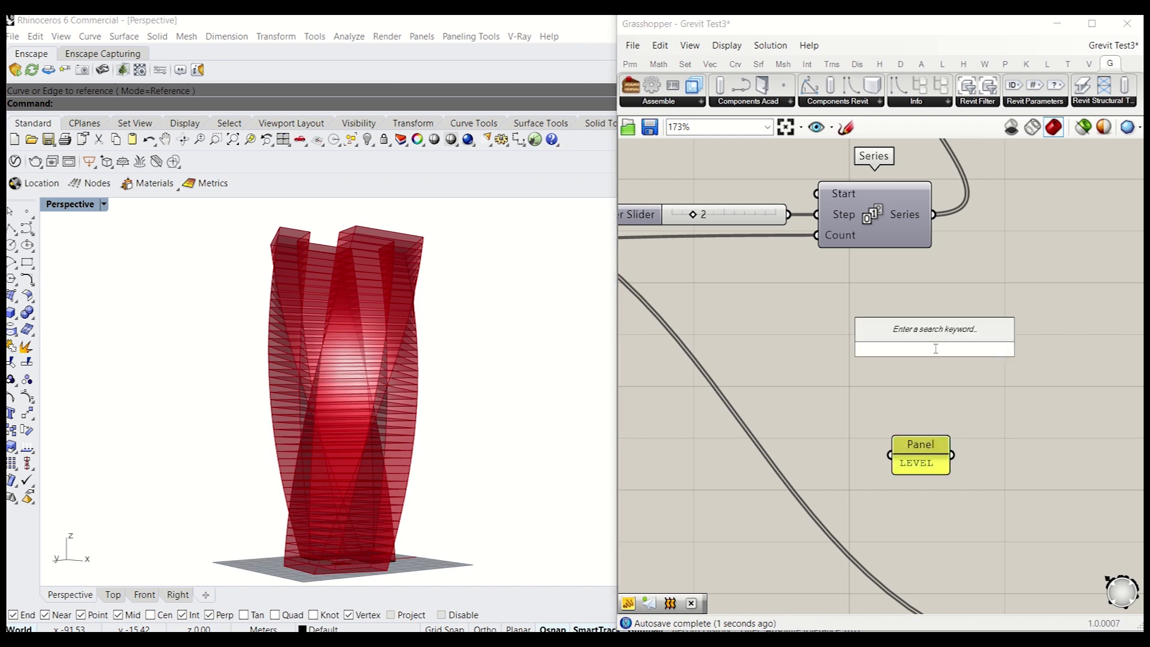
{"action": "type", "text": "RE"}
{"action": "key", "text": "Up"}
{"action": "key", "text": "Up"}
{"action": "key", "text": "Up"}
{"action": "key", "text": "Return"}
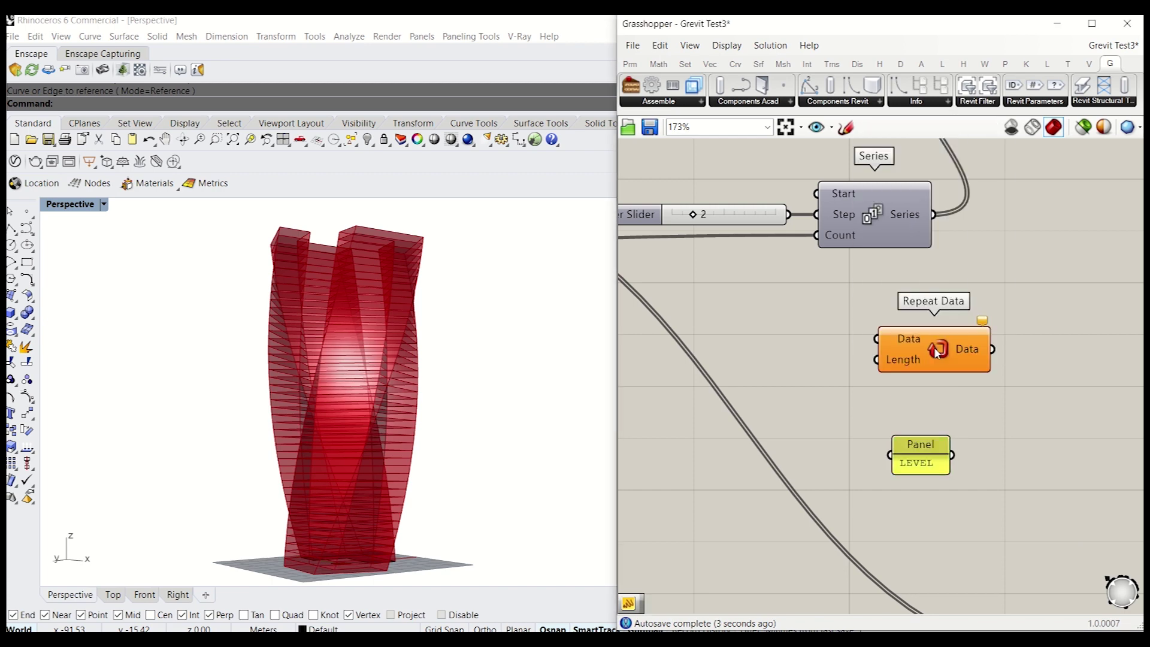
{"action": "left_click_drag", "start_coordinate": [940, 352], "coordinate": [1038, 475]}
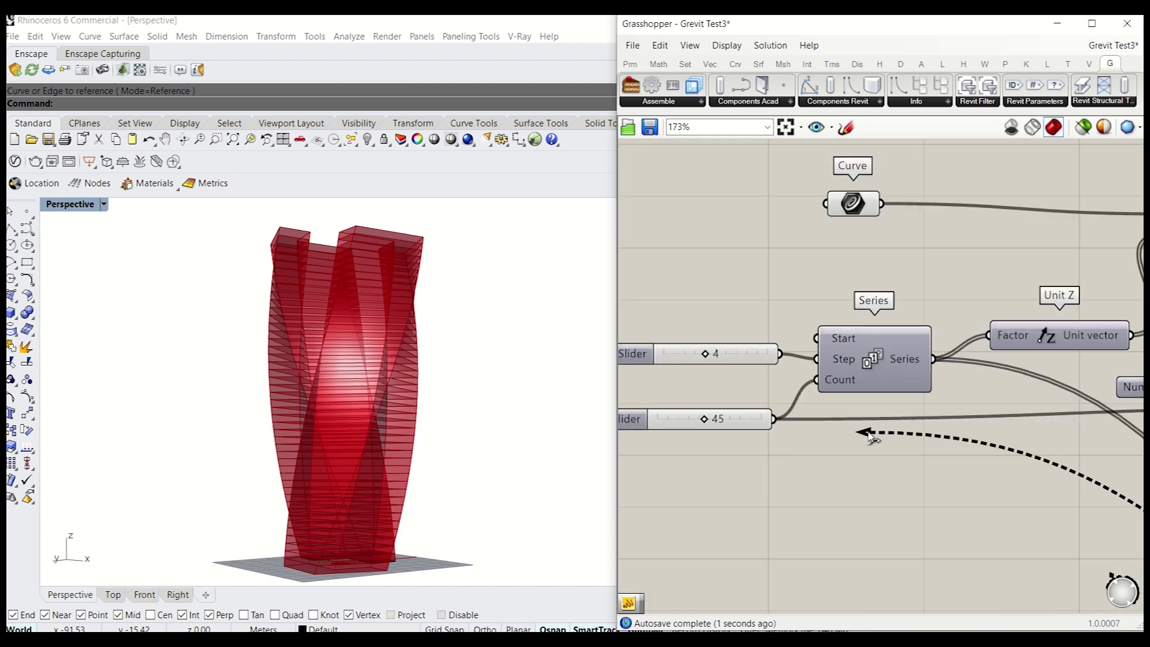
{"action": "left_click_drag", "start_coordinate": [870, 436], "coordinate": [790, 426]}
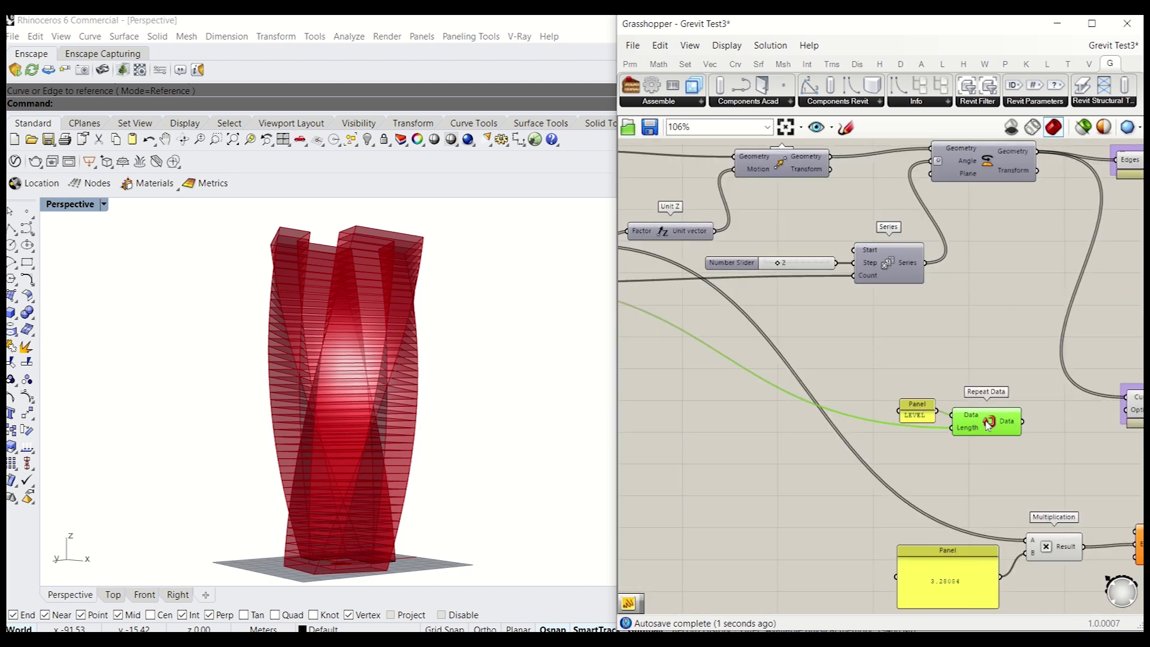
- Add a panel fed by the Repeat Data output and look through its list to the last entry
{"action": "double_click", "coordinate": [1036, 469]}
{"action": "type", "text": "//"}
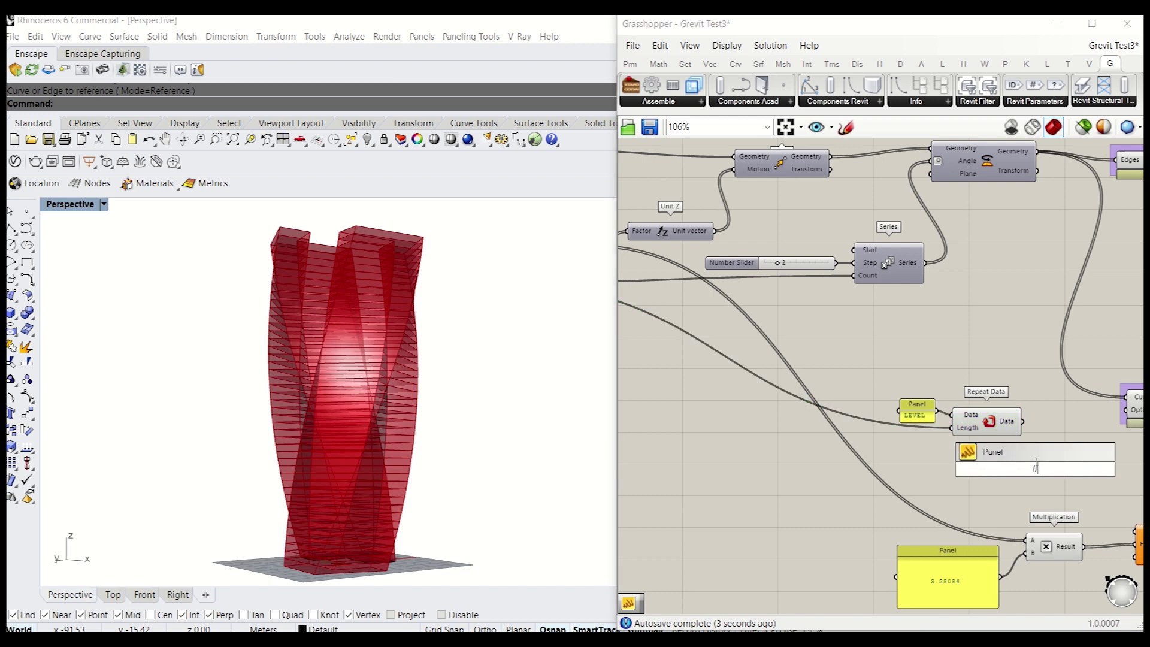
{"action": "key", "text": "Return"}
{"action": "left_click_drag", "start_coordinate": [1037, 469], "coordinate": [1105, 442]}
{"action": "right_click_drag", "start_coordinate": [1044, 444], "coordinate": [940, 411]}
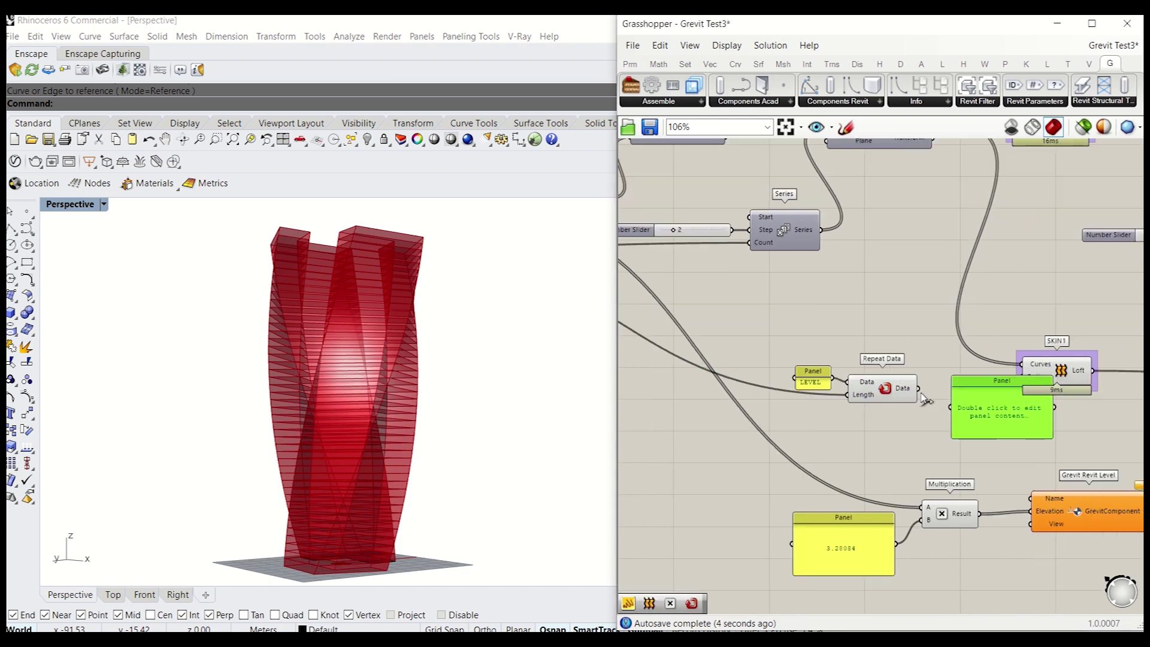
{"action": "left_click_drag", "start_coordinate": [950, 409], "coordinate": [952, 408]}
{"action": "left_click_drag", "start_coordinate": [1037, 414], "coordinate": [1013, 405]}
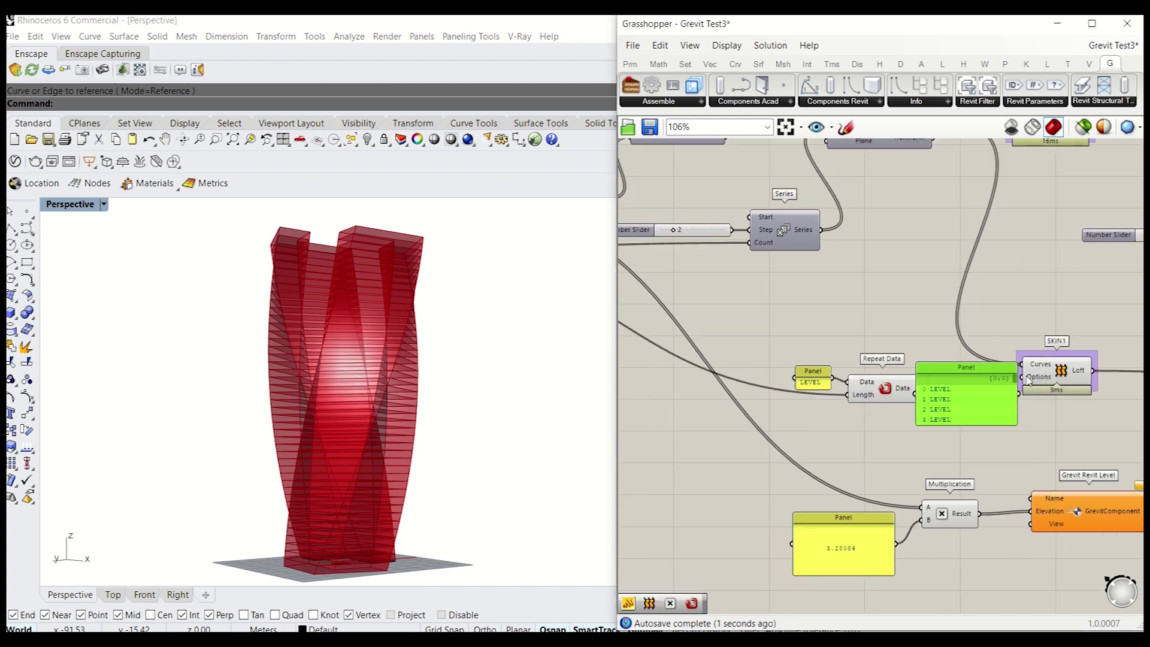
{"action": "left_click_drag", "start_coordinate": [1016, 379], "coordinate": [1017, 418]}
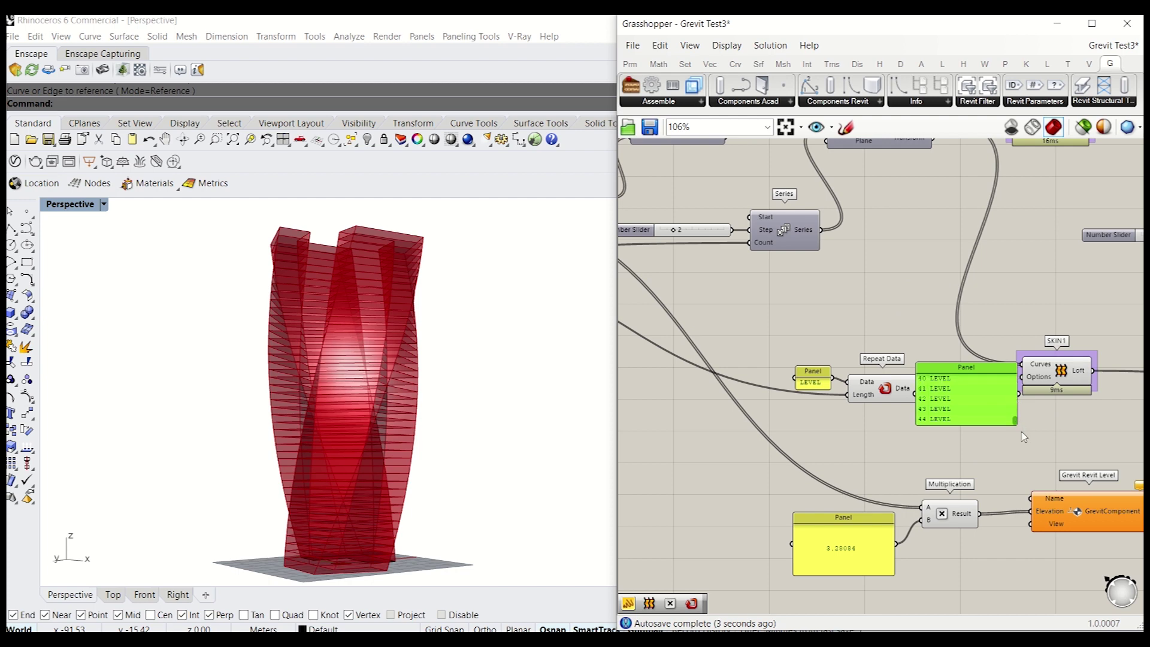
{"action": "scroll", "coordinate": [954, 415], "scroll_direction": "up", "scroll_amount": 5}
{"action": "scroll", "coordinate": [962, 430], "scroll_direction": "down", "scroll_amount": 4}
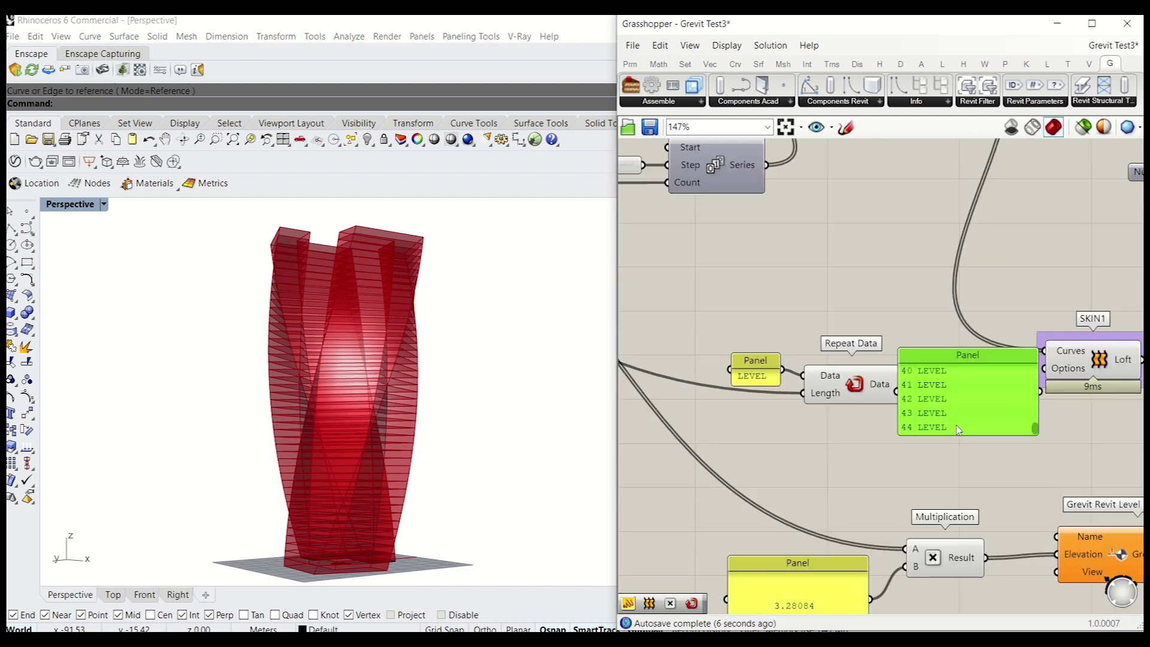
- Delete the panel attached to the Repeat Data output
{"action": "left_click_drag", "start_coordinate": [1037, 426], "coordinate": [1033, 354]}
{"action": "key", "text": "Delete"}
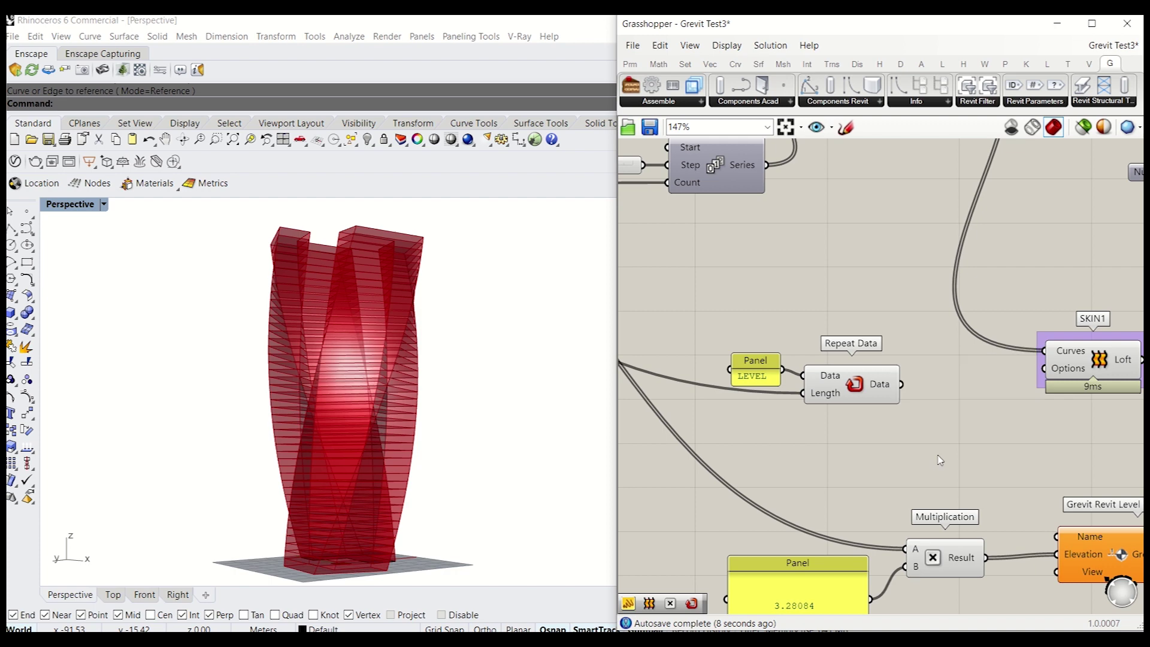
{"action": "right_click_drag", "start_coordinate": [816, 436], "coordinate": [937, 419]}
{"action": "double_click", "coordinate": [938, 426]}
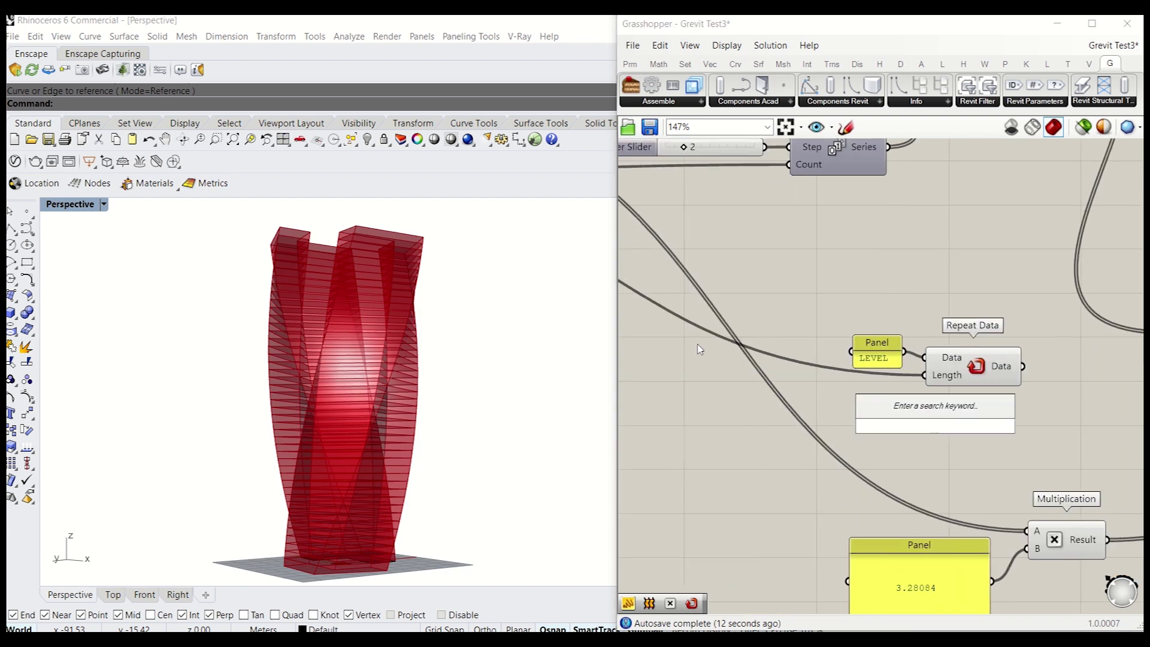
{"action": "left_click", "coordinate": [859, 270]}
- Duplicate the rotation Series component with its number slider and place the copies in the free area below the originals
{"action": "scroll", "coordinate": [878, 300], "scroll_direction": "down", "scroll_amount": 9}
{"action": "scroll", "coordinate": [908, 311], "scroll_direction": "up", "scroll_amount": 6}
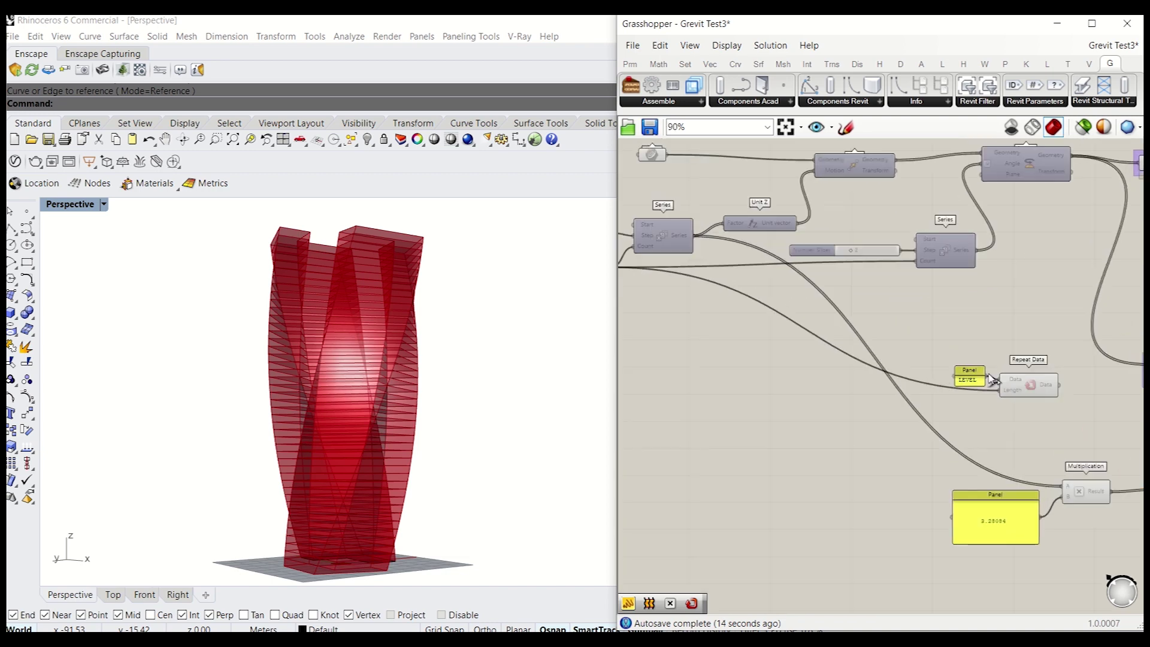
{"action": "scroll", "coordinate": [783, 319], "scroll_direction": "up", "scroll_amount": 1}
{"action": "right_click_drag", "start_coordinate": [765, 327], "coordinate": [917, 431]}
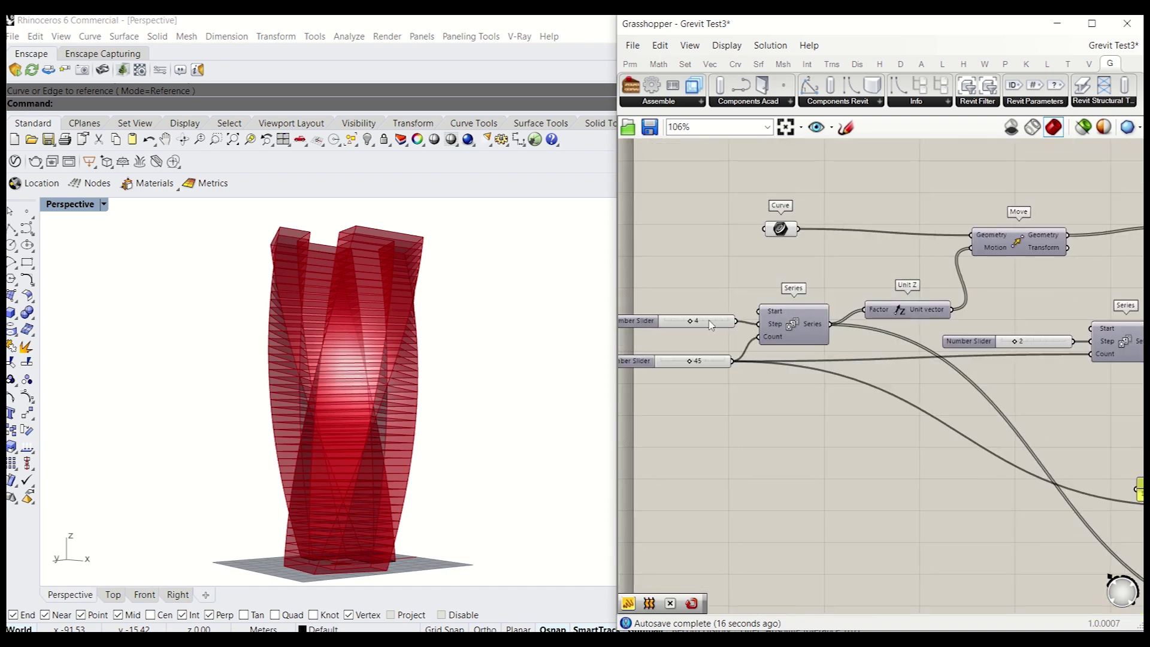
{"action": "left_click", "coordinate": [798, 334]}
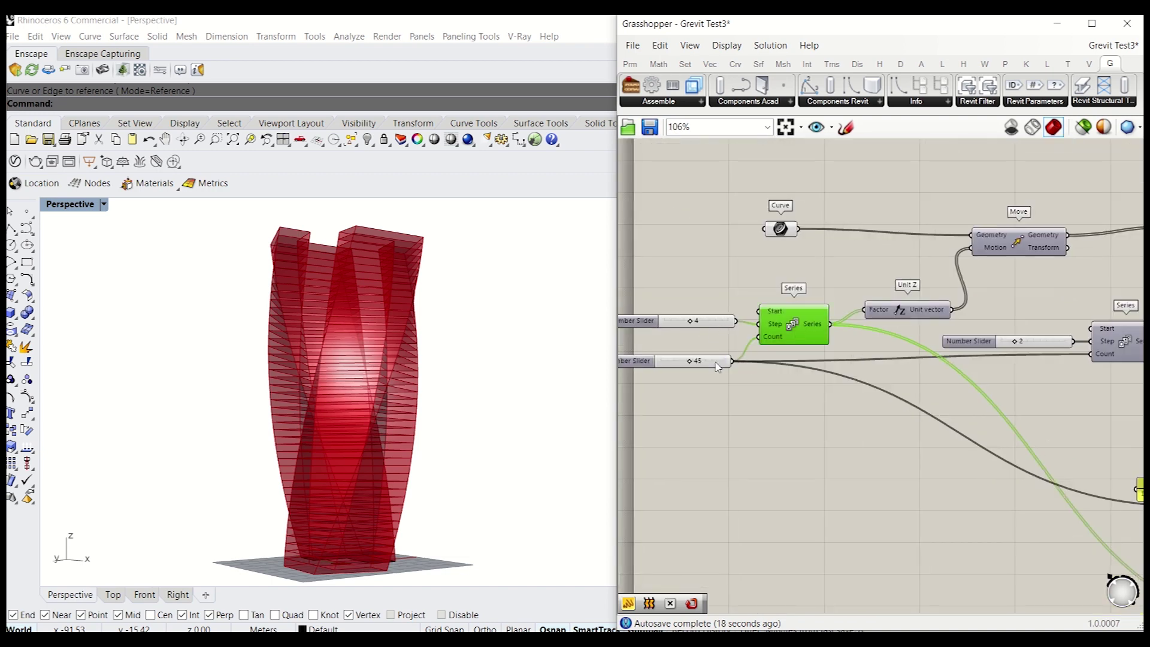
{"action": "right_click_drag", "start_coordinate": [937, 387], "coordinate": [963, 326]}
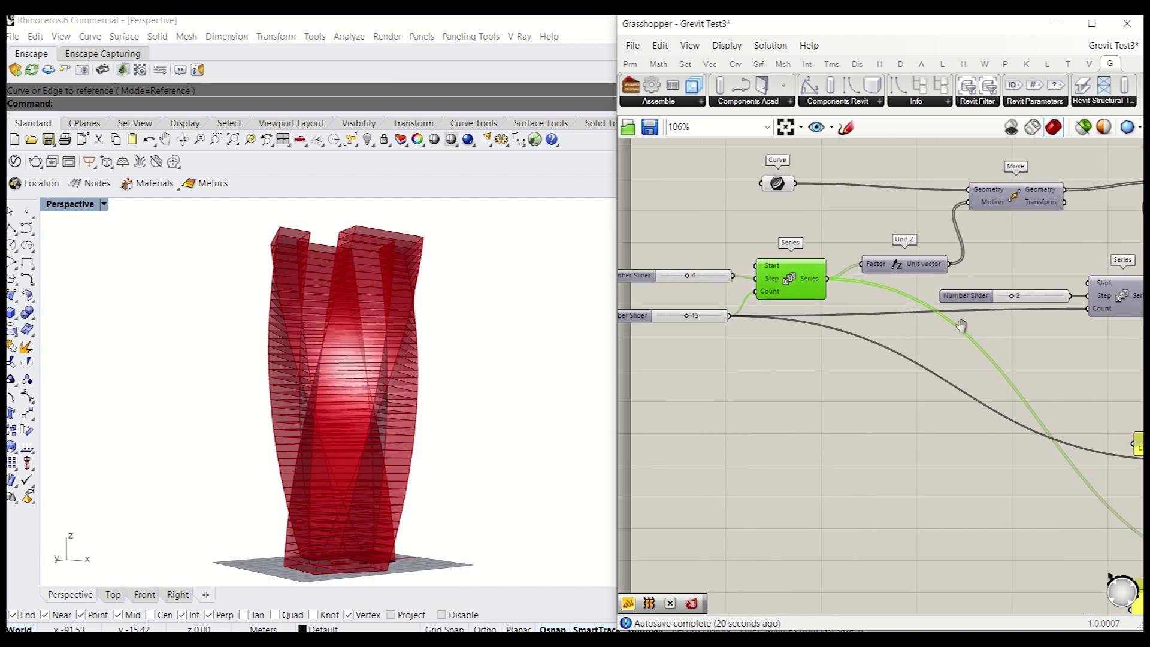
{"action": "right_click_drag", "start_coordinate": [1055, 306], "coordinate": [1027, 304]}
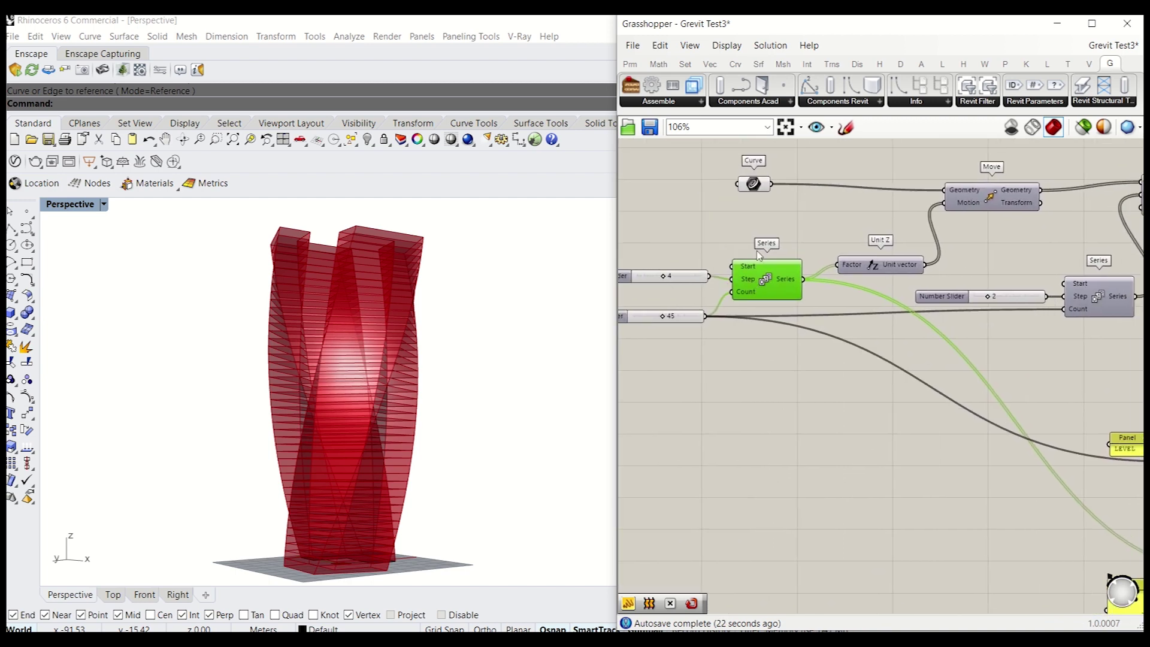
{"action": "left_click_drag", "start_coordinate": [1105, 345], "coordinate": [1033, 276]}
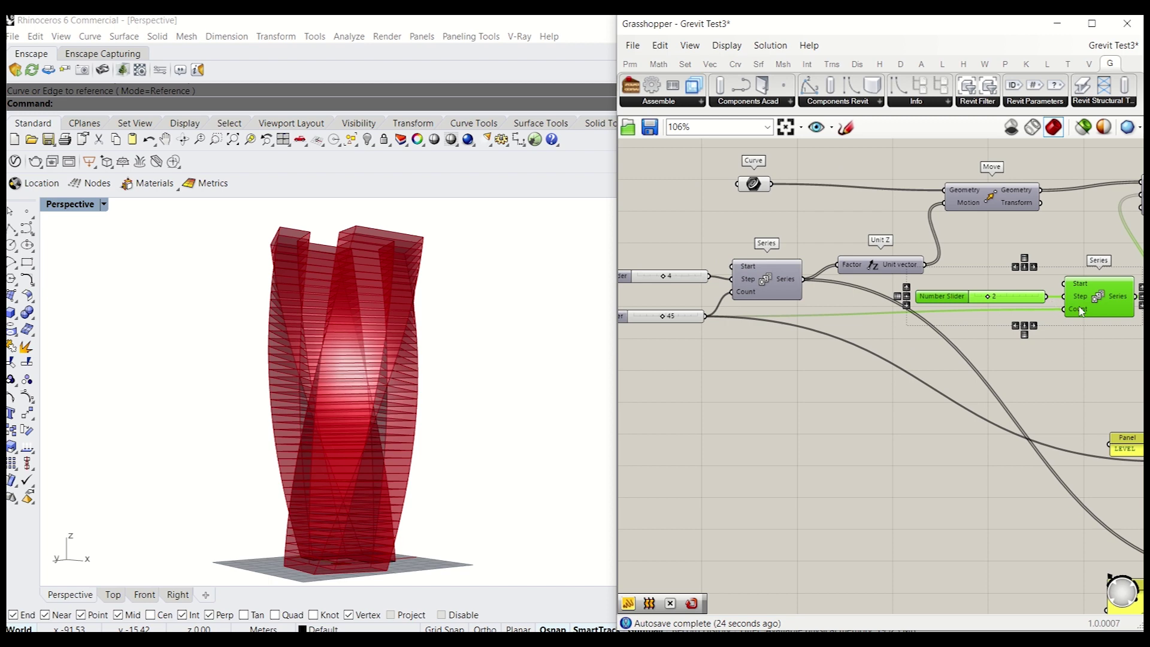
{"action": "key", "text": "ctrl+v"}
{"action": "left_click_drag", "start_coordinate": [1089, 313], "coordinate": [1014, 484]}
{"action": "left_click", "coordinate": [907, 516]}
{"action": "scroll", "coordinate": [915, 478], "scroll_direction": "up", "scroll_amount": 1}
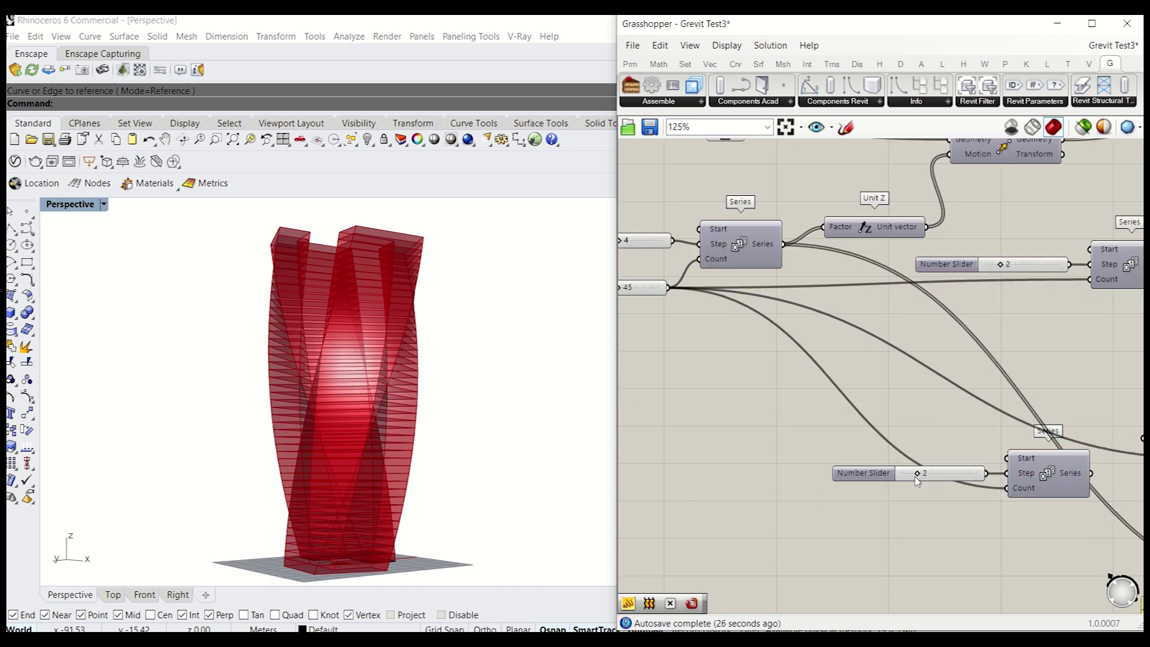
- Set the copied number slider to 1 and also connect it to the copied Series component's Start input
{"action": "scroll", "coordinate": [915, 479], "scroll_direction": "up", "scroll_amount": 1}
{"action": "left_click_drag", "start_coordinate": [918, 473], "coordinate": [902, 474]}
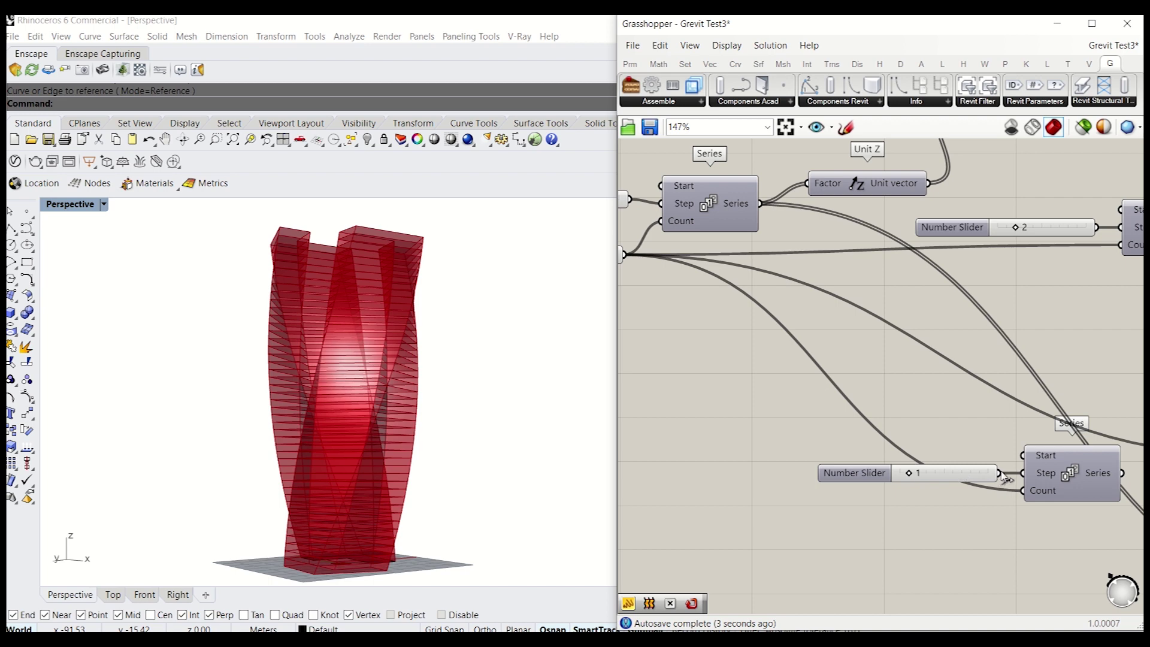
{"action": "right_click_drag", "start_coordinate": [1038, 484], "coordinate": [845, 408]}
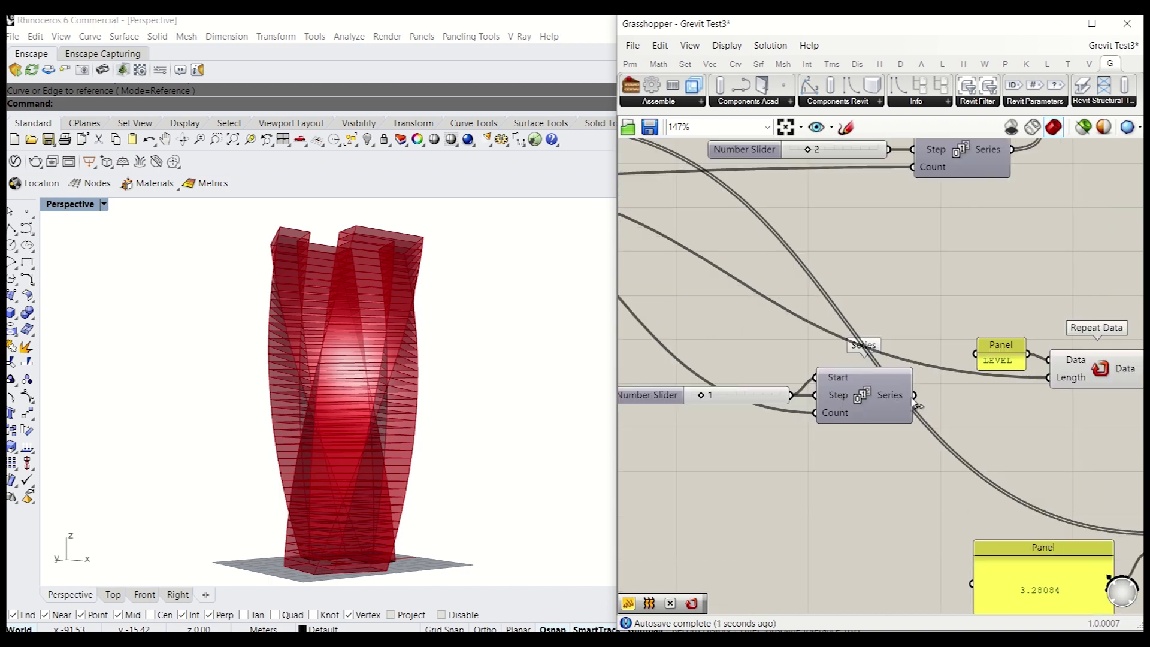
- Move the copied Series component and its slider directly below the Repeat Data component
{"action": "scroll", "coordinate": [887, 402], "scroll_direction": "down", "scroll_amount": 3}
{"action": "left_click_drag", "start_coordinate": [791, 374], "coordinate": [918, 405]}
{"action": "left_click_drag", "start_coordinate": [732, 373], "coordinate": [860, 395]}
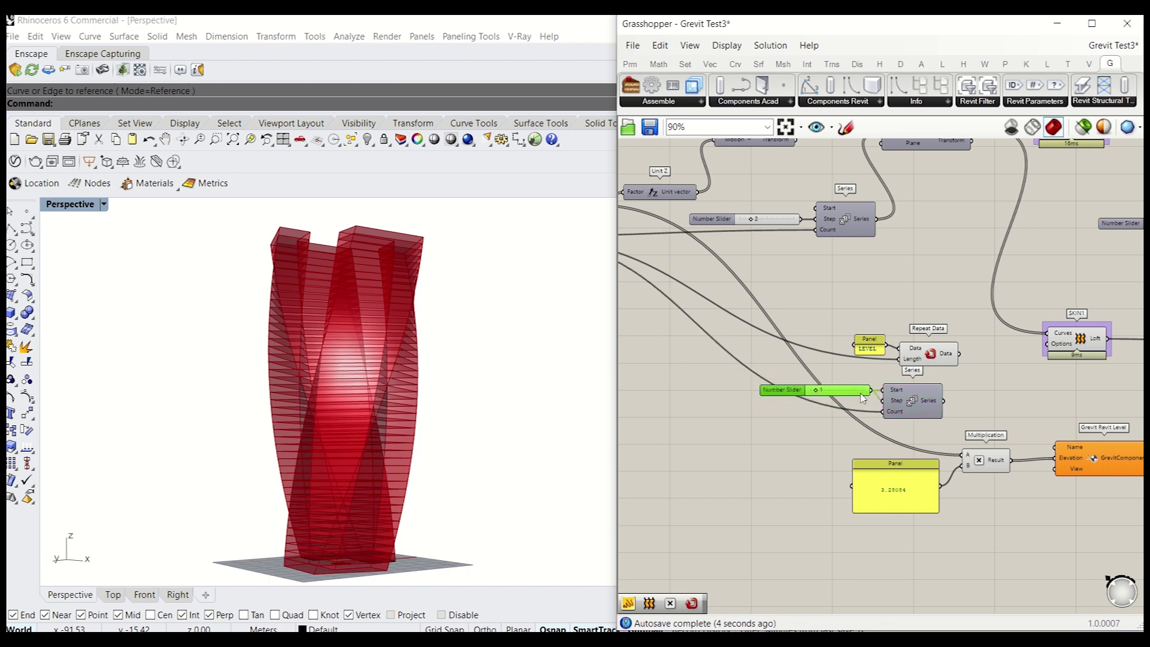
- Add a Concatenate component with the Repeat Data output as Fragment A and the copied Series output as Fragment B
{"action": "double_click", "coordinate": [965, 400]}
{"action": "type", "text": "CONC"}
{"action": "key", "text": "Return"}
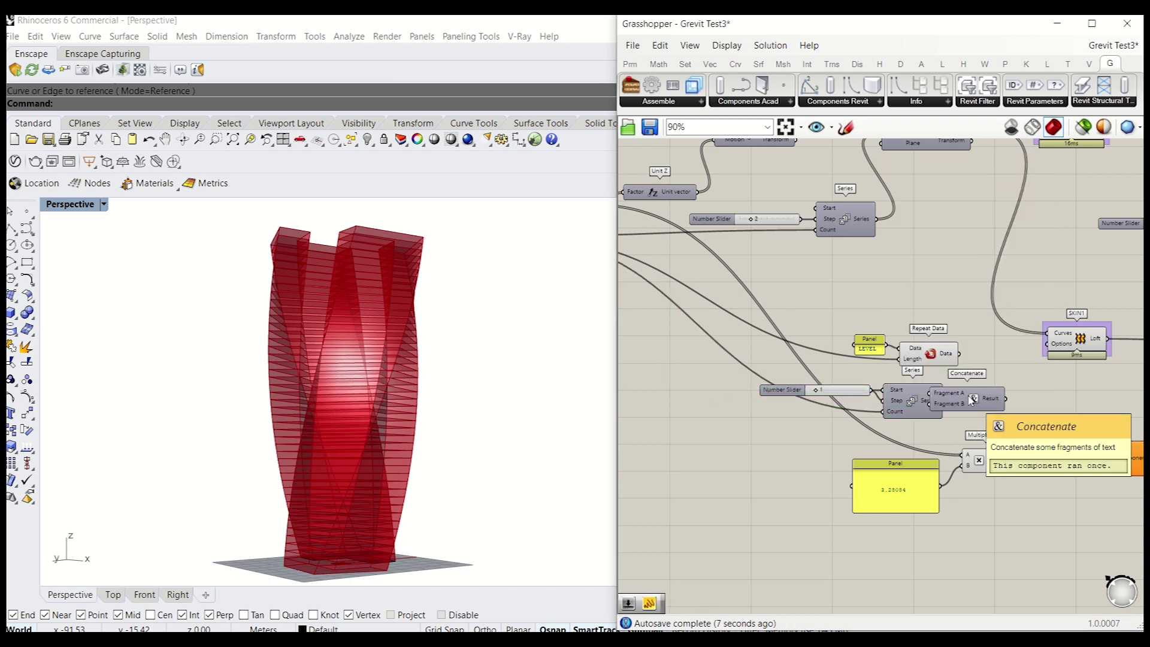
{"action": "left_click_drag", "start_coordinate": [971, 400], "coordinate": [1023, 364]}
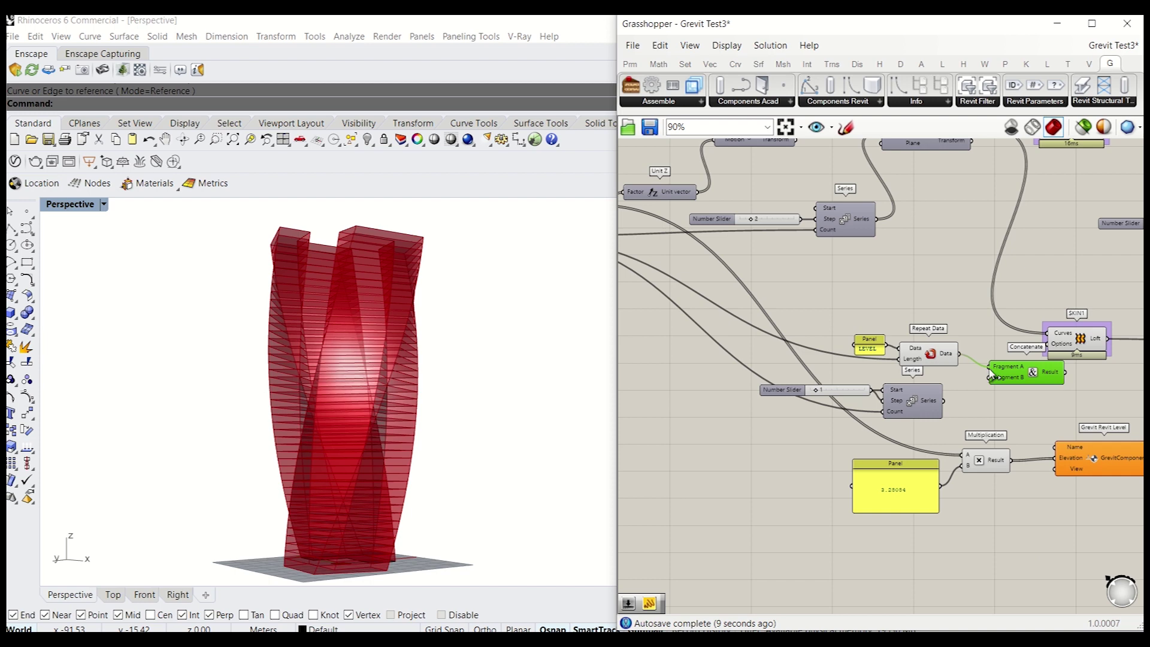
{"action": "right_click_drag", "start_coordinate": [958, 383], "coordinate": [869, 374]}
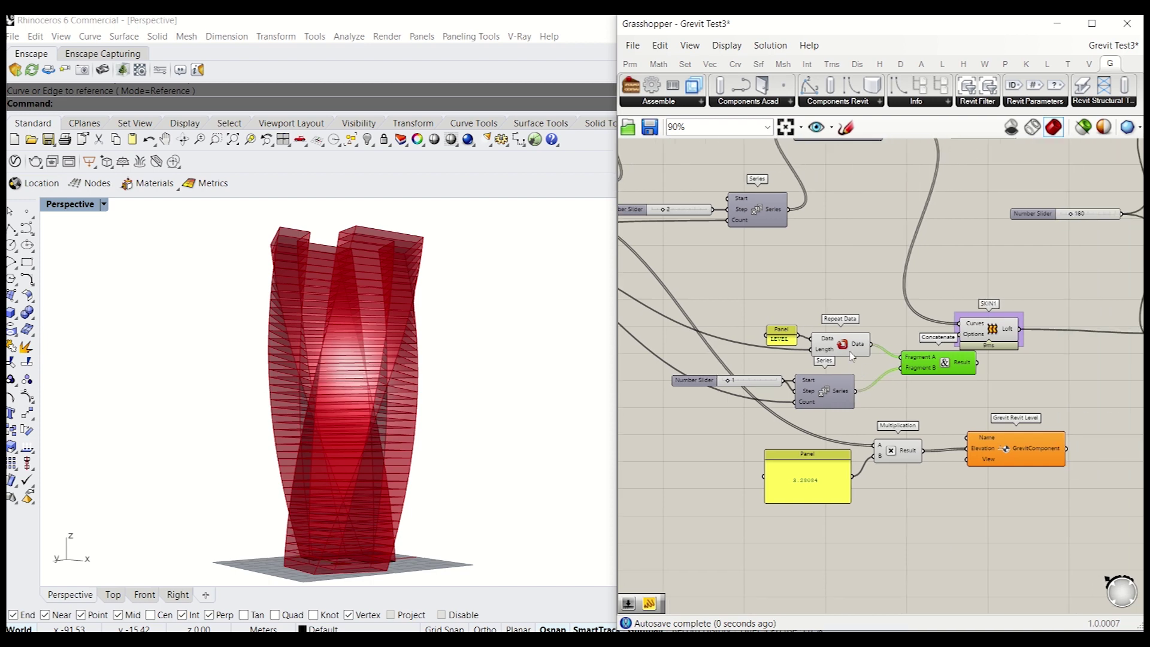
- Tidy the layout by shifting the LEVEL panel, Repeat Data and Concatenate components away from the SKIN1 loft
{"action": "left_click_drag", "start_coordinate": [880, 354], "coordinate": [775, 309]}
{"action": "left_click_drag", "start_coordinate": [842, 354], "coordinate": [823, 348]}
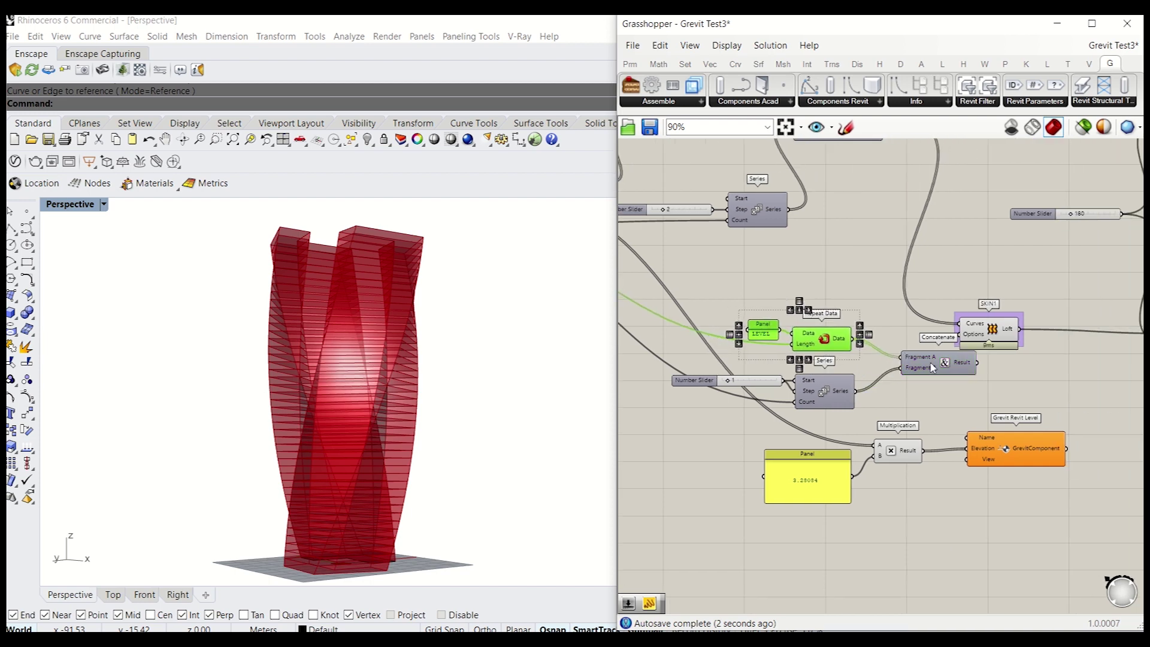
{"action": "left_click_drag", "start_coordinate": [934, 365], "coordinate": [898, 366]}
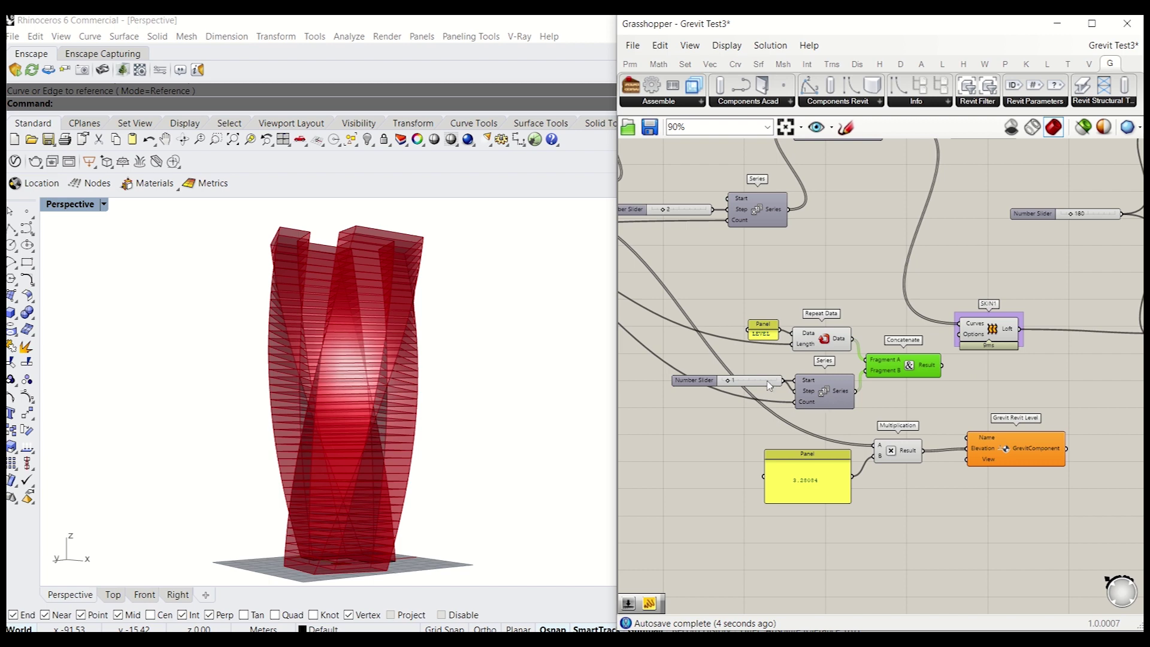
- Check the Concatenate Result list down to its last entry in a temporary panel, and delete that panel
{"action": "double_click", "coordinate": [975, 382]}
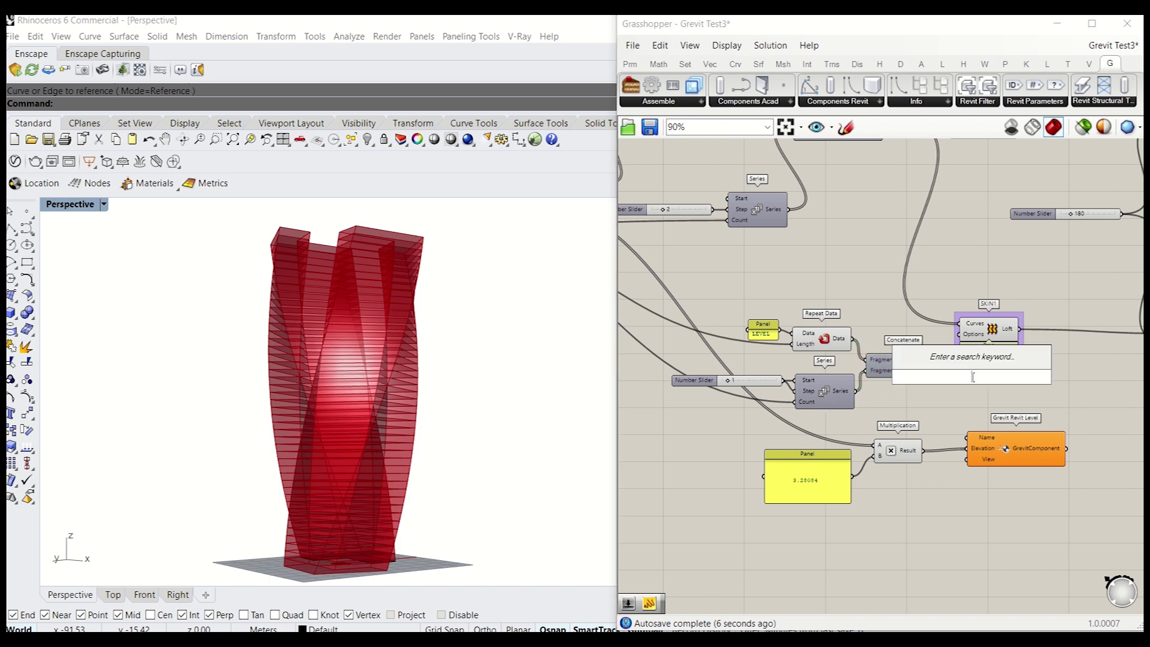
{"action": "type", "text": "panel"}
{"action": "key", "text": "Return"}
{"action": "left_click_drag", "start_coordinate": [966, 374], "coordinate": [996, 370]}
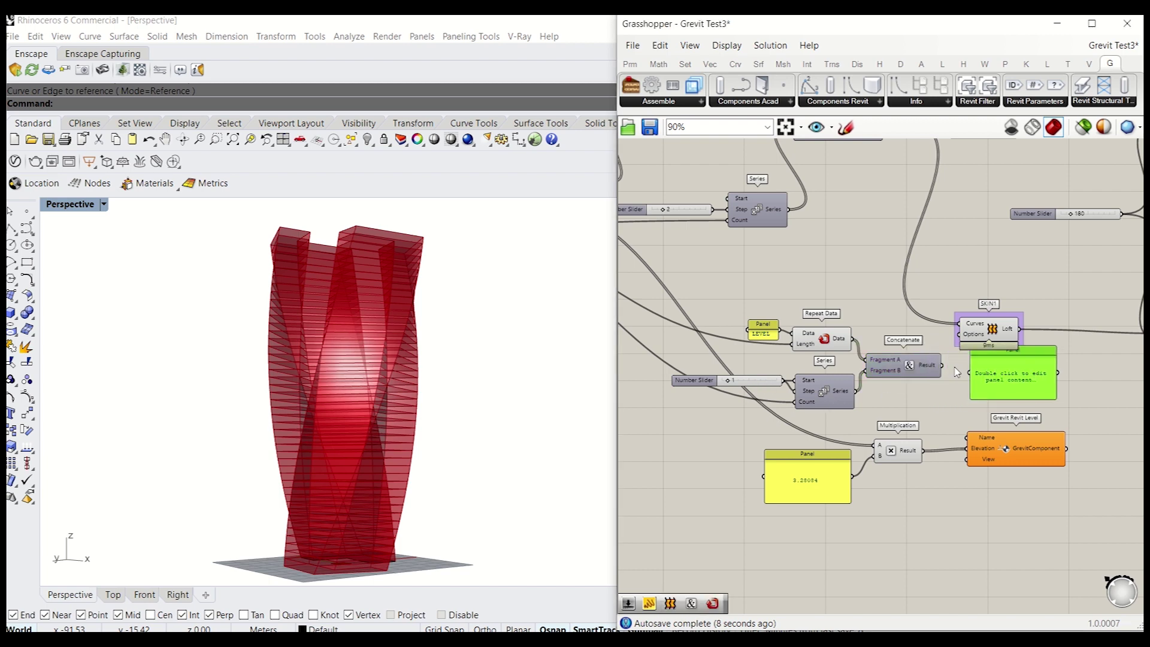
{"action": "scroll", "coordinate": [978, 381], "scroll_direction": "up", "scroll_amount": 4}
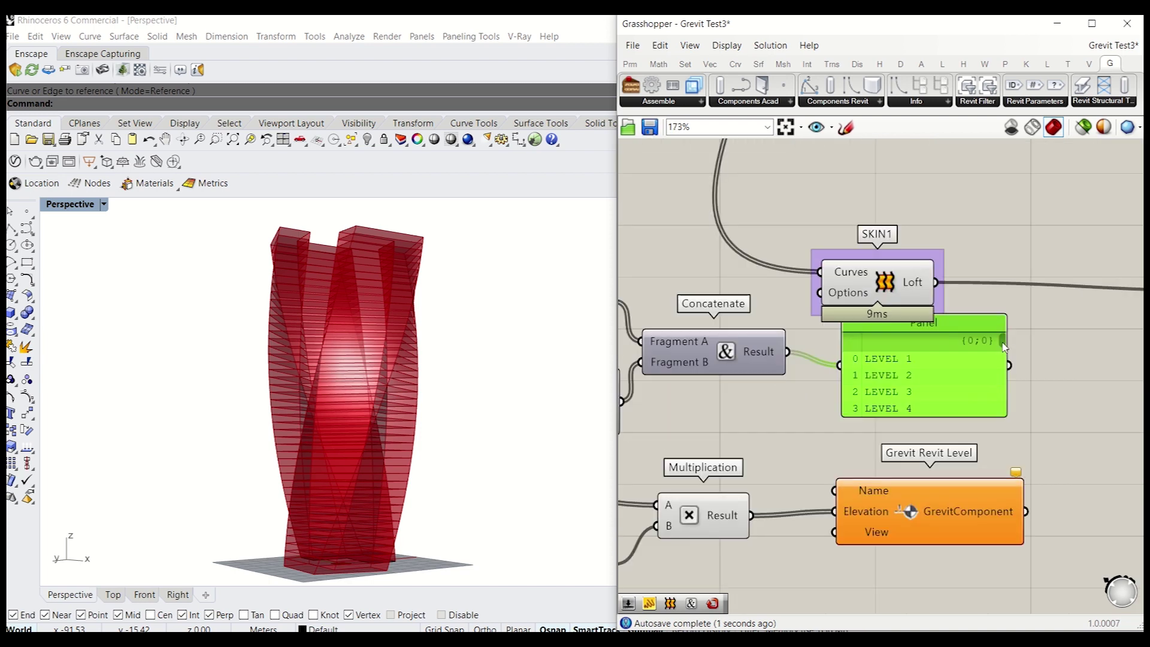
{"action": "left_click_drag", "start_coordinate": [997, 343], "coordinate": [930, 423]}
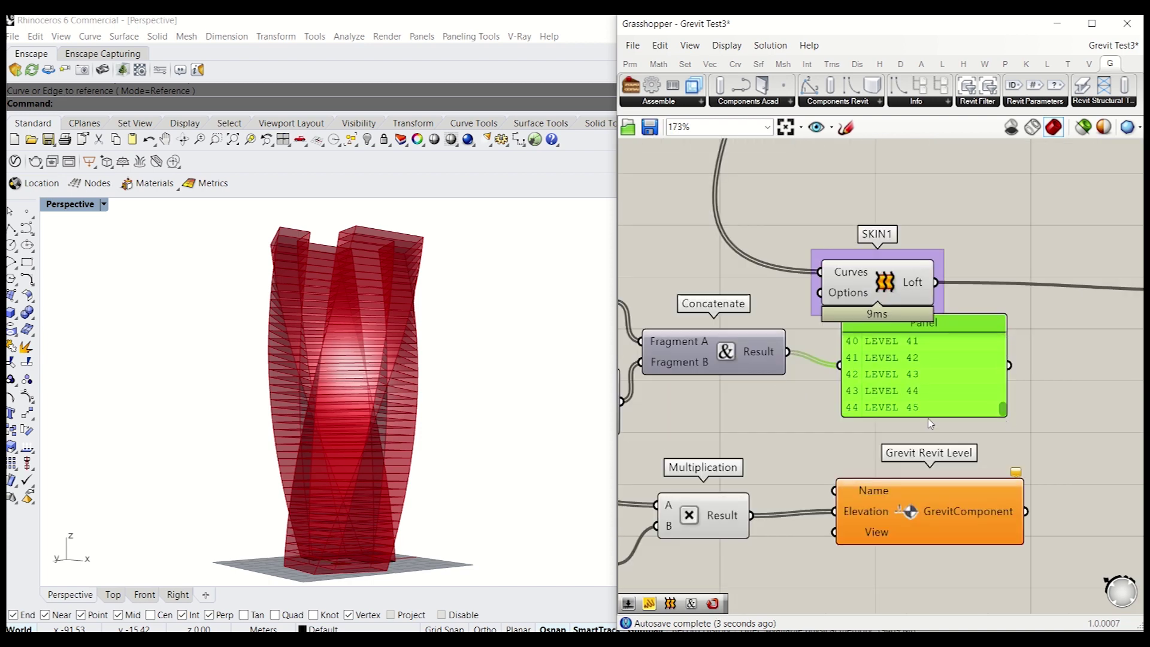
{"action": "key", "text": "Delete"}
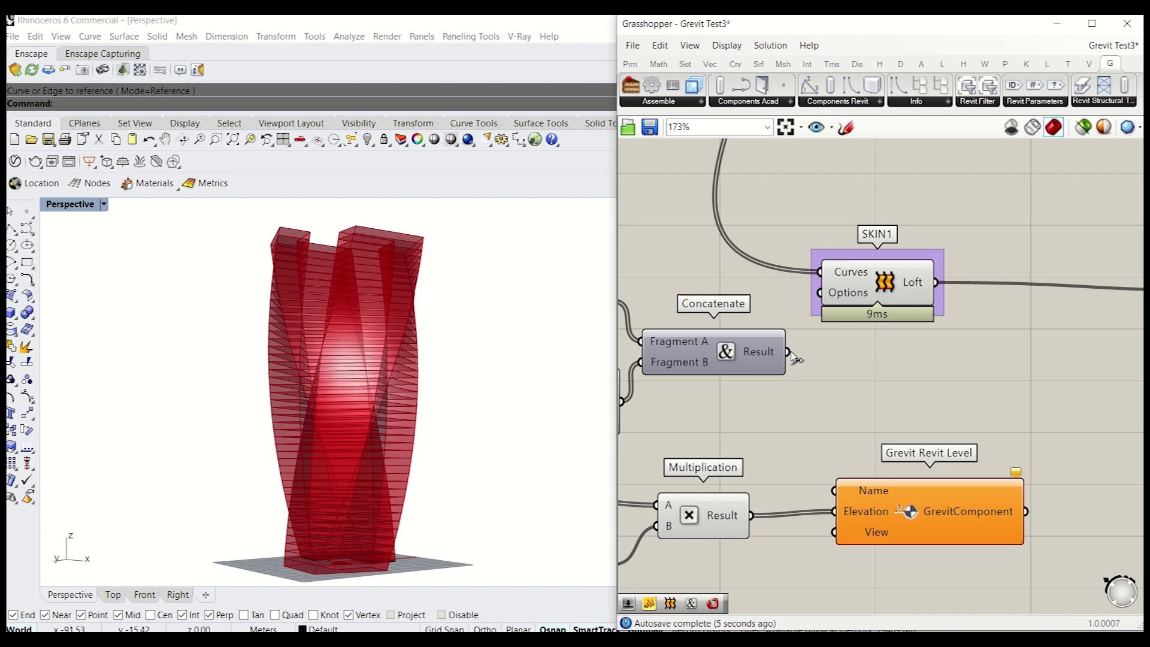
- Connect the Concatenate Result to the Grevit Revit Level component's Name input and set its View input to True
{"action": "left_click_drag", "start_coordinate": [788, 352], "coordinate": [834, 491]}
{"action": "right_click_drag", "start_coordinate": [875, 406], "coordinate": [888, 344]}
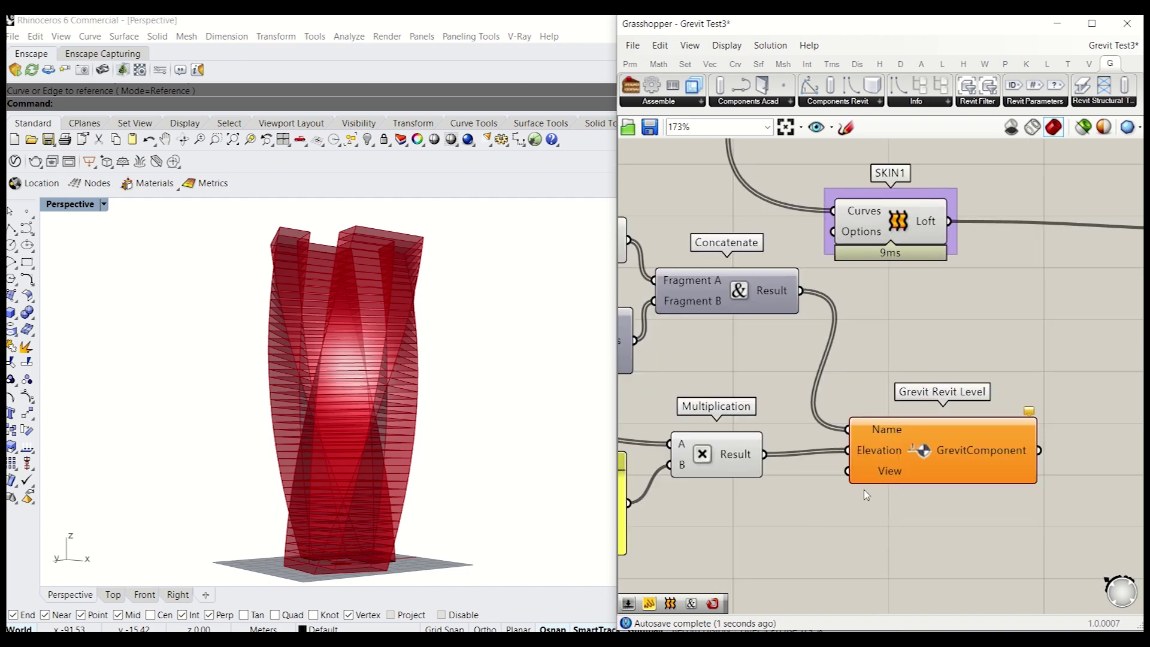
{"action": "right_click", "coordinate": [872, 456]}
{"action": "mouse_move", "coordinate": [1007, 526]}
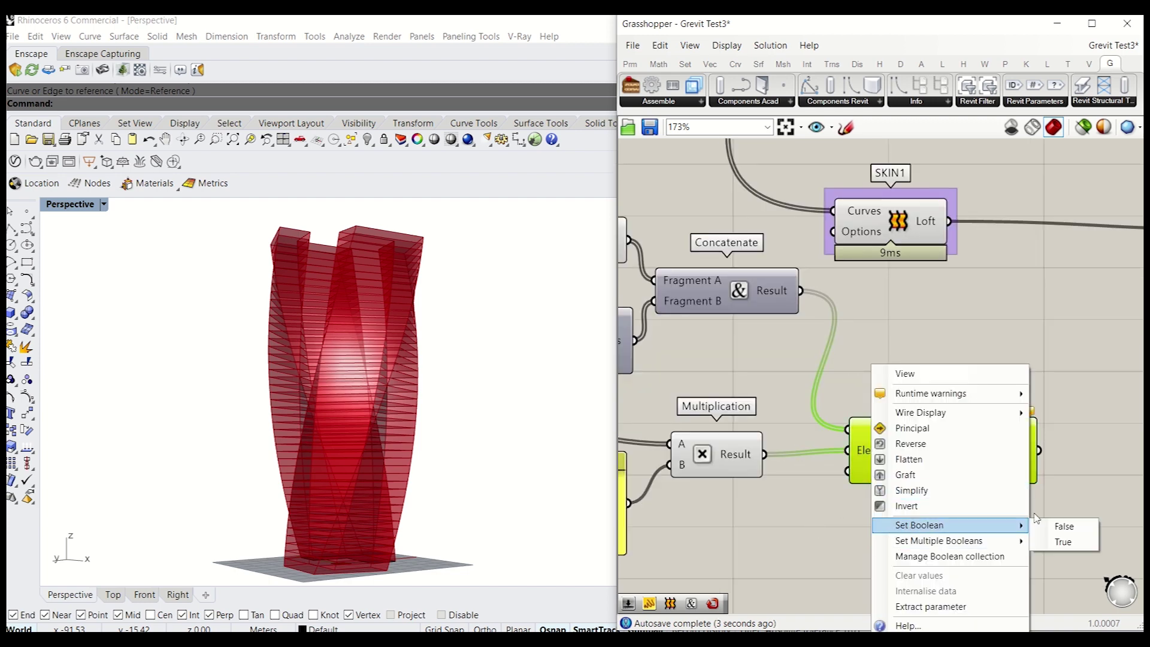
{"action": "left_click", "coordinate": [1060, 541]}
{"action": "right_click_drag", "start_coordinate": [958, 453], "coordinate": [978, 430]}
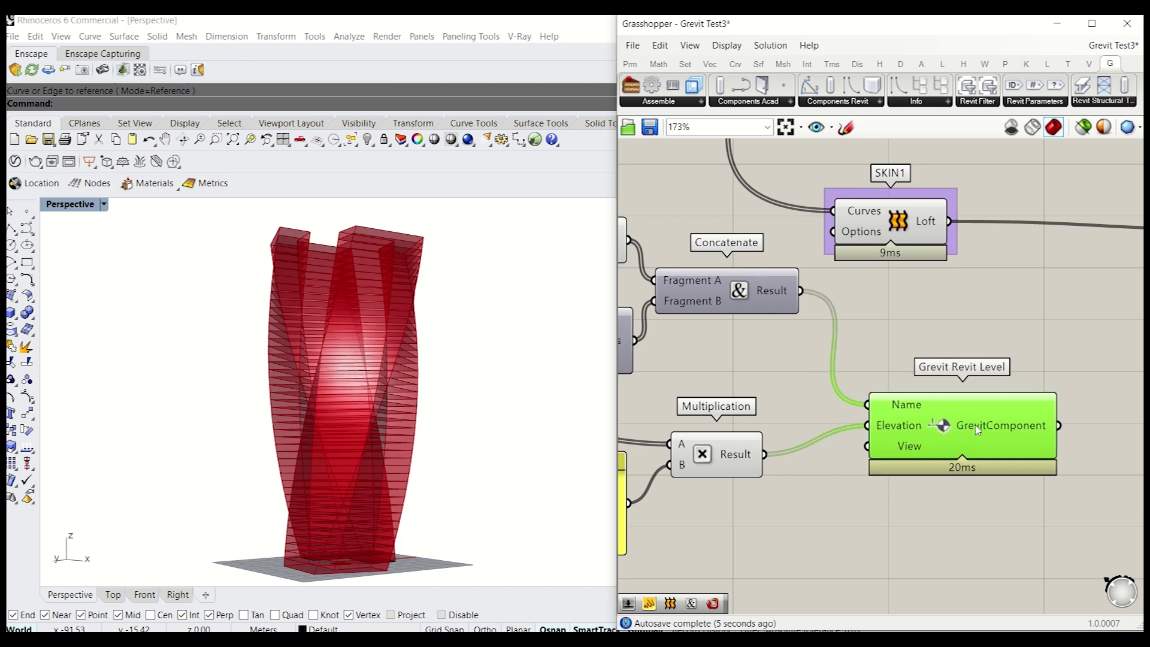
- Move the whole level-naming and elevation group, including the LEVEL panel and Repeat Data, into the open area below the tower definition
{"action": "scroll", "coordinate": [827, 389], "scroll_direction": "down", "scroll_amount": 6}
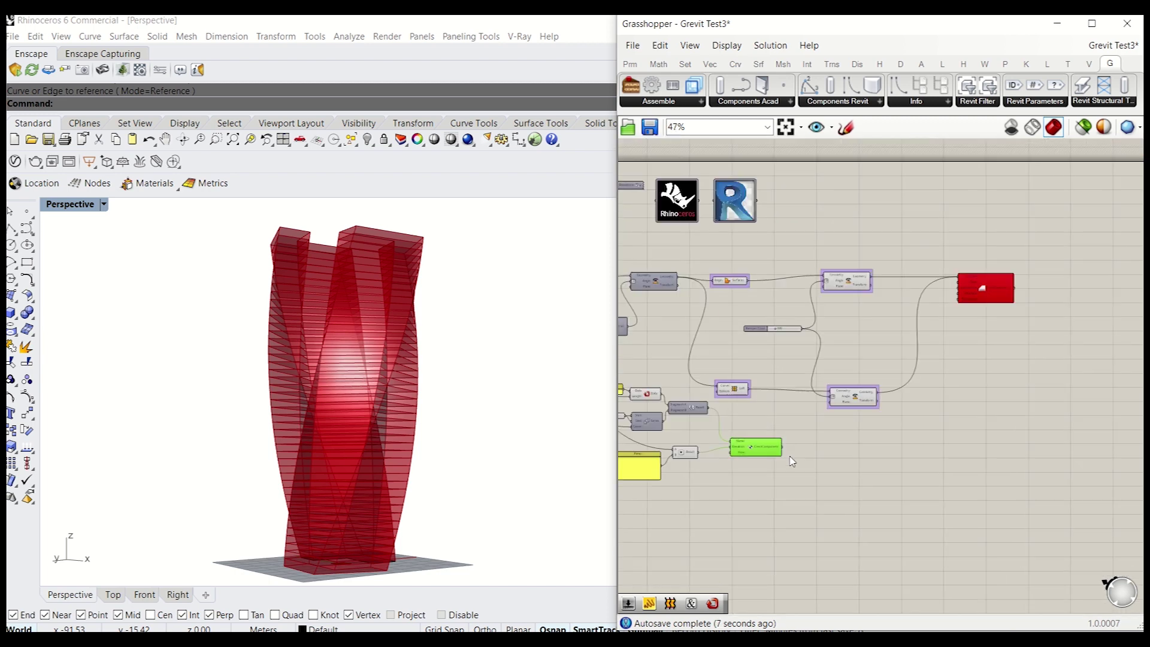
{"action": "right_click_drag", "start_coordinate": [684, 474], "coordinate": [877, 426]}
{"action": "left_click_drag", "start_coordinate": [935, 448], "coordinate": [776, 359]}
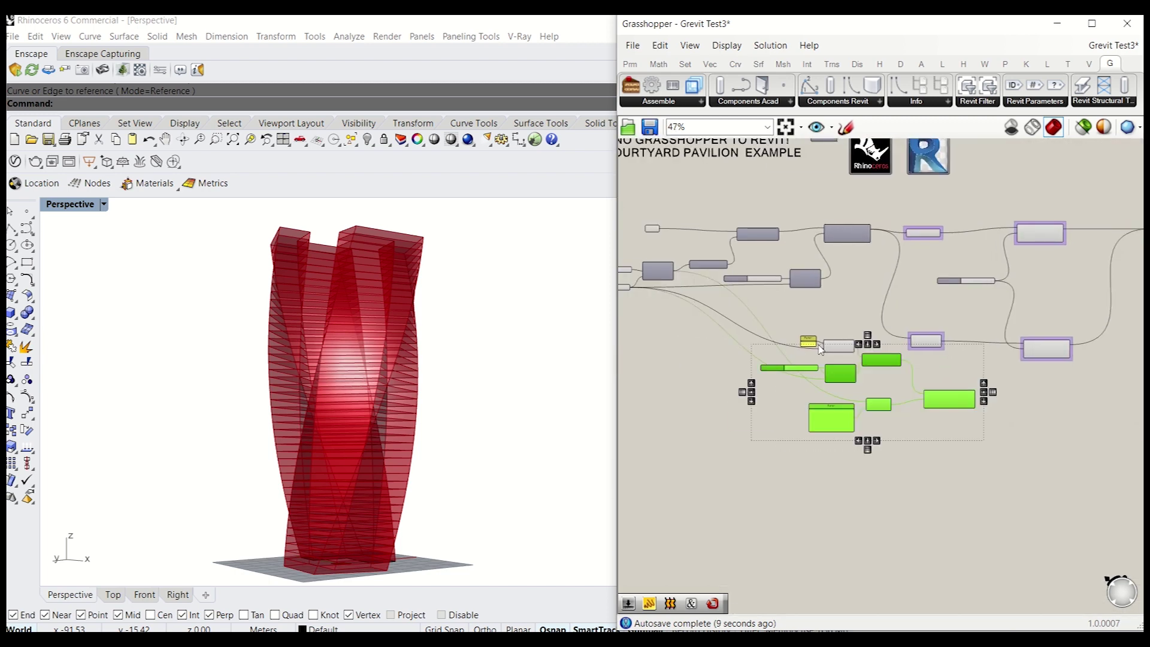
{"action": "left_click", "coordinate": [833, 347], "text": "shift"}
{"action": "left_click", "coordinate": [812, 345], "text": "shift"}
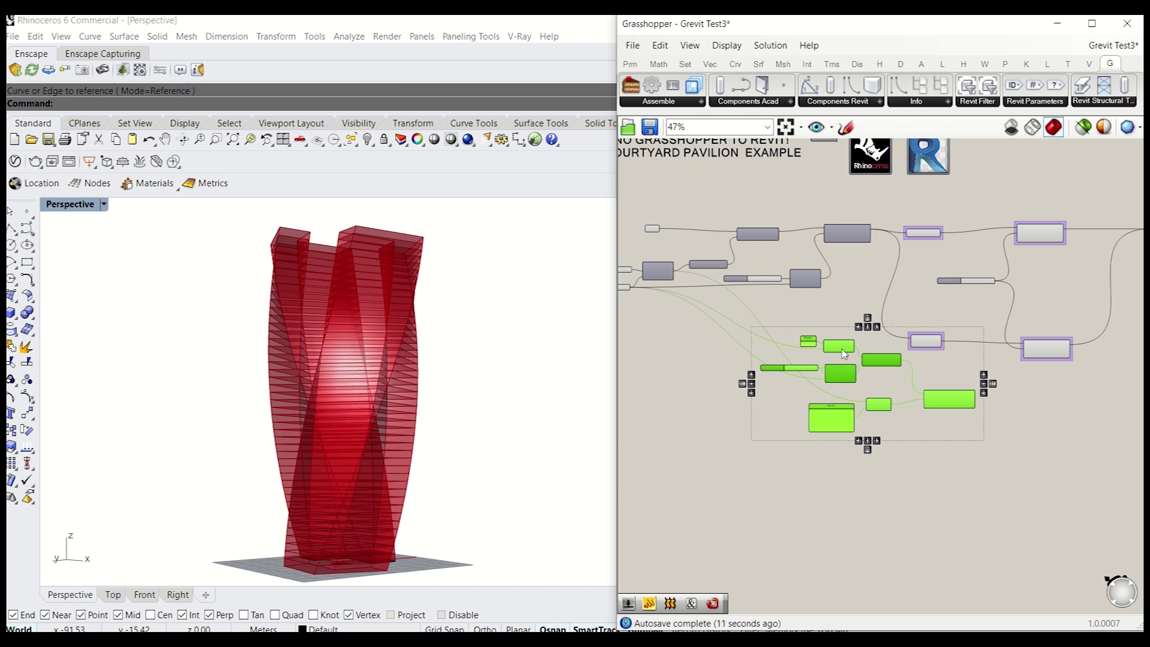
{"action": "left_click_drag", "start_coordinate": [842, 350], "coordinate": [1000, 436]}
- Place a Grevit Send component beside Grevit Revit Level and connect the level's GrevitComponent output to its Components input
{"action": "right_click_drag", "start_coordinate": [980, 388], "coordinate": [773, 384]}
{"action": "left_click", "coordinate": [975, 401]}
{"action": "double_click", "coordinate": [967, 395]}
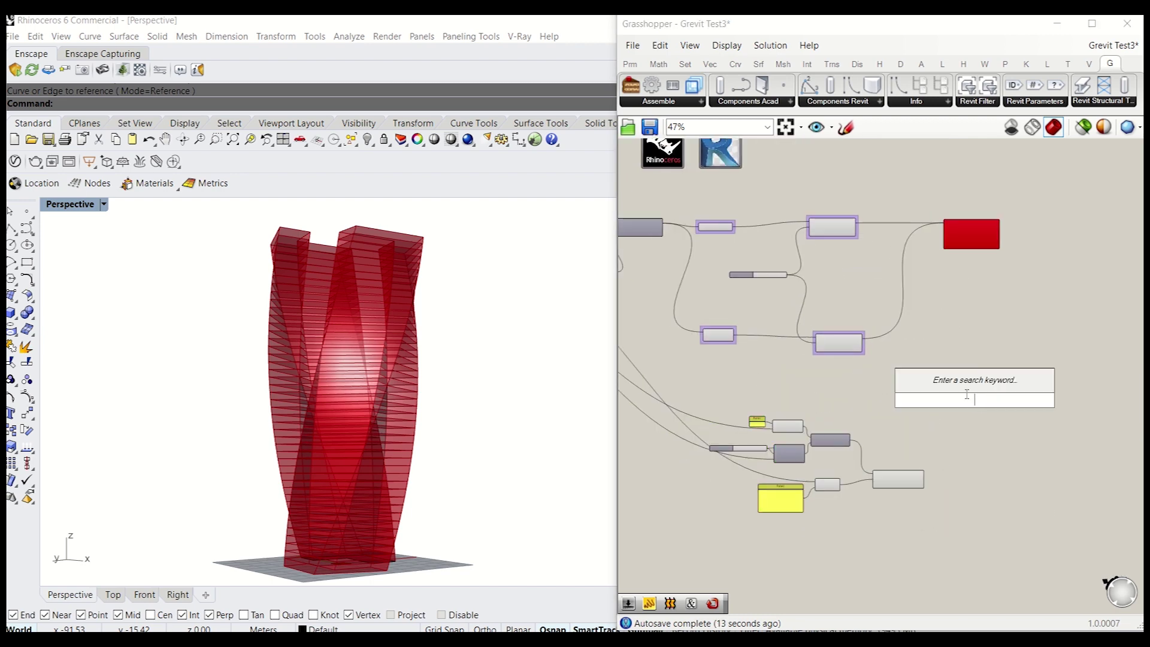
{"action": "left_click", "coordinate": [698, 101]}
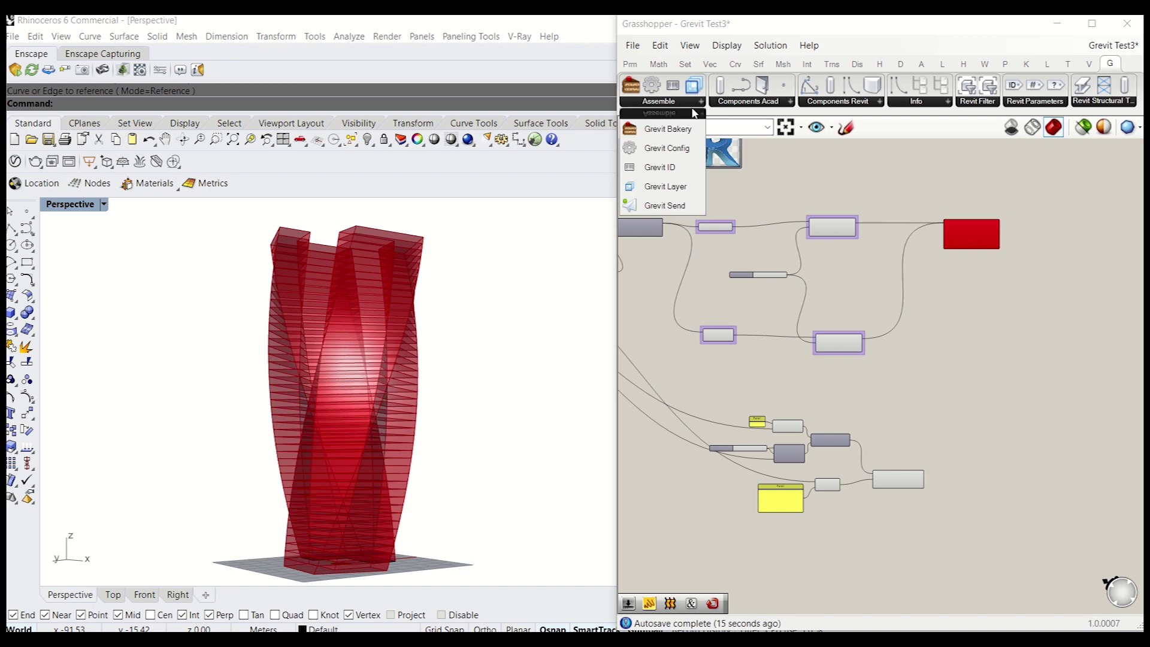
{"action": "left_click_drag", "start_coordinate": [665, 206], "coordinate": [976, 497]}
{"action": "scroll", "coordinate": [924, 477], "scroll_direction": "up", "scroll_amount": 4}
{"action": "left_click_drag", "start_coordinate": [916, 469], "coordinate": [980, 471]}
- Add a Button component and connect it to the Send input of Grevit Send
{"action": "double_click", "coordinate": [927, 525]}
{"action": "type", "text": "BUTTON"}
{"action": "key", "text": "Return"}
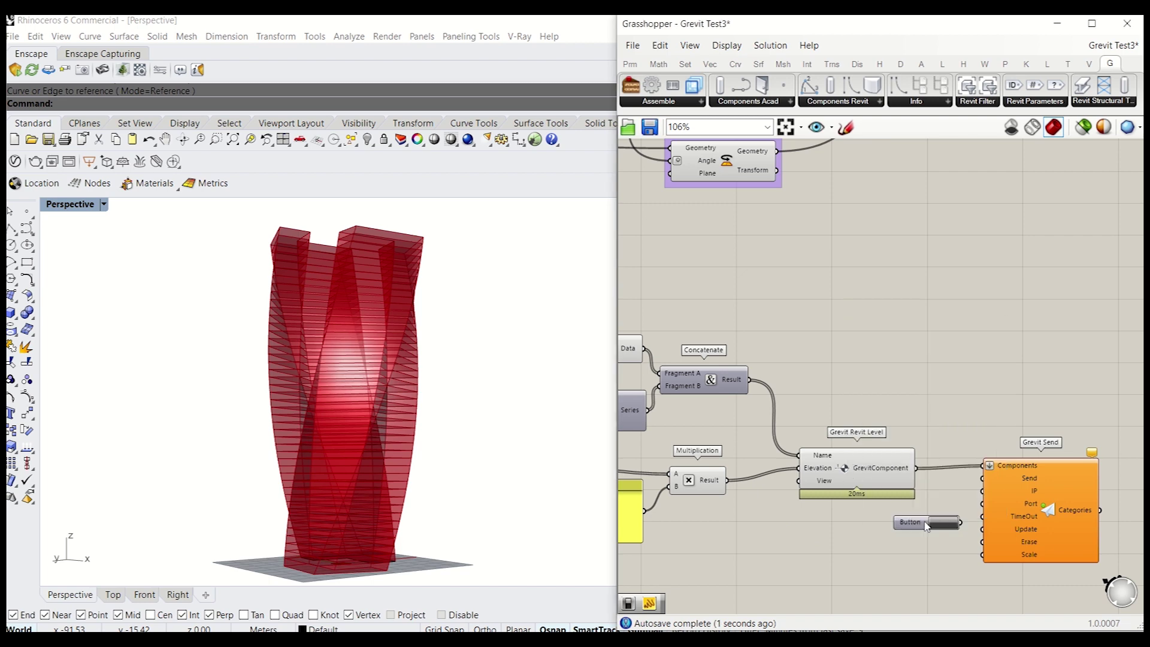
{"action": "left_click_drag", "start_coordinate": [971, 502], "coordinate": [983, 478]}
- Start the Grevit receiver in Revit, trigger the send button in Grasshopper, and return to the Revit 3D view
{"action": "left_click", "coordinate": [245, 638]}
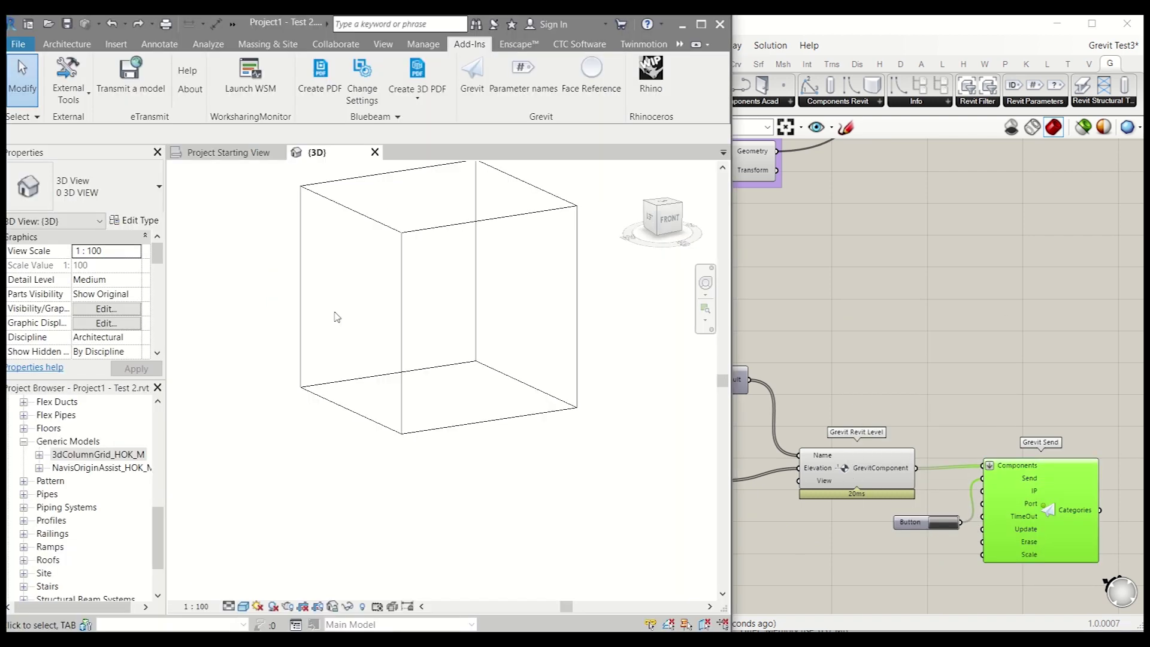
{"action": "left_click", "coordinate": [472, 71]}
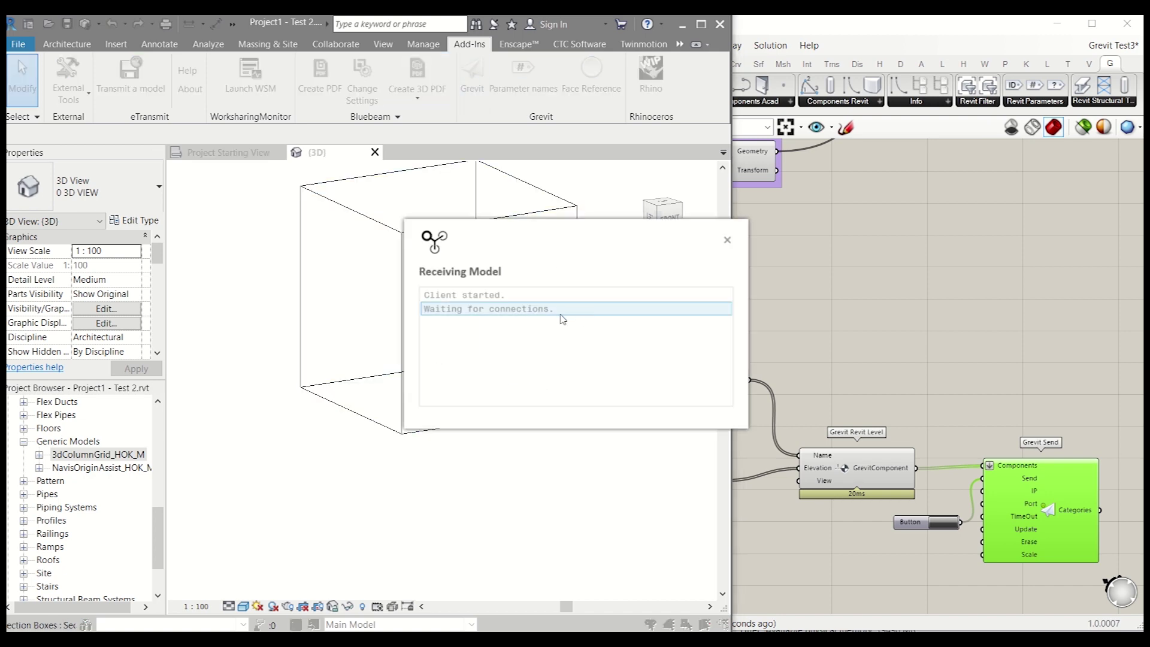
{"action": "left_click", "coordinate": [942, 525]}
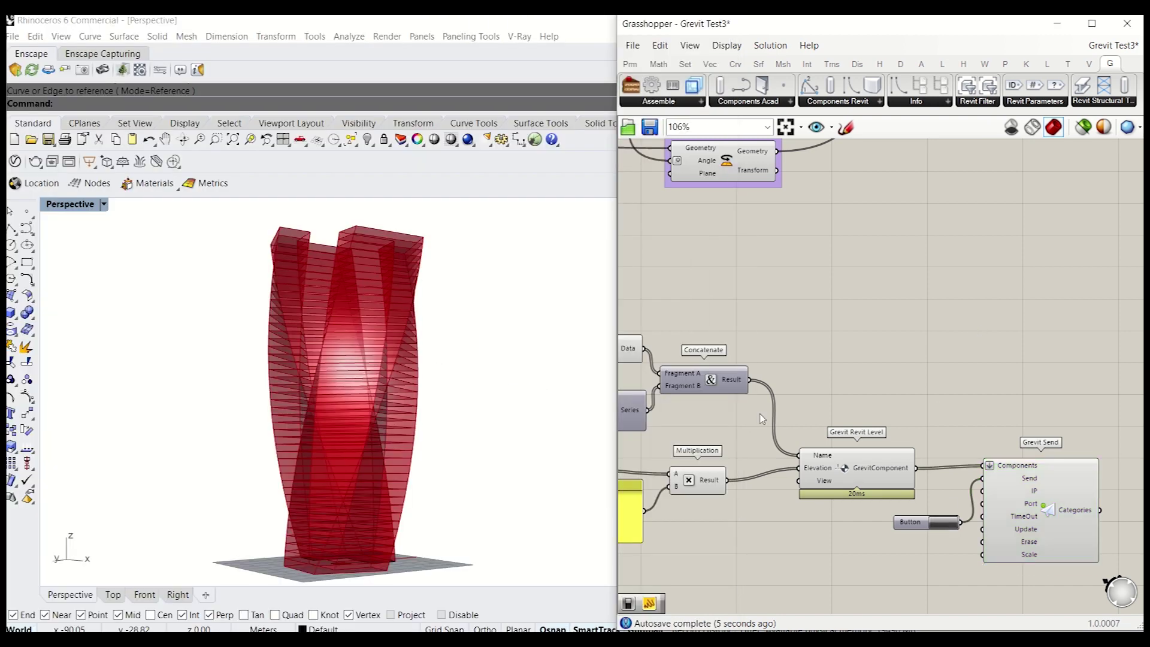
{"action": "key", "text": "alt+Tab"}
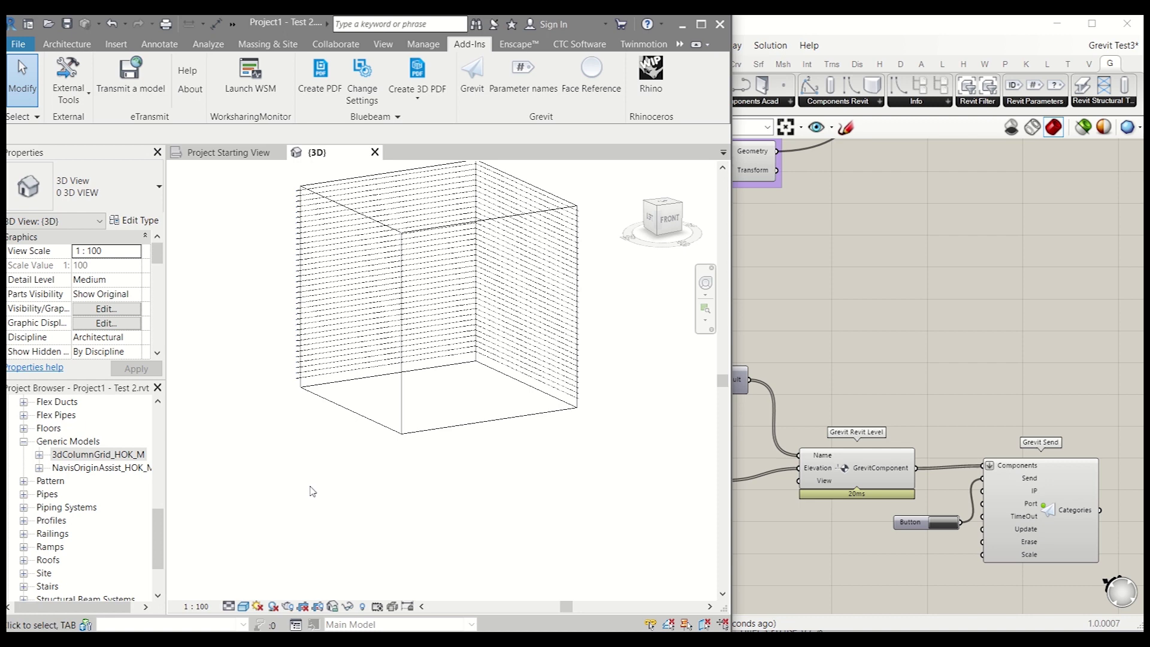
- Examine the names and elevations of the imported levels in the Revit 3D view, from the top level down to the lowest
{"action": "scroll", "coordinate": [304, 245], "scroll_direction": "up", "scroll_amount": 10}
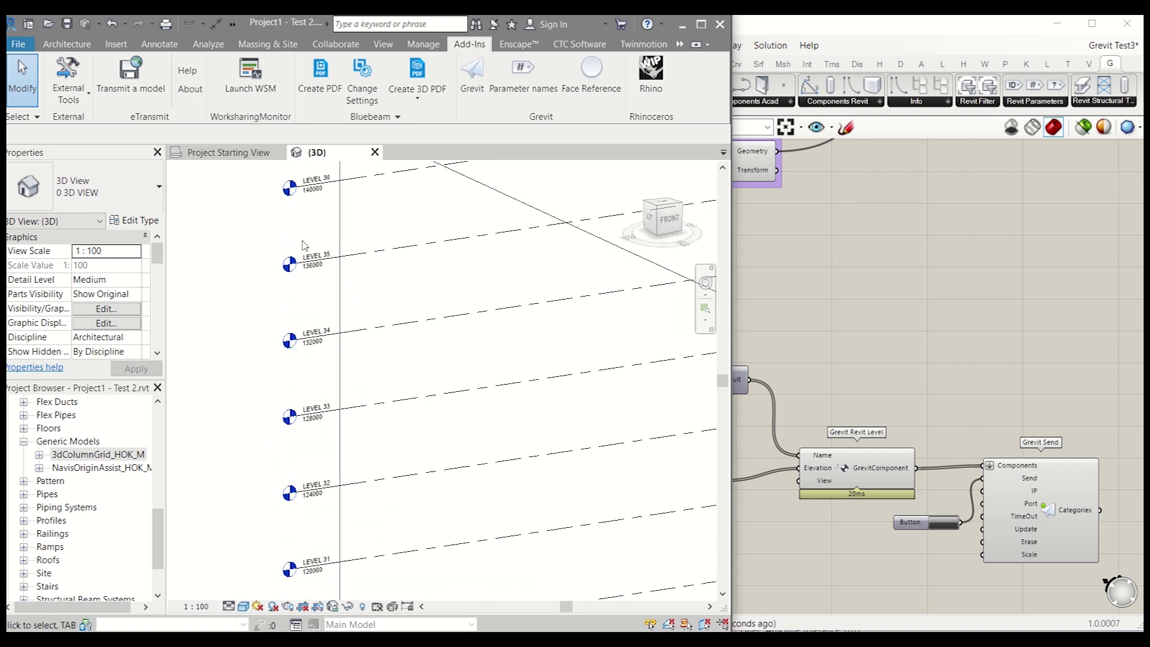
{"action": "scroll", "coordinate": [352, 202], "scroll_direction": "up", "scroll_amount": 5}
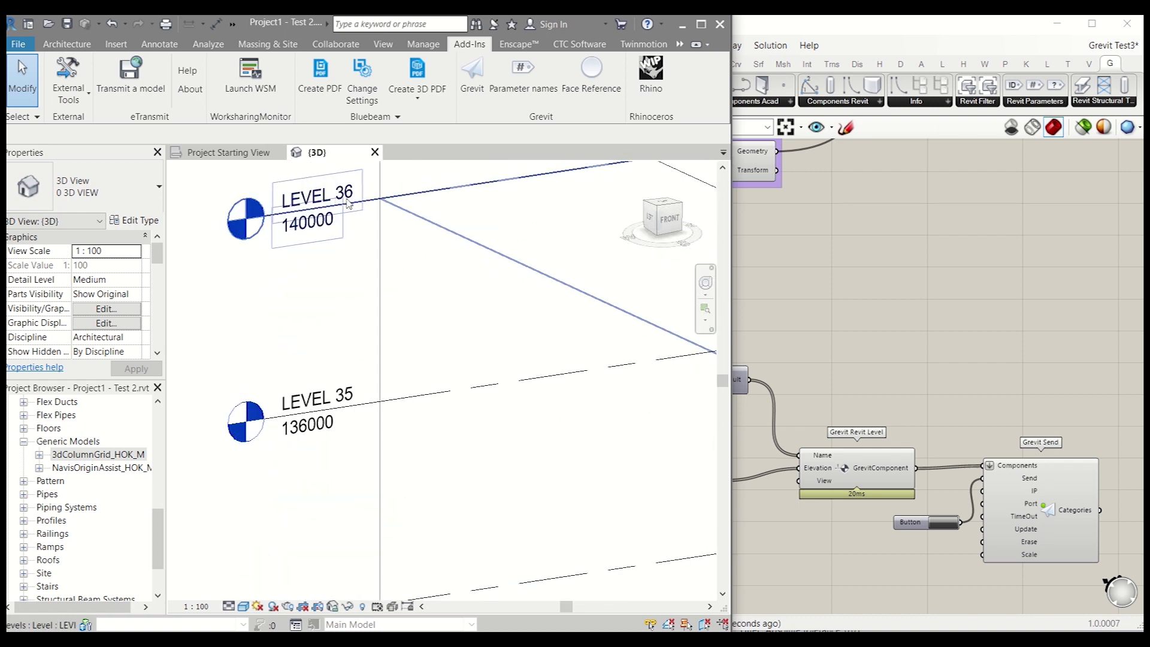
{"action": "scroll", "coordinate": [350, 204], "scroll_direction": "down", "scroll_amount": 8}
{"action": "left_click", "coordinate": [302, 359]}
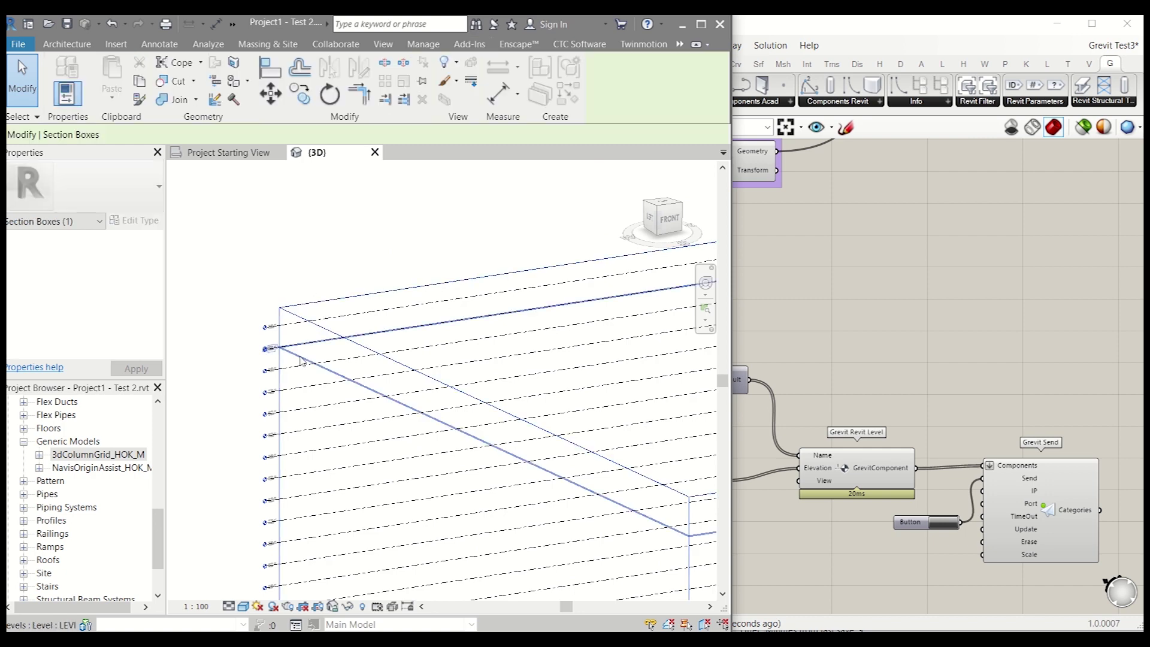
{"action": "scroll", "coordinate": [301, 360], "scroll_direction": "down", "scroll_amount": 3}
{"action": "left_click_drag", "start_coordinate": [534, 357], "coordinate": [504, 180]}
{"action": "scroll", "coordinate": [315, 270], "scroll_direction": "up", "scroll_amount": 8}
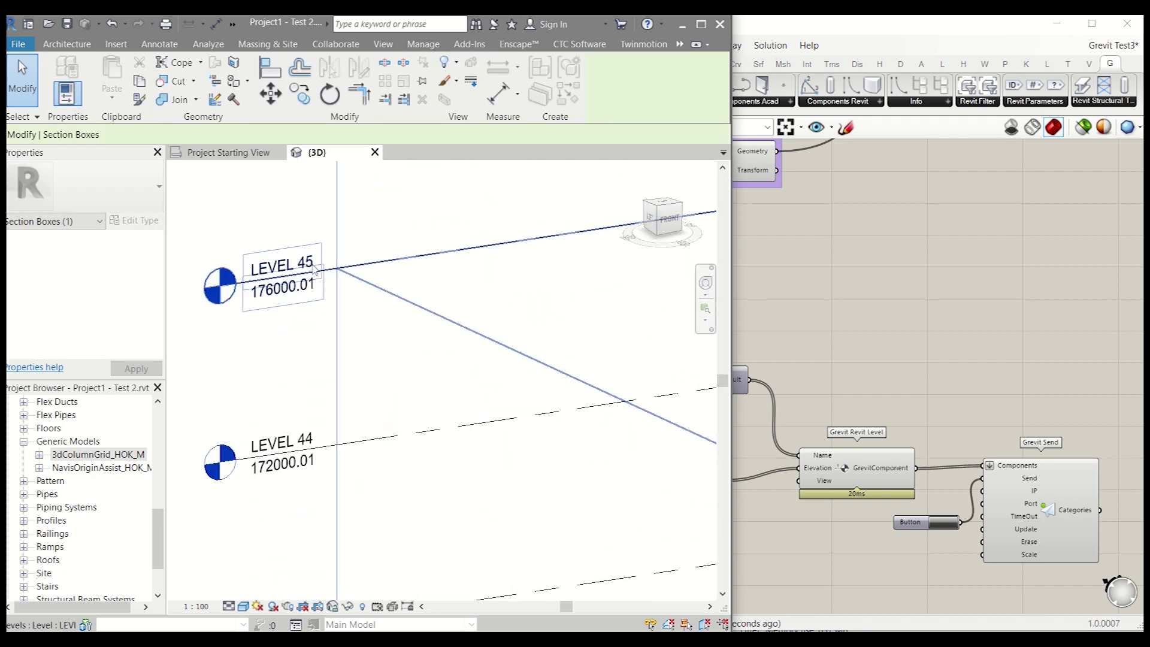
{"action": "scroll", "coordinate": [279, 309], "scroll_direction": "down", "scroll_amount": 8}
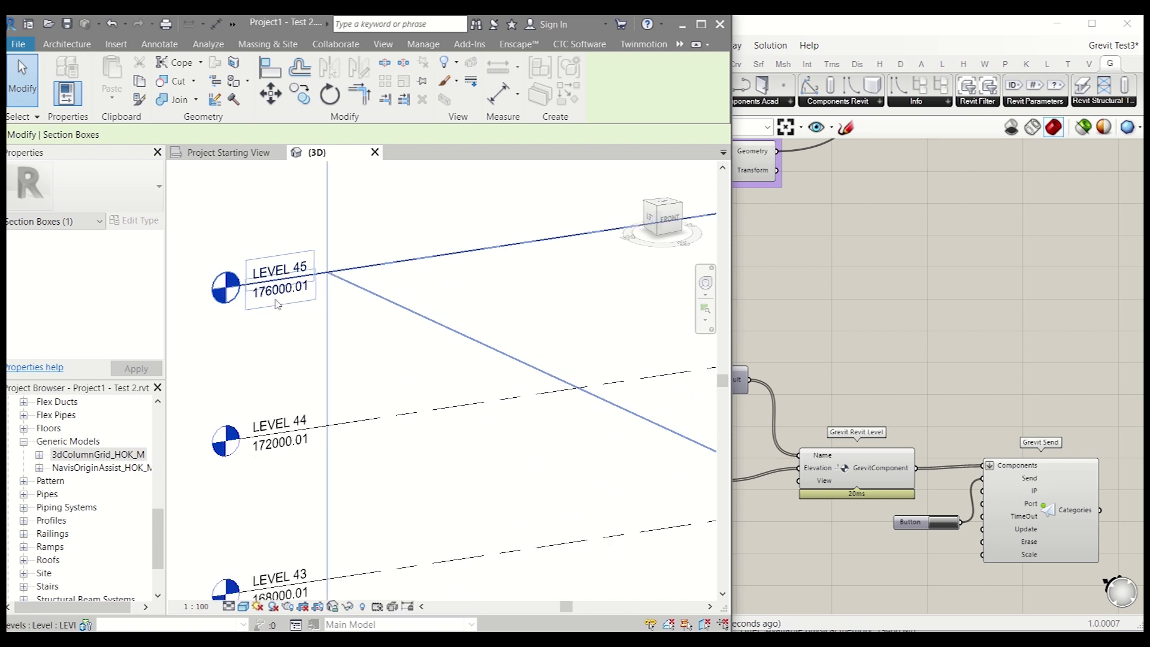
{"action": "scroll", "coordinate": [257, 459], "scroll_direction": "up", "scroll_amount": 10}
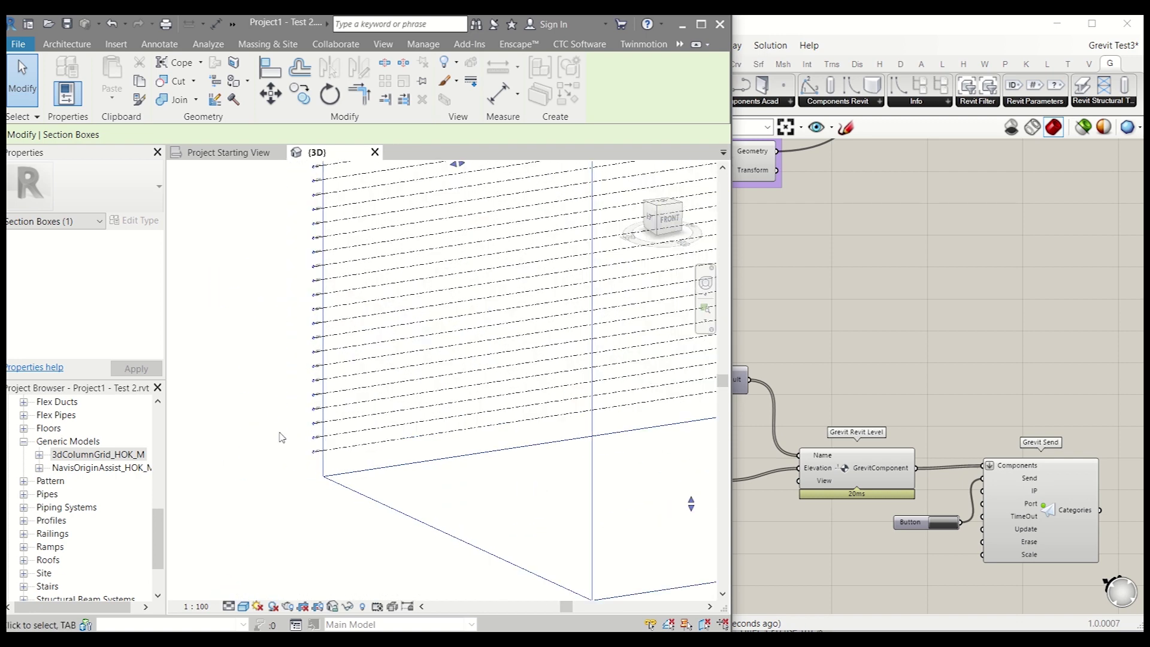
{"action": "scroll", "coordinate": [386, 483], "scroll_direction": "down", "scroll_amount": 2}
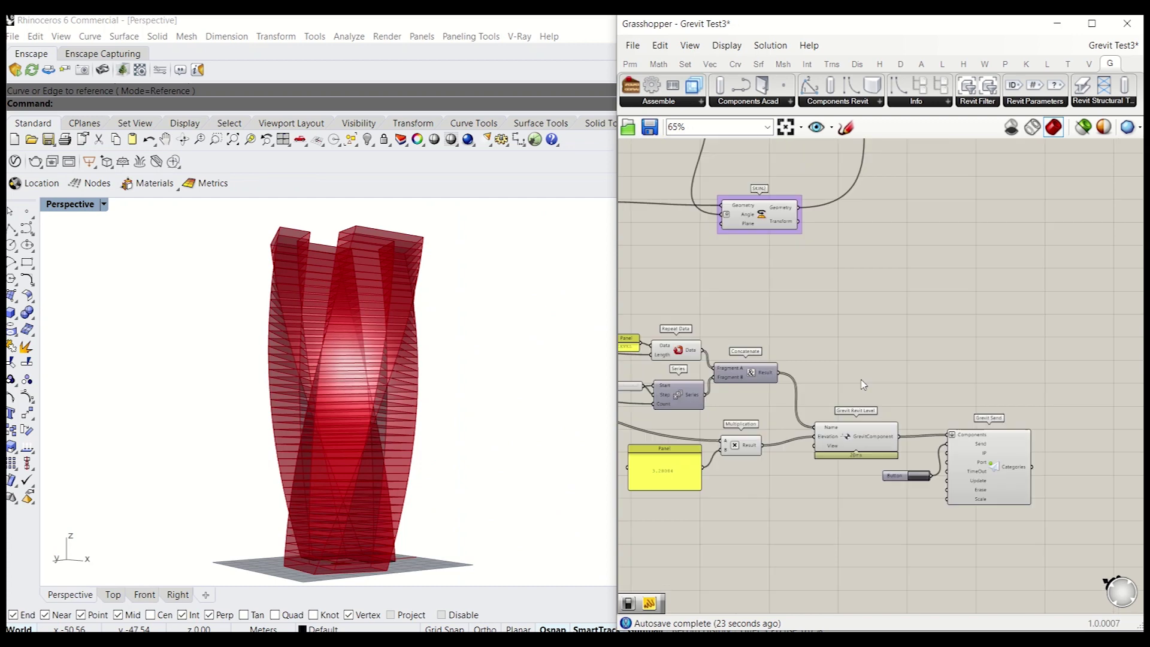
- Return to Grasshopper and connect the Concatenate component's Result output to the Levelbottom input of Grevit Revit Slab
{"action": "scroll", "coordinate": [980, 264], "scroll_direction": "down", "scroll_amount": 3}
{"action": "scroll", "coordinate": [980, 264], "scroll_direction": "up", "scroll_amount": 4}
{"action": "scroll", "coordinate": [980, 264], "scroll_direction": "up", "scroll_amount": 5}
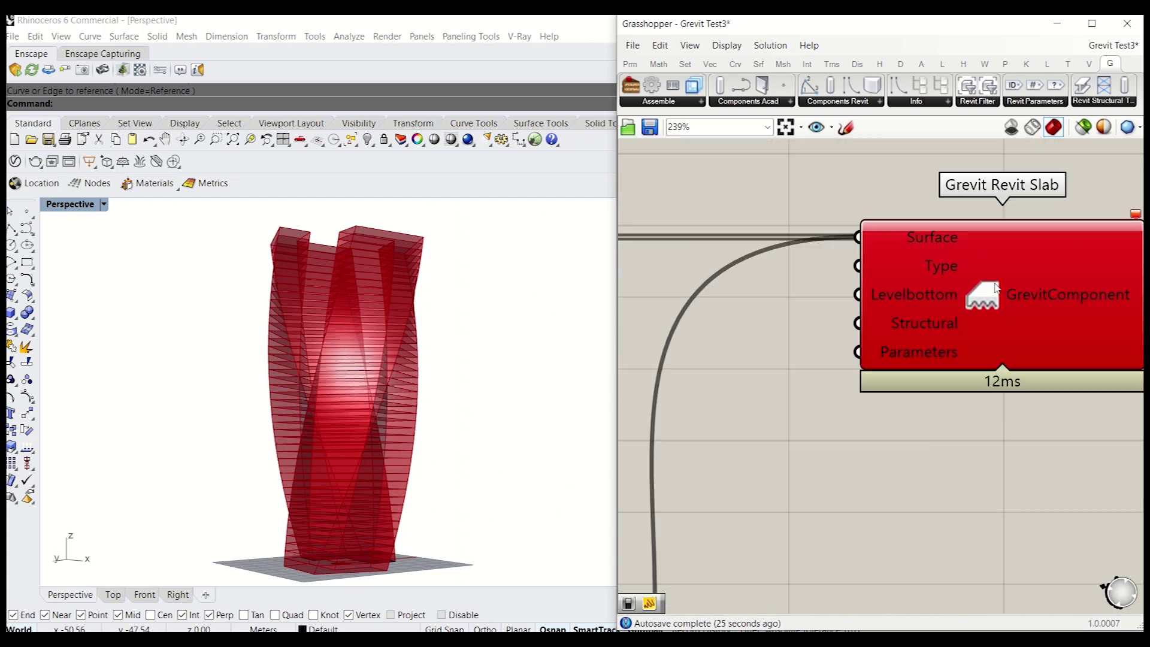
{"action": "left_click", "coordinate": [898, 297]}
{"action": "scroll", "coordinate": [911, 281], "scroll_direction": "down", "scroll_amount": 10}
{"action": "left_click_drag", "start_coordinate": [859, 296], "coordinate": [779, 409]}
{"action": "scroll", "coordinate": [931, 395], "scroll_direction": "up", "scroll_amount": 6}
{"action": "scroll", "coordinate": [892, 458], "scroll_direction": "up", "scroll_amount": 3}
{"action": "scroll", "coordinate": [778, 409], "scroll_direction": "down", "scroll_amount": 3}
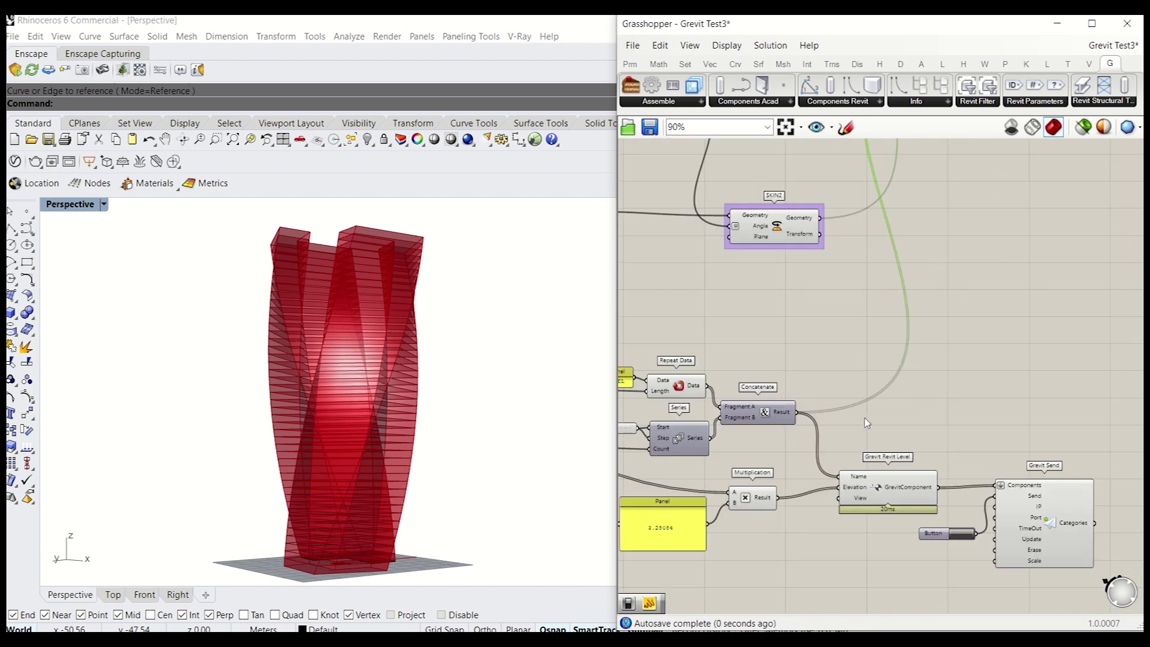
{"action": "scroll", "coordinate": [773, 404], "scroll_direction": "up", "scroll_amount": 2}
{"action": "left_click", "coordinate": [813, 401]}
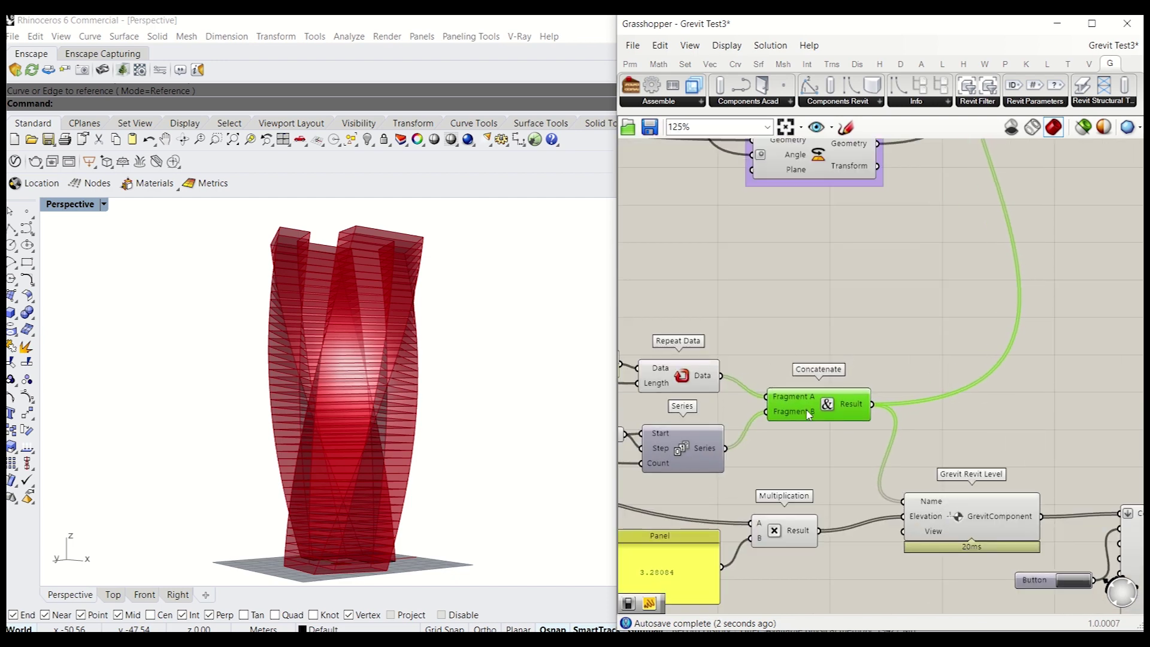
{"action": "scroll", "coordinate": [817, 406], "scroll_direction": "down", "scroll_amount": 4}
{"action": "scroll", "coordinate": [905, 329], "scroll_direction": "up", "scroll_amount": 3}
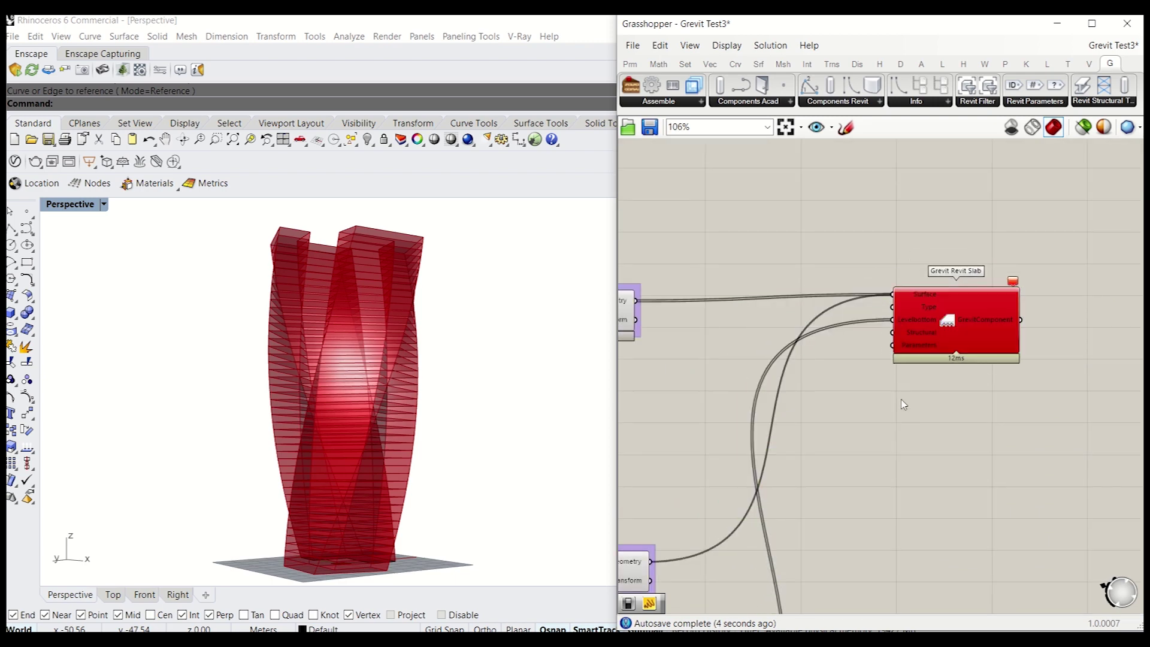
- Create a text panel containing Generic-300 and place it beside the inputs of Grevit Revit Slab
{"action": "scroll", "coordinate": [907, 305], "scroll_direction": "up", "scroll_amount": 3}
{"action": "double_click", "coordinate": [809, 308]}
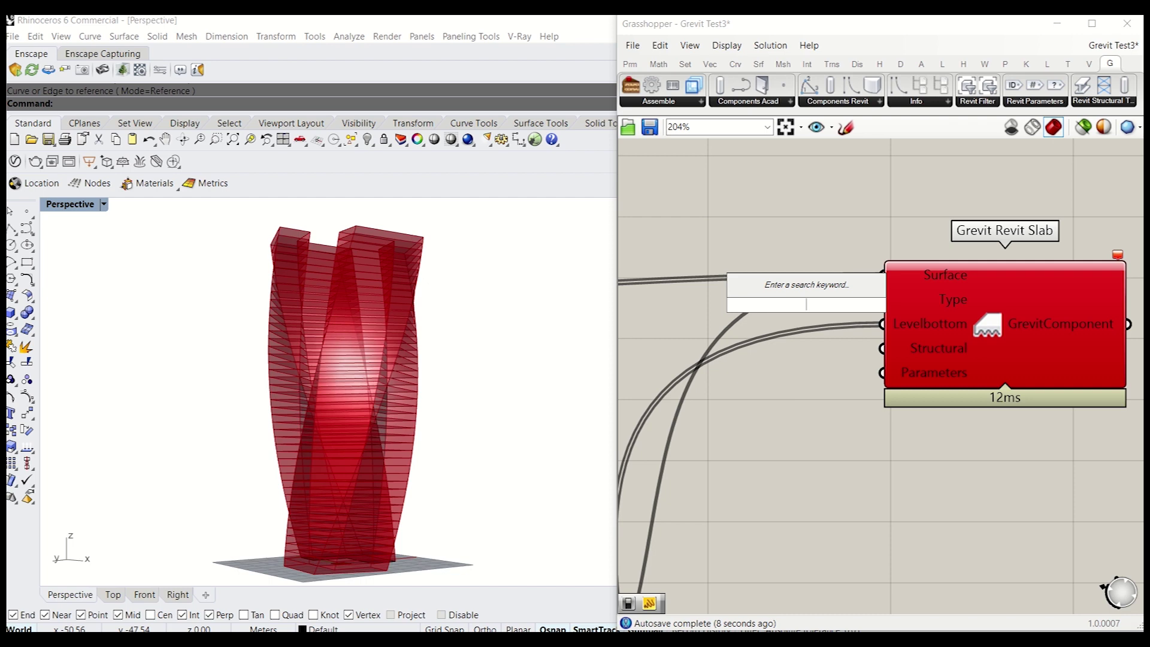
{"action": "type", "text": "//Generic-300"}
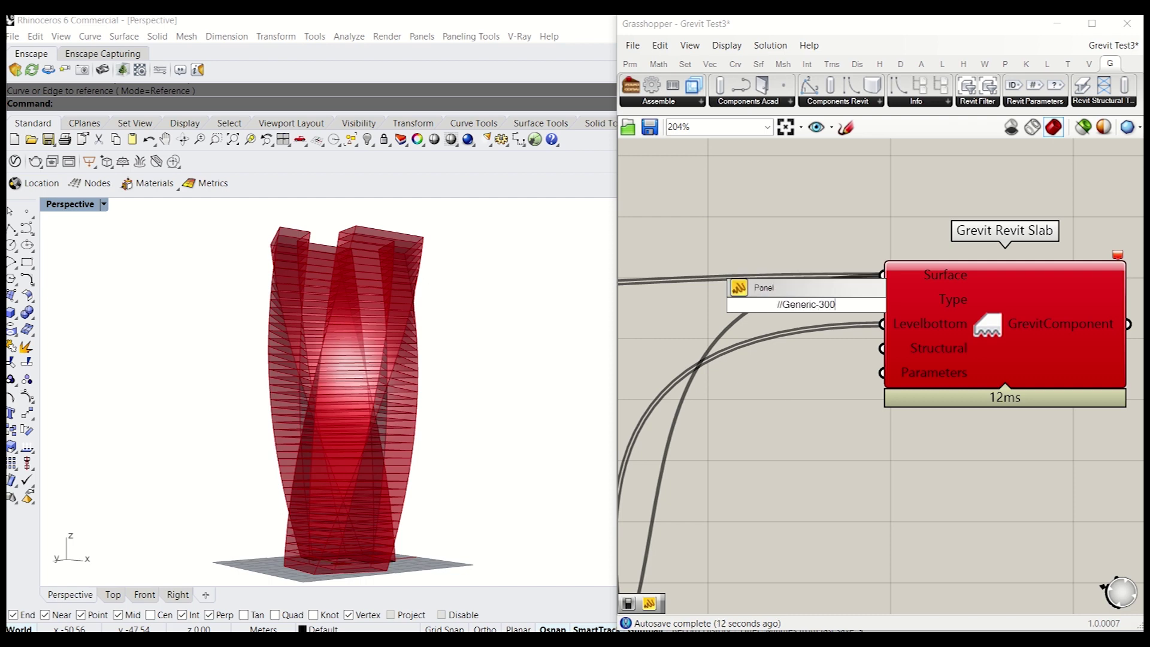
{"action": "key", "text": "Return"}
{"action": "left_click_drag", "start_coordinate": [813, 321], "coordinate": [753, 323]}
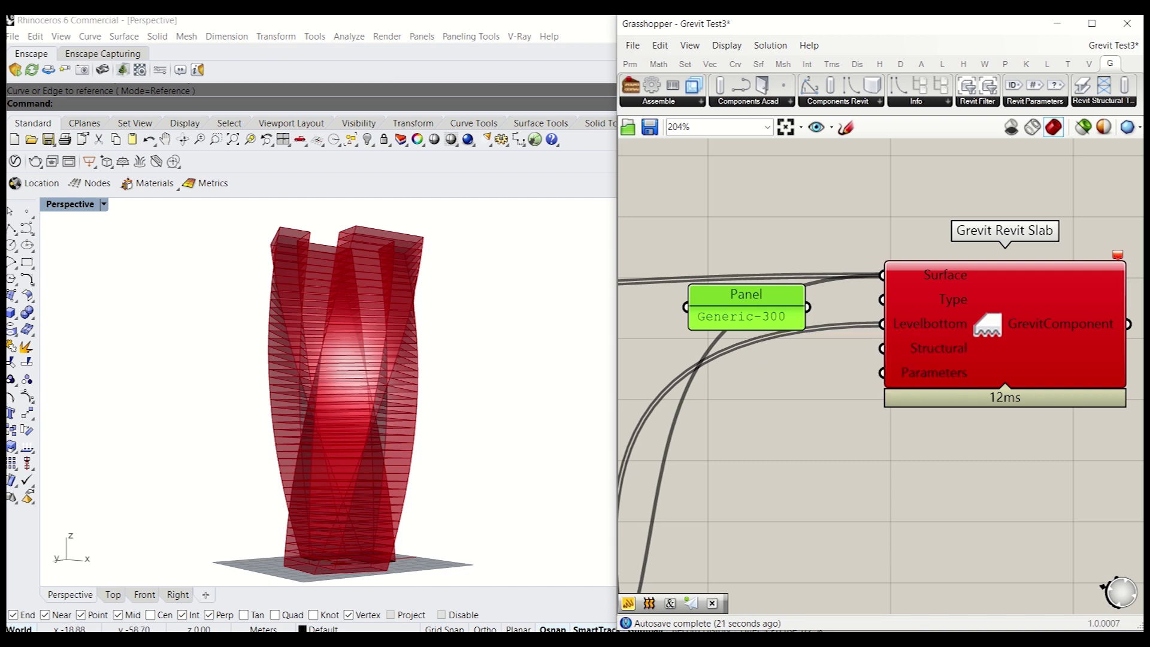
- Switch to Revit and look up the floor types available in the project's floor family
{"action": "key", "text": "alt+Tab"}
{"action": "left_click", "coordinate": [335, 427]}
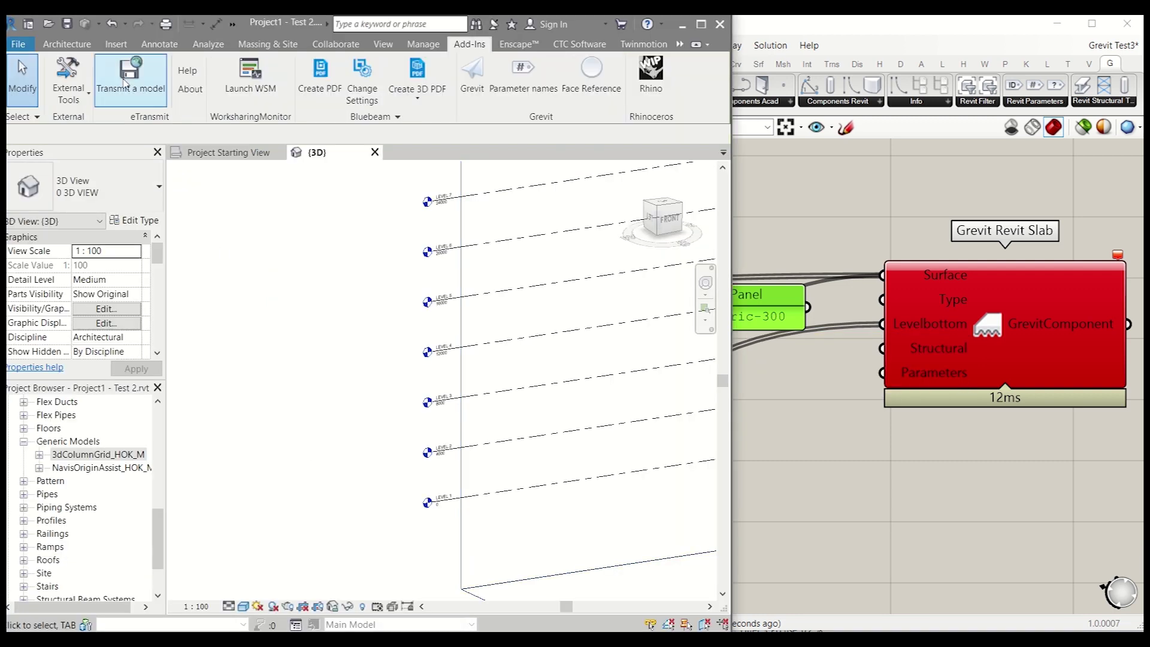
{"action": "left_click", "coordinate": [66, 44]}
{"action": "left_click", "coordinate": [208, 99]}
{"action": "left_click", "coordinate": [668, 375]}
{"action": "left_click", "coordinate": [57, 403]}
{"action": "scroll", "coordinate": [57, 444], "scroll_direction": "up", "scroll_amount": 2}
{"action": "left_click", "coordinate": [24, 494]}
{"action": "left_click", "coordinate": [40, 508]}
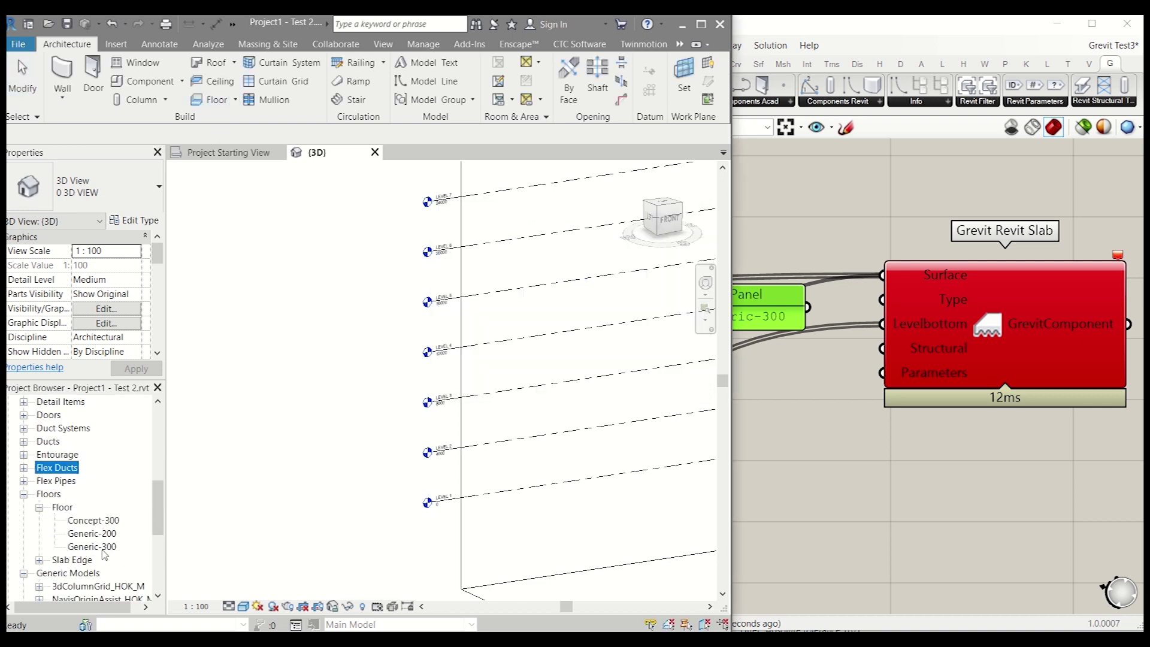
- Return to Grasshopper, connect the Generic-300 panel to the Type input of Grevit Revit Slab, and shift the slab component slightly
{"action": "left_click", "coordinate": [874, 451]}
{"action": "left_click_drag", "start_coordinate": [808, 307], "coordinate": [882, 299]}
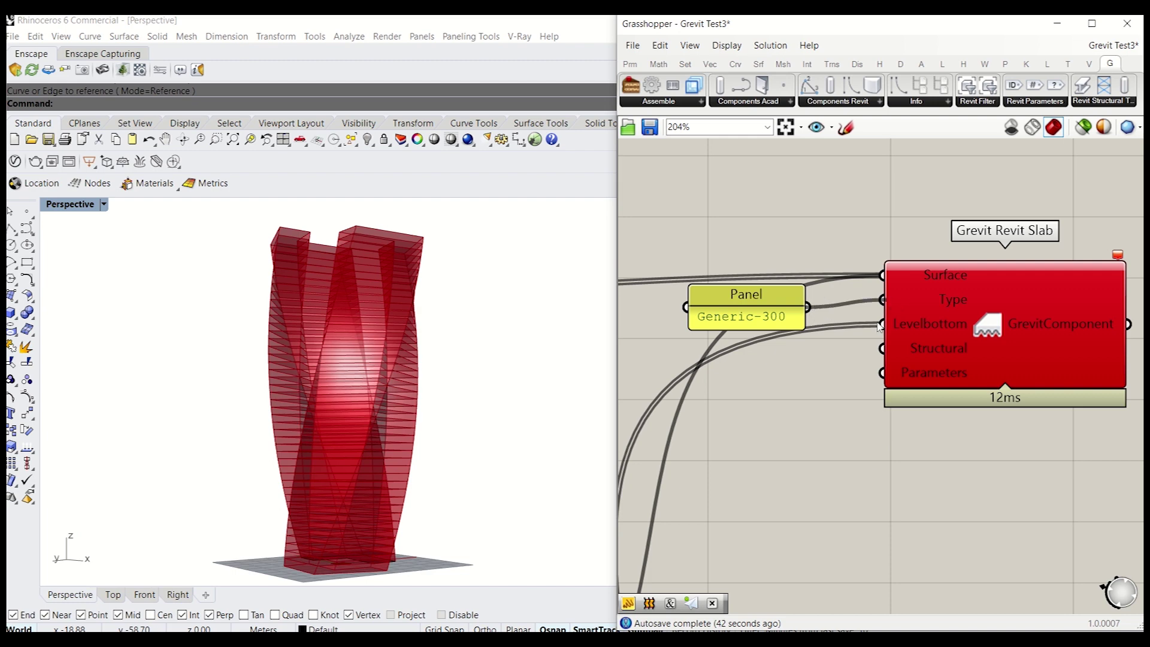
{"action": "scroll", "coordinate": [799, 331], "scroll_direction": "down", "scroll_amount": 3}
{"action": "scroll", "coordinate": [800, 330], "scroll_direction": "up", "scroll_amount": 3}
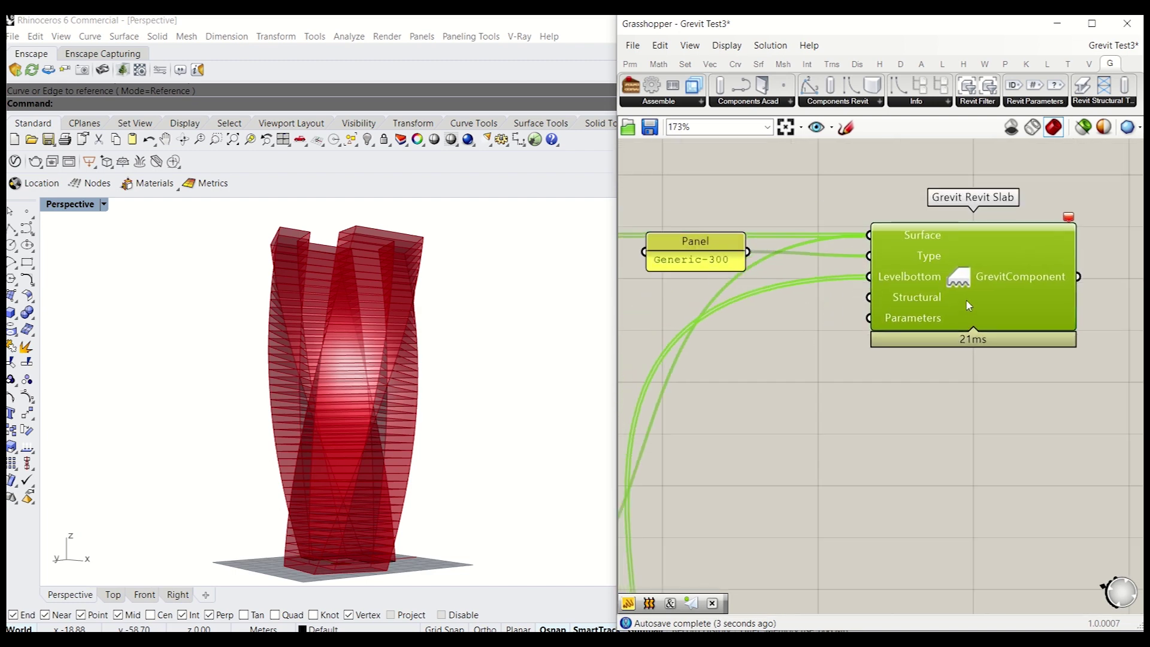
{"action": "left_click_drag", "start_coordinate": [968, 306], "coordinate": [948, 296]}
{"action": "left_click", "coordinate": [808, 391]}
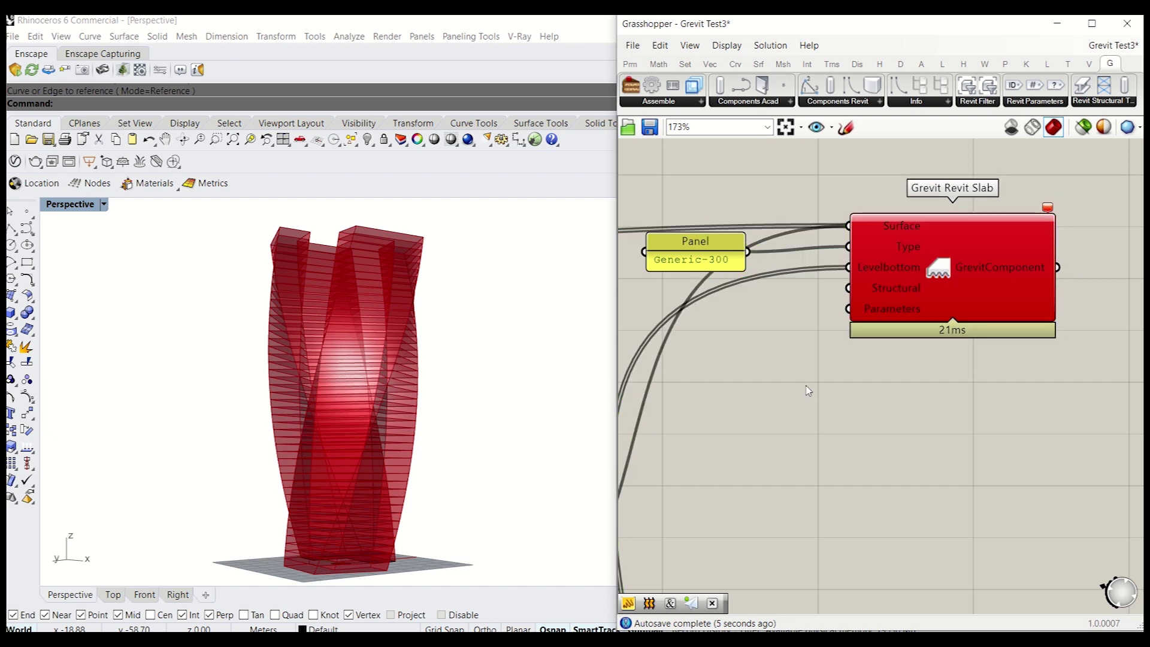
- Examine the error on Grevit Revit Slab and trace its Surface wires back to FLOOR SLAB2 and SKIN2
{"action": "mouse_move", "coordinate": [1049, 210]}
{"action": "scroll", "coordinate": [824, 180], "scroll_direction": "down", "scroll_amount": 2}
{"action": "right_click_drag", "start_coordinate": [683, 187], "coordinate": [1083, 174]}
{"action": "scroll", "coordinate": [863, 264], "scroll_direction": "up", "scroll_amount": 2}
{"action": "left_click", "coordinate": [809, 246]}
{"action": "left_click_drag", "start_coordinate": [809, 248], "coordinate": [819, 262]}
{"action": "left_click", "coordinate": [1019, 305]}
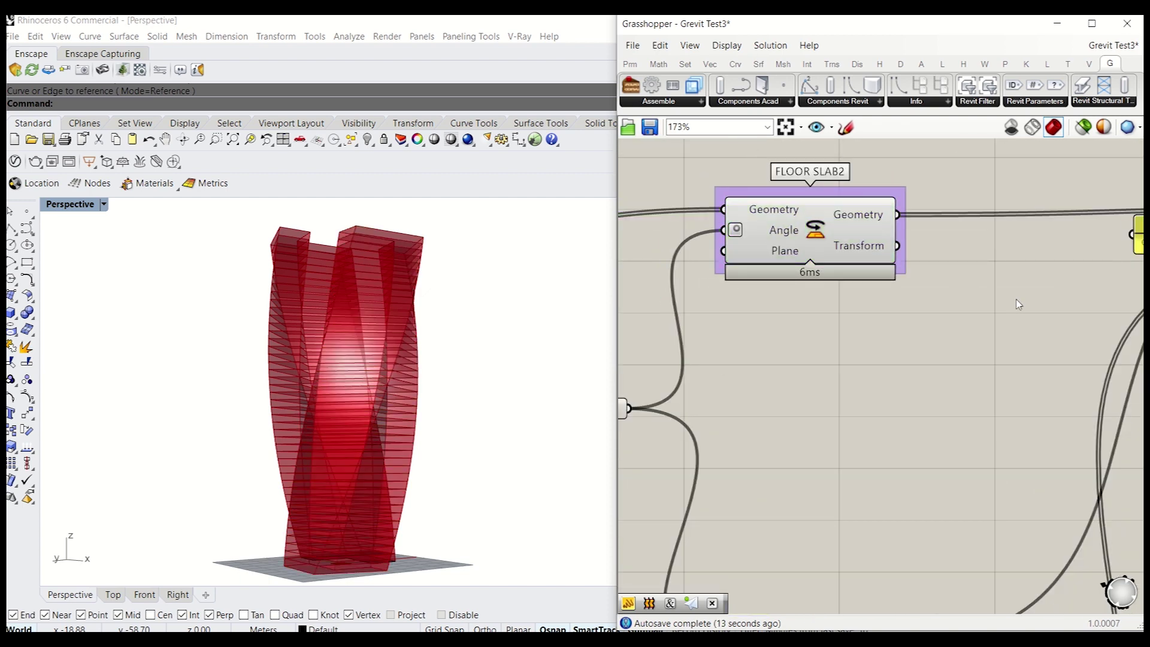
{"action": "left_click", "coordinate": [828, 246]}
{"action": "scroll", "coordinate": [828, 246], "scroll_direction": "down", "scroll_amount": 4}
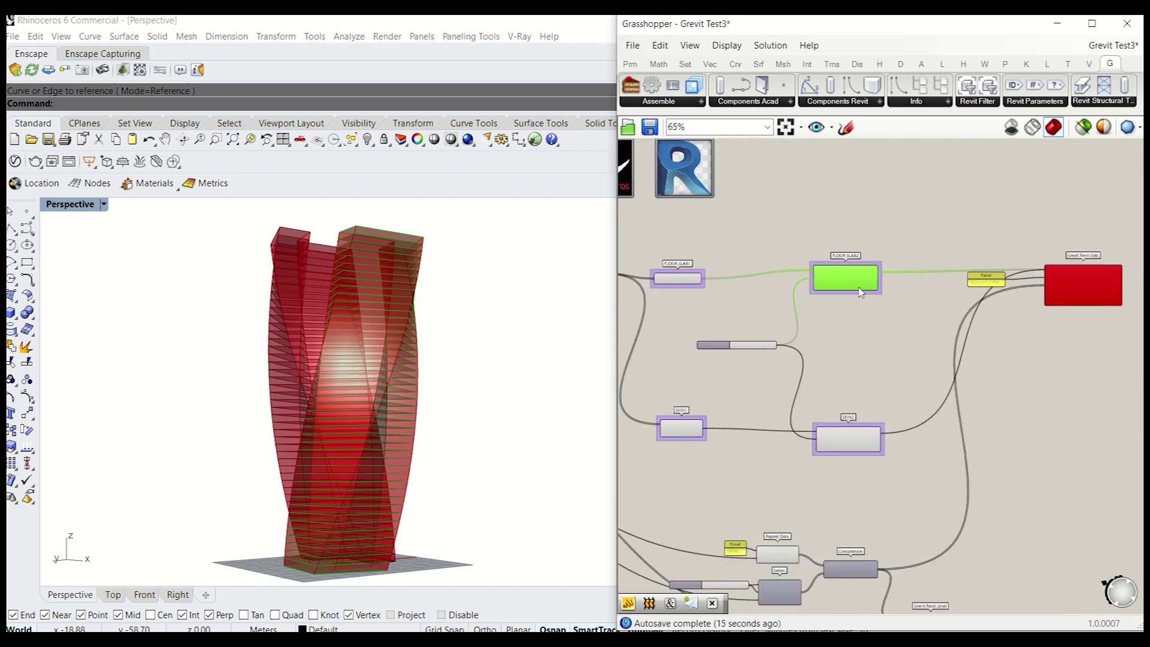
{"action": "scroll", "coordinate": [875, 398], "scroll_direction": "up", "scroll_amount": 3}
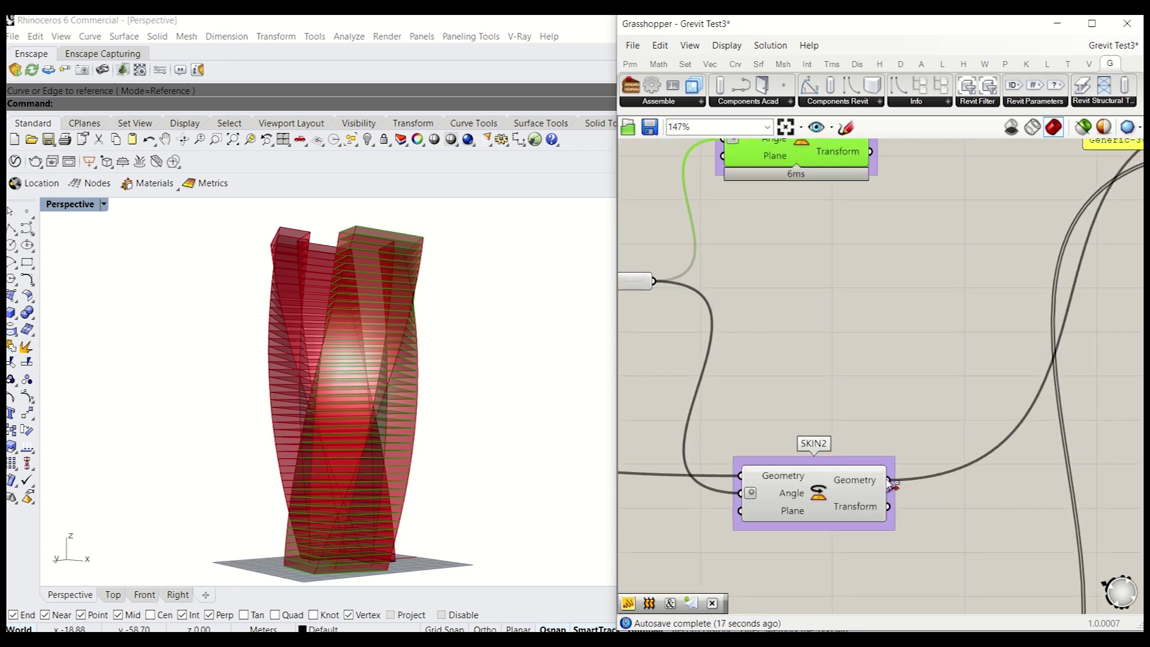
- Disconnect SKIN2's Geometry from the Surface input of Grevit Revit Slab and connect FLOOR SLAB1's Surfaces there alongside FLOOR SLAB2
{"action": "scroll", "coordinate": [838, 400], "scroll_direction": "down", "scroll_amount": 5, "text": "ctrl"}
{"action": "left_click_drag", "start_coordinate": [889, 483], "coordinate": [695, 294], "text": "ctrl"}
{"action": "scroll", "coordinate": [1022, 256], "scroll_direction": "up", "scroll_amount": 4, "text": "ctrl"}
{"action": "scroll", "coordinate": [917, 250], "scroll_direction": "down", "scroll_amount": 7}
{"action": "scroll", "coordinate": [787, 244], "scroll_direction": "up", "scroll_amount": 6}
{"action": "left_click_drag", "start_coordinate": [657, 291], "coordinate": [908, 216]}
{"action": "right_click_drag", "start_coordinate": [958, 224], "coordinate": [873, 224]}
- Rearrange the slab section of the definition so FLOOR SLAB2 sits below FLOOR SLAB1 and Grevit Revit Slab lines up with its wires
{"action": "left_click_drag", "start_coordinate": [862, 283], "coordinate": [870, 260]}
{"action": "scroll", "coordinate": [817, 218], "scroll_direction": "down", "scroll_amount": 6}
{"action": "scroll", "coordinate": [1043, 233], "scroll_direction": "up", "scroll_amount": 6}
{"action": "mouse_move", "coordinate": [949, 295]}
{"action": "left_mouse_down"}
{"action": "mouse_move", "coordinate": [949, 251]}
{"action": "mouse_move", "coordinate": [960, 276]}
{"action": "left_mouse_up"}
{"action": "left_click", "coordinate": [890, 176]}
{"action": "scroll", "coordinate": [890, 175], "scroll_direction": "down", "scroll_amount": 3}
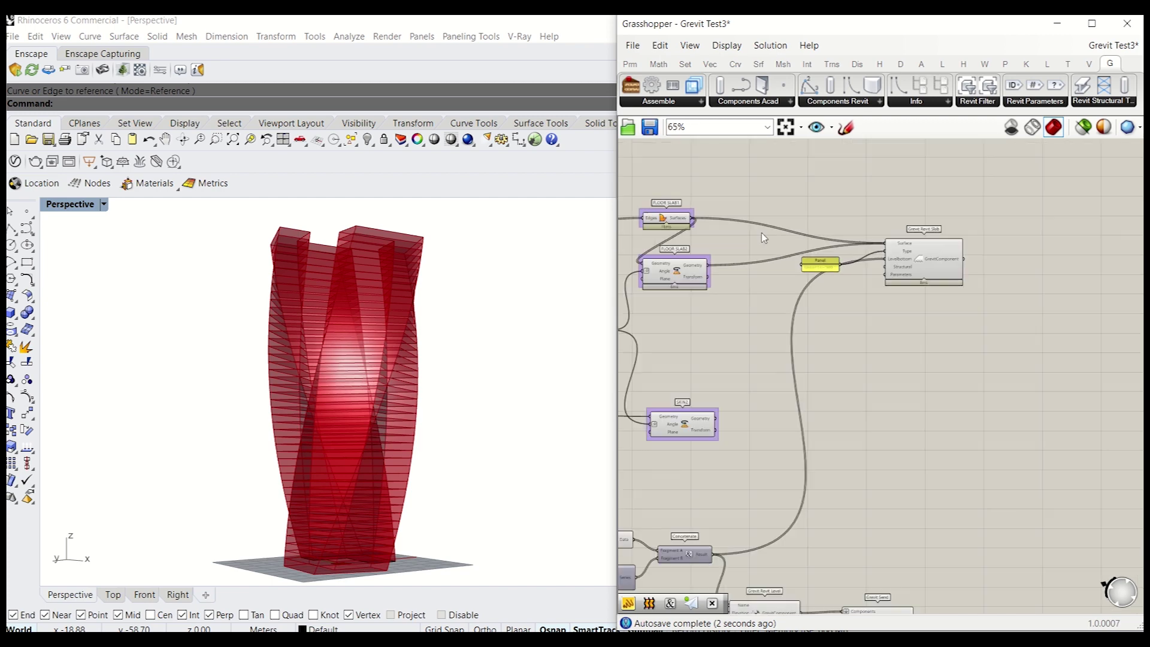
{"action": "scroll", "coordinate": [771, 243], "scroll_direction": "up", "scroll_amount": 4}
{"action": "scroll", "coordinate": [775, 350], "scroll_direction": "down", "scroll_amount": 3}
{"action": "right_click_drag", "start_coordinate": [893, 308], "coordinate": [823, 301]}
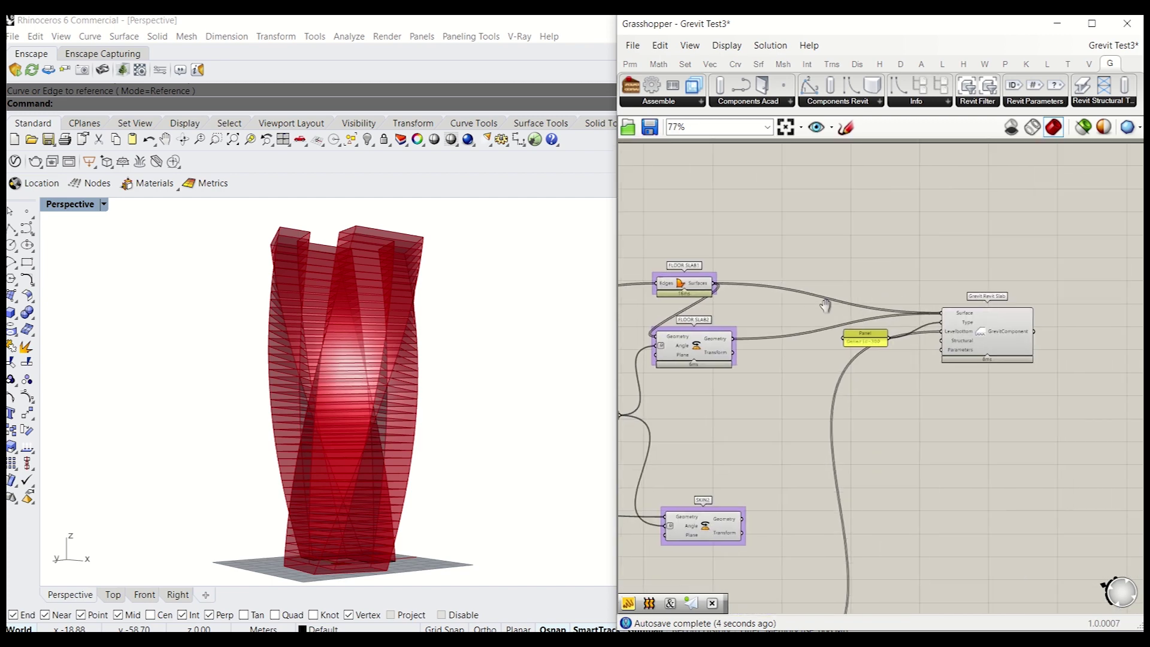
{"action": "scroll", "coordinate": [997, 336], "scroll_direction": "up", "scroll_amount": 3}
{"action": "left_click", "coordinate": [1000, 336]}
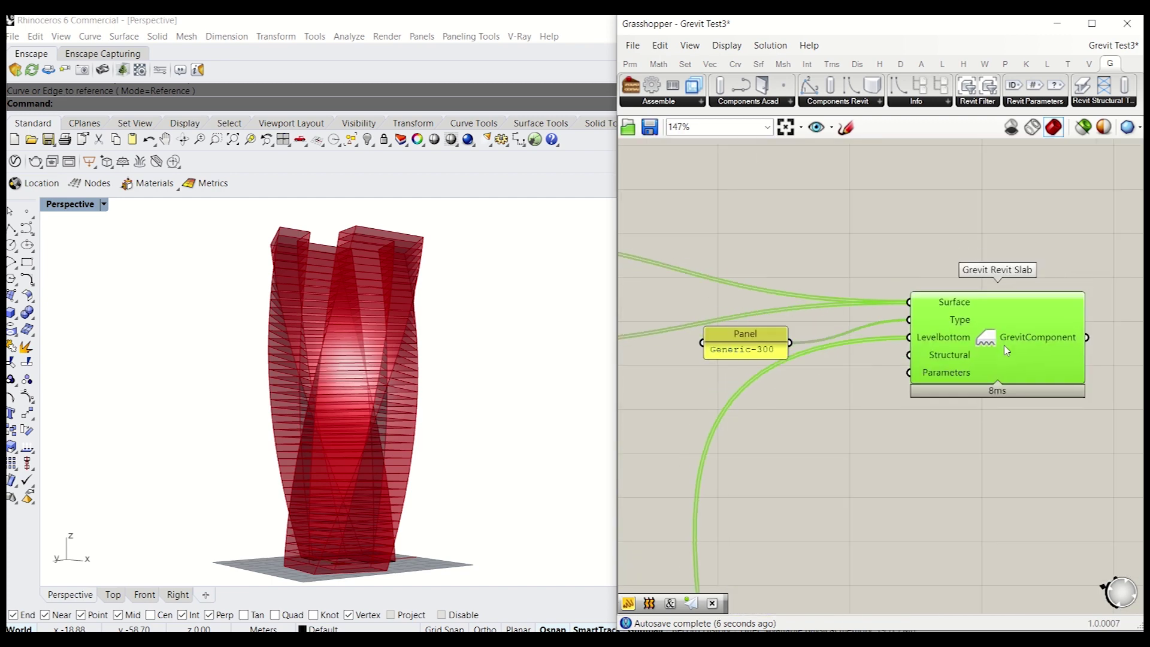
{"action": "left_click", "coordinate": [808, 249]}
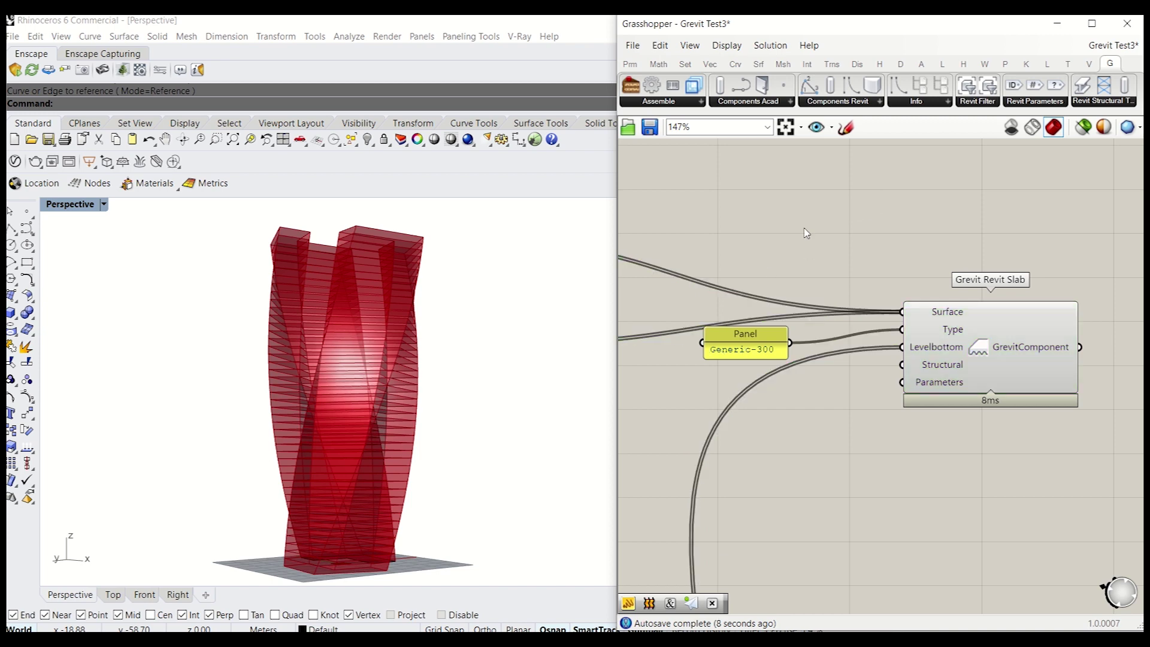
- Place a second Grevit Send component beside Grevit Revit Slab and connect the slab's GrevitComponent output to its Components input
{"action": "scroll", "coordinate": [807, 234], "scroll_direction": "down", "scroll_amount": 6}
{"action": "left_click", "coordinate": [659, 102]}
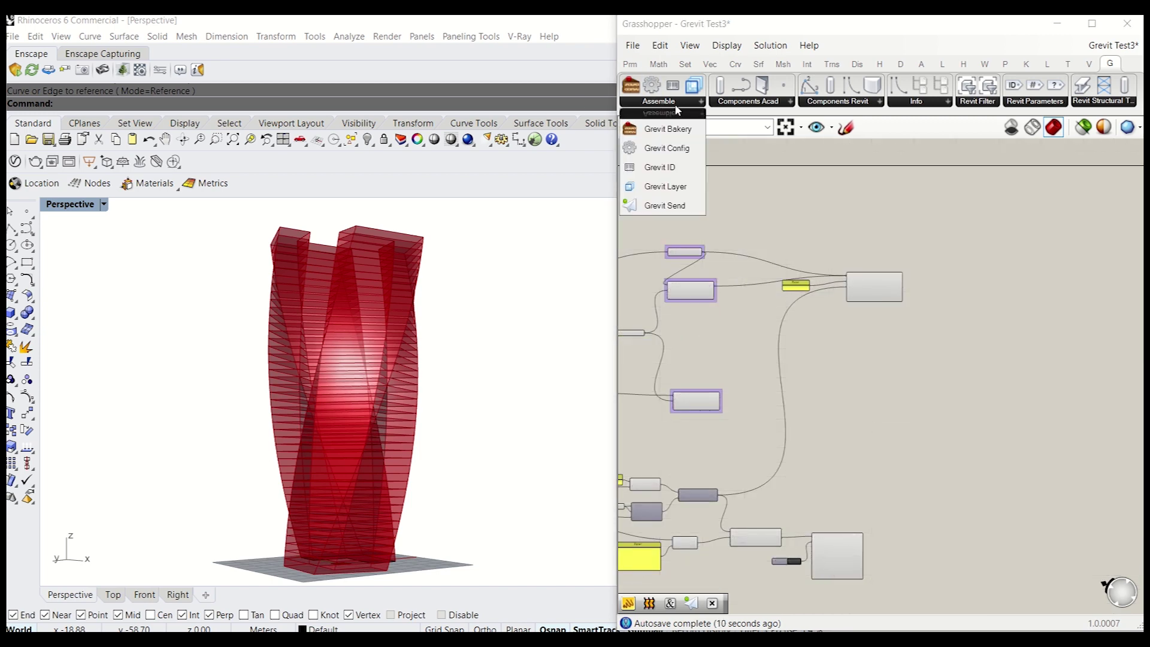
{"action": "left_click", "coordinate": [669, 210]}
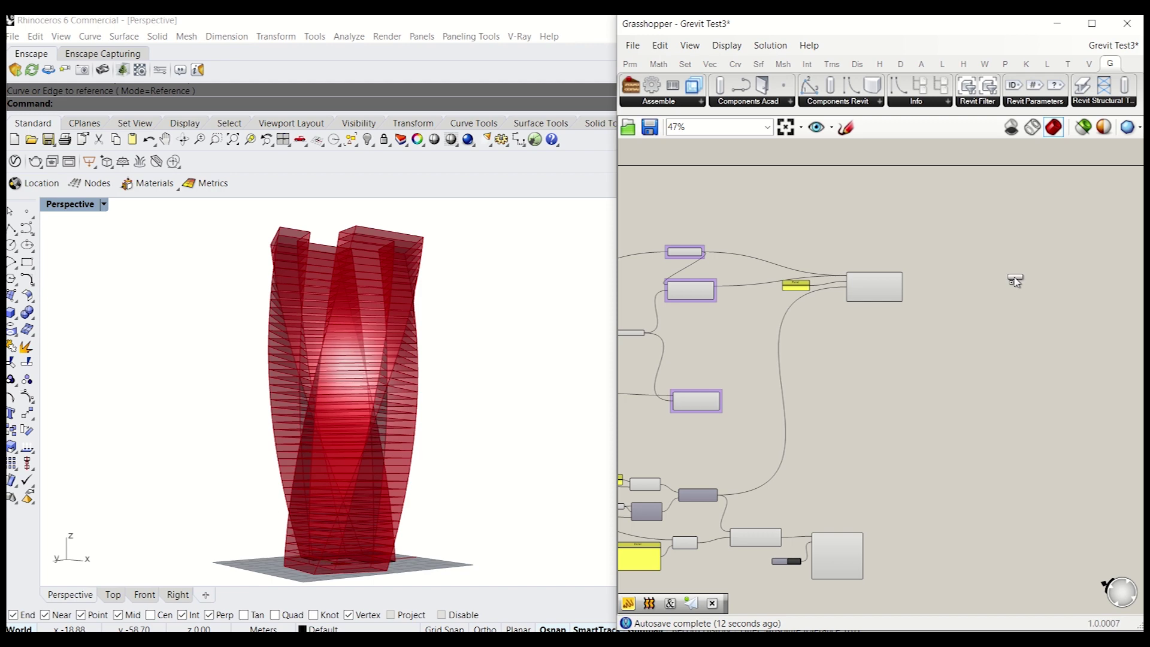
{"action": "left_click", "coordinate": [1041, 281]}
{"action": "scroll", "coordinate": [1041, 280], "scroll_direction": "up", "scroll_amount": 3}
{"action": "left_click_drag", "start_coordinate": [1061, 280], "coordinate": [892, 319]}
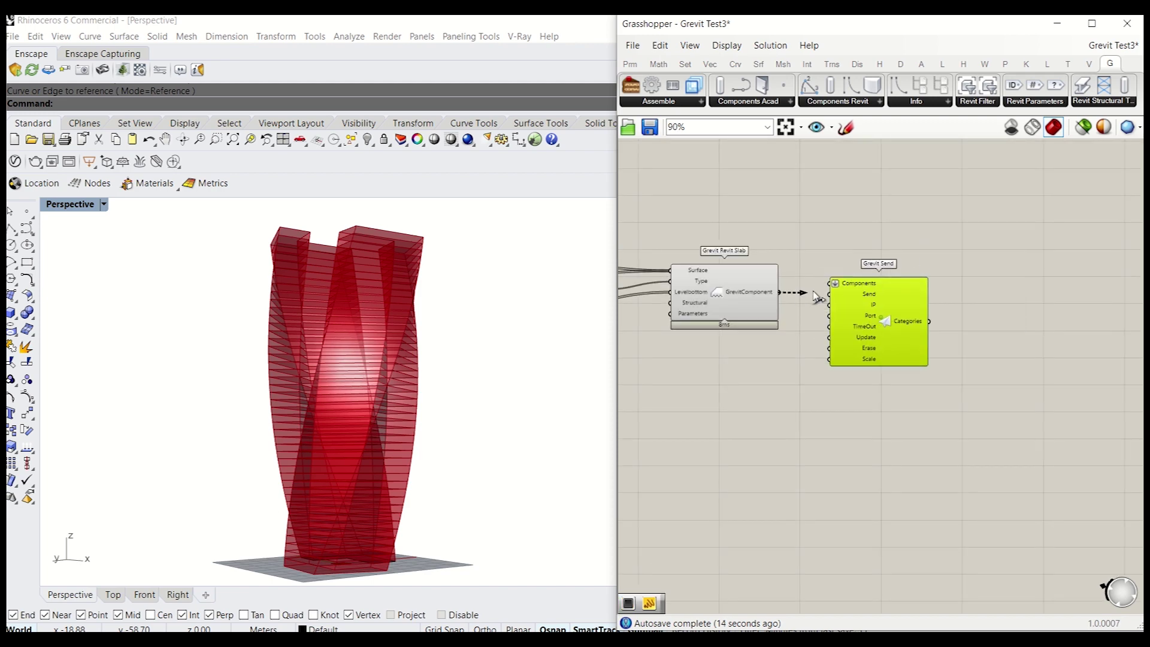
{"action": "left_click_drag", "start_coordinate": [817, 296], "coordinate": [829, 284]}
- Add a Button component below Grevit Revit Slab and connect it to the Send input of the new Grevit Send
{"action": "double_click", "coordinate": [766, 355]}
{"action": "type", "text": "button"}
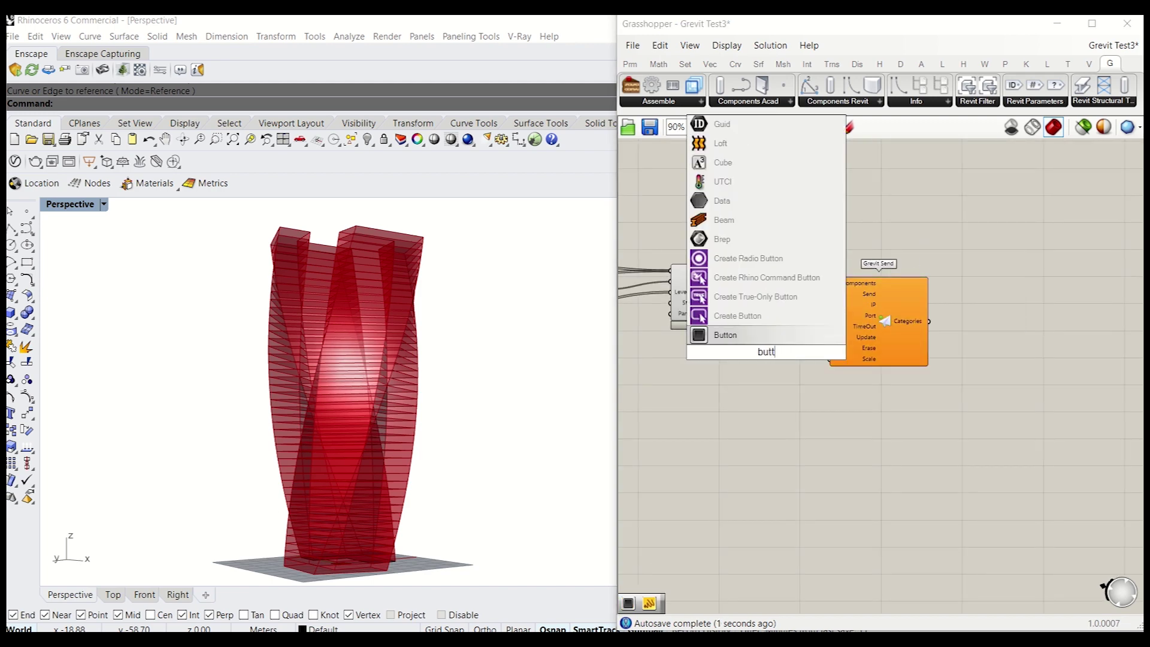
{"action": "key", "text": "Return"}
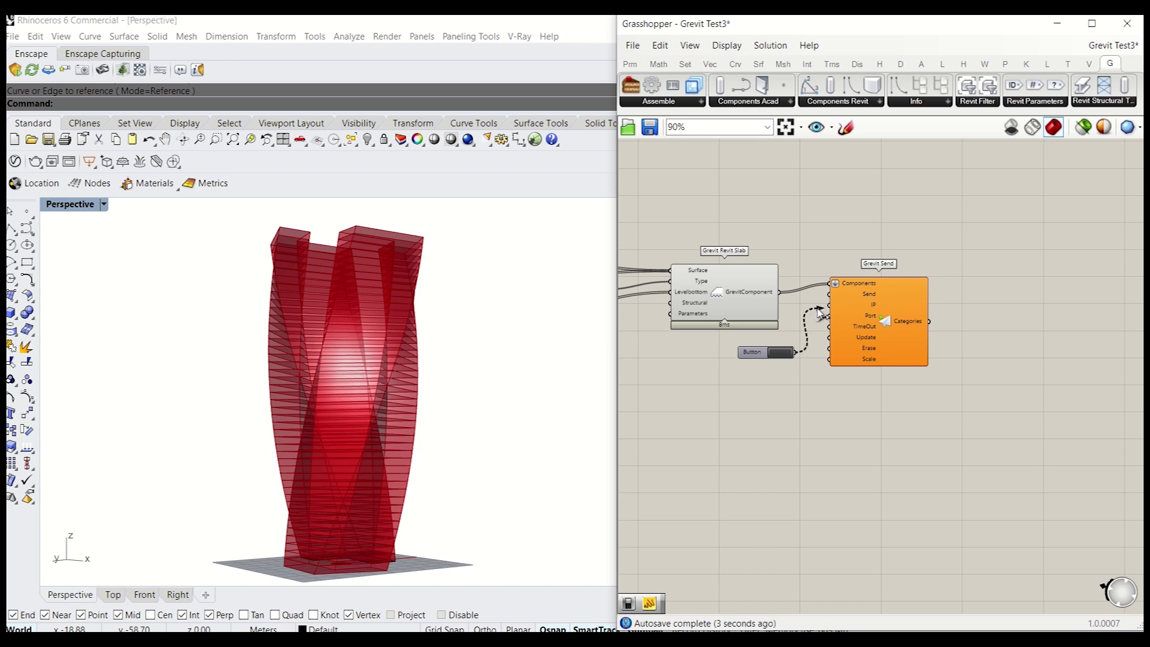
{"action": "left_click_drag", "start_coordinate": [820, 313], "coordinate": [831, 294]}
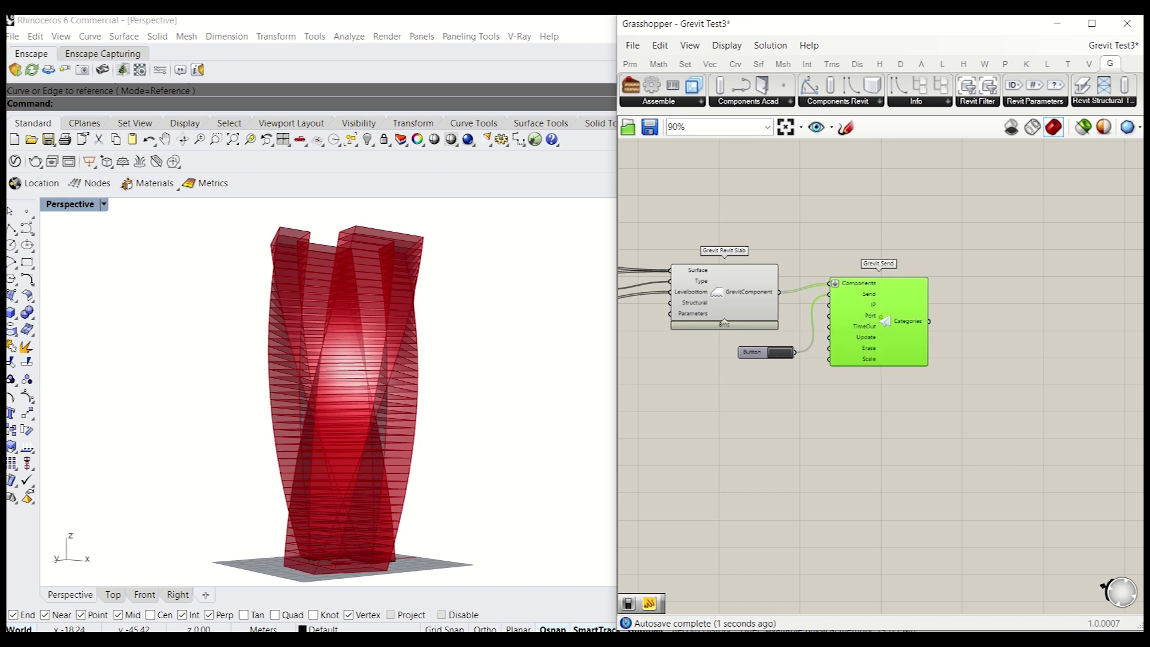
- Switch to Revit, start Grevit, send the floor slabs from Grasshopper, accept the sketch warnings and inspect the slabs in the 3D view
{"action": "key", "text": "alt+Tab"}
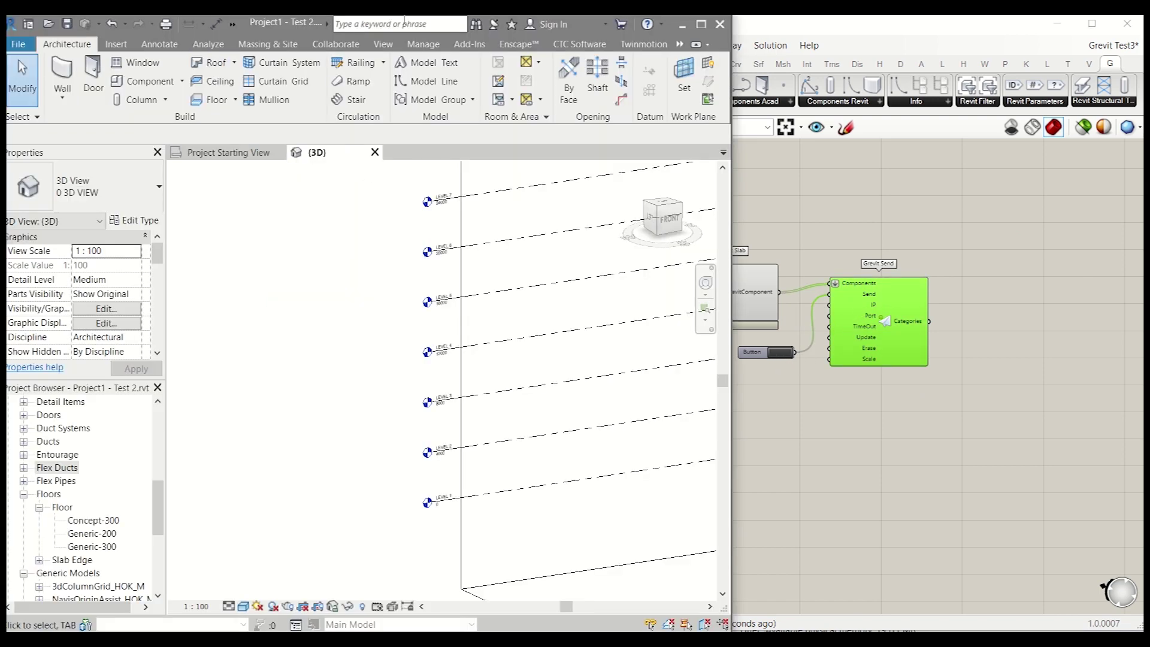
{"action": "left_click", "coordinate": [469, 44]}
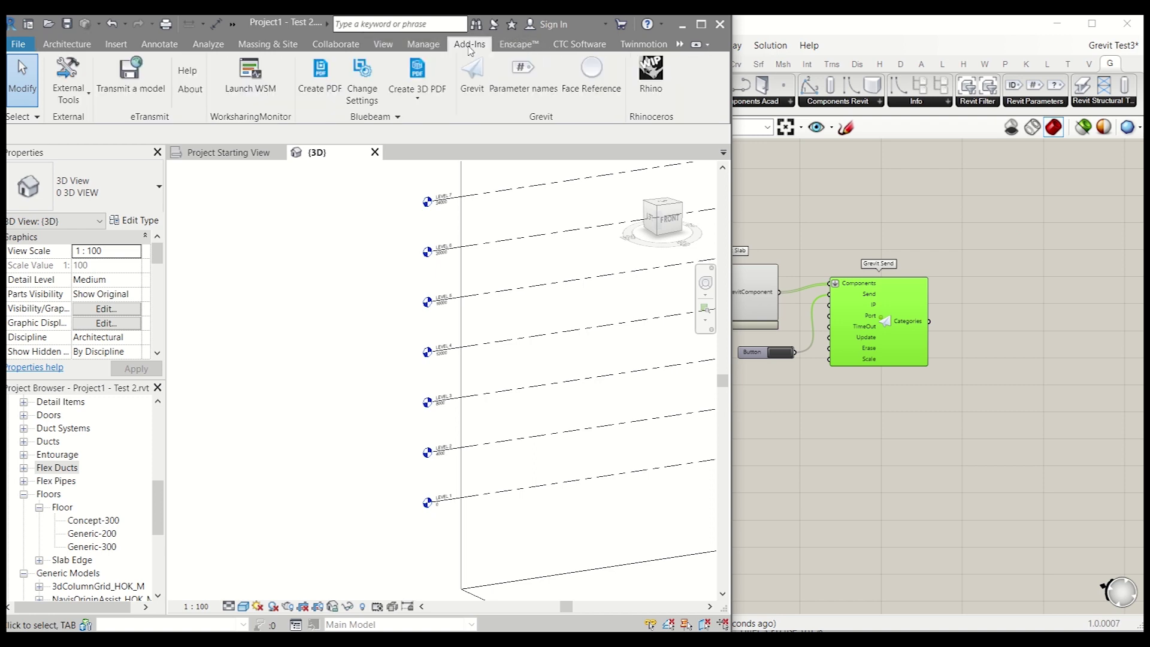
{"action": "left_click", "coordinate": [472, 73]}
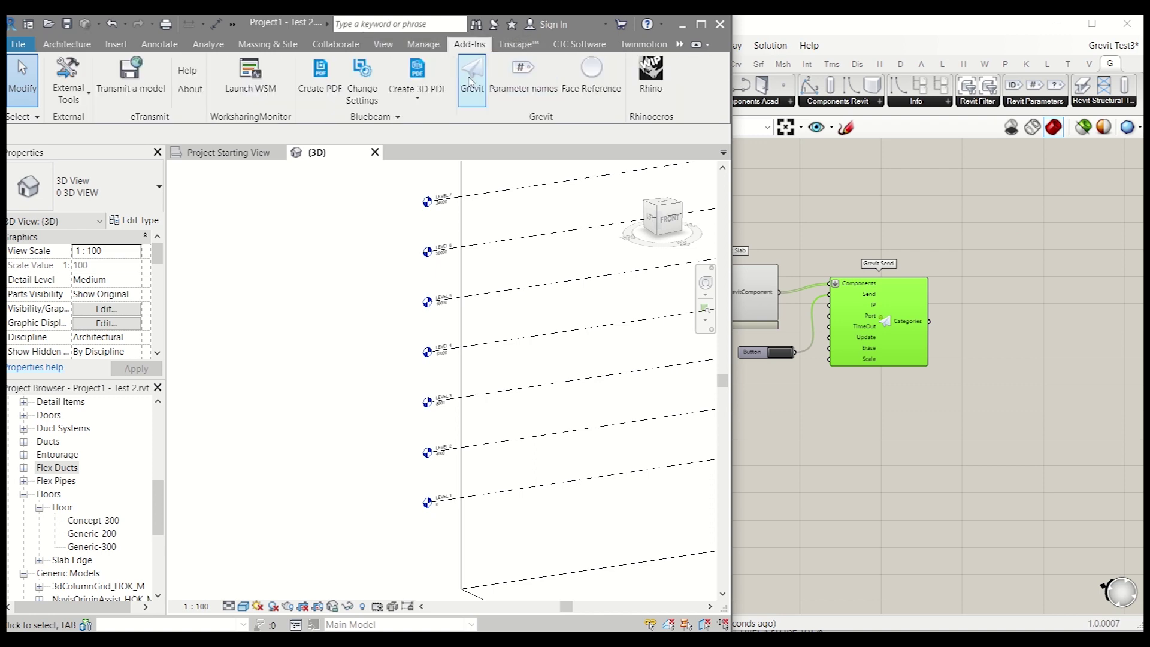
{"action": "left_click", "coordinate": [877, 238]}
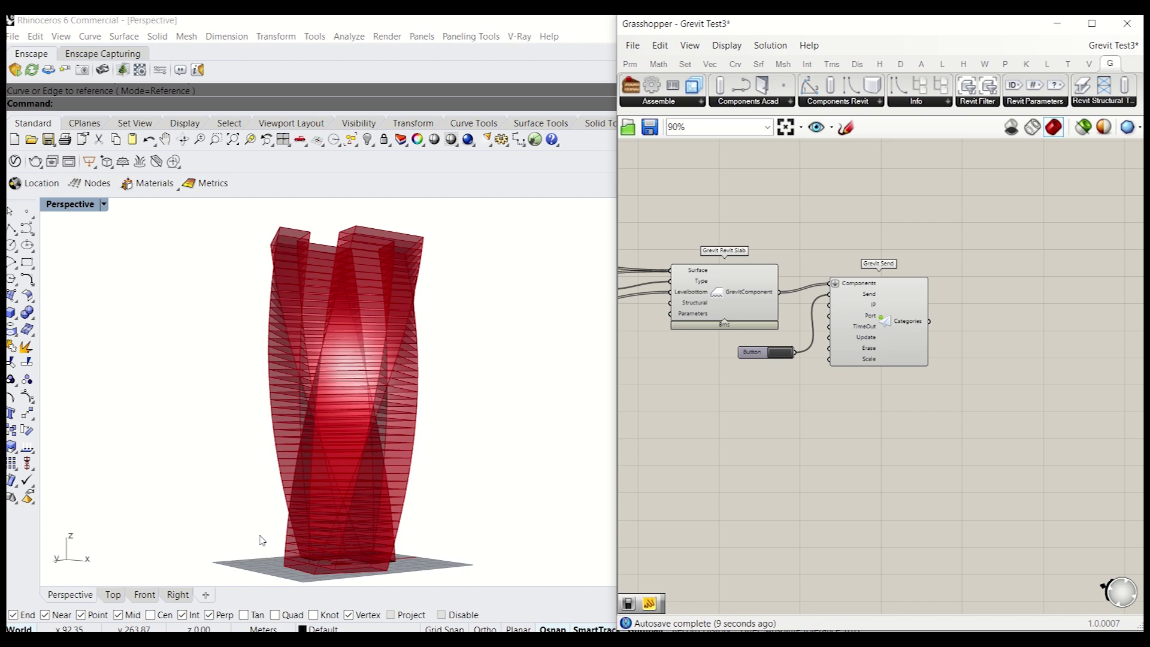
{"action": "left_click", "coordinate": [236, 639]}
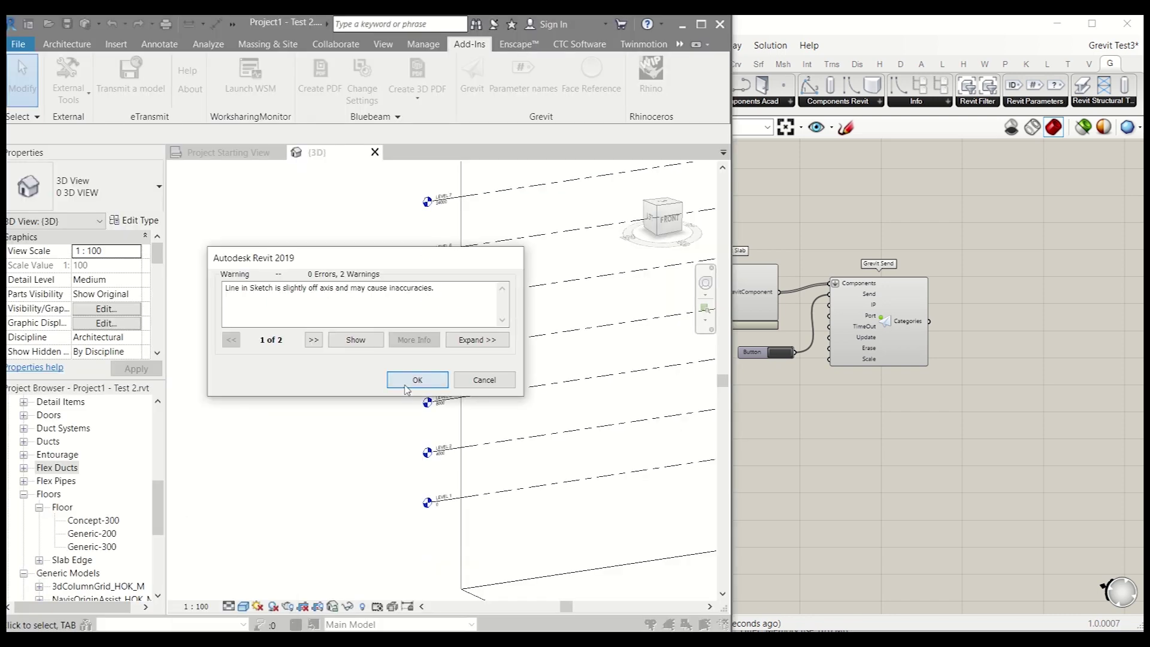
{"action": "left_click", "coordinate": [417, 380]}
{"action": "scroll", "coordinate": [332, 444], "scroll_direction": "down", "scroll_amount": 5}
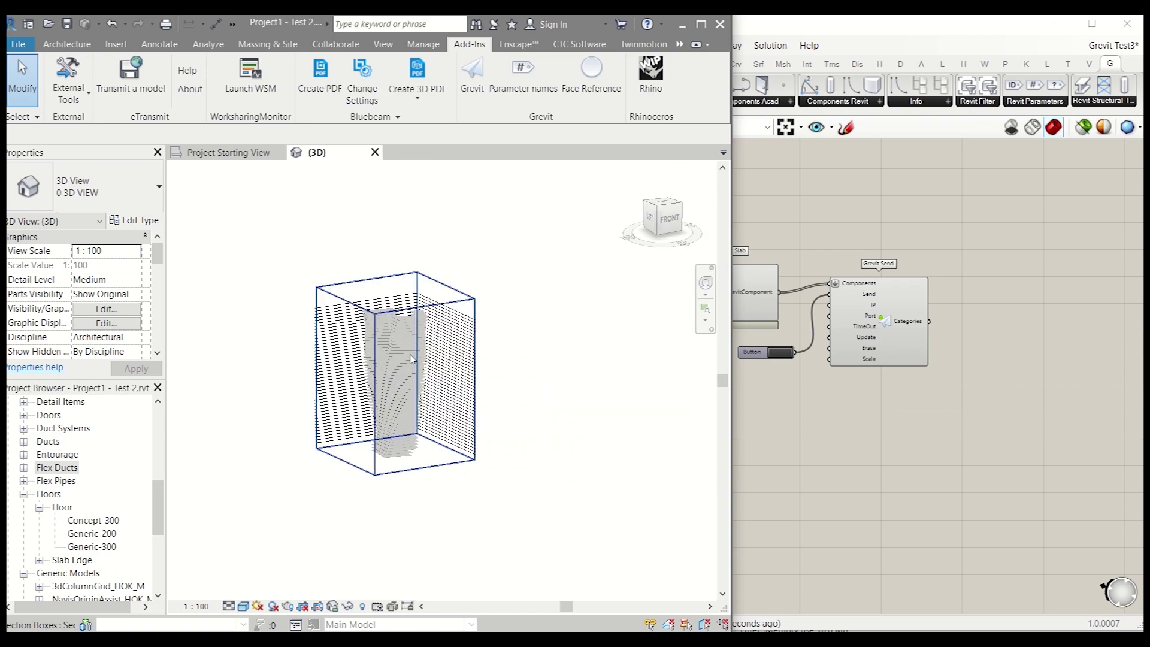
{"action": "scroll", "coordinate": [407, 338], "scroll_direction": "up", "scroll_amount": 3}
{"action": "middle_click_drag", "start_coordinate": [376, 416], "coordinate": [367, 438], "text": "shift"}
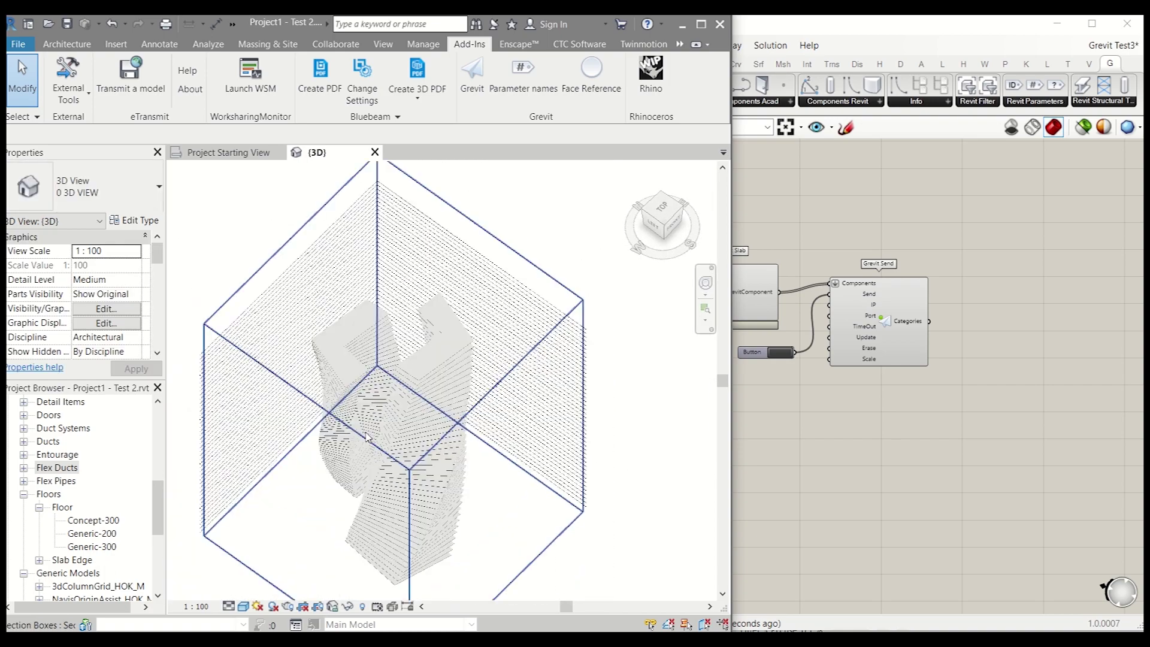
{"action": "scroll", "coordinate": [366, 438], "scroll_direction": "up", "scroll_amount": 1}
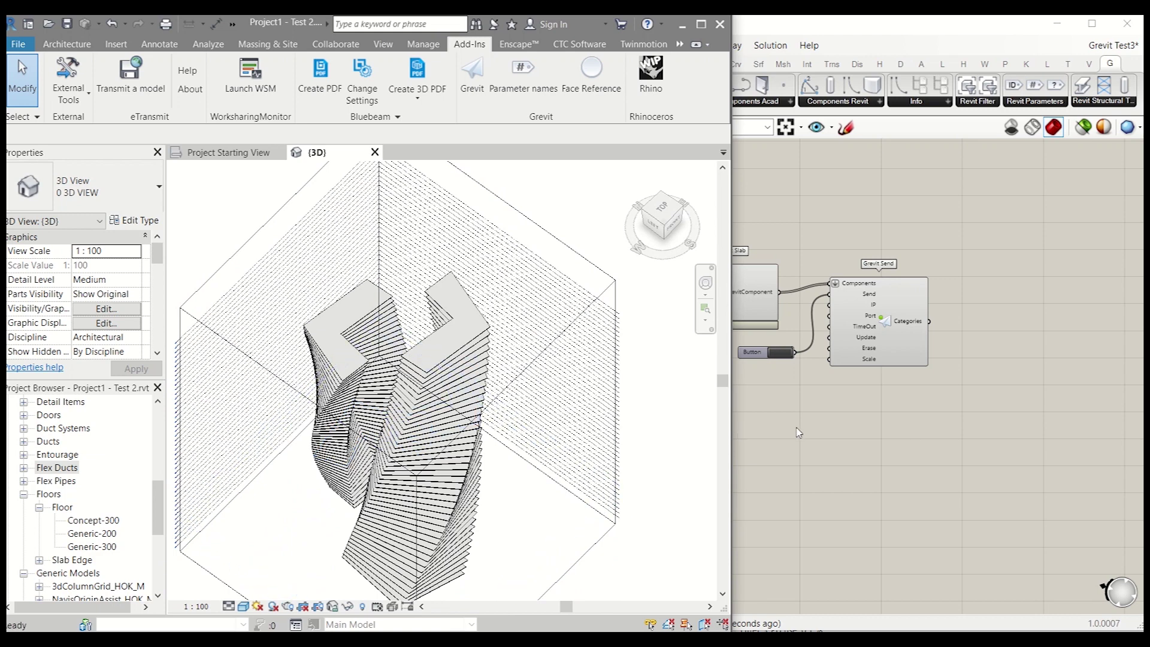
- Return to Grasshopper and move SKIN1 and SKIN2 into the open area above the level components, with SKIN2 below SKIN1
{"action": "left_click", "coordinate": [799, 430]}
{"action": "scroll", "coordinate": [812, 347], "scroll_direction": "down", "scroll_amount": 5}
{"action": "right_click_drag", "start_coordinate": [776, 422], "coordinate": [951, 360]}
{"action": "scroll", "coordinate": [769, 378], "scroll_direction": "up", "scroll_amount": 4}
{"action": "right_click_drag", "start_coordinate": [769, 379], "coordinate": [895, 322]}
{"action": "left_click_drag", "start_coordinate": [947, 292], "coordinate": [975, 326]}
{"action": "left_click_drag", "start_coordinate": [750, 267], "coordinate": [962, 244]}
{"action": "right_click_drag", "start_coordinate": [991, 244], "coordinate": [917, 253]}
{"action": "left_click", "coordinate": [926, 239]}
{"action": "mouse_move", "coordinate": [905, 324]}
{"action": "left_mouse_down"}
{"action": "mouse_move", "coordinate": [904, 337]}
{"action": "mouse_move", "coordinate": [903, 316]}
{"action": "left_mouse_up"}
{"action": "right_click_drag", "start_coordinate": [1007, 268], "coordinate": [887, 278]}
{"action": "left_click", "coordinate": [932, 160]}
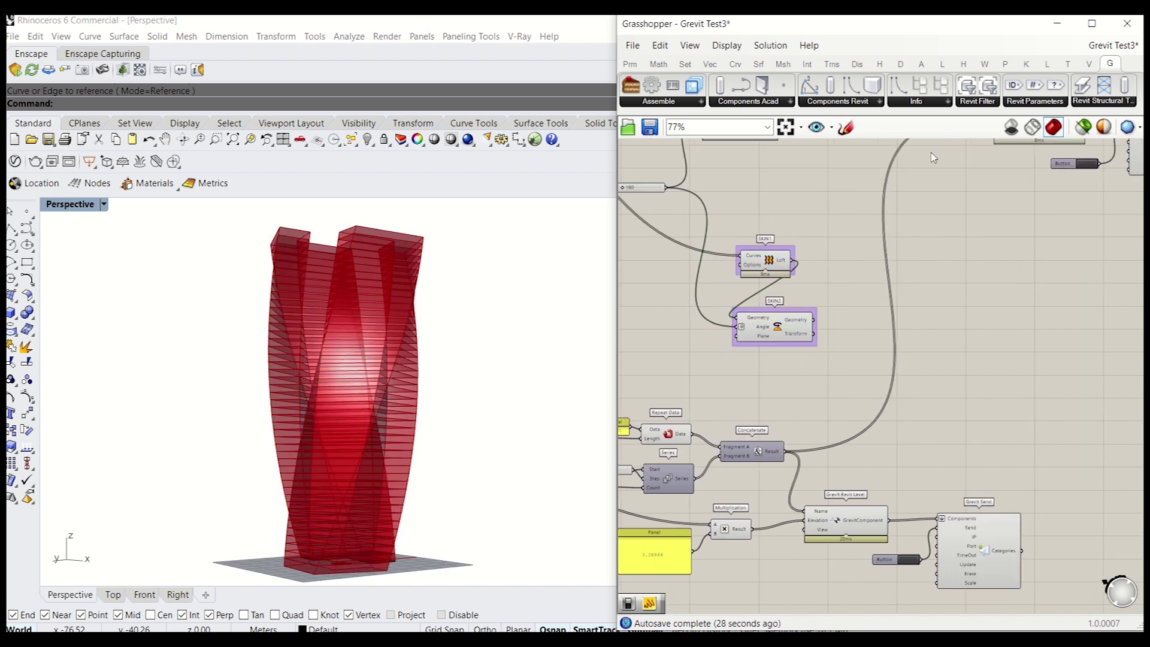
- Place a Grevit Revit Adaptive Component well to the right of SKIN1 and SKIN2, leaving room between them
{"action": "left_click", "coordinate": [869, 103]}
{"action": "left_click", "coordinate": [847, 126]}
{"action": "left_click", "coordinate": [986, 239]}
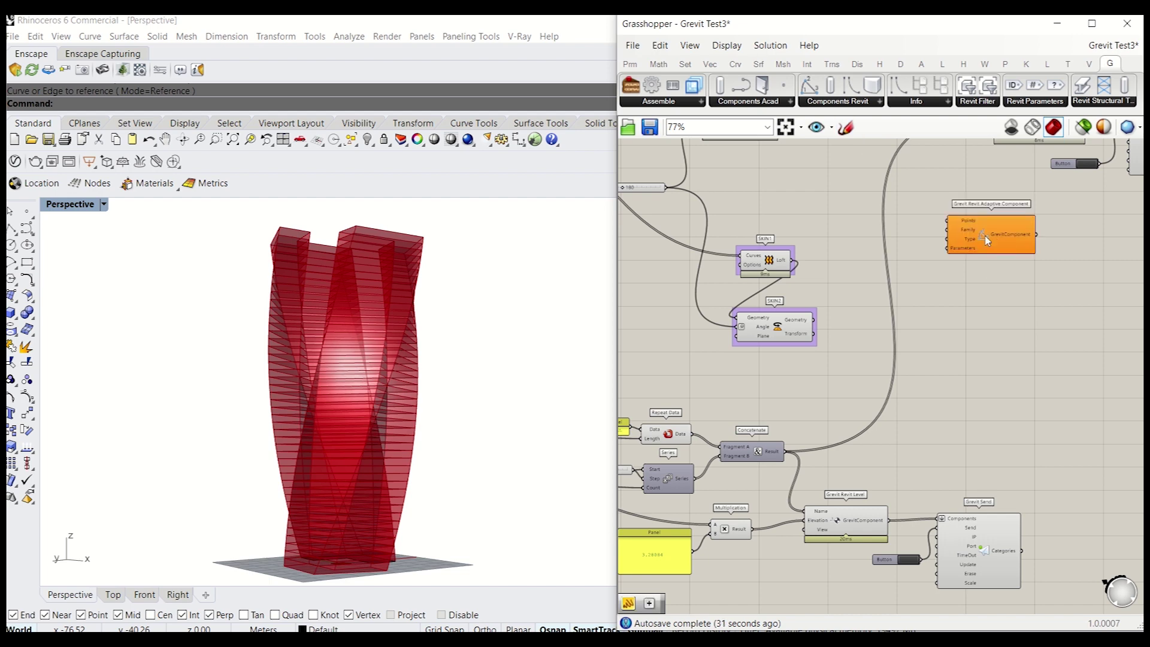
{"action": "left_click", "coordinate": [987, 241]}
{"action": "scroll", "coordinate": [983, 258], "scroll_direction": "up", "scroll_amount": 4}
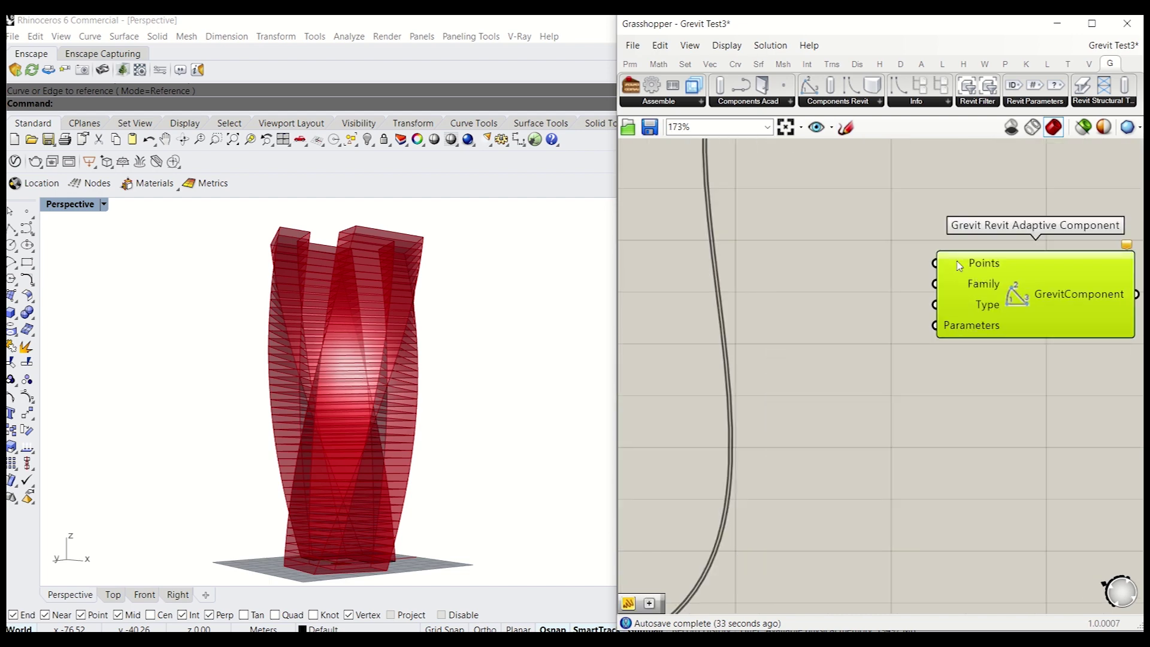
{"action": "scroll", "coordinate": [946, 265], "scroll_direction": "down", "scroll_amount": 2}
{"action": "left_click_drag", "start_coordinate": [1018, 285], "coordinate": [1089, 288]}
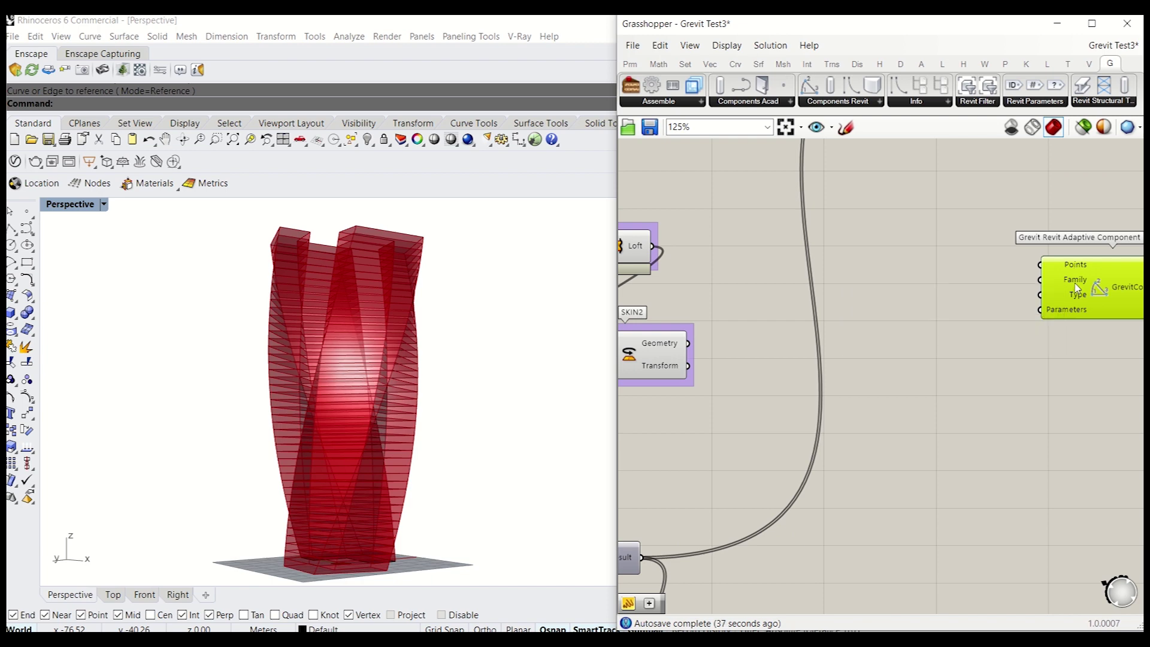
{"action": "right_click_drag", "start_coordinate": [1076, 286], "coordinate": [976, 293]}
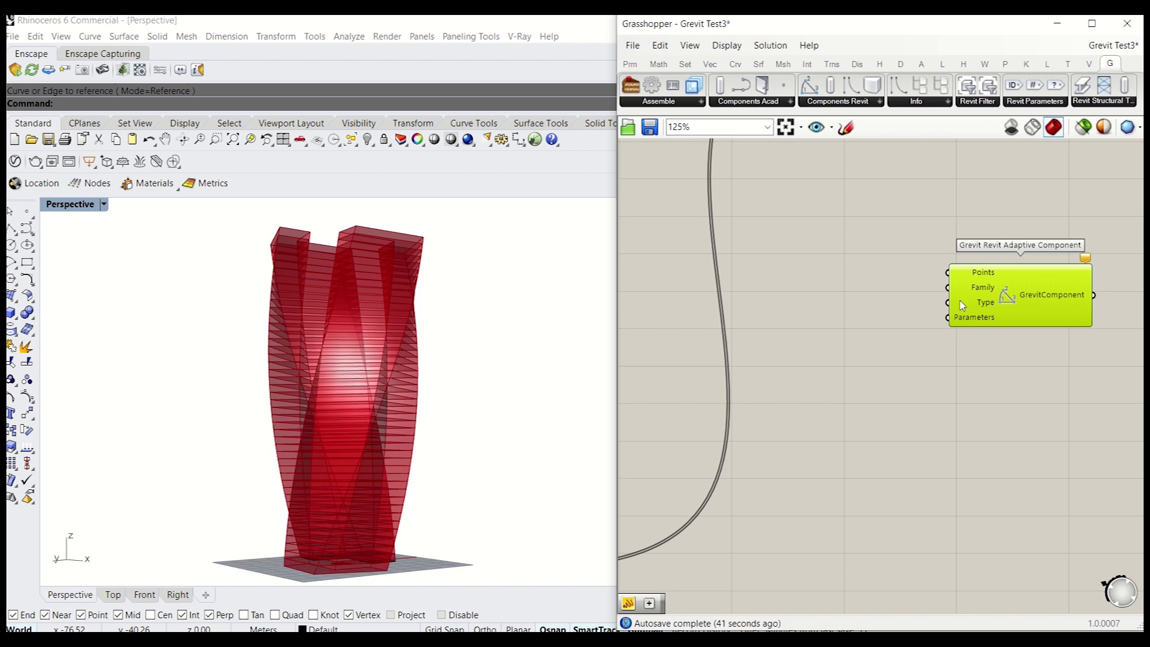
- Add a Deconstruct Brep component beside SKIN1 and connect SKIN1's Loft output to its Brep input
{"action": "left_click", "coordinate": [781, 282]}
{"action": "right_click_drag", "start_coordinate": [781, 282], "coordinate": [971, 258]}
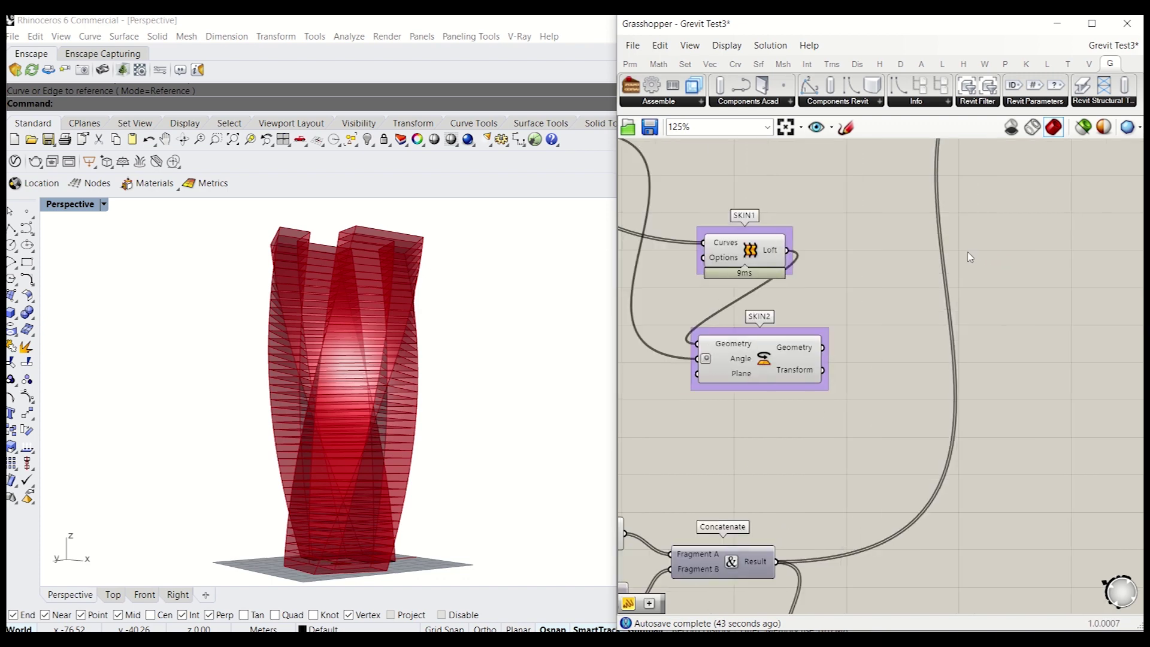
{"action": "double_click", "coordinate": [866, 259]}
{"action": "left_click", "coordinate": [734, 256]}
{"action": "left_click", "coordinate": [859, 257]}
{"action": "double_click", "coordinate": [860, 257]}
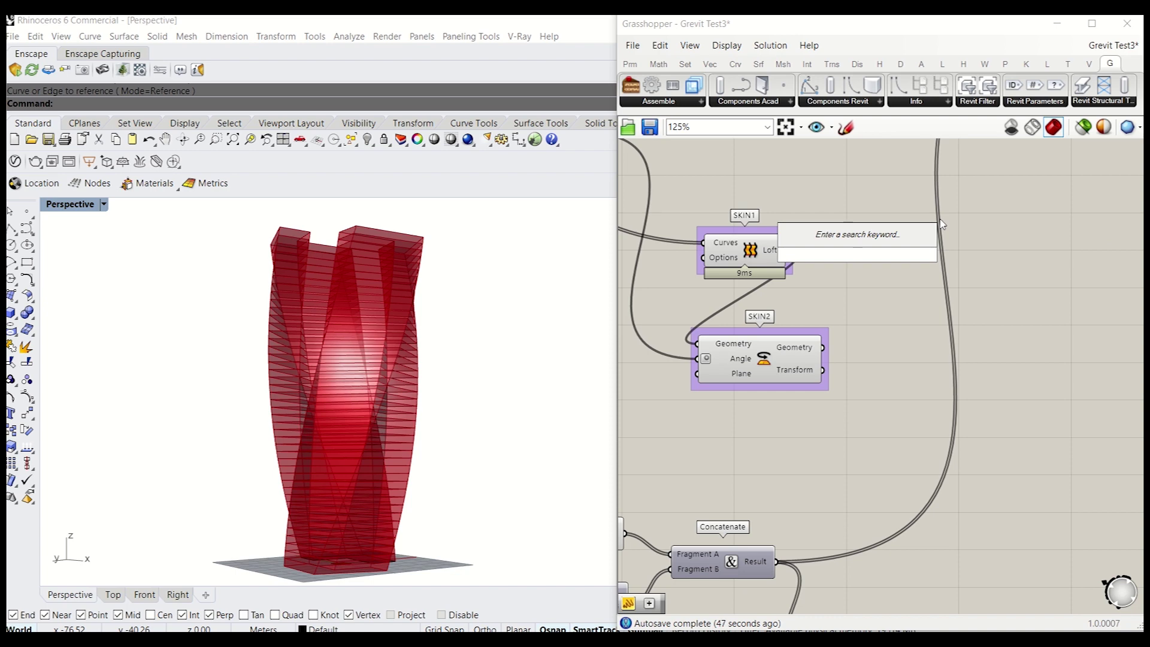
{"action": "type", "text": "don"}
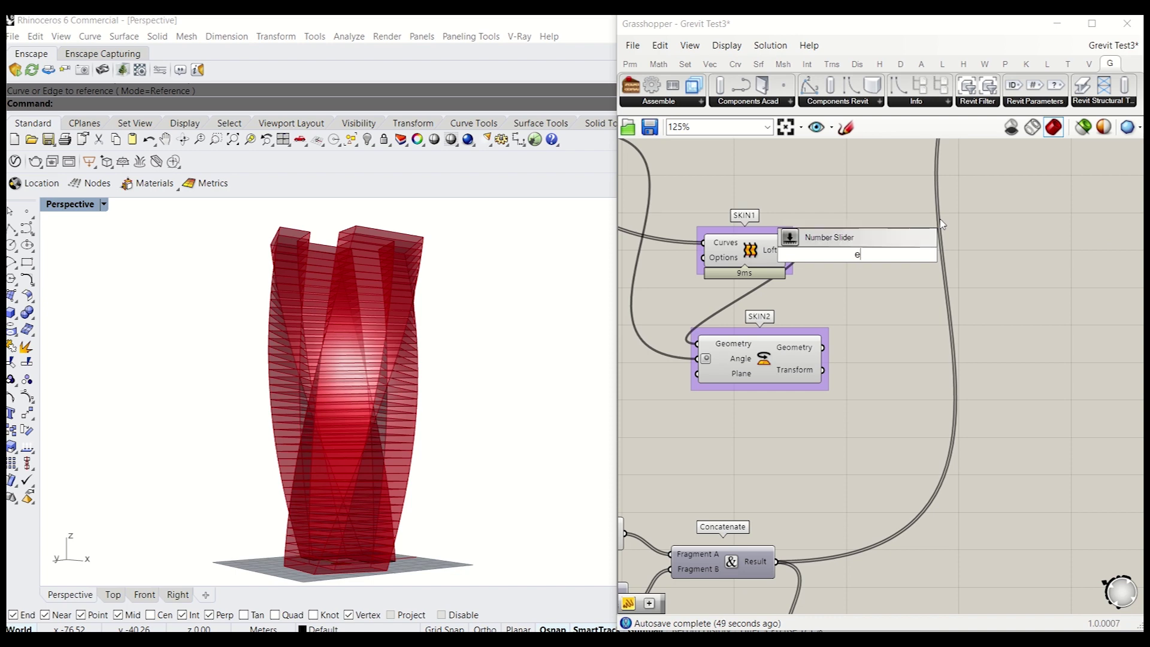
{"action": "key", "text": "BackSpace"}
{"action": "key", "text": "BackSpace"}
{"action": "key", "text": "BackSpace"}
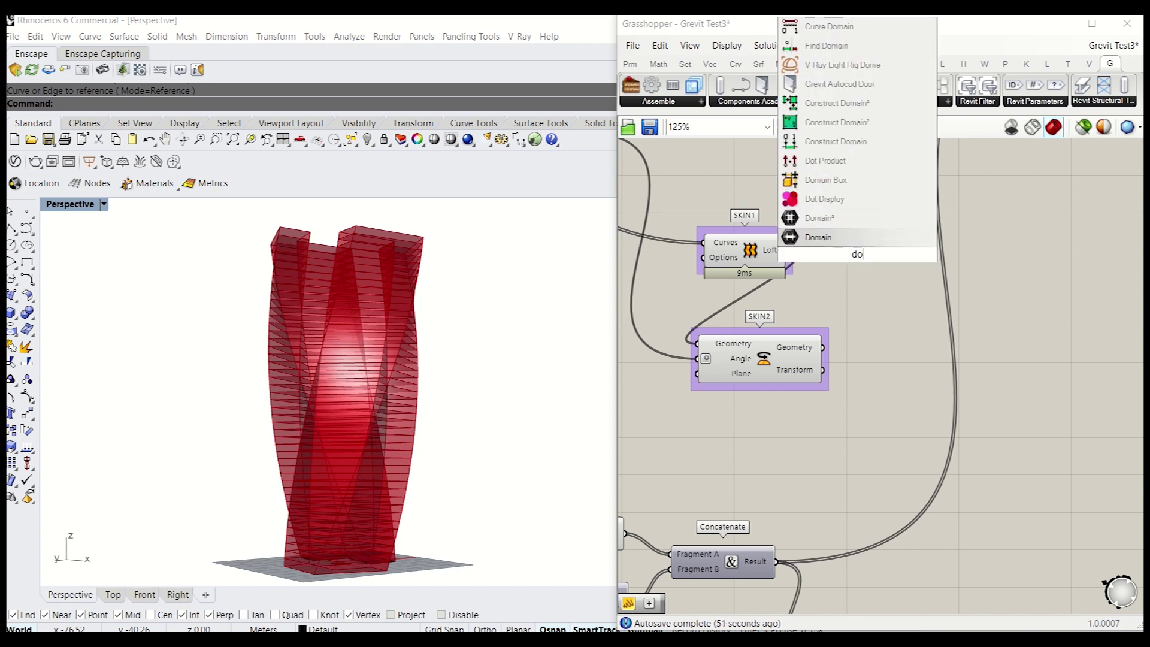
{"action": "type", "text": "deconstruct"}
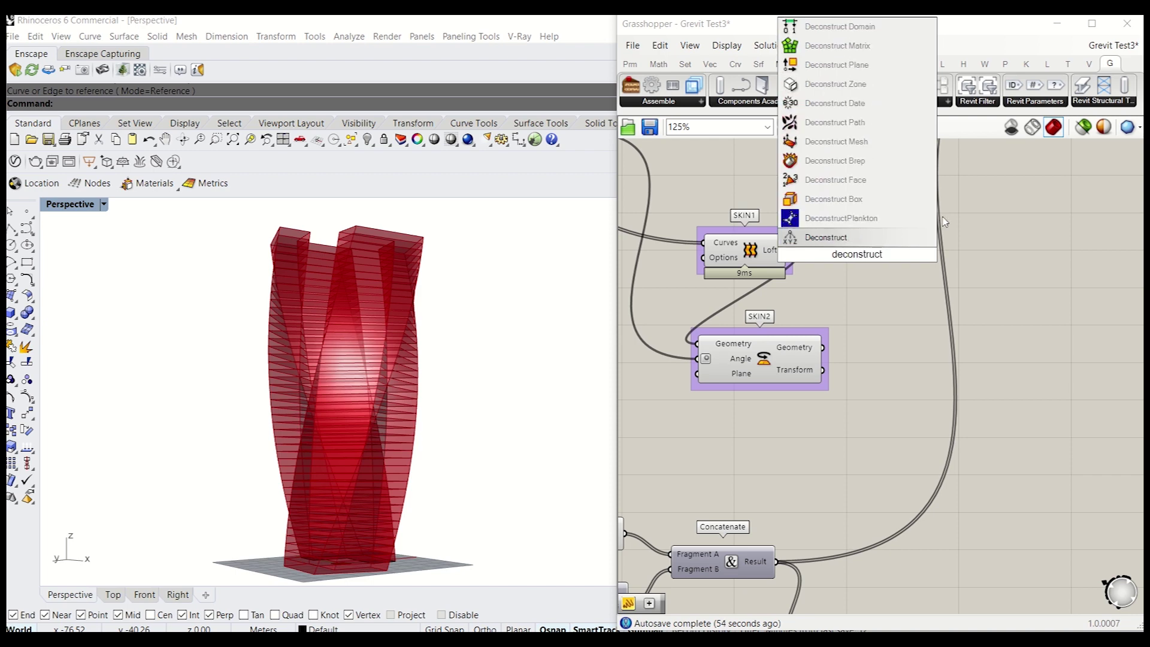
{"action": "left_click", "coordinate": [886, 160]}
{"action": "left_click_drag", "start_coordinate": [795, 252], "coordinate": [852, 250]}
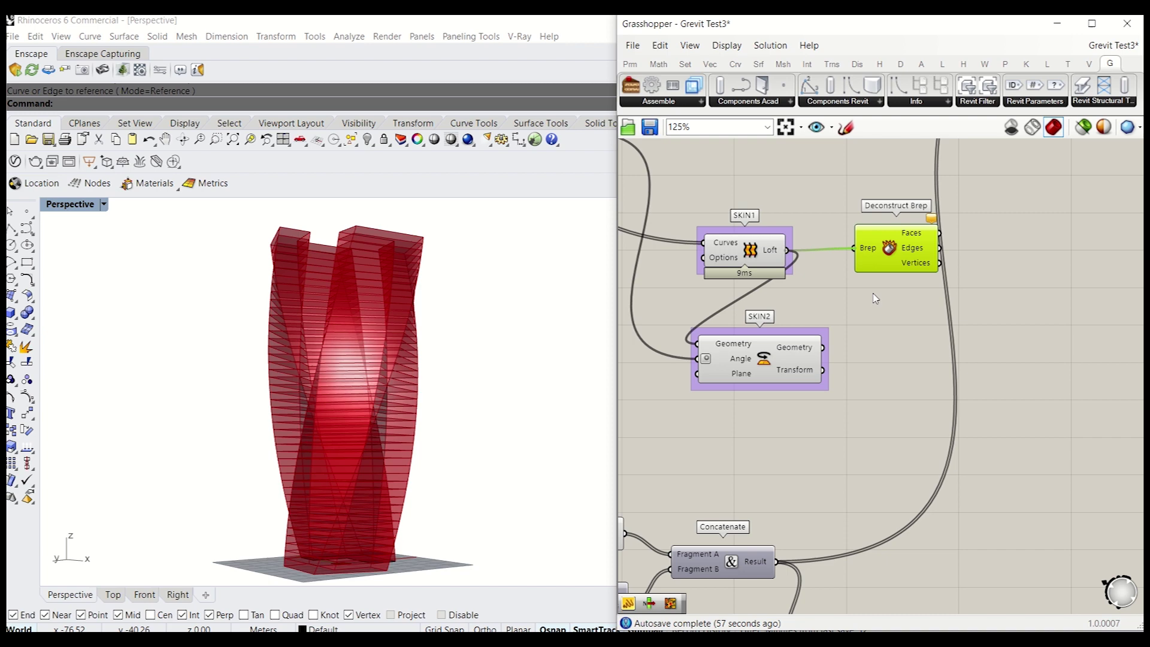
{"action": "right_click_drag", "start_coordinate": [954, 281], "coordinate": [851, 284]}
{"action": "left_click_drag", "start_coordinate": [801, 258], "coordinate": [801, 269]}
{"action": "right_click_drag", "start_coordinate": [898, 258], "coordinate": [835, 261]}
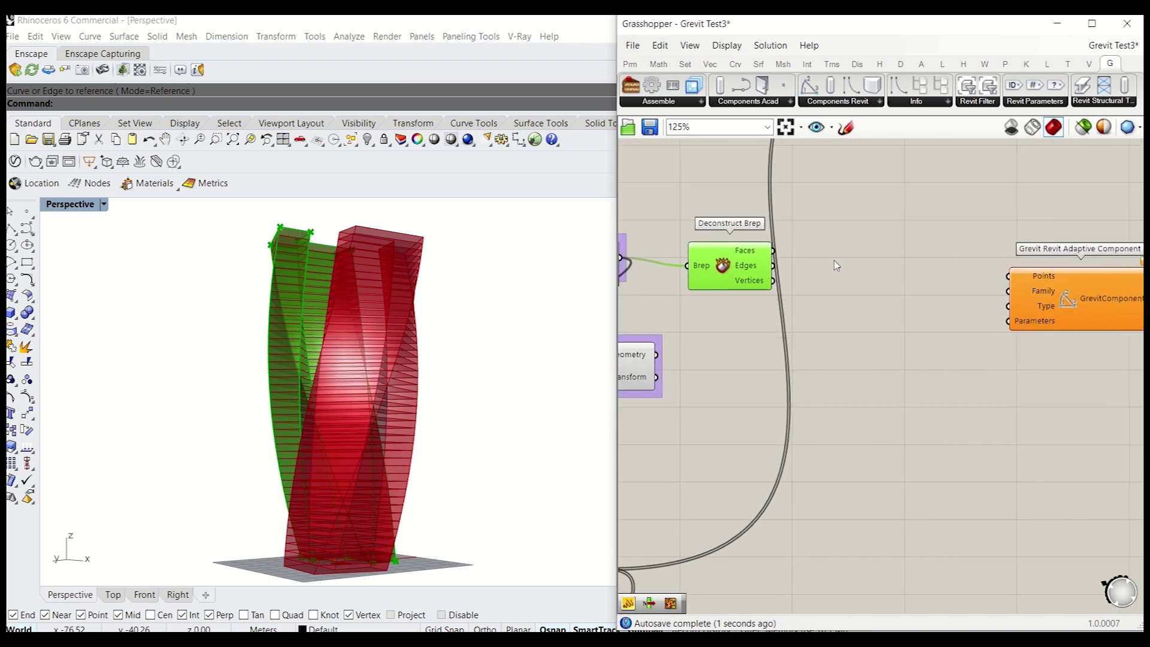
- Add a Mesh Surface component to the right of Deconstruct Brep and connect the Faces output to its Surface input
{"action": "double_click", "coordinate": [806, 261]}
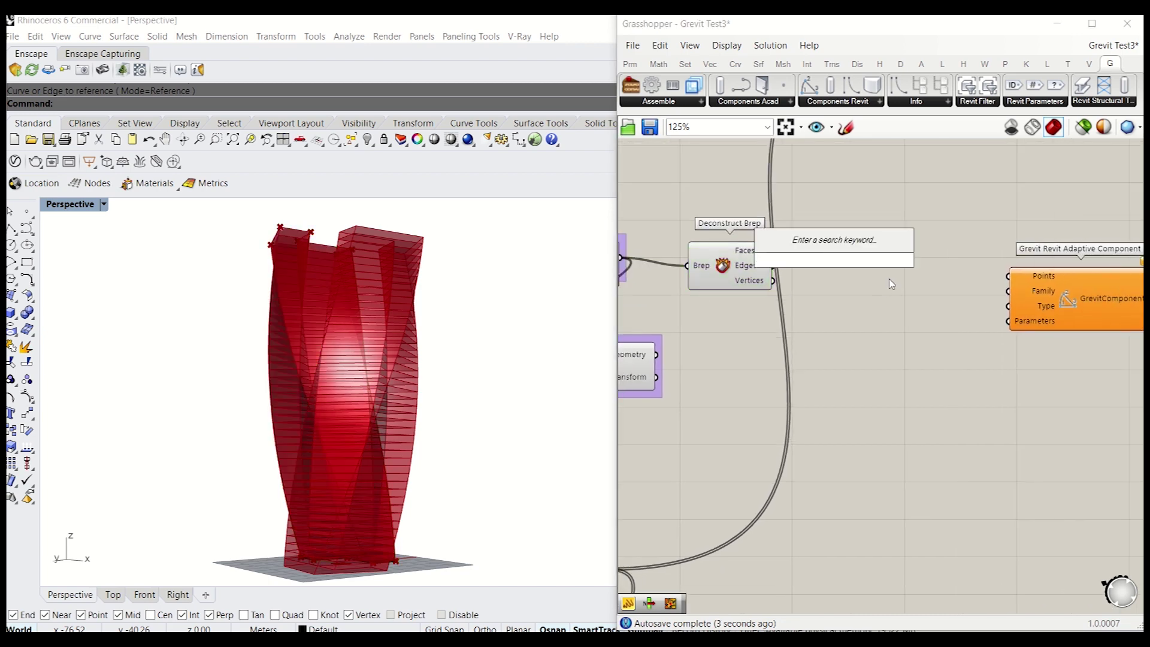
{"action": "key", "text": "Escape"}
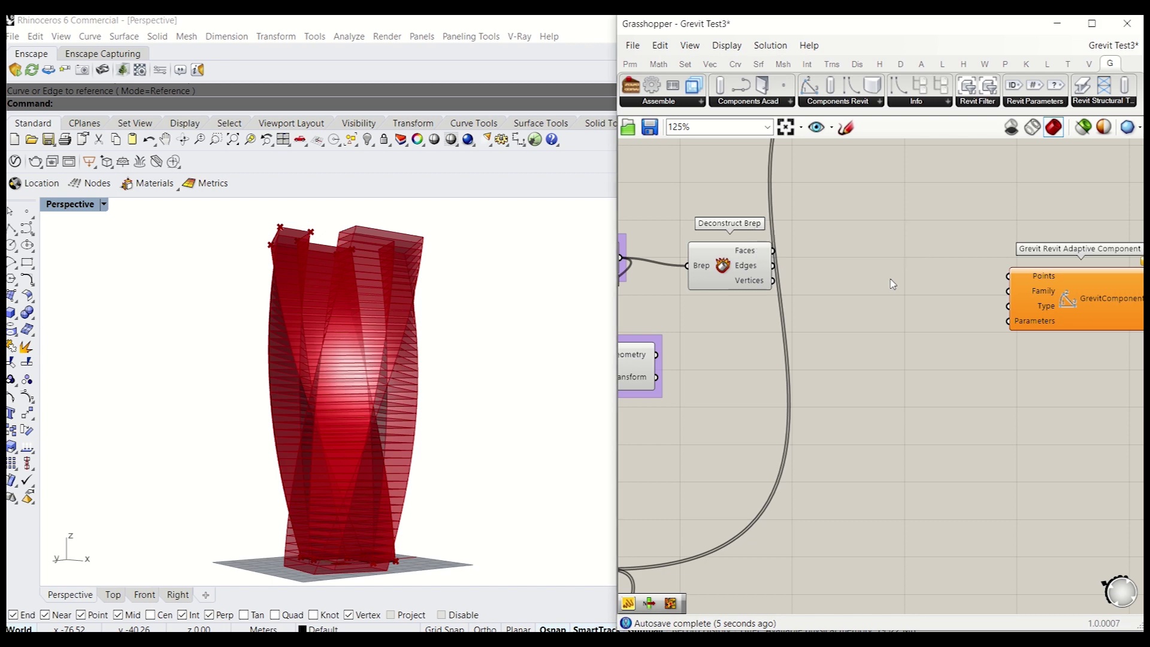
{"action": "scroll", "coordinate": [823, 212], "scroll_direction": "up", "scroll_amount": 2}
{"action": "mouse_move", "coordinate": [739, 269]}
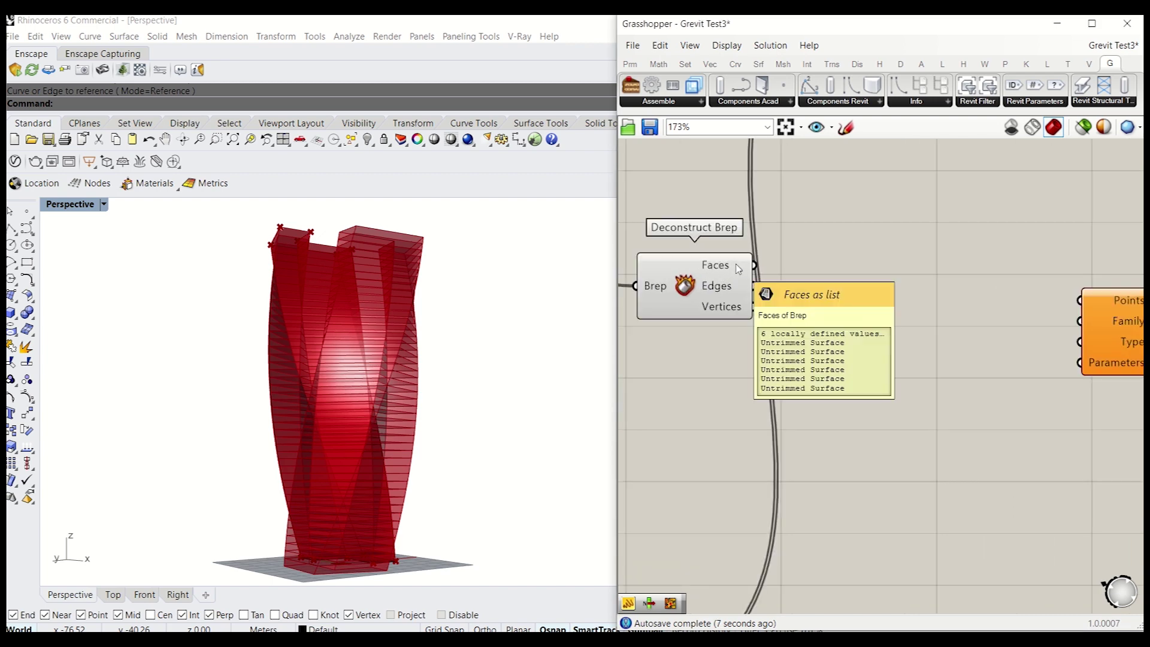
{"action": "double_click", "coordinate": [871, 277]}
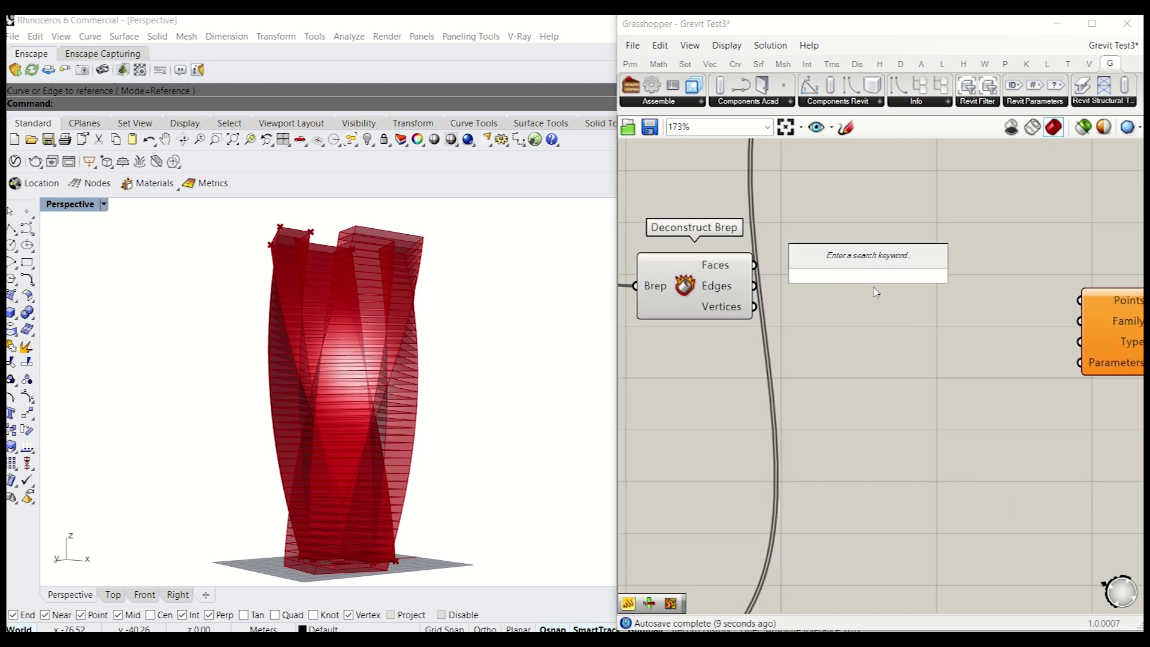
{"action": "type", "text": "mesh"}
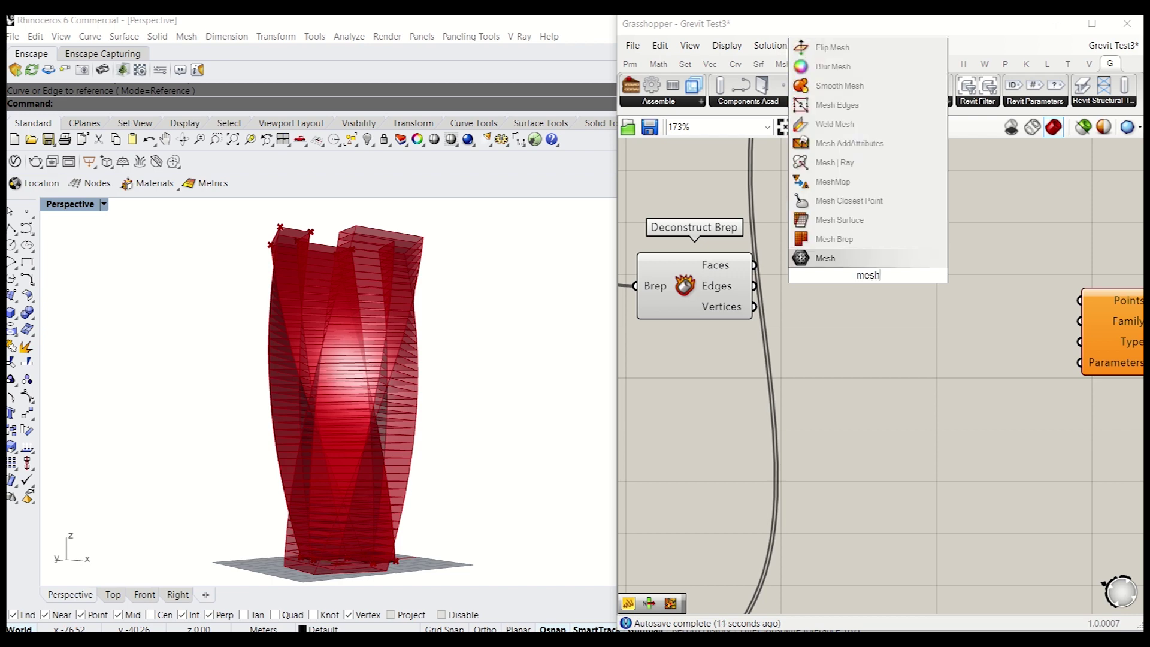
{"action": "left_click", "coordinate": [863, 220]}
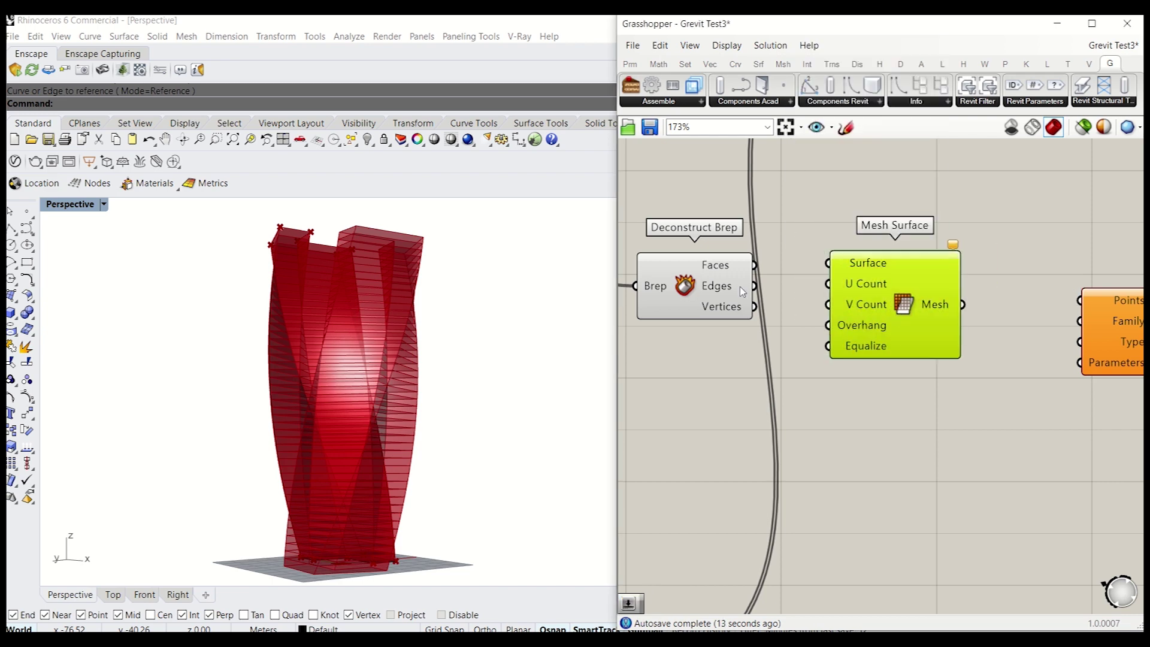
{"action": "left_click_drag", "start_coordinate": [761, 270], "coordinate": [829, 263]}
{"action": "left_click_drag", "start_coordinate": [855, 307], "coordinate": [886, 315]}
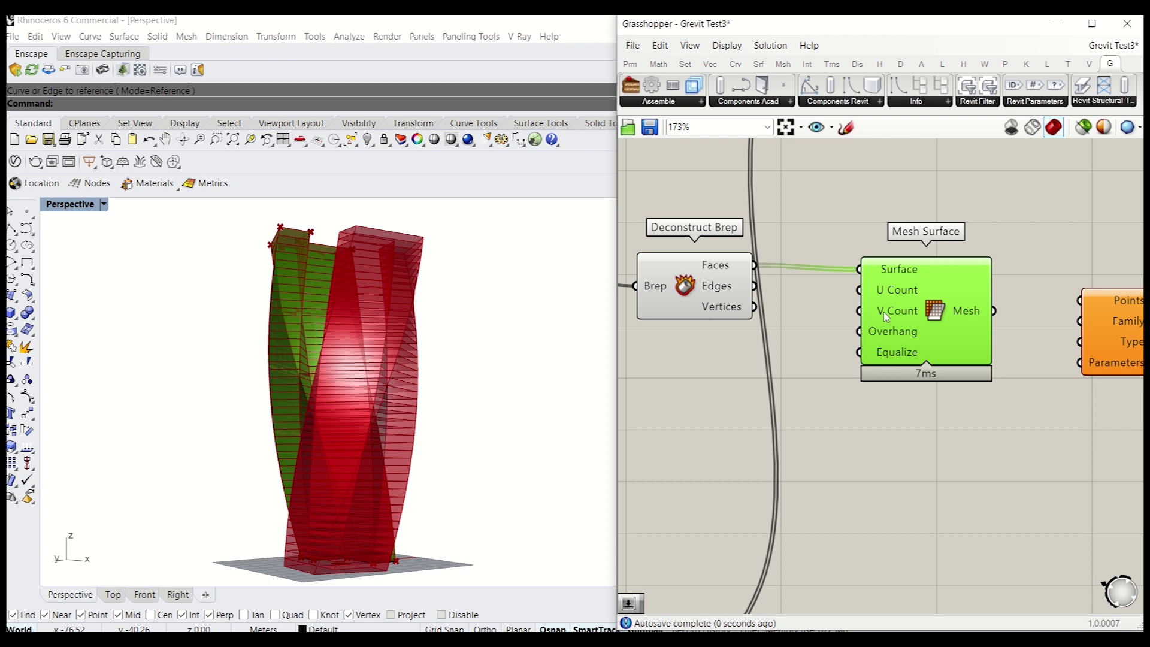
- Add a Number Slider set to 44, connect it to Mesh Surface's U Count input and space the two components apart
{"action": "left_click", "coordinate": [820, 370]}
{"action": "double_click", "coordinate": [820, 370]}
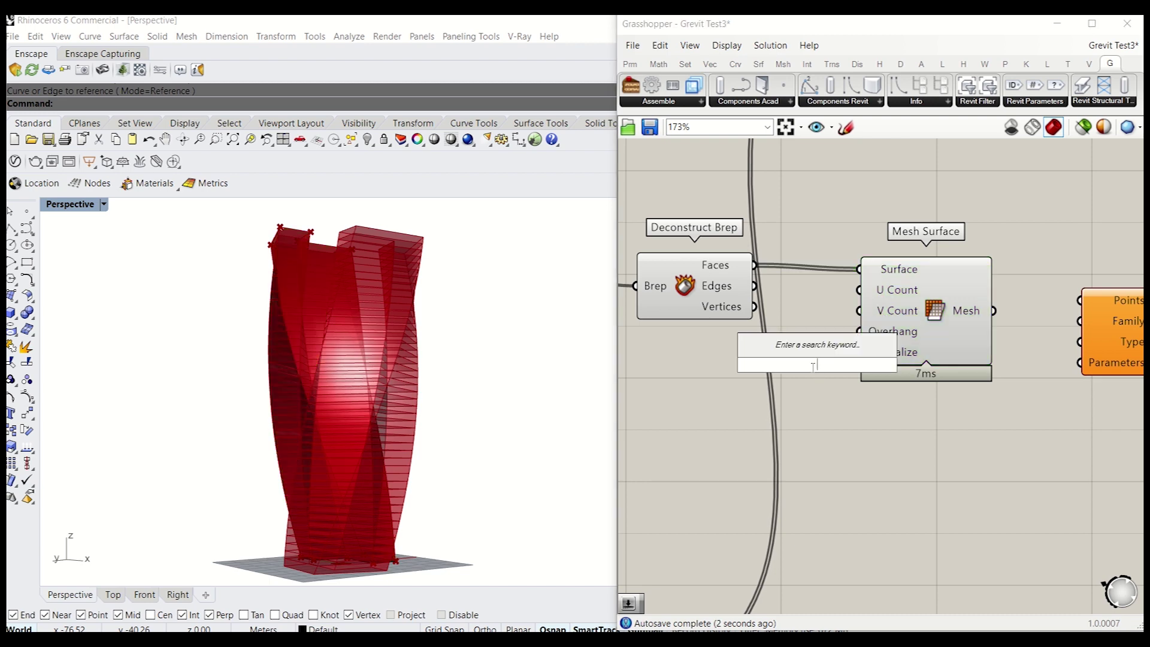
{"action": "type", "text": "44"}
{"action": "key", "text": "Return"}
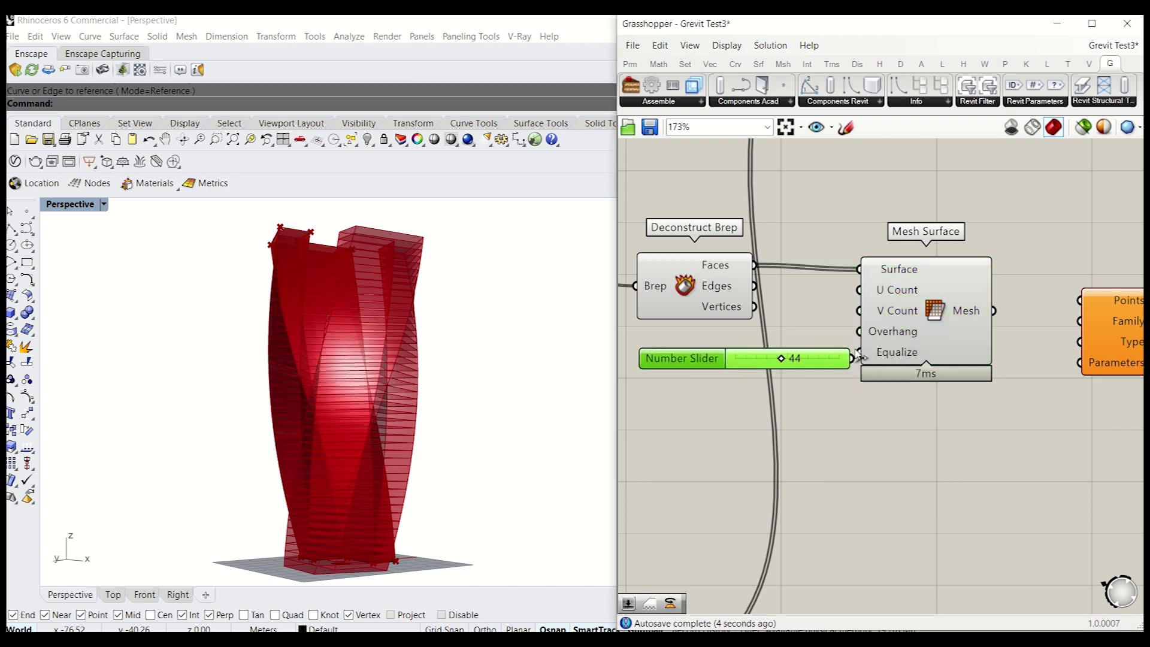
{"action": "left_click_drag", "start_coordinate": [854, 358], "coordinate": [860, 290]}
{"action": "left_click_drag", "start_coordinate": [933, 310], "coordinate": [949, 305]}
{"action": "mouse_move", "coordinate": [339, 392]}
{"action": "right_mouse_down"}
{"action": "mouse_move", "coordinate": [381, 393]}
{"action": "mouse_move", "coordinate": [360, 391]}
{"action": "right_mouse_up"}
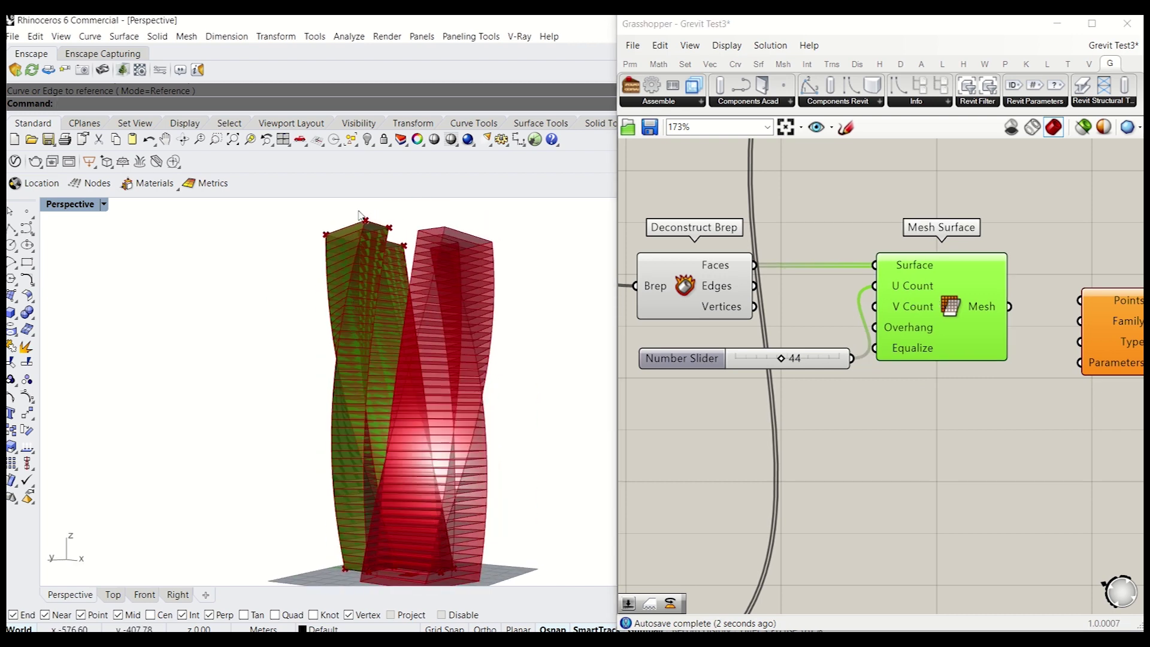
{"action": "left_click_drag", "start_coordinate": [834, 361], "coordinate": [813, 356]}
{"action": "left_click_drag", "start_coordinate": [948, 309], "coordinate": [961, 322]}
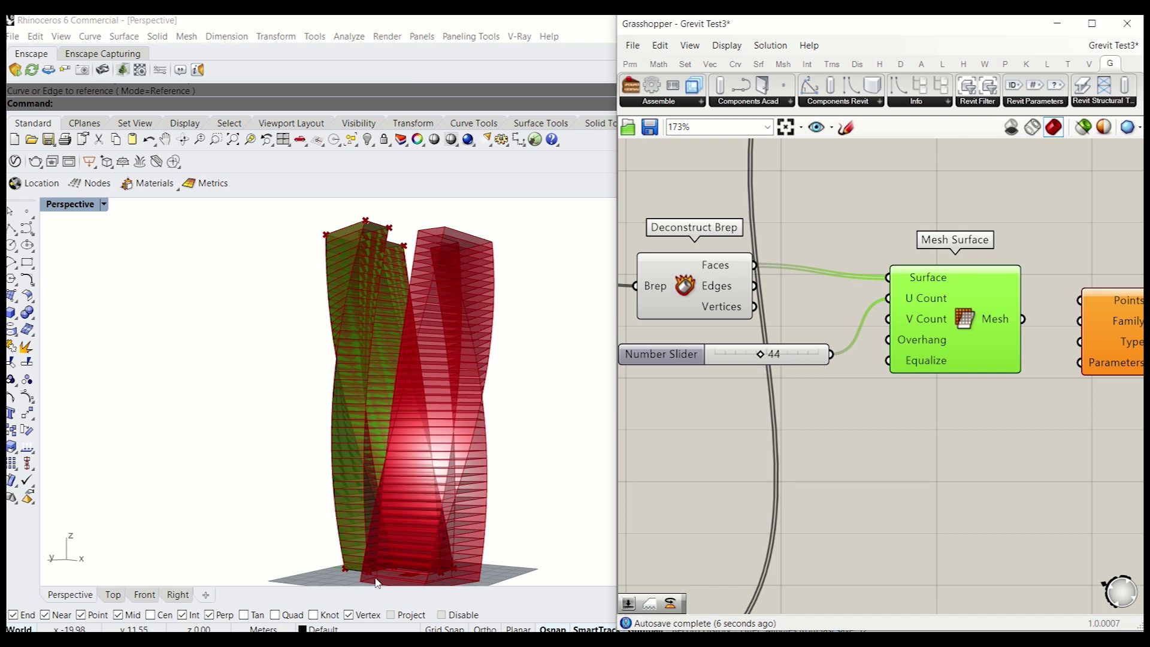
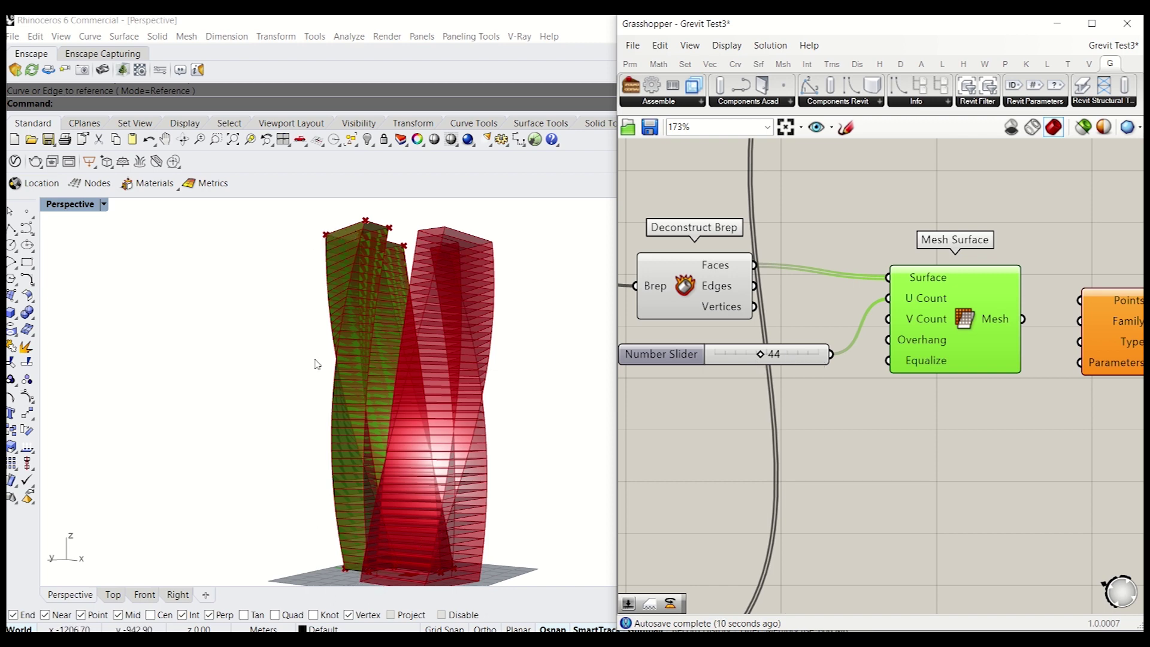
- Add a Number Slider set to 5, connect it to Mesh Surface's V Count input and place it under the 44 slider
{"action": "double_click", "coordinate": [824, 413]}
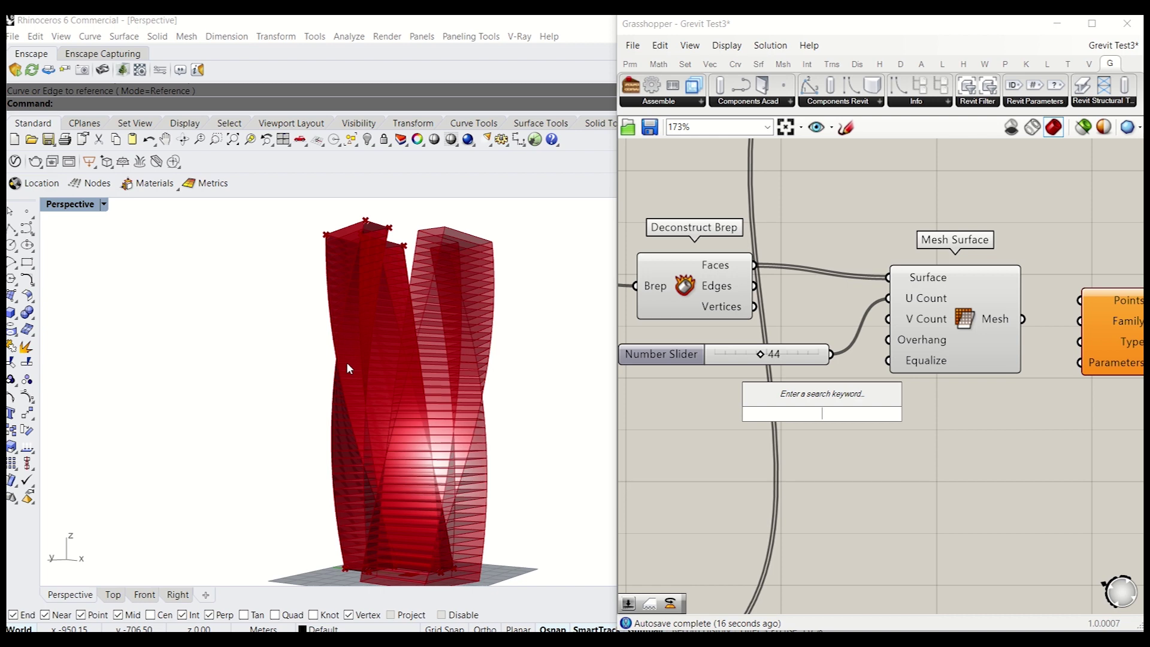
{"action": "type", "text": "5"}
{"action": "key", "text": "Return"}
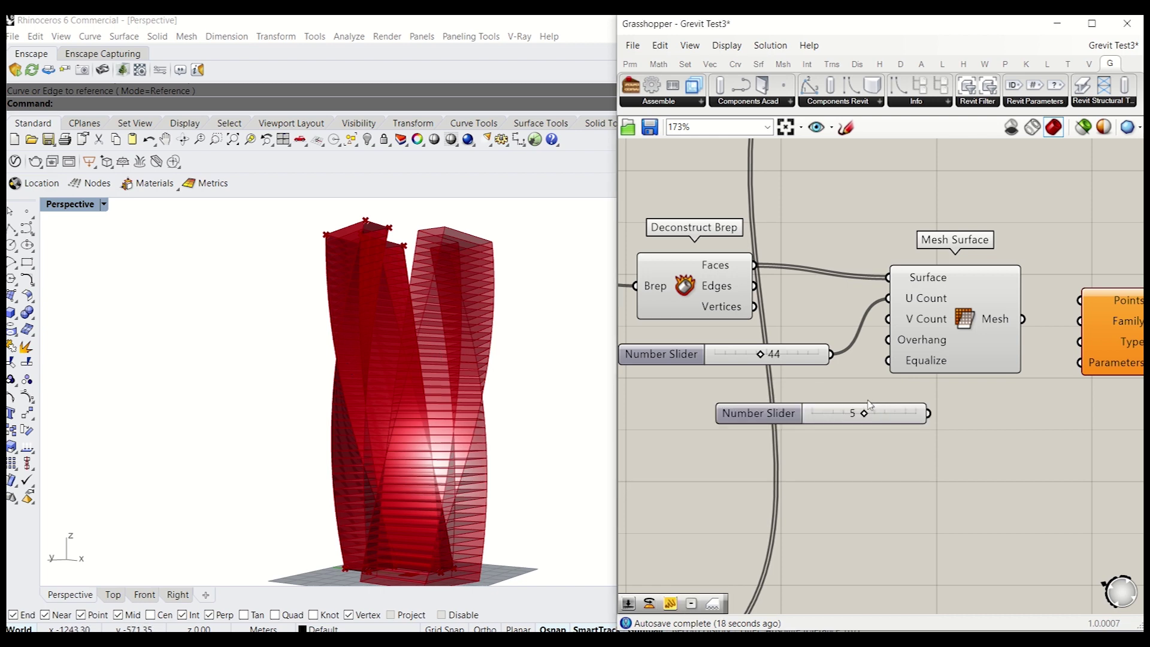
{"action": "left_click_drag", "start_coordinate": [929, 412], "coordinate": [795, 352]}
{"action": "left_click", "coordinate": [833, 421]}
{"action": "left_click_drag", "start_coordinate": [833, 424], "coordinate": [806, 358]}
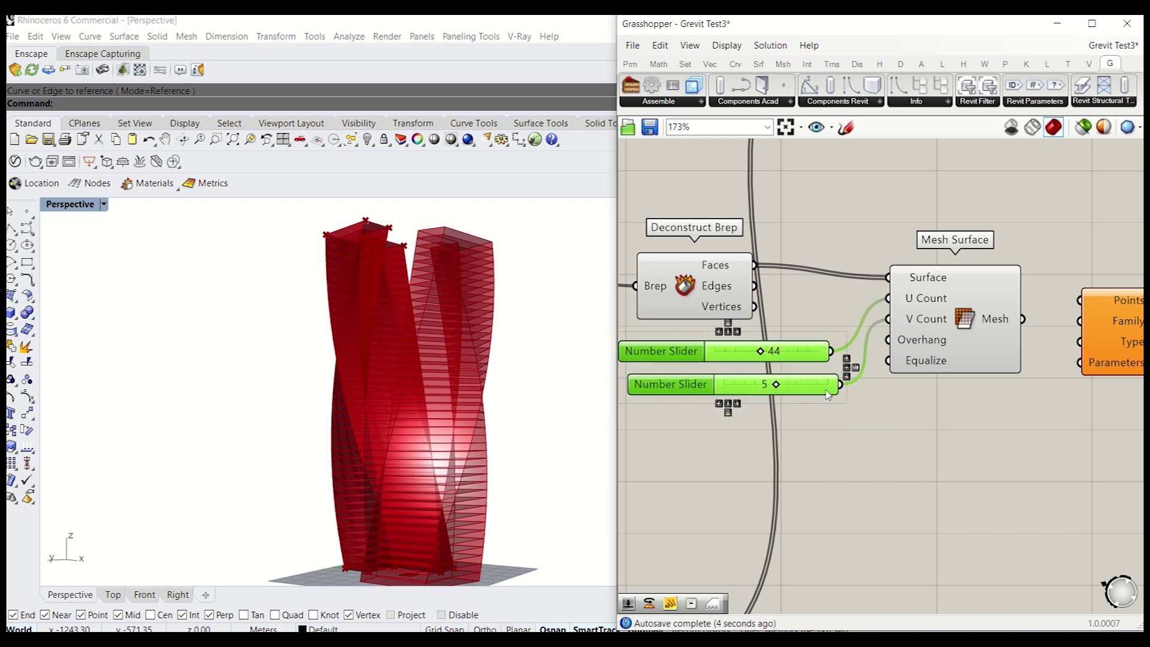
- Add a Mesh Explode component right of Mesh Surface, connect the Mesh output to its Mesh input, and move the Grevit Revit Adaptive Component aside
{"action": "left_click", "coordinate": [911, 438]}
{"action": "scroll", "coordinate": [912, 438], "scroll_direction": "down", "scroll_amount": 3}
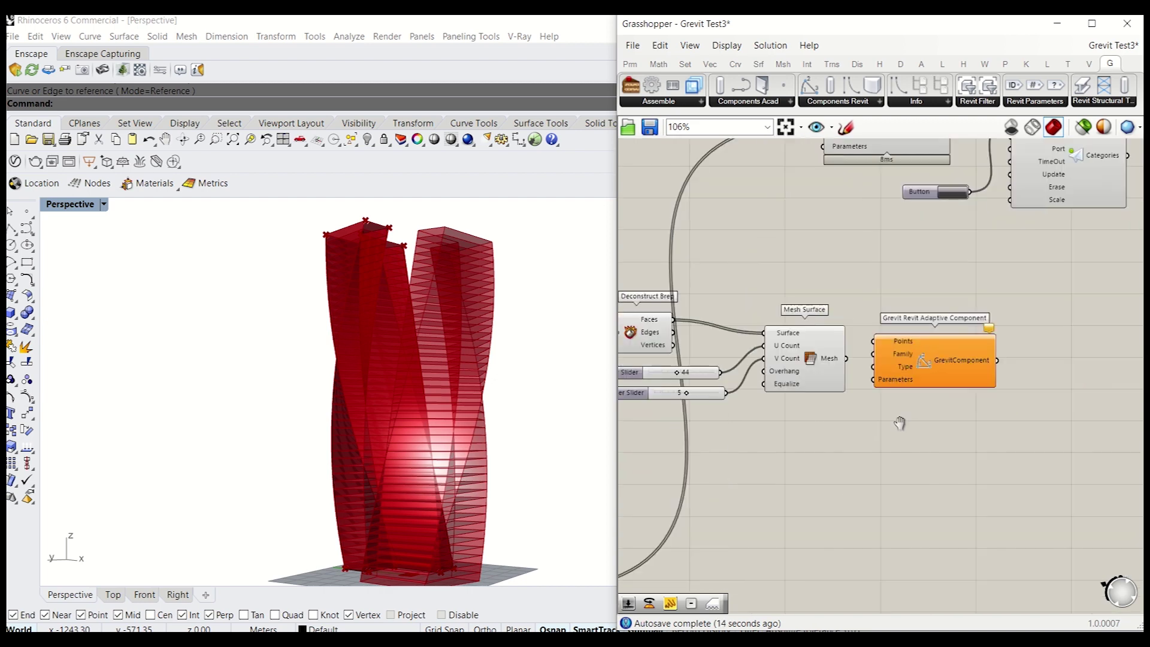
{"action": "double_click", "coordinate": [839, 437]}
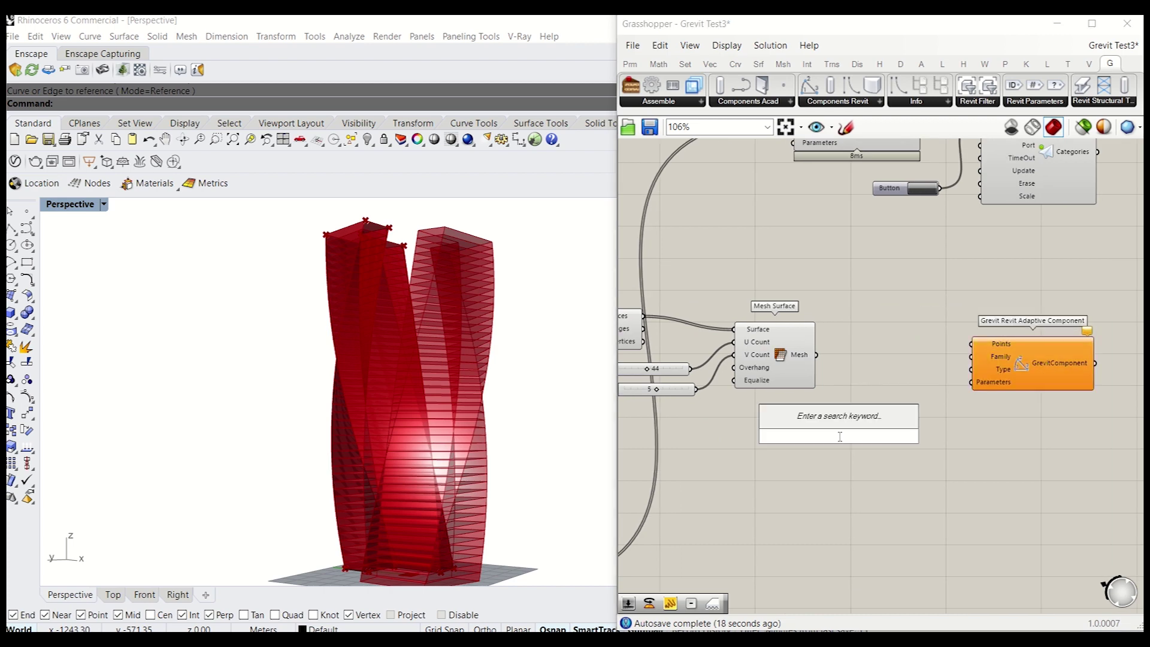
{"action": "type", "text": "expl"}
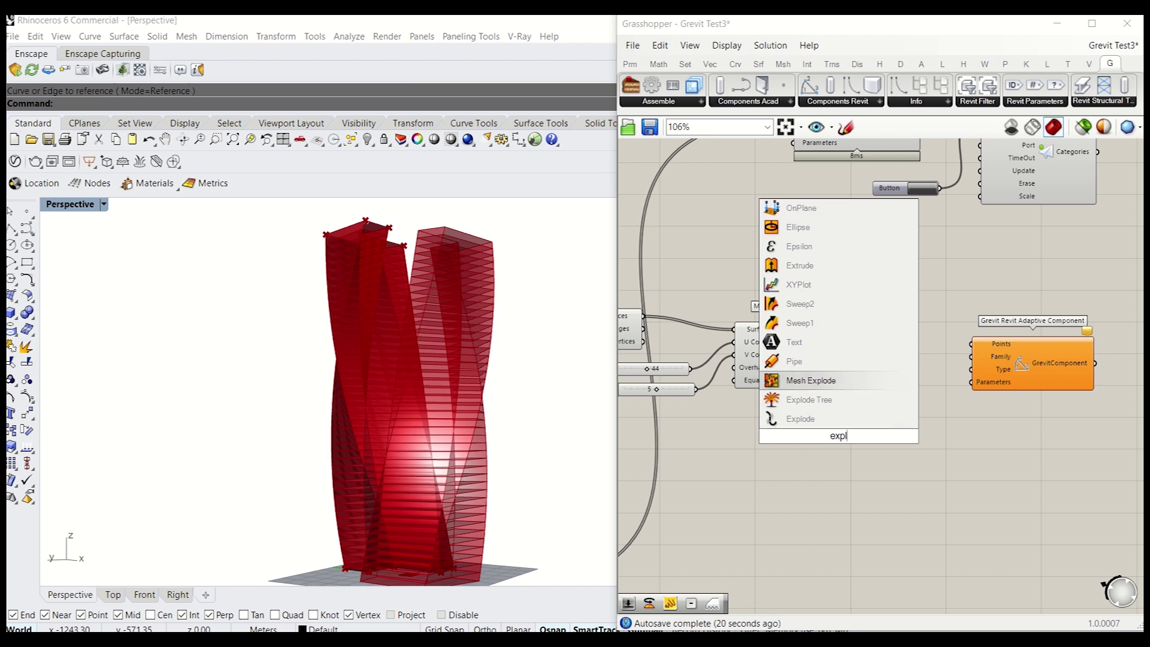
{"action": "left_click", "coordinate": [829, 381]}
{"action": "left_click_drag", "start_coordinate": [841, 438], "coordinate": [846, 359]}
{"action": "left_click", "coordinate": [858, 414]}
{"action": "right_click_drag", "start_coordinate": [898, 403], "coordinate": [788, 419]}
{"action": "left_click_drag", "start_coordinate": [922, 383], "coordinate": [993, 391]}
{"action": "left_click", "coordinate": [860, 442]}
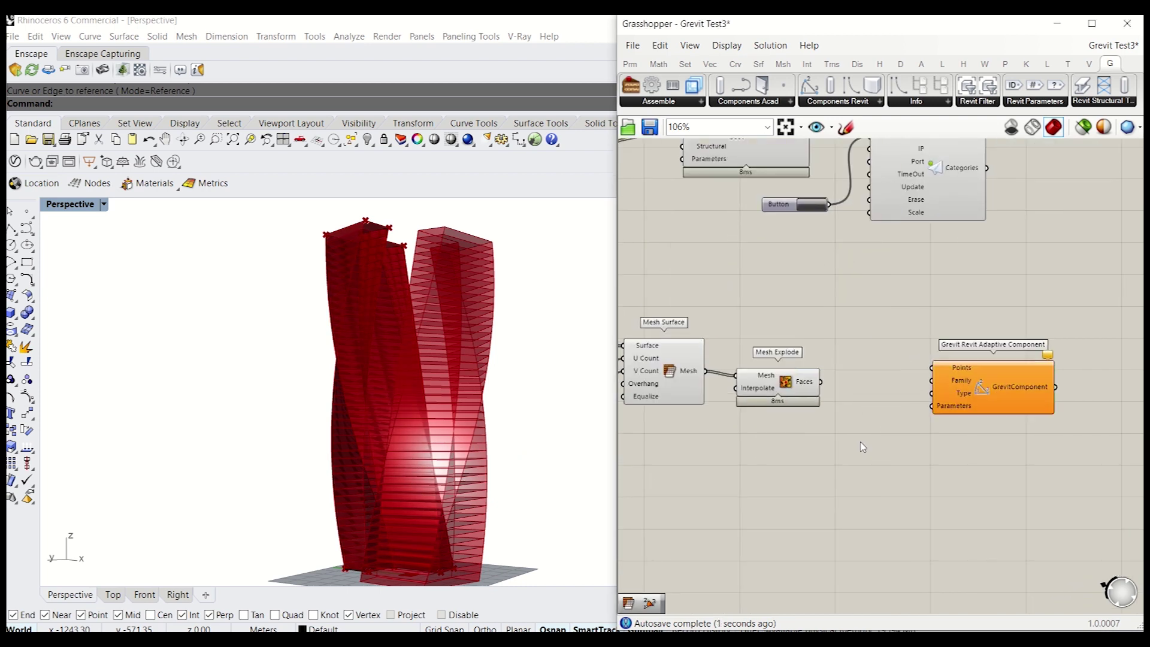
{"action": "left_click", "coordinate": [806, 384]}
{"action": "scroll", "coordinate": [353, 351], "scroll_direction": "up", "scroll_amount": 5}
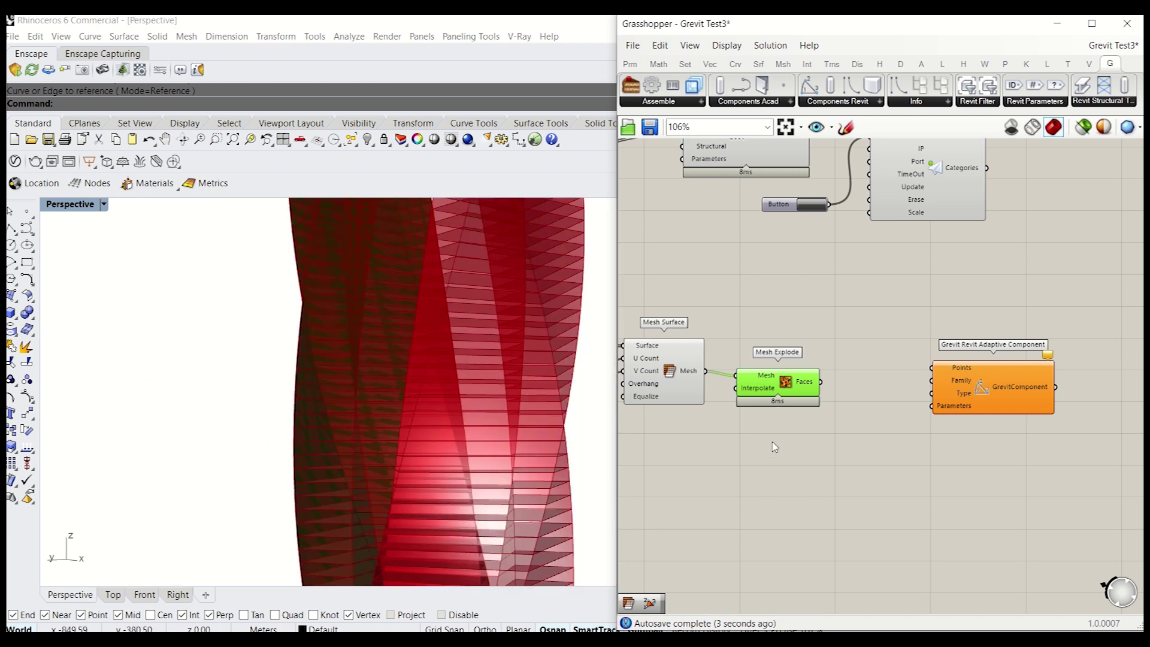
{"action": "left_click", "coordinate": [775, 447]}
- Add a Deconstruct Mesh component between Mesh Explode and the spaced-out Adaptive Component, and connect Mesh Explode's Faces output to its Mesh input
{"action": "double_click", "coordinate": [769, 316]}
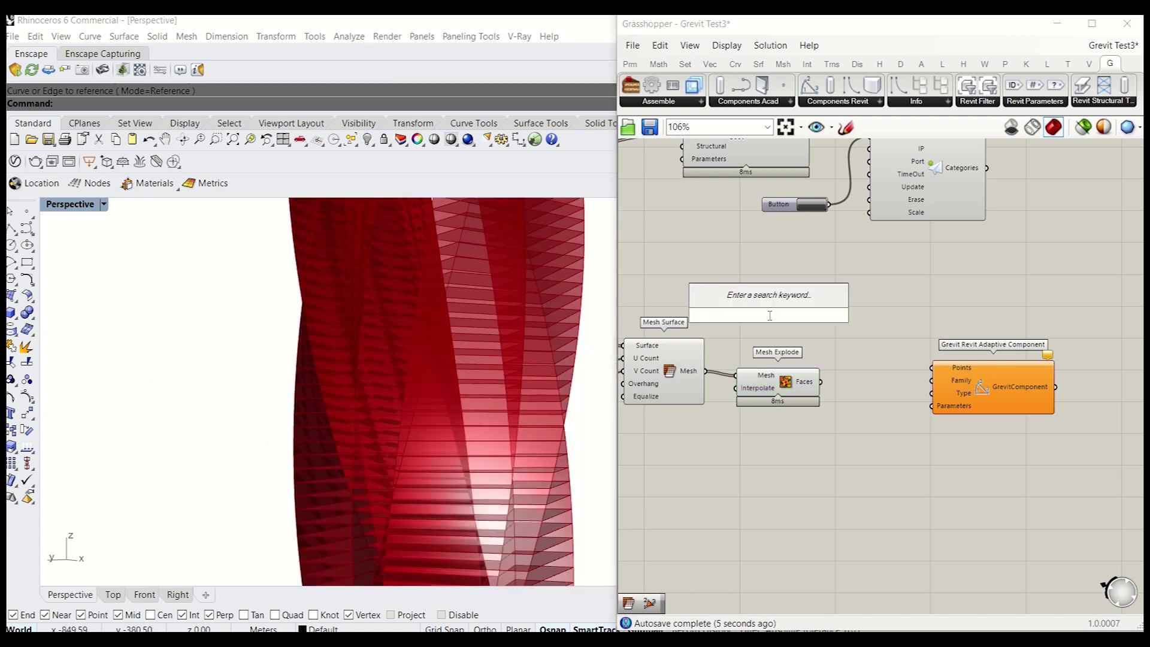
{"action": "type", "text": "deconst"}
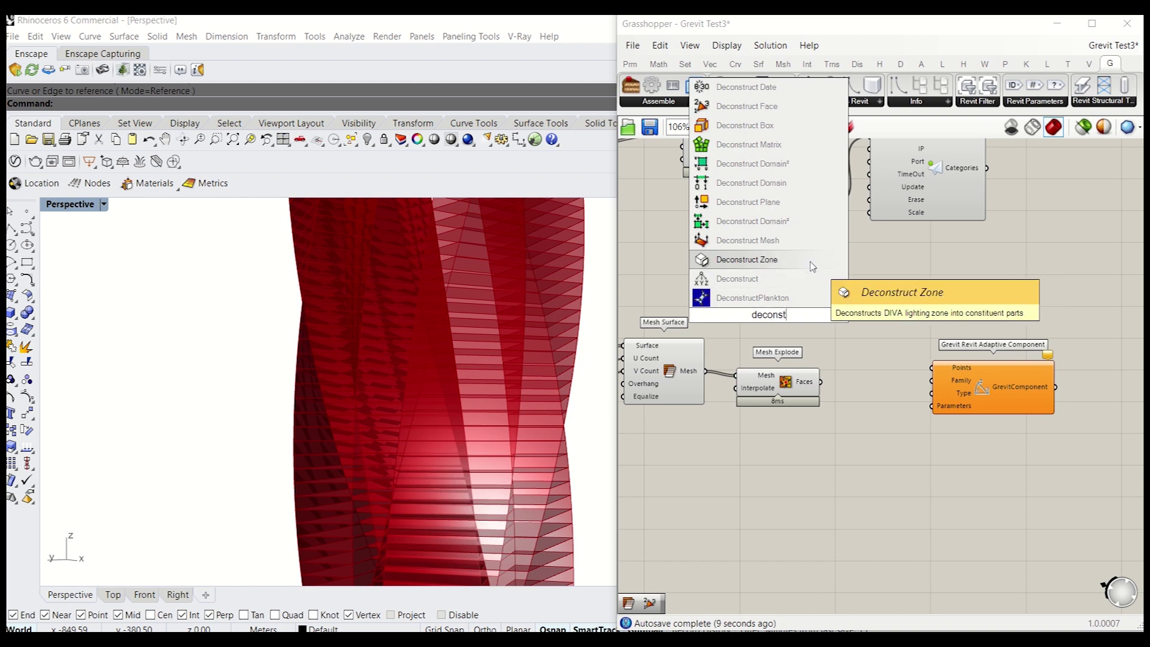
{"action": "left_click", "coordinate": [748, 240]}
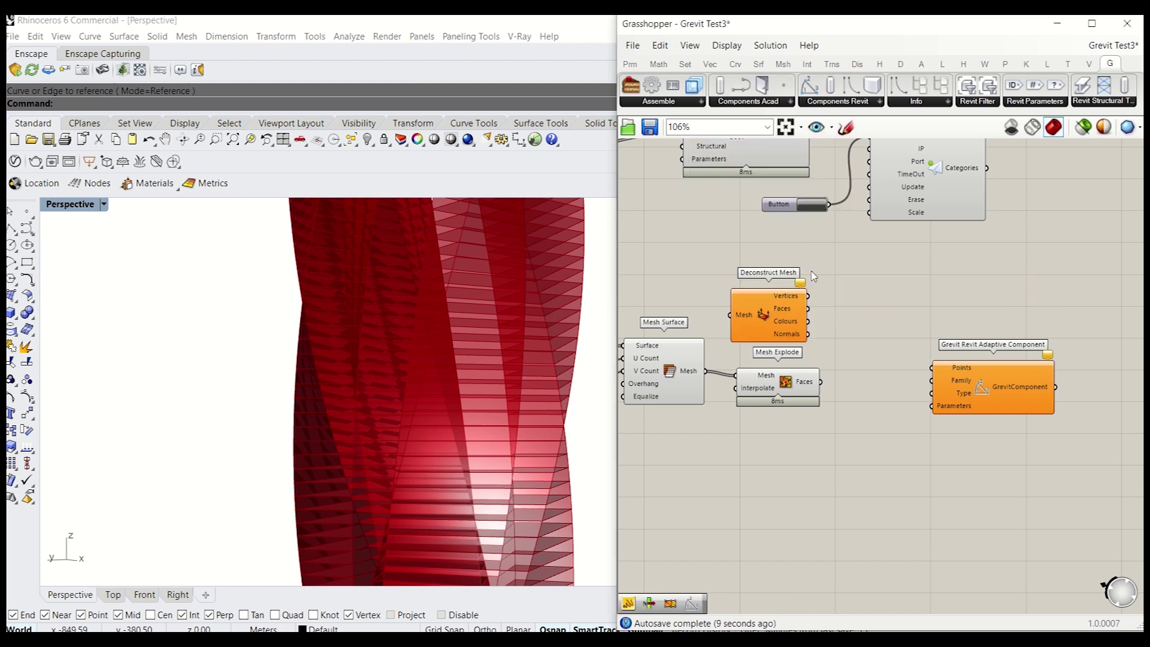
{"action": "left_click_drag", "start_coordinate": [784, 315], "coordinate": [901, 404]}
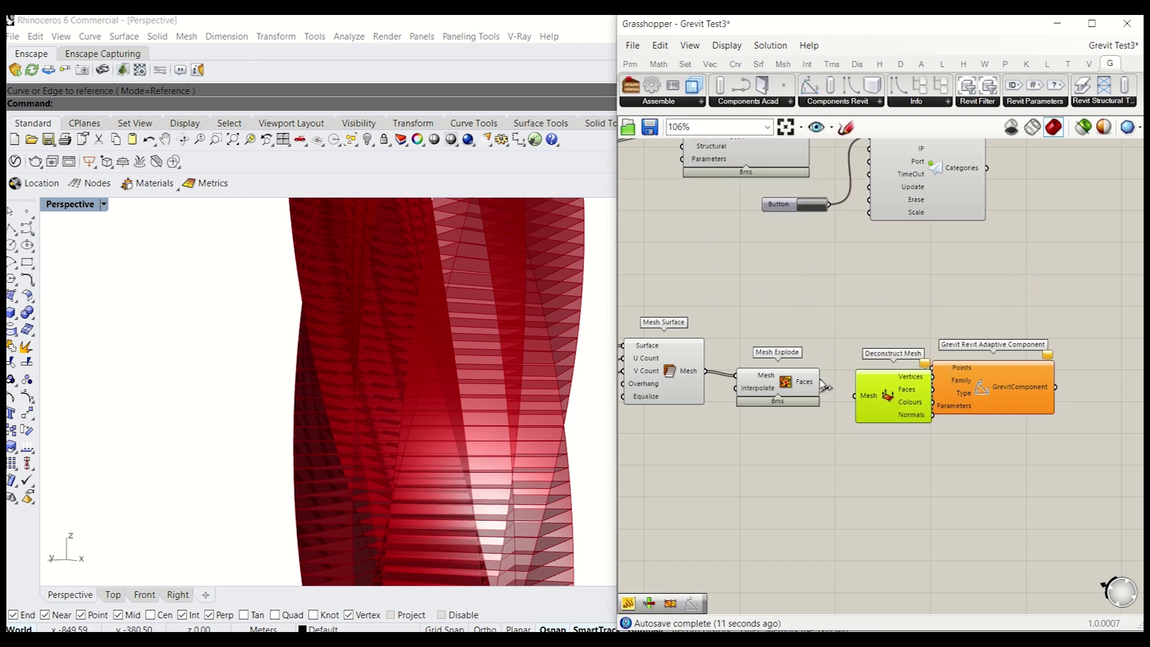
{"action": "left_click_drag", "start_coordinate": [822, 382], "coordinate": [856, 396]}
{"action": "left_click_drag", "start_coordinate": [989, 387], "coordinate": [1082, 389]}
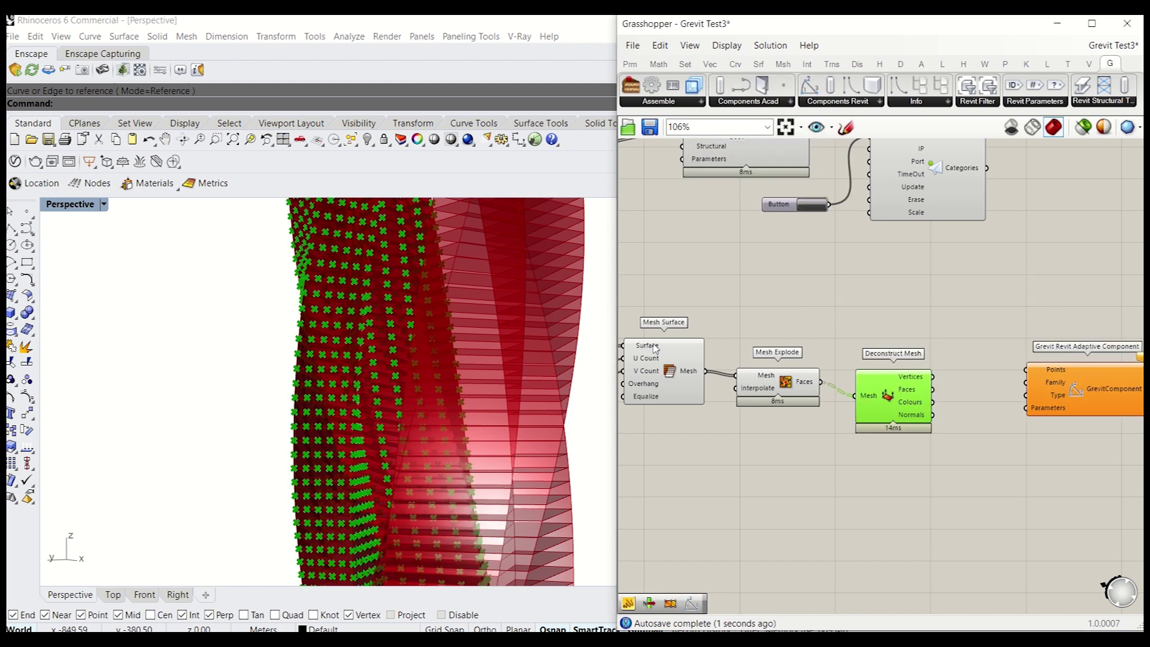
{"action": "scroll", "coordinate": [303, 321], "scroll_direction": "down", "scroll_amount": 7}
{"action": "right_click_drag", "start_coordinate": [303, 321], "coordinate": [408, 339]}
{"action": "scroll", "coordinate": [476, 332], "scroll_direction": "up", "scroll_amount": 7}
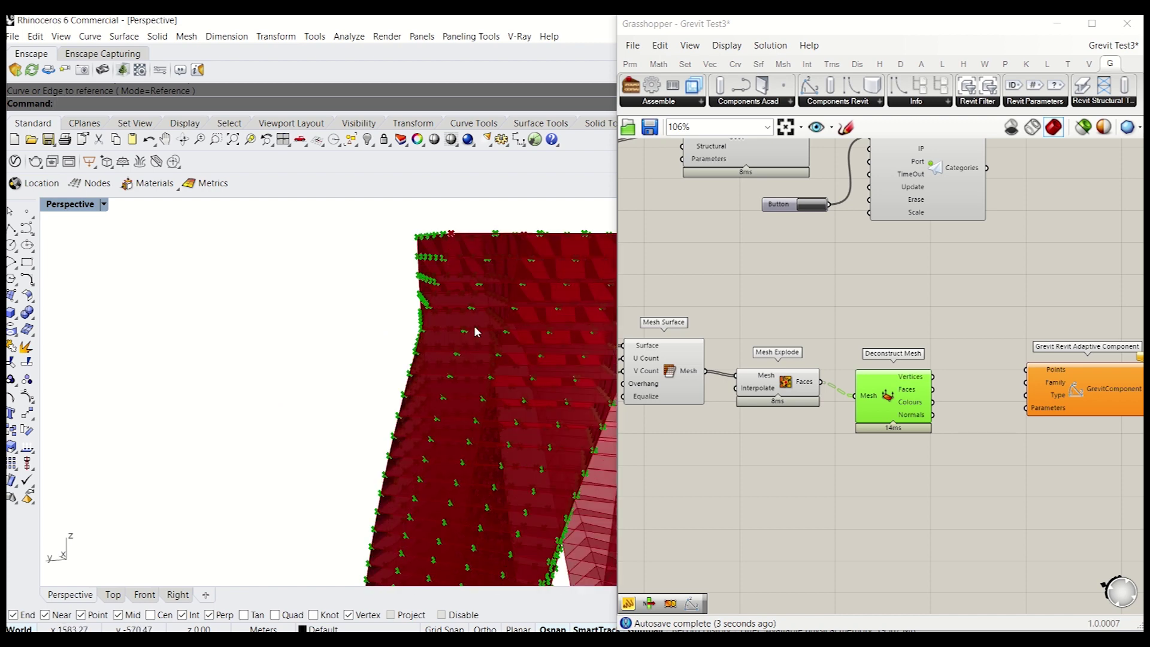
{"action": "scroll", "coordinate": [470, 332], "scroll_direction": "up", "scroll_amount": 3}
{"action": "scroll", "coordinate": [470, 332], "scroll_direction": "down", "scroll_amount": 3}
- Add a Mesh Edges component above Mesh Explode and connect Mesh Surface's Mesh output to its Mesh input
{"action": "double_click", "coordinate": [805, 320]}
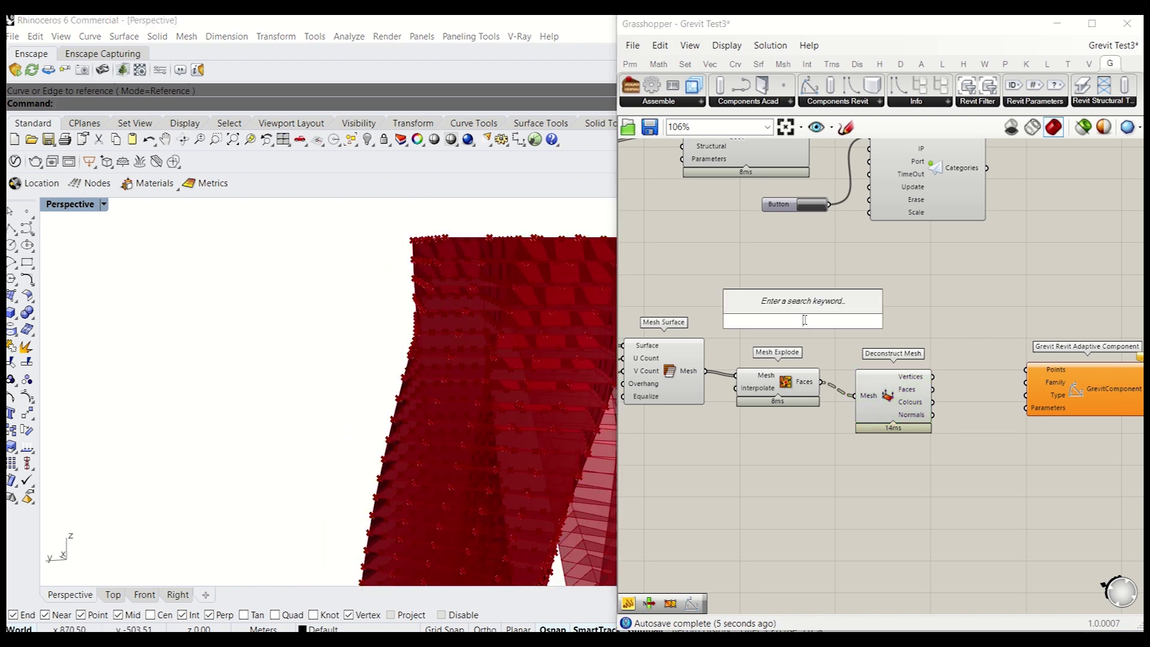
{"action": "type", "text": "ed"}
{"action": "key", "text": "BackSpace"}
{"action": "key", "text": "BackSpace"}
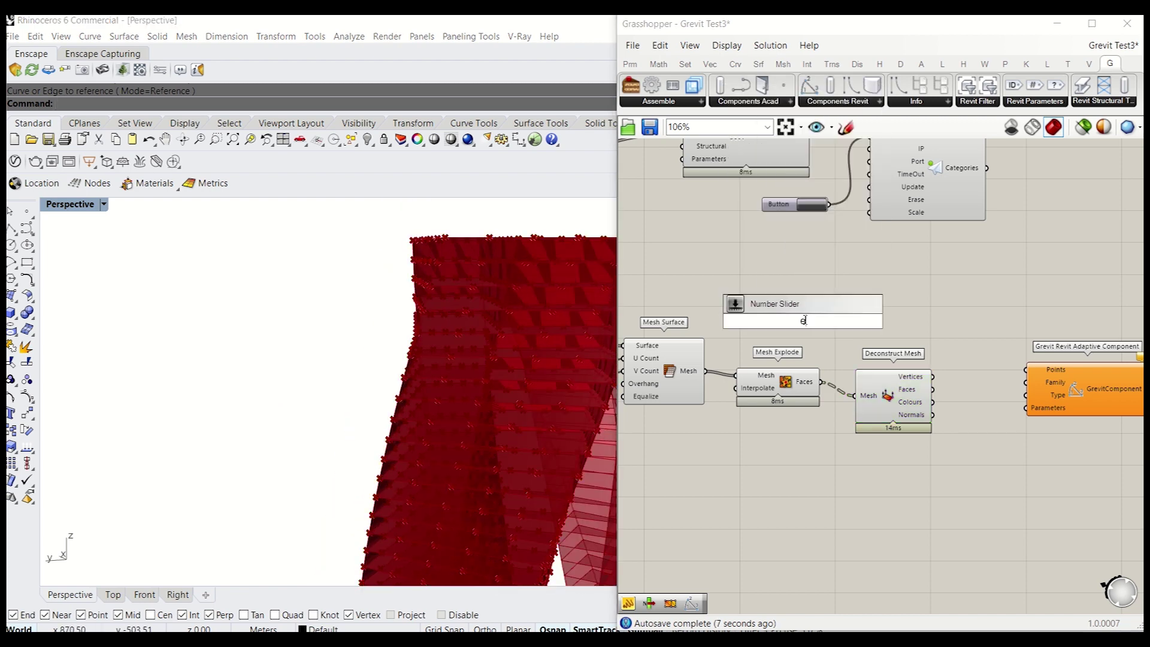
{"action": "type", "text": "mesh e"}
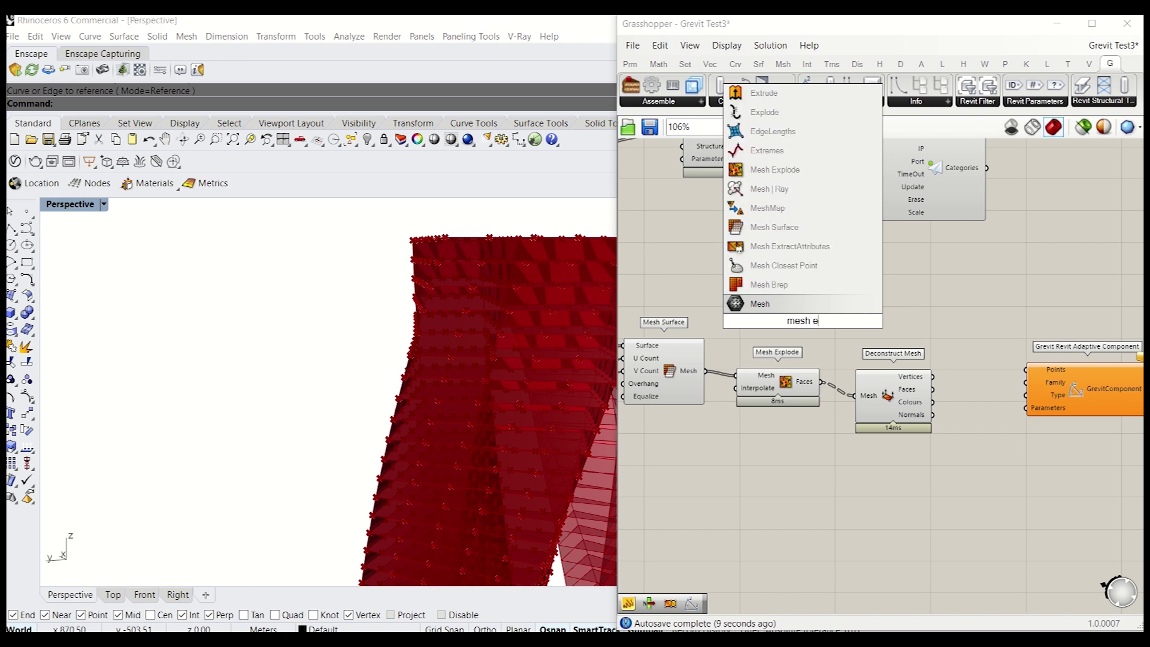
{"action": "type", "text": "dge"}
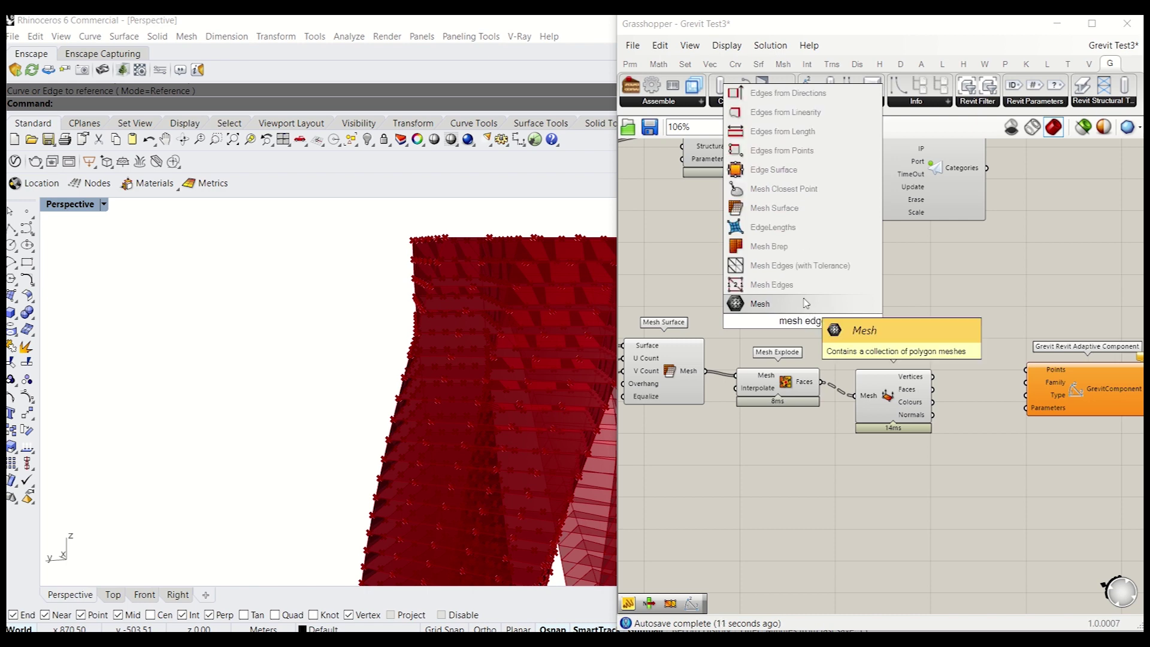
{"action": "left_click", "coordinate": [772, 285]}
{"action": "left_click_drag", "start_coordinate": [708, 371], "coordinate": [800, 311]}
{"action": "scroll", "coordinate": [326, 385], "scroll_direction": "down", "scroll_amount": 7}
{"action": "right_click_drag", "start_coordinate": [413, 460], "coordinate": [403, 433]}
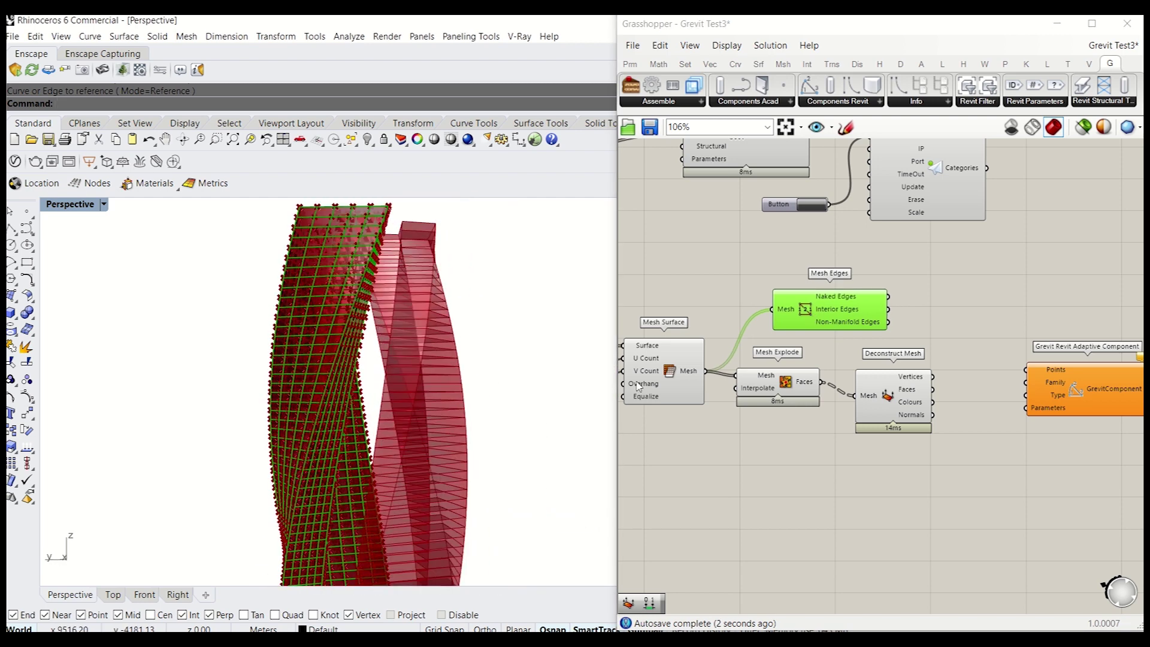
- Connect Deconstruct Mesh's Vertices output to the Points input of the Grevit Revit Adaptive Component and adjust that component's position
{"action": "right_click_drag", "start_coordinate": [991, 379], "coordinate": [838, 362]}
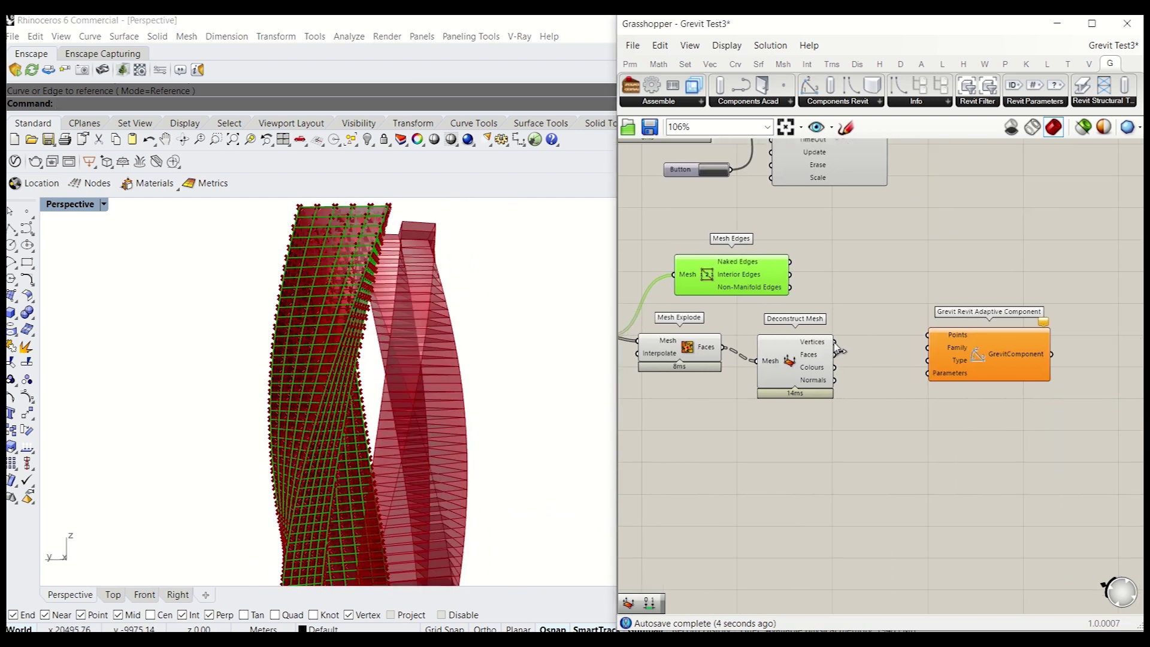
{"action": "left_click_drag", "start_coordinate": [960, 352], "coordinate": [970, 368]}
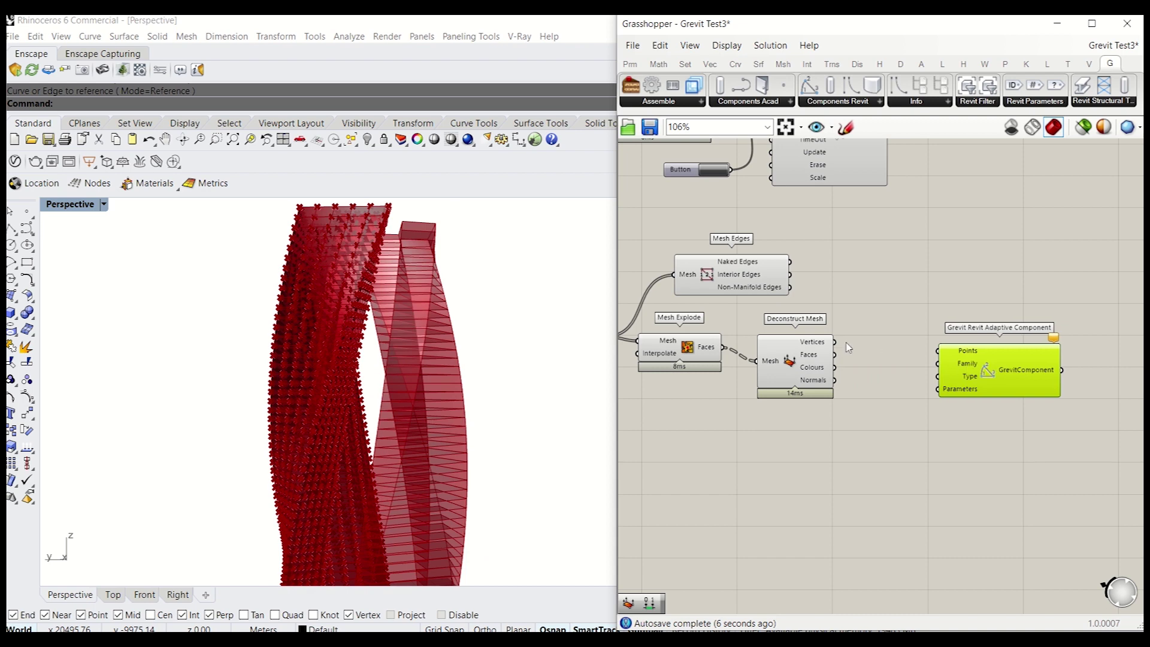
{"action": "left_click_drag", "start_coordinate": [842, 346], "coordinate": [938, 350]}
{"action": "left_click_drag", "start_coordinate": [1003, 382], "coordinate": [1008, 372]}
{"action": "left_click", "coordinate": [852, 463]}
- Duplicate the SKIN1 chain from Deconstruct Brep through the Grevit Revit Adaptive Component, placing the copy below the original beside SKIN2
{"action": "scroll", "coordinate": [853, 464], "scroll_direction": "down", "scroll_amount": 5}
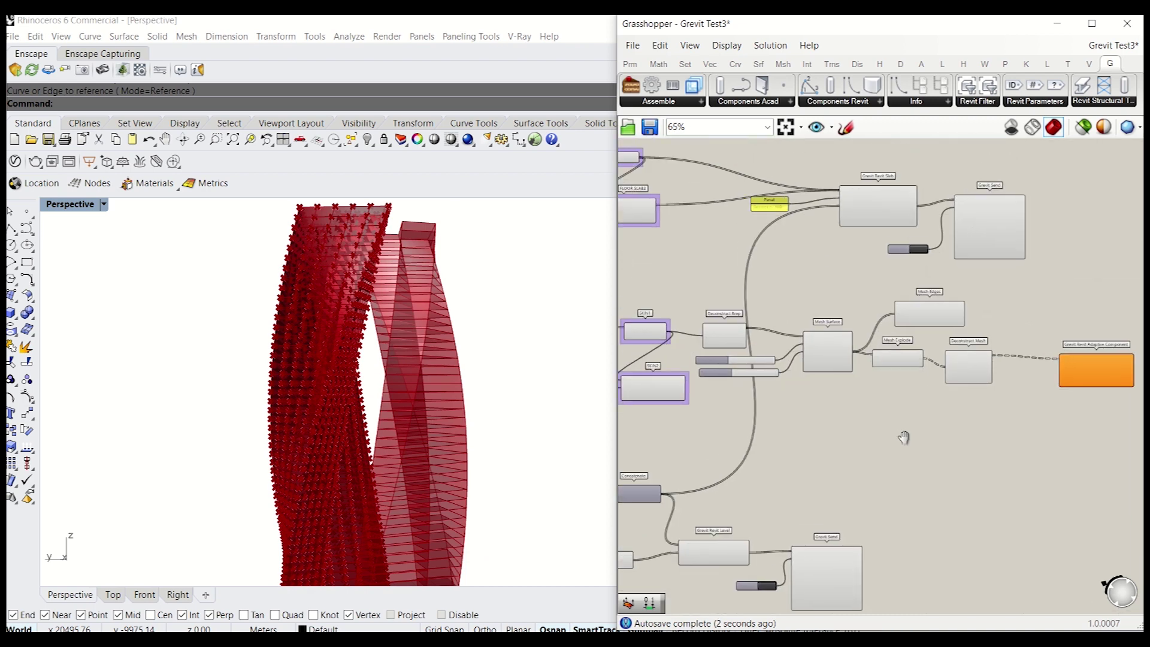
{"action": "scroll", "coordinate": [826, 388], "scroll_direction": "up", "scroll_amount": 2}
{"action": "left_click_drag", "start_coordinate": [1009, 422], "coordinate": [823, 287]}
{"action": "left_click", "coordinate": [699, 341], "text": "shift"}
{"action": "right_click_drag", "start_coordinate": [715, 419], "coordinate": [802, 417]}
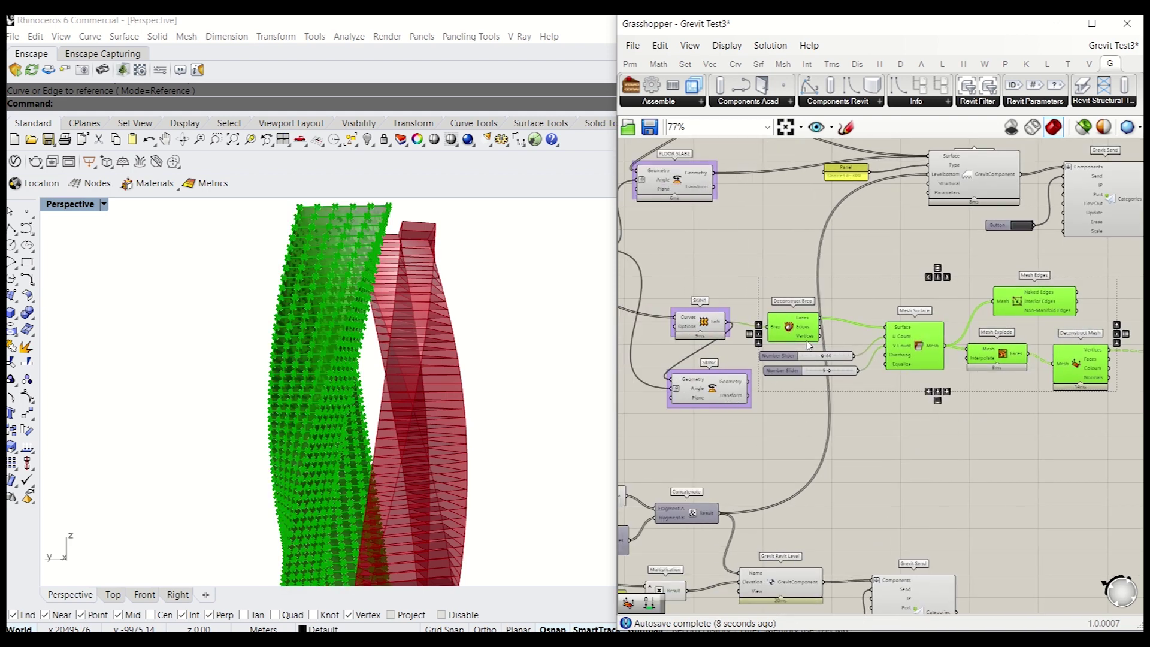
{"action": "right_click_drag", "start_coordinate": [904, 382], "coordinate": [801, 336]}
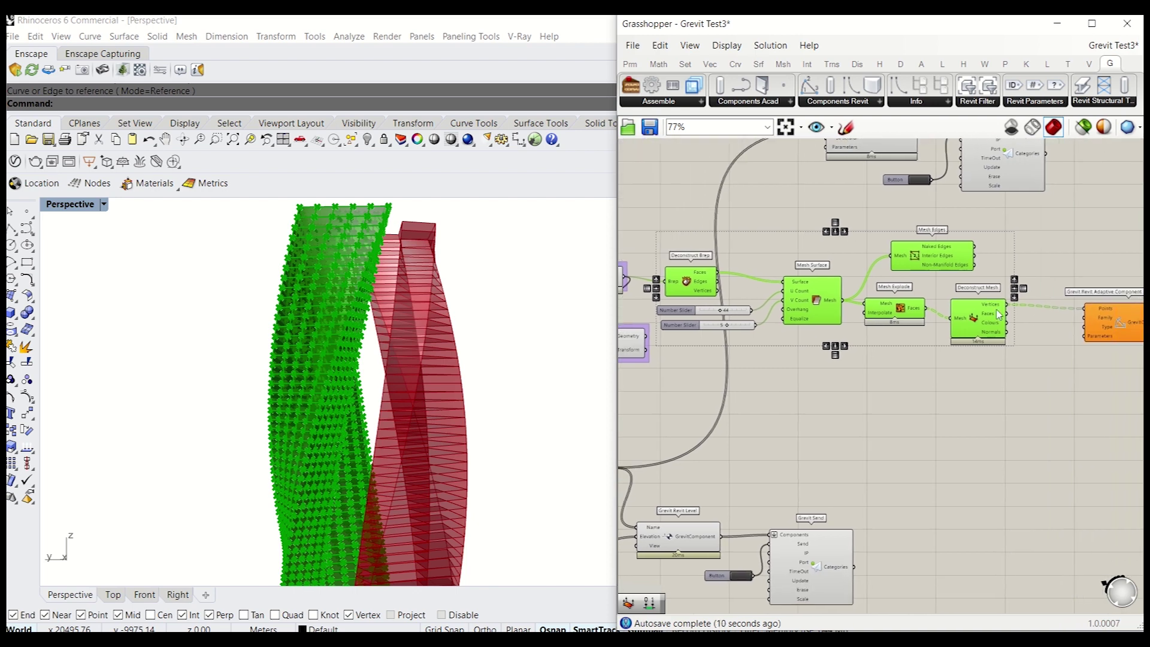
{"action": "left_click", "coordinate": [1114, 313], "text": "shift"}
{"action": "left_click_drag", "start_coordinate": [1116, 318], "coordinate": [1116, 296]}
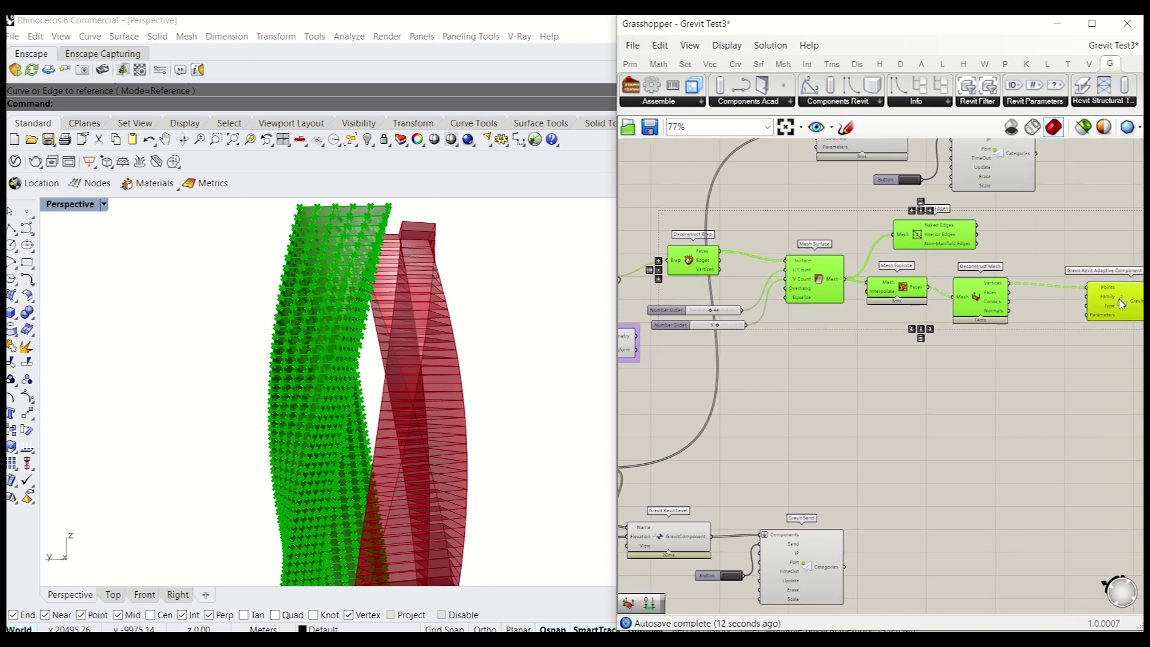
{"action": "left_click_drag", "start_coordinate": [981, 302], "coordinate": [995, 421], "text": "alt"}
- Connect SKIN2's Geometry output to the Brep input of the copied Deconstruct Brep and view both towers in perspective
{"action": "right_click_drag", "start_coordinate": [637, 344], "coordinate": [712, 349]}
{"action": "scroll", "coordinate": [712, 349], "scroll_direction": "up", "scroll_amount": 5}
{"action": "left_click_drag", "start_coordinate": [707, 333], "coordinate": [798, 436], "text": "shift"}
{"action": "left_click", "coordinate": [762, 498]}
{"action": "scroll", "coordinate": [448, 415], "scroll_direction": "up", "scroll_amount": 4}
{"action": "right_click_drag", "start_coordinate": [465, 404], "coordinate": [411, 429]}
{"action": "scroll", "coordinate": [197, 413], "scroll_direction": "up", "scroll_amount": 3}
{"action": "right_click_drag", "start_coordinate": [305, 441], "coordinate": [344, 500], "text": "shift"}
{"action": "scroll", "coordinate": [375, 418], "scroll_direction": "down", "scroll_amount": 4}
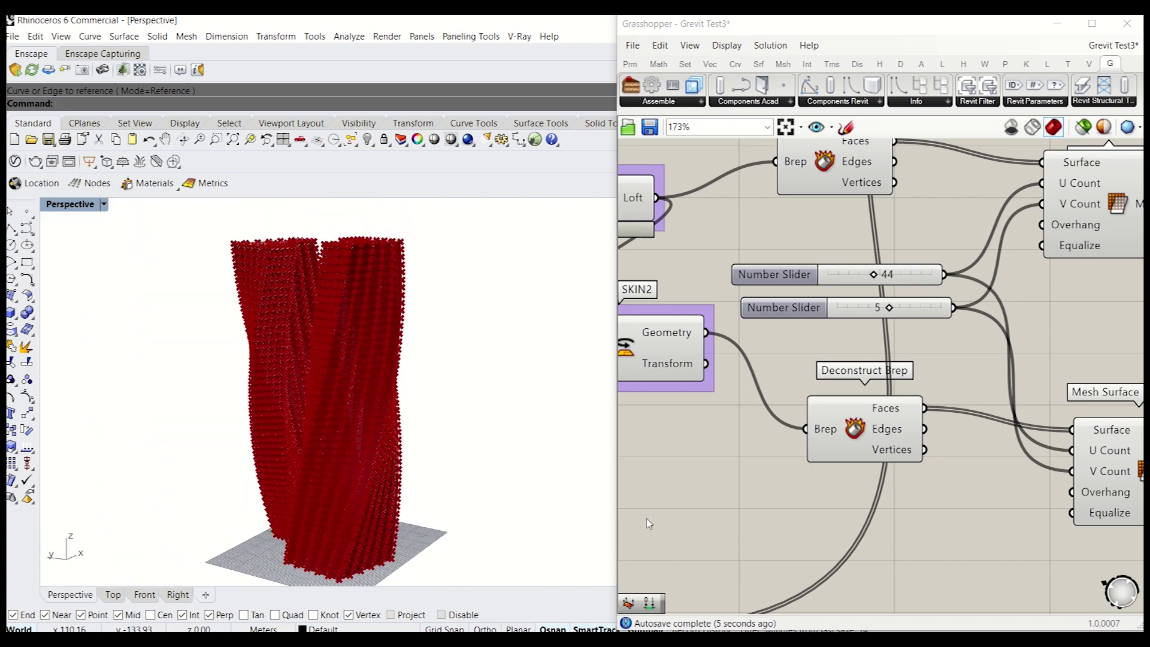
- Move the two Grevit Revit Adaptive Components farther from their Deconstruct Mesh components to leave room at their inputs
{"action": "scroll", "coordinate": [704, 449], "scroll_direction": "down", "scroll_amount": 3}
{"action": "right_click_drag", "start_coordinate": [943, 465], "coordinate": [745, 411]}
{"action": "left_click", "coordinate": [793, 413]}
{"action": "left_click", "coordinate": [1027, 440]}
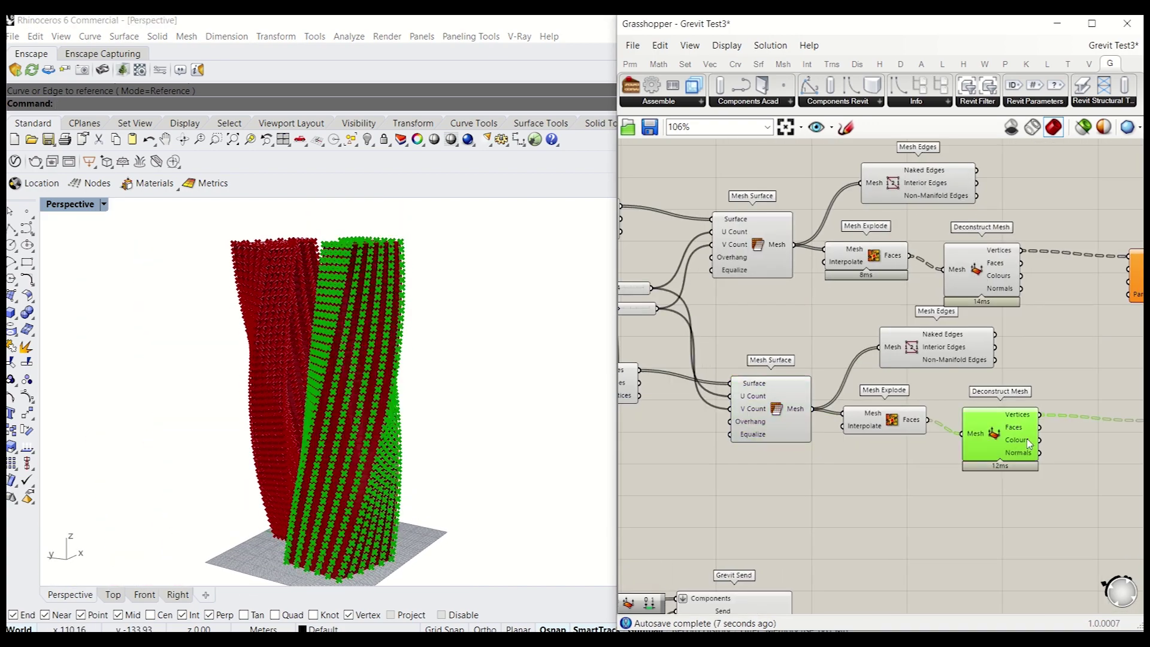
{"action": "right_click_drag", "start_coordinate": [1068, 429], "coordinate": [793, 434]}
{"action": "left_click_drag", "start_coordinate": [928, 439], "coordinate": [918, 433]}
{"action": "left_click", "coordinate": [900, 365]}
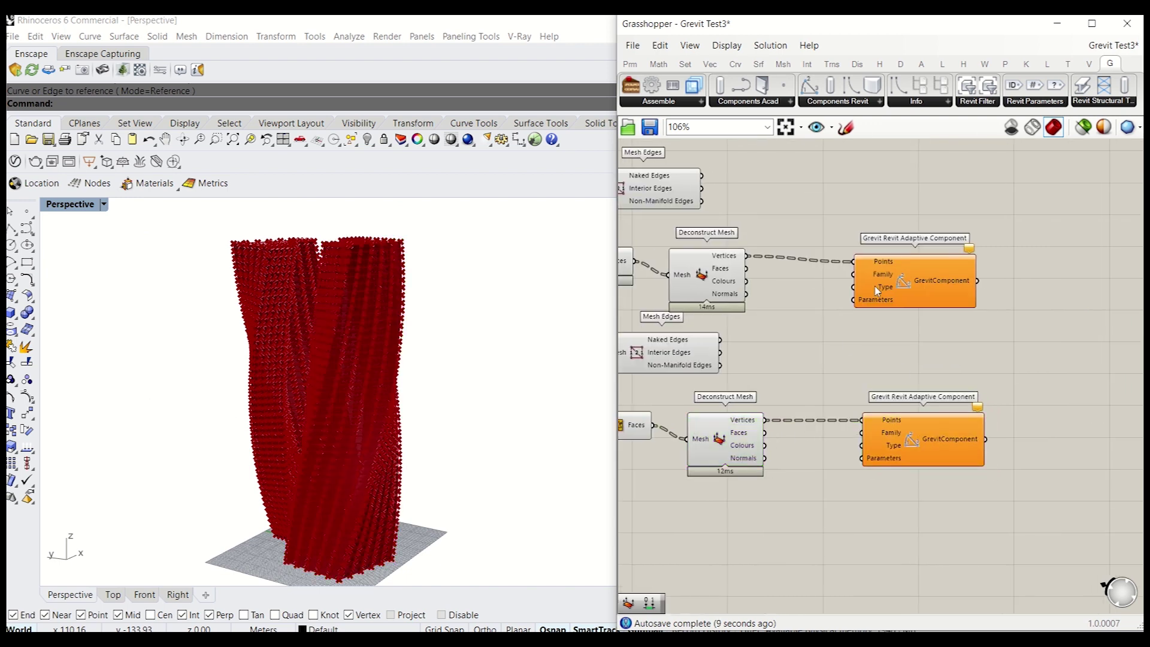
{"action": "left_click_drag", "start_coordinate": [889, 263], "coordinate": [910, 269]}
{"action": "left_click_drag", "start_coordinate": [1015, 271], "coordinate": [944, 429]}
{"action": "left_click_drag", "start_coordinate": [953, 301], "coordinate": [998, 292]}
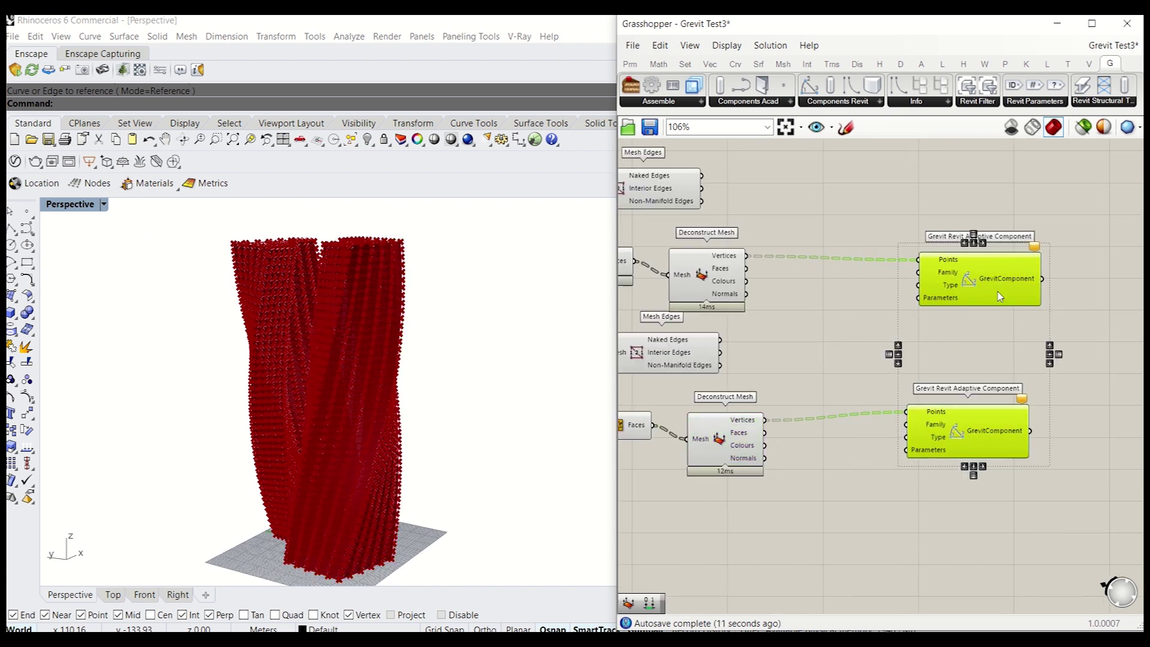
{"action": "left_click", "coordinate": [883, 375]}
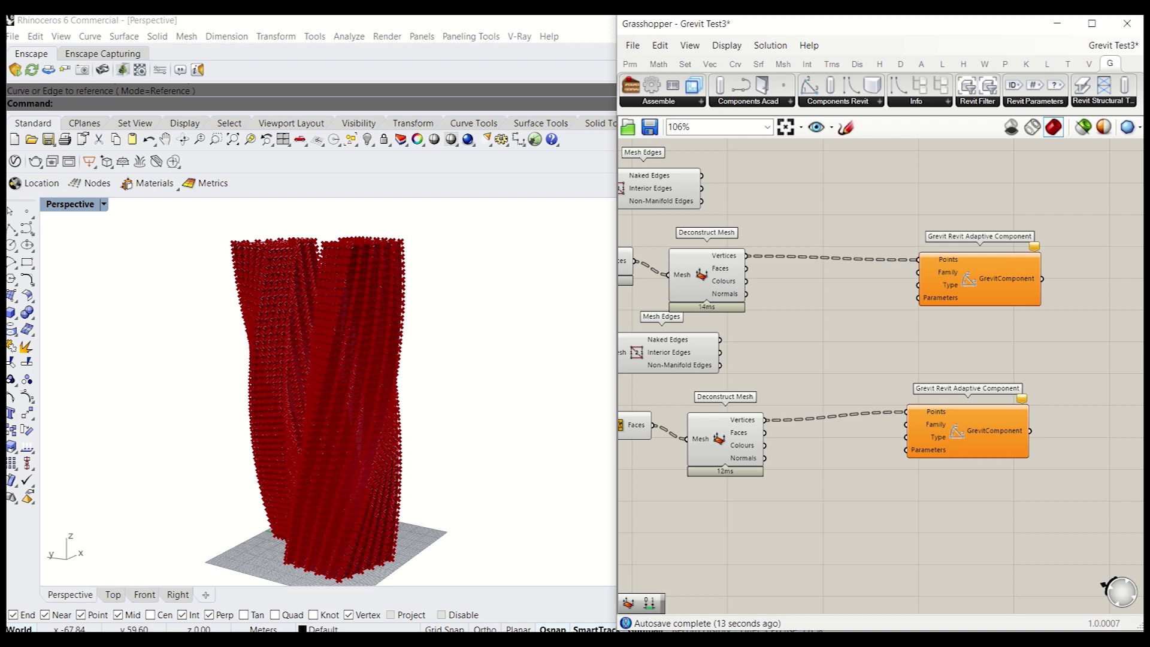
- Switch to Revit and create a new family from the Metric Generic Model Adaptive.rft template in the English folder under _Autodesk Metric
{"action": "key", "text": "alt+Tab"}
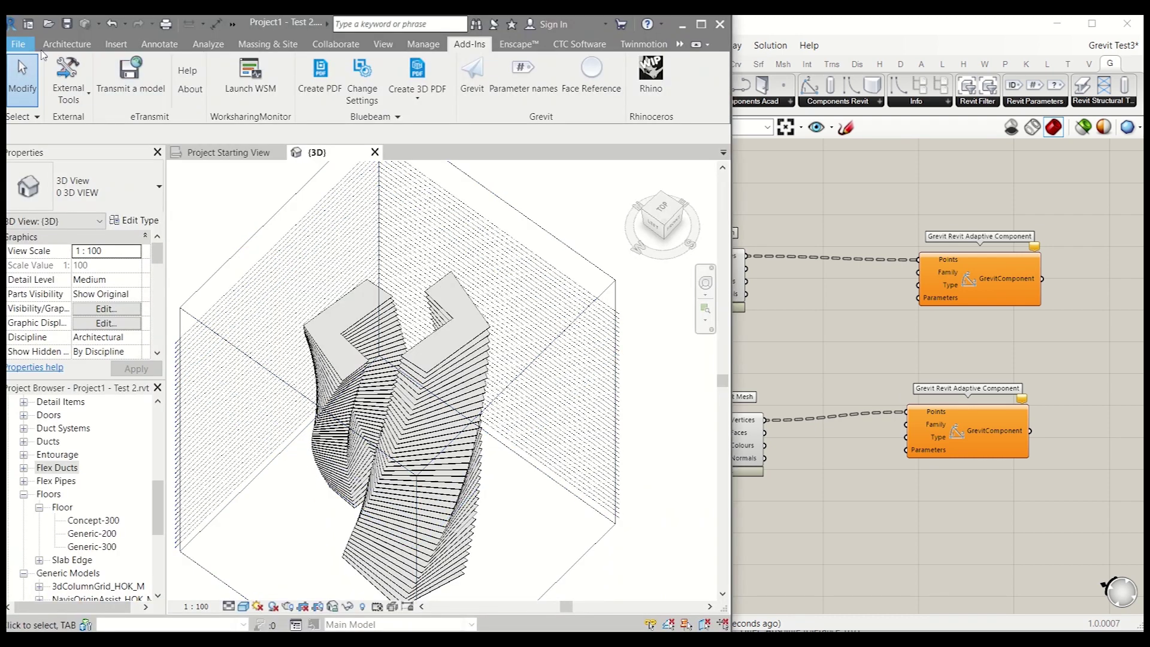
{"action": "left_click", "coordinate": [19, 44]}
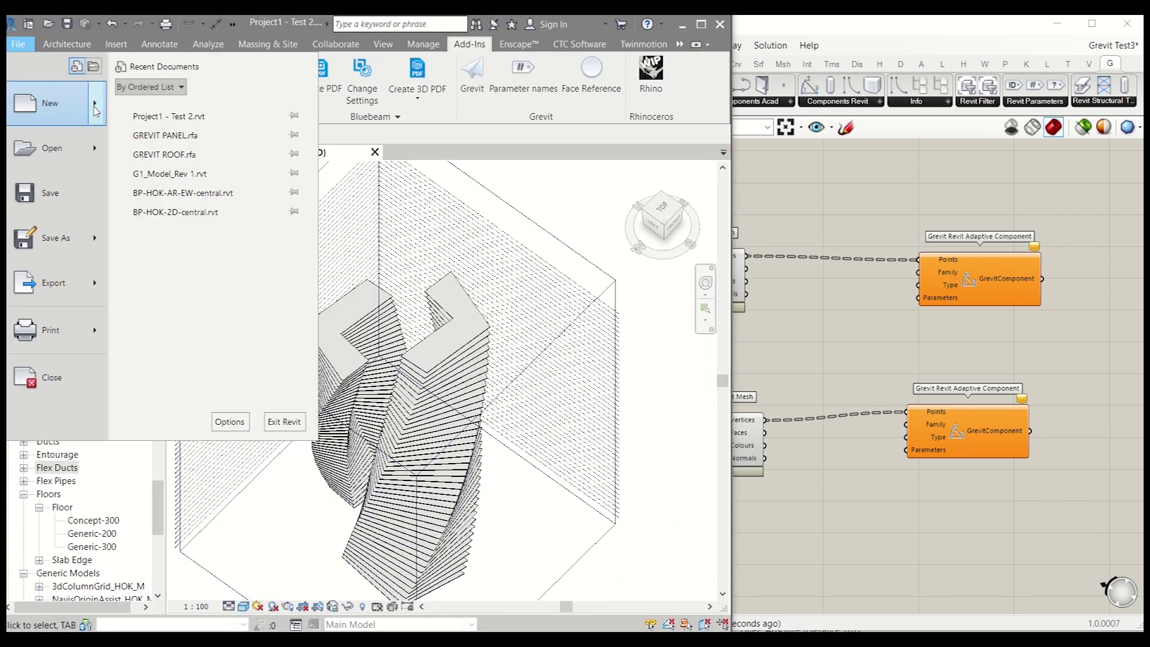
{"action": "mouse_move", "coordinate": [94, 109]}
{"action": "left_click", "coordinate": [160, 146]}
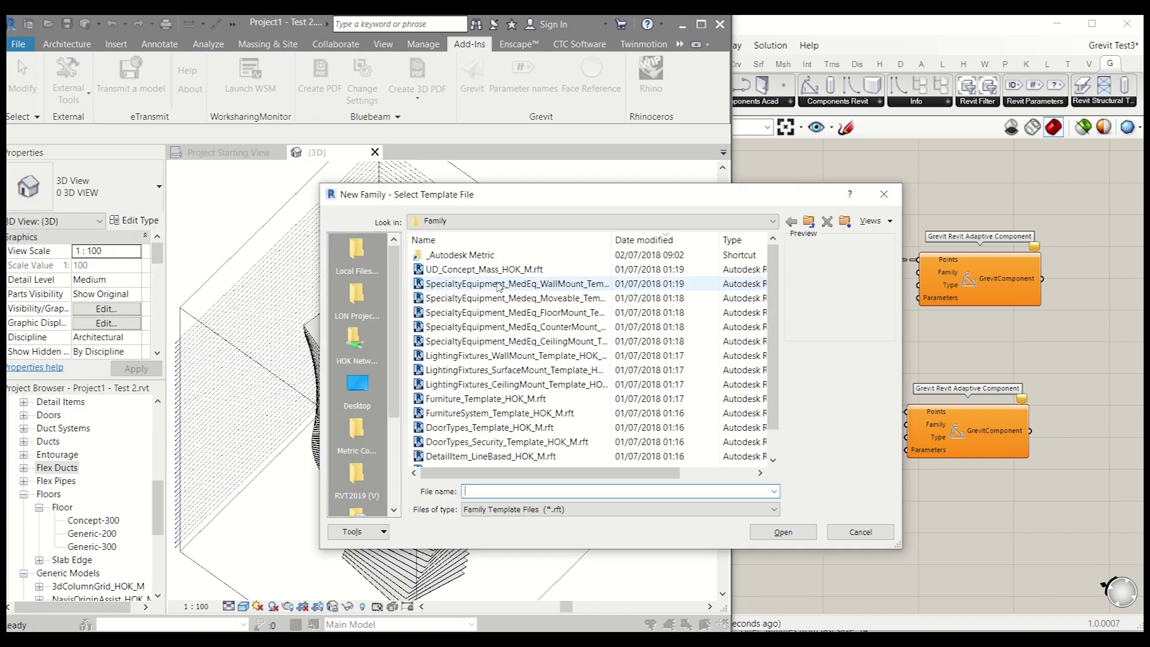
{"action": "scroll", "coordinate": [500, 305], "scroll_direction": "down", "scroll_amount": 1}
{"action": "scroll", "coordinate": [475, 334], "scroll_direction": "up", "scroll_amount": 1}
{"action": "double_click", "coordinate": [471, 257]}
{"action": "scroll", "coordinate": [517, 375], "scroll_direction": "down", "scroll_amount": 17}
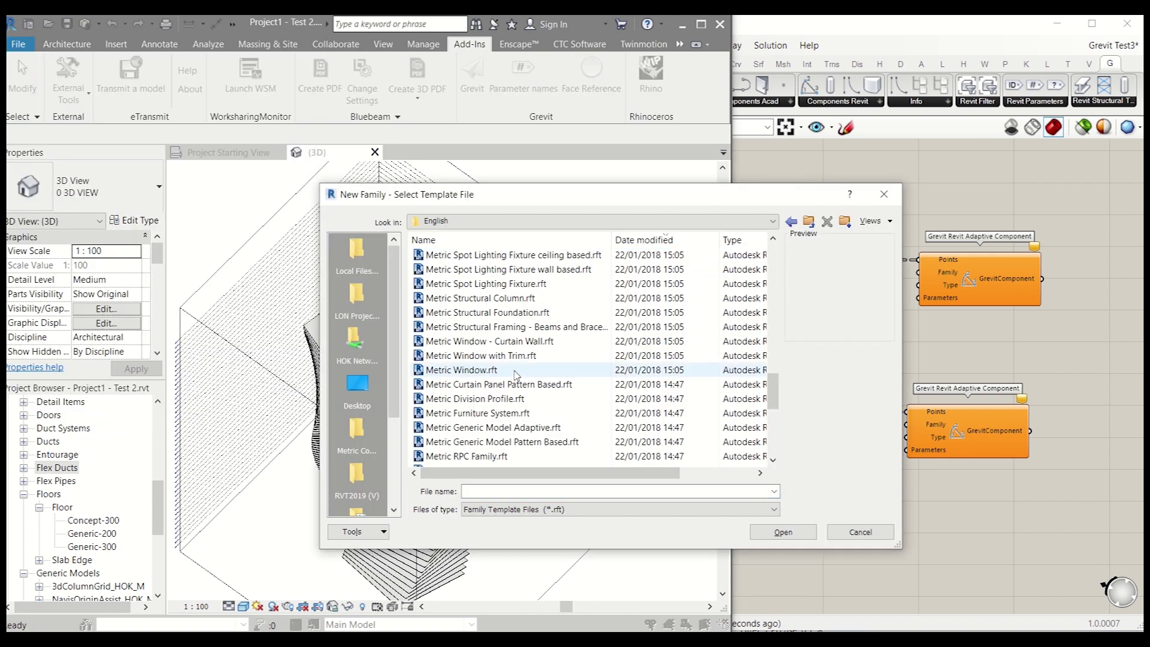
{"action": "left_click", "coordinate": [506, 427]}
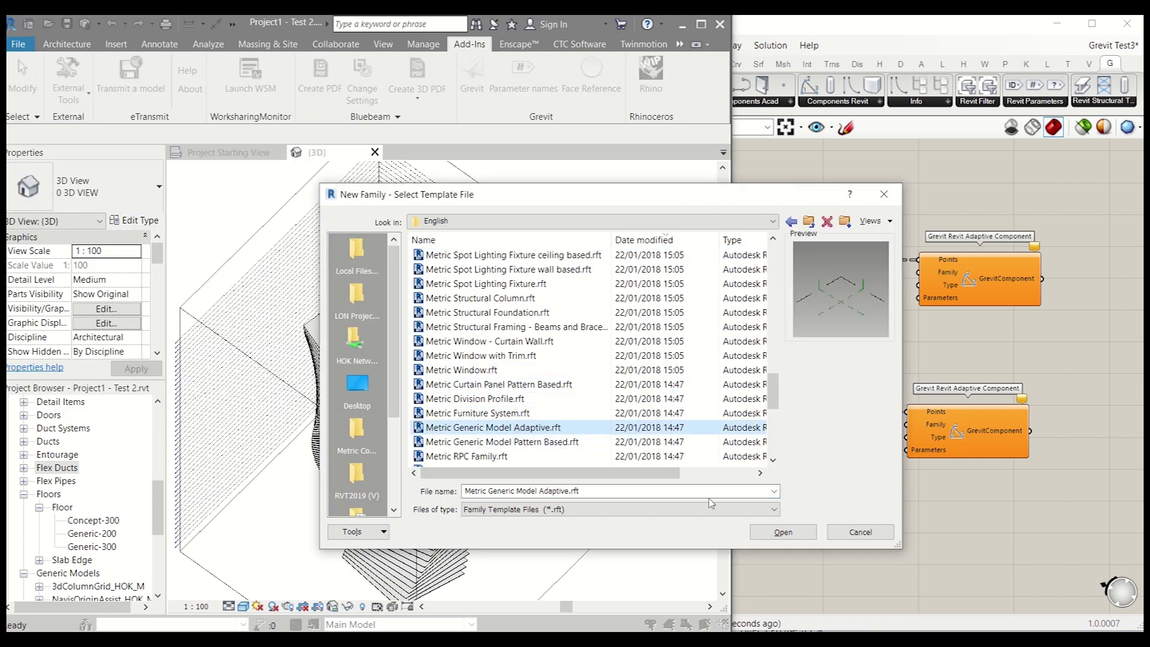
{"action": "left_click", "coordinate": [773, 537]}
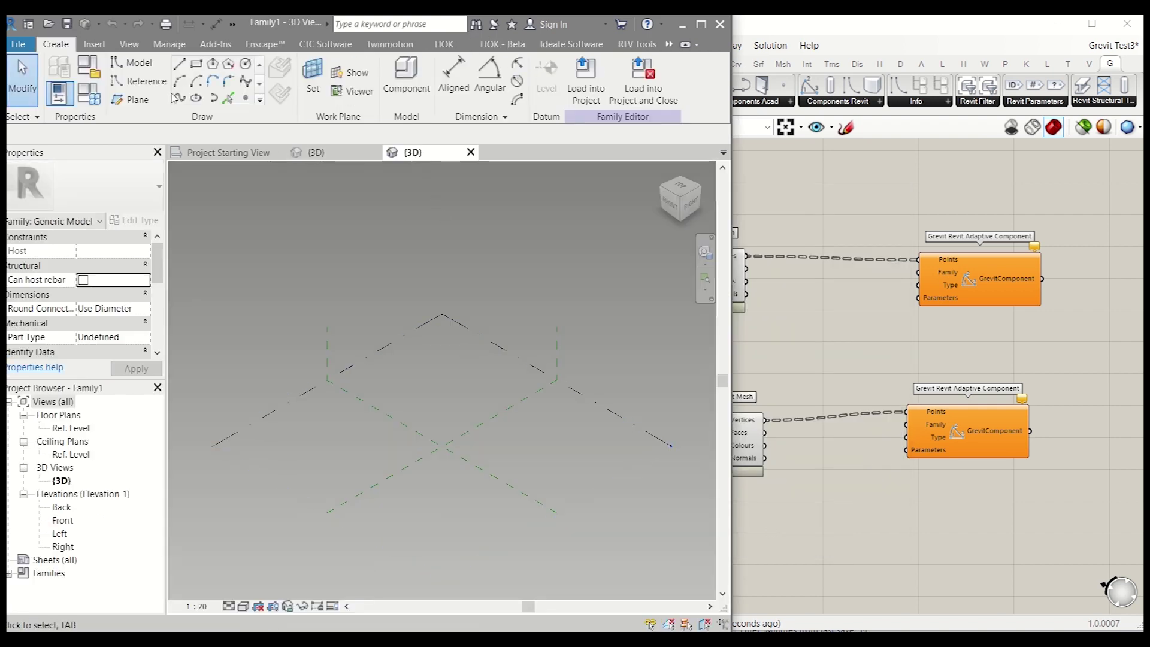
- Place four reference points on the Ref. Level plane, arranged as the corners of a quadrilateral around the centre
{"action": "left_click", "coordinate": [245, 98]}
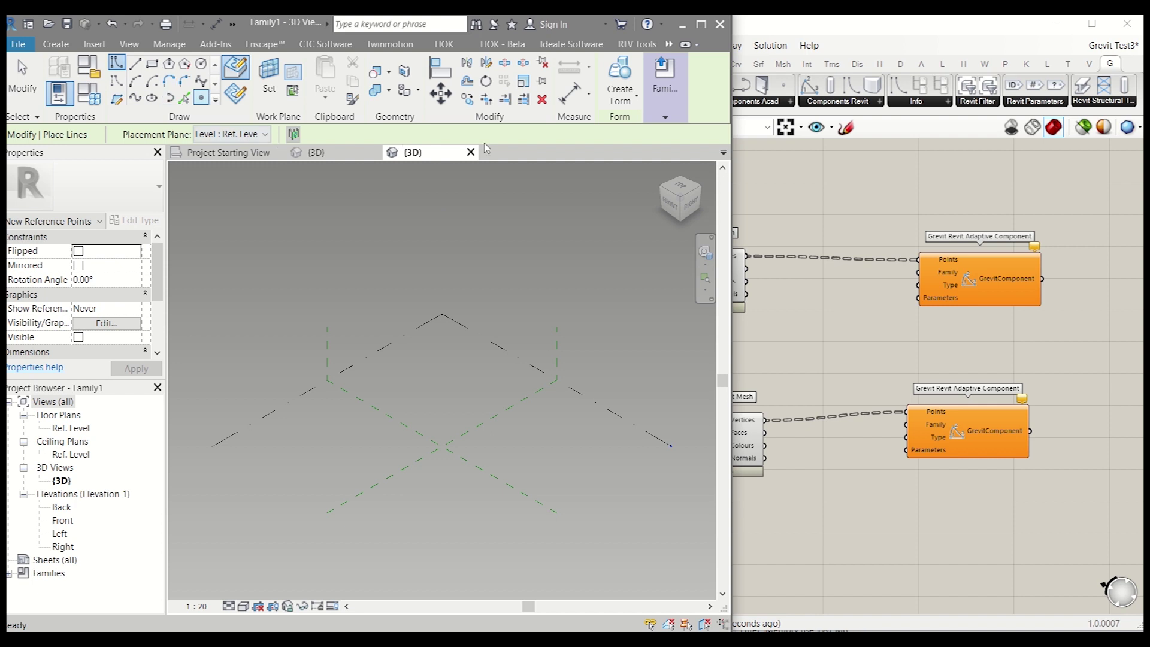
{"action": "left_click", "coordinate": [338, 428]}
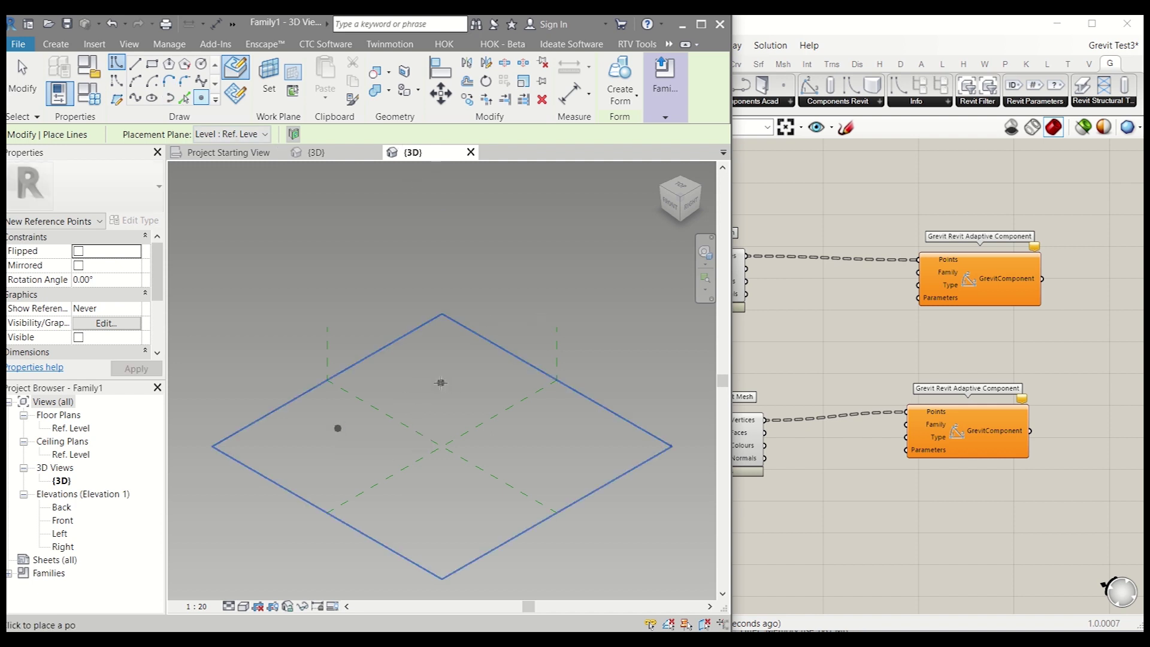
{"action": "left_click", "coordinate": [541, 443]}
{"action": "left_click", "coordinate": [440, 510]}
{"action": "key", "text": "Escape"}
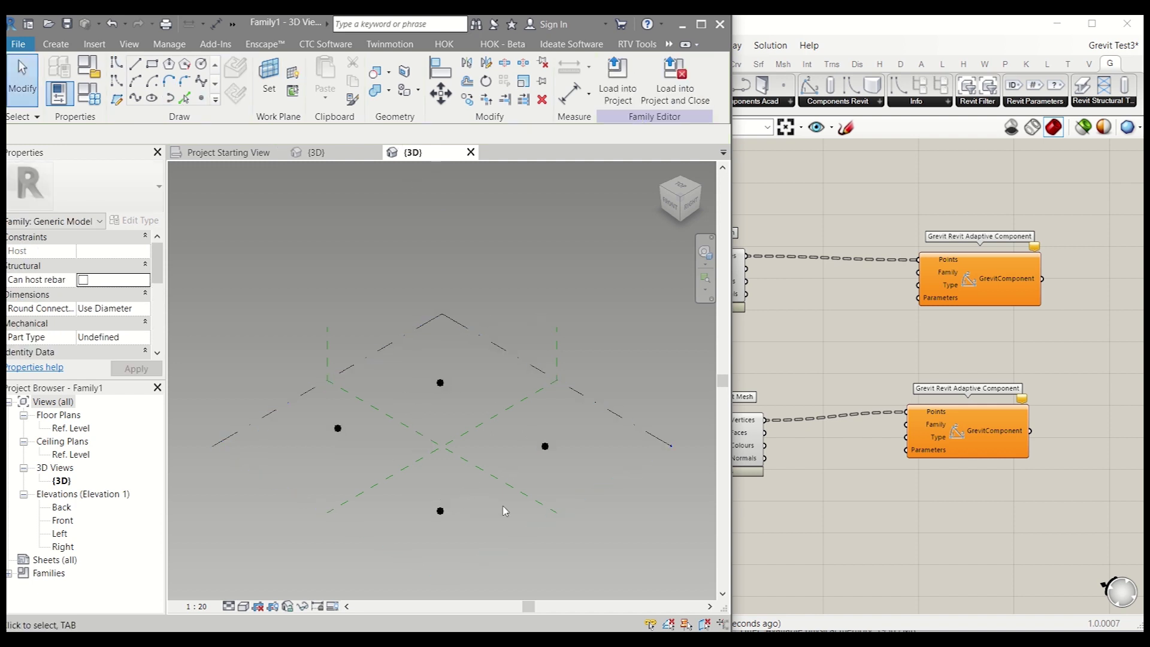
- Select the four reference points, filtering out the reference plane, and make them adaptive points
{"action": "left_click_drag", "start_coordinate": [572, 535], "coordinate": [333, 366]}
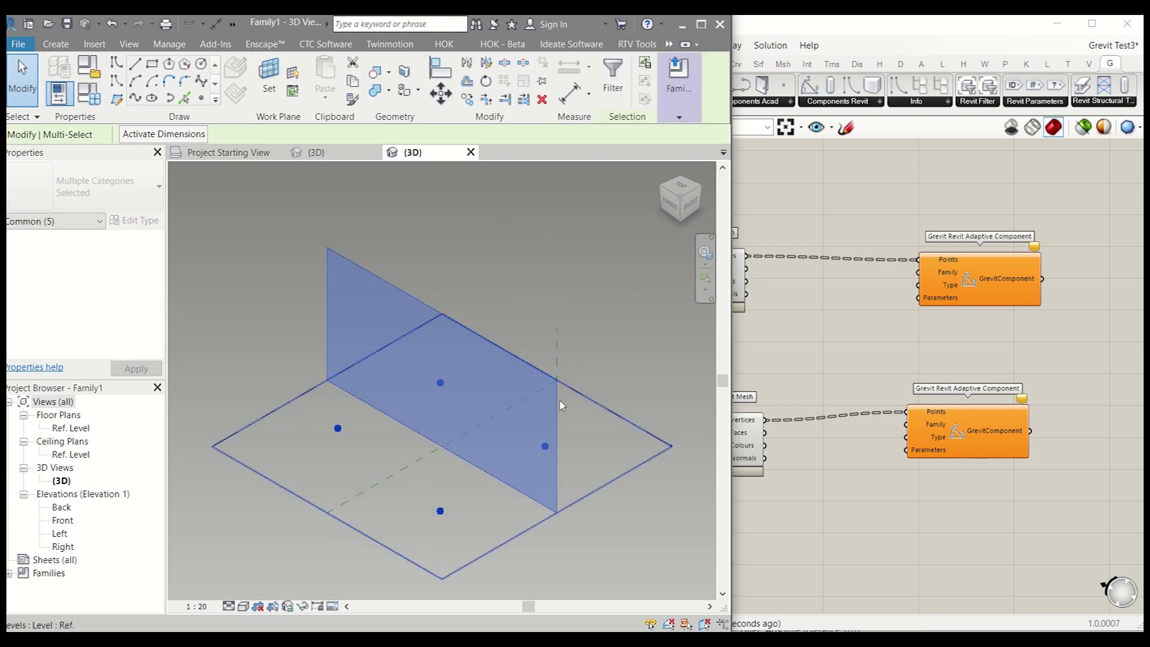
{"action": "left_click", "coordinate": [613, 81]}
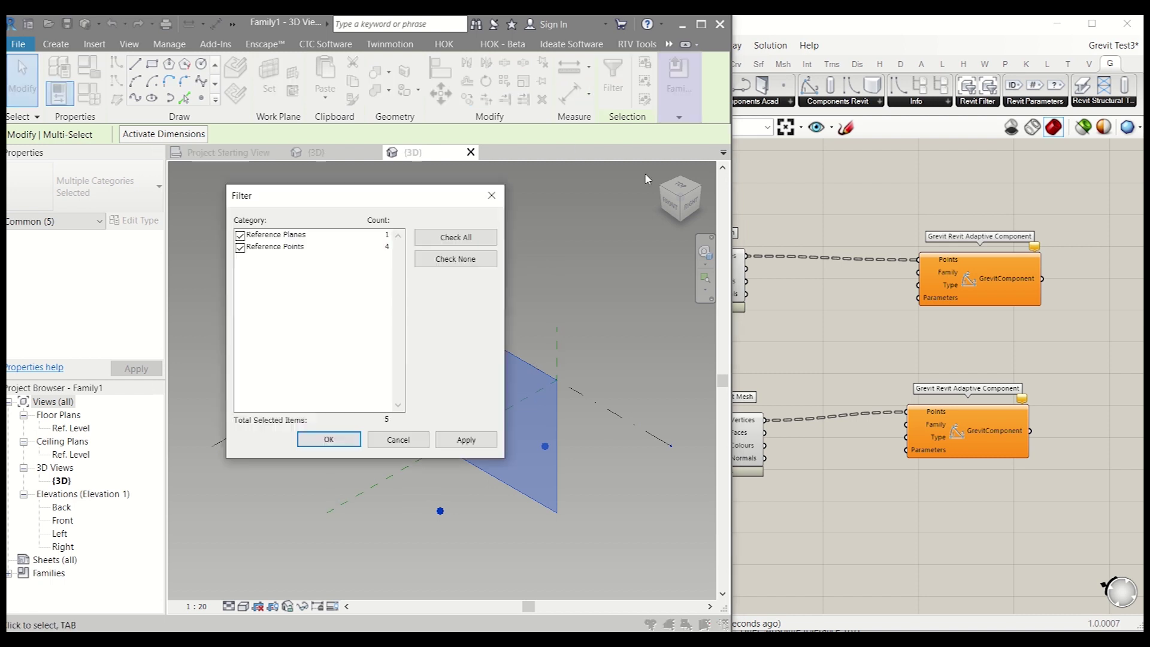
{"action": "left_click", "coordinate": [241, 235]}
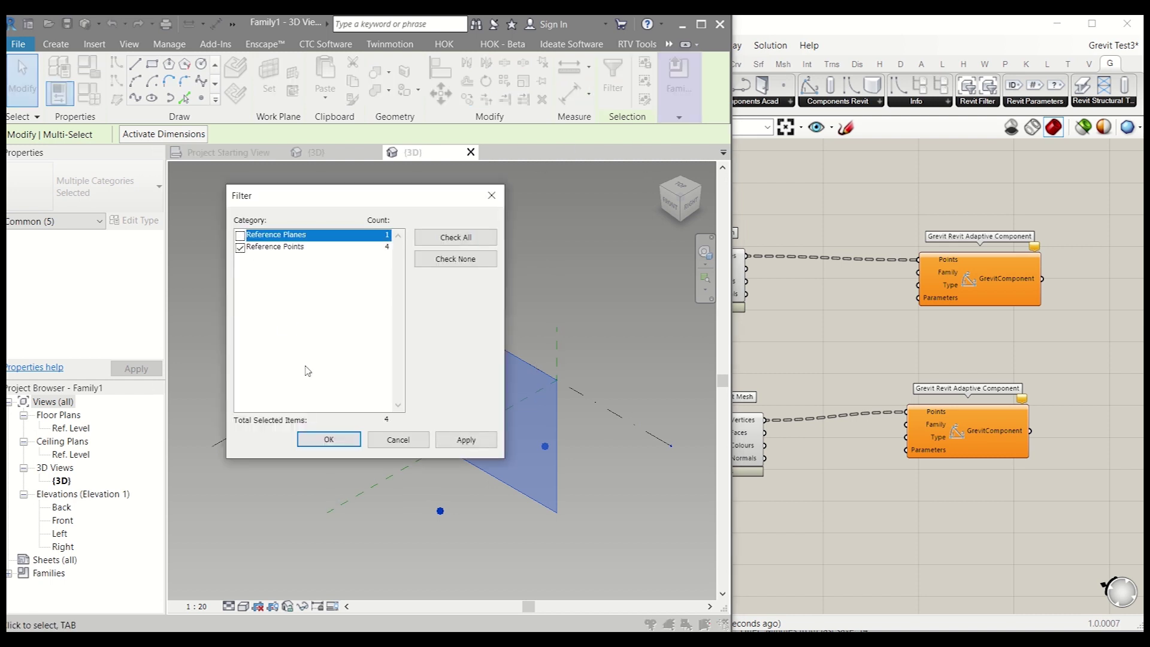
{"action": "left_click", "coordinate": [342, 443]}
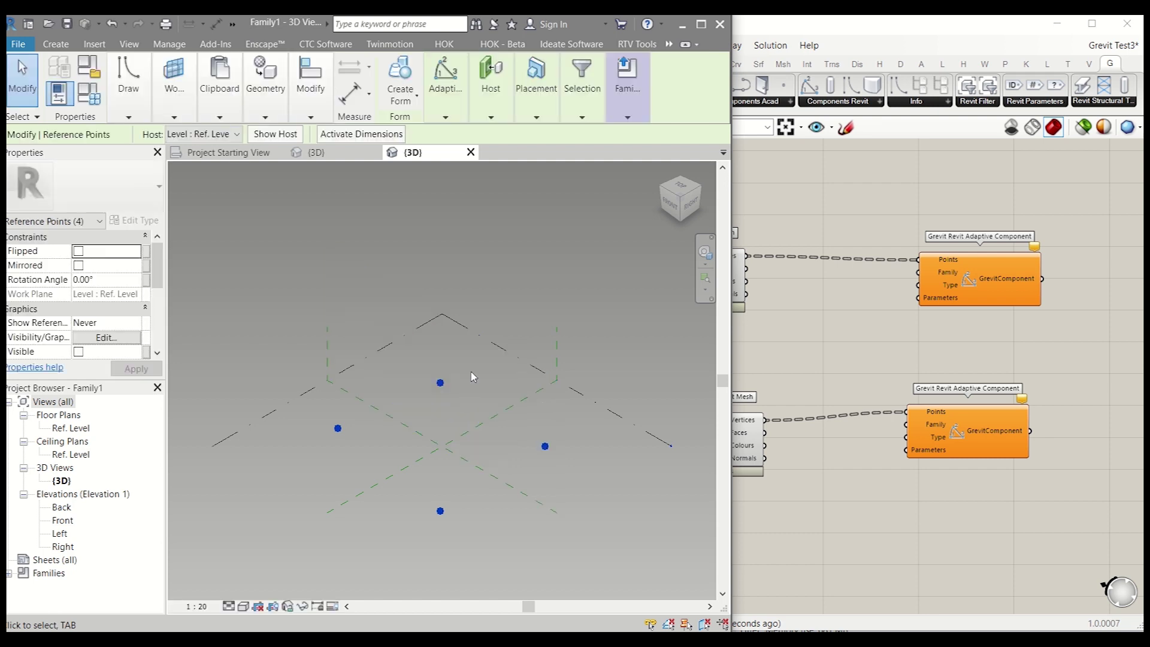
{"action": "left_click", "coordinate": [445, 116]}
{"action": "left_click", "coordinate": [456, 151]}
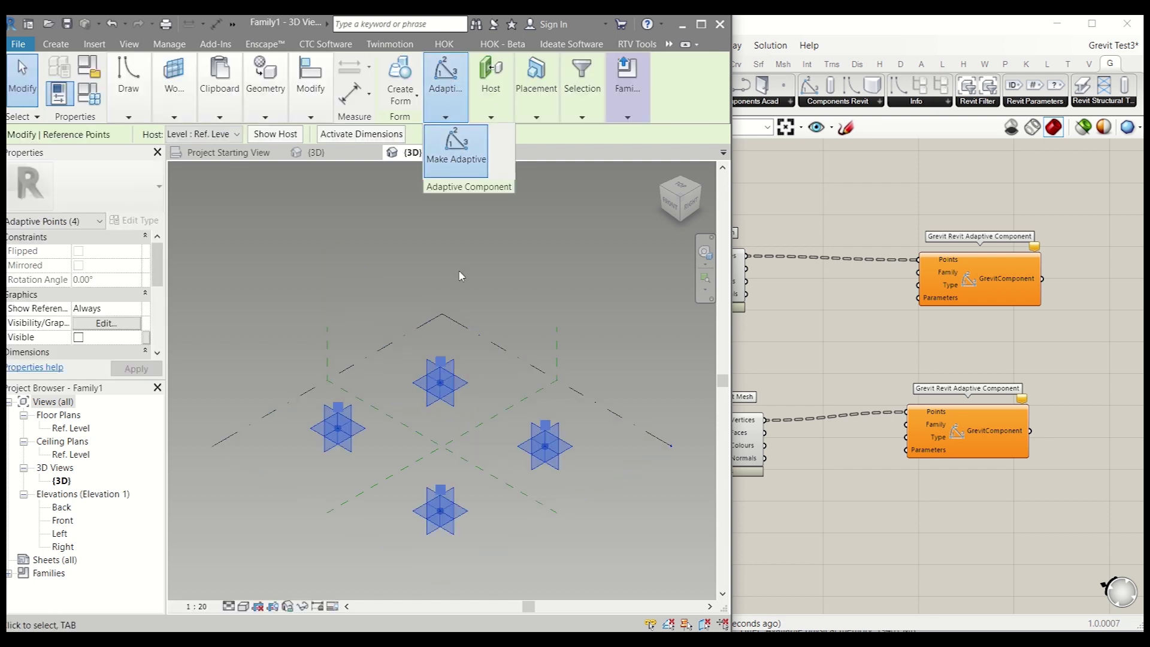
{"action": "left_click", "coordinate": [513, 294]}
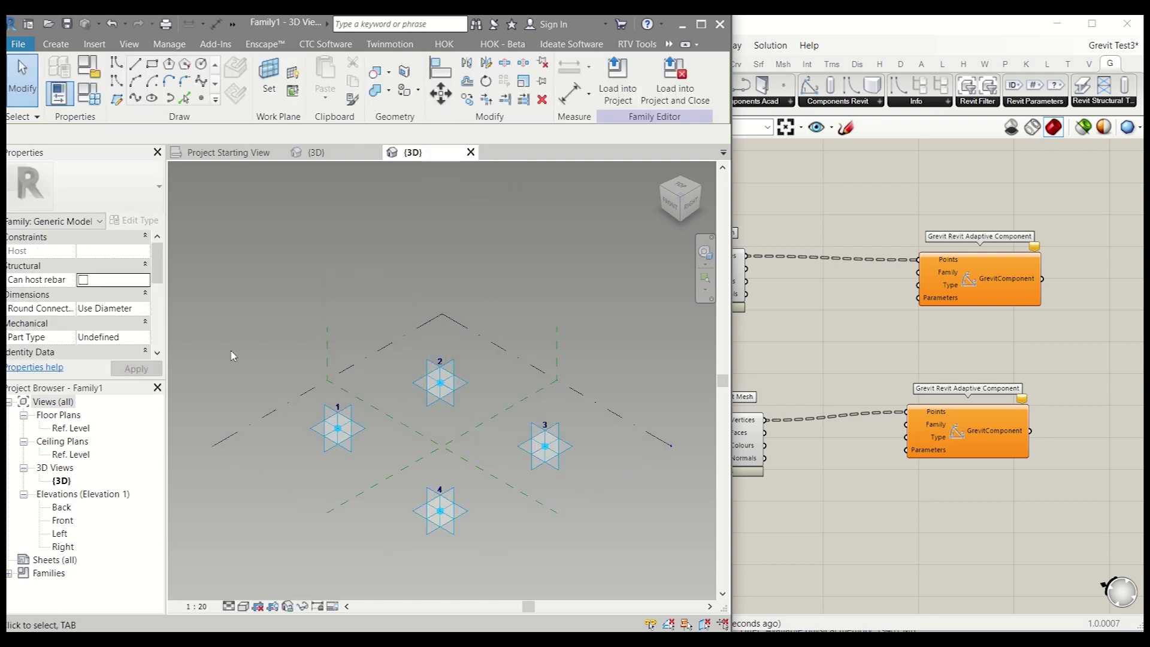
- Draw a closed chain of reference lines with 3D Snapping through adaptive points 1, 2, 3, 4 and back to 1
{"action": "left_click", "coordinate": [136, 67]}
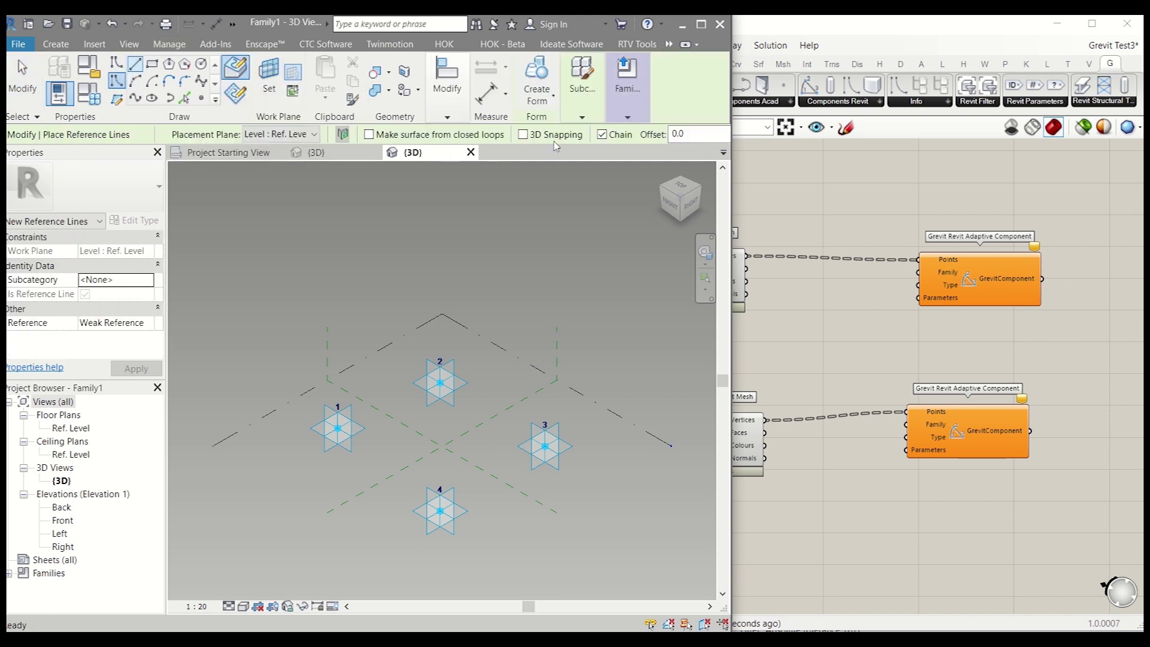
{"action": "left_click", "coordinate": [523, 135]}
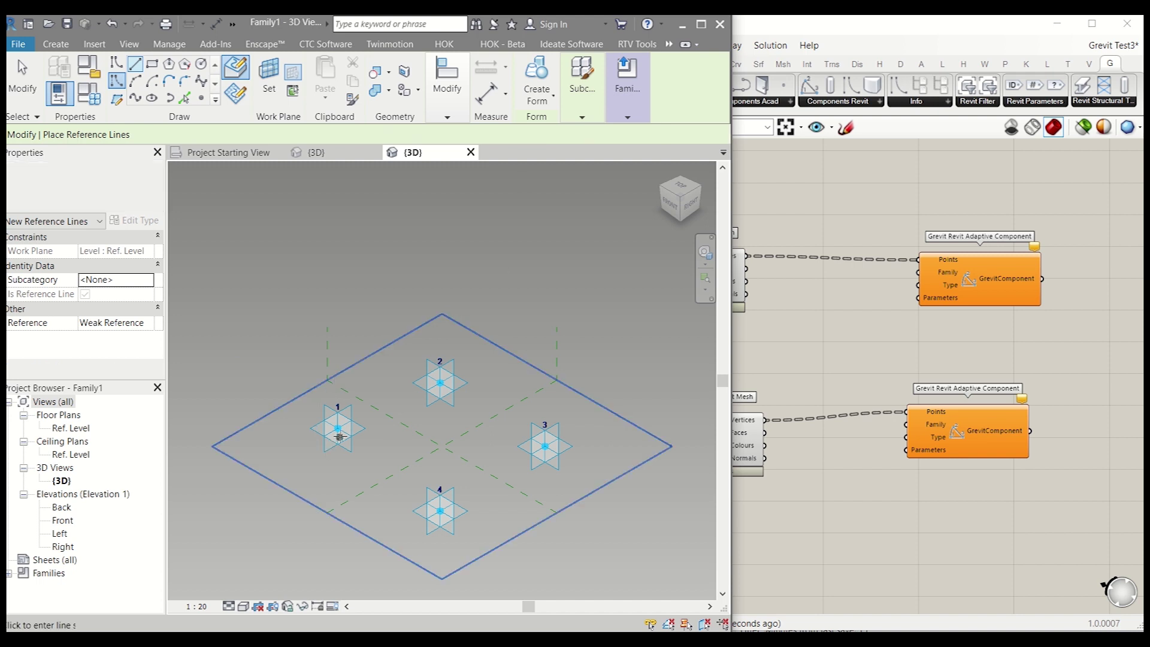
{"action": "left_click", "coordinate": [338, 428]}
{"action": "left_click", "coordinate": [440, 382]}
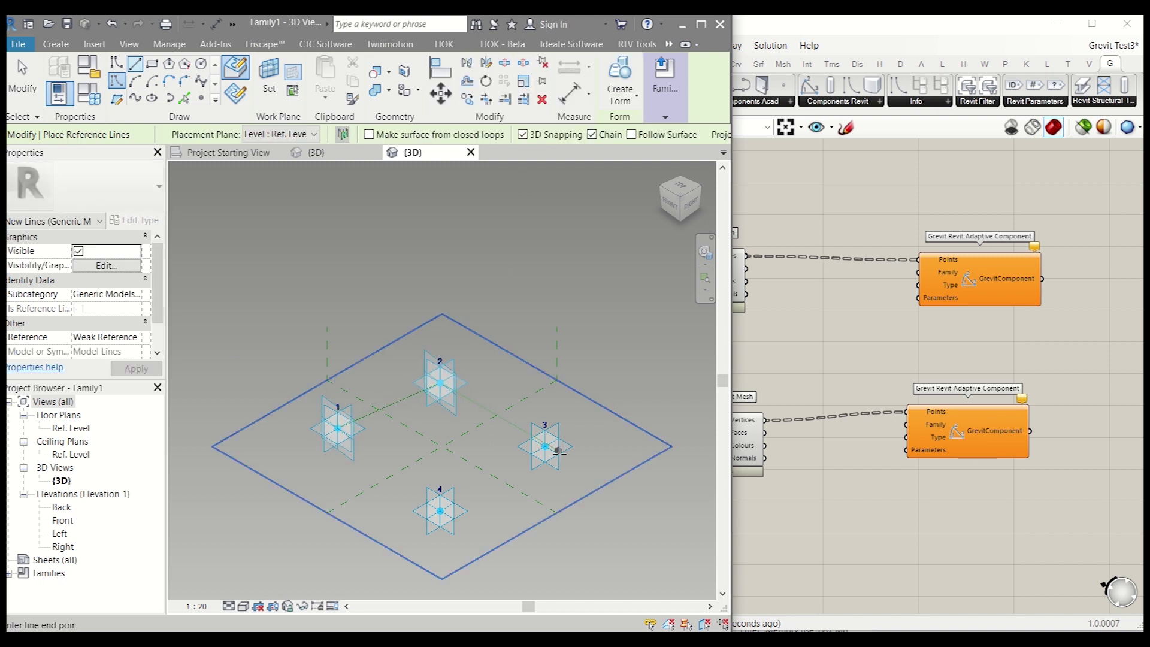
{"action": "left_click", "coordinate": [546, 447]}
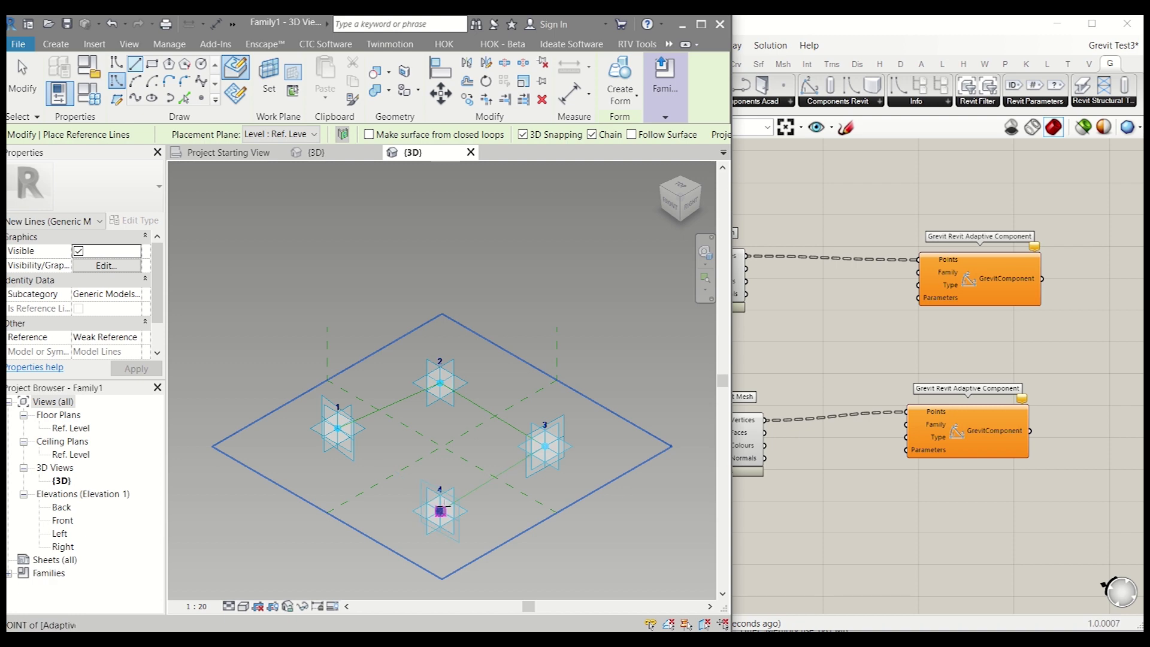
{"action": "left_click", "coordinate": [441, 511]}
{"action": "left_click", "coordinate": [338, 429]}
{"action": "key", "text": "Escape"}
{"action": "key", "text": "Escape"}
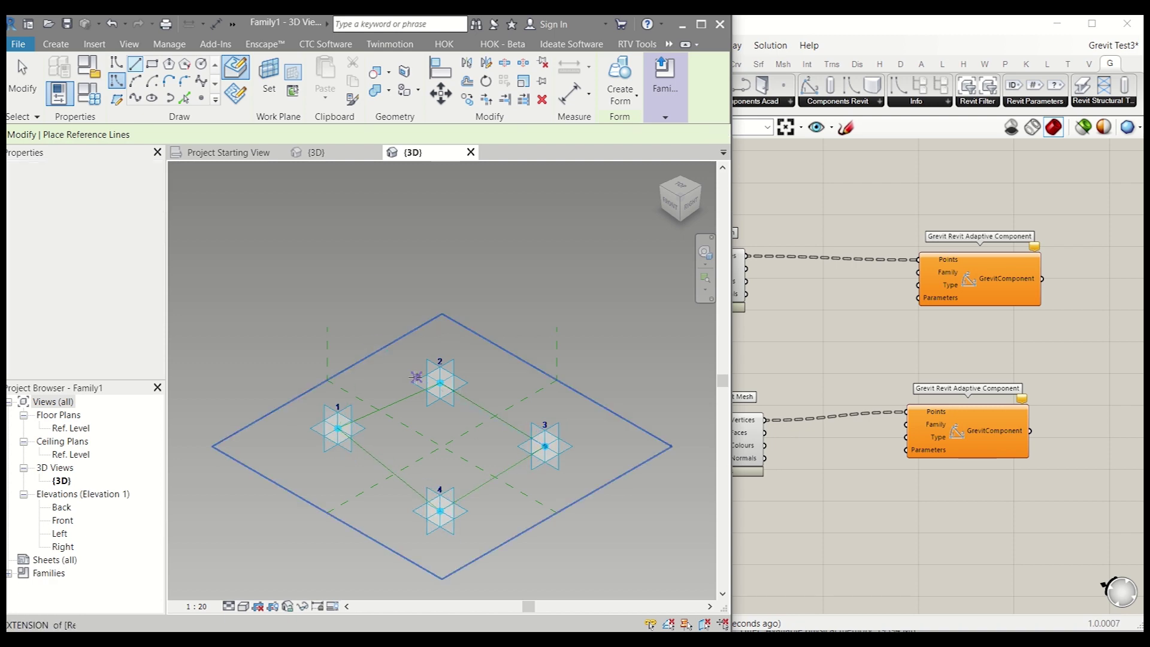
- Host a reference point on the line between adaptive points 1 and 2 and set its Show Reference Planes to Always
{"action": "left_click", "coordinate": [203, 98]}
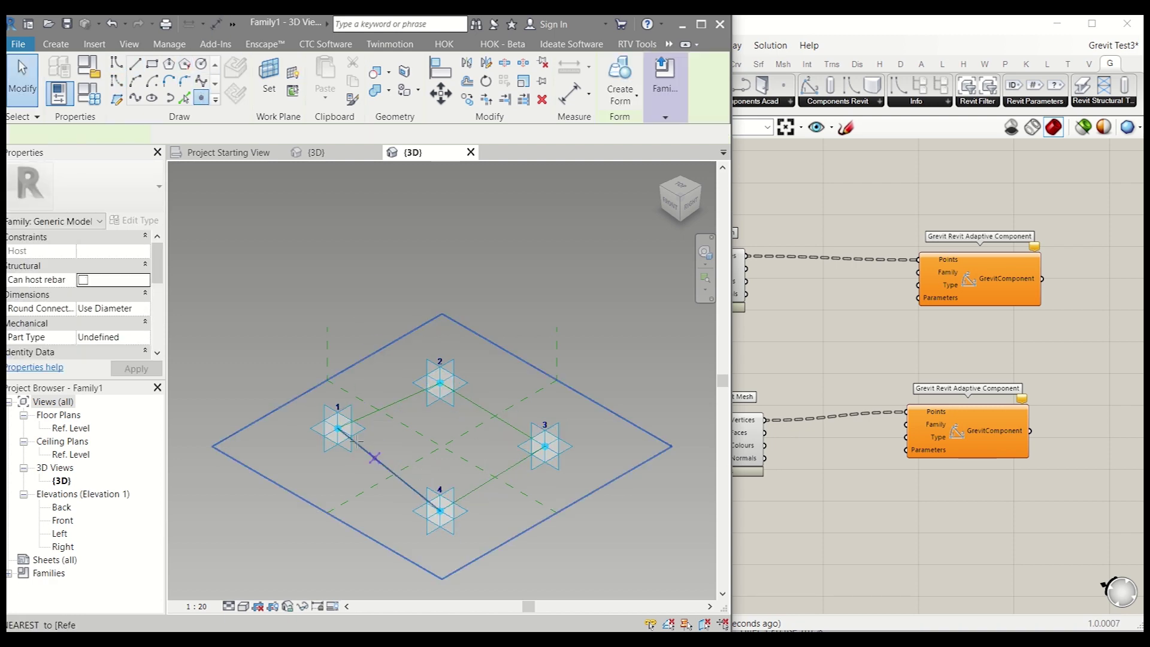
{"action": "left_click", "coordinate": [397, 402]}
{"action": "key", "text": "Escape"}
{"action": "key", "text": "Escape"}
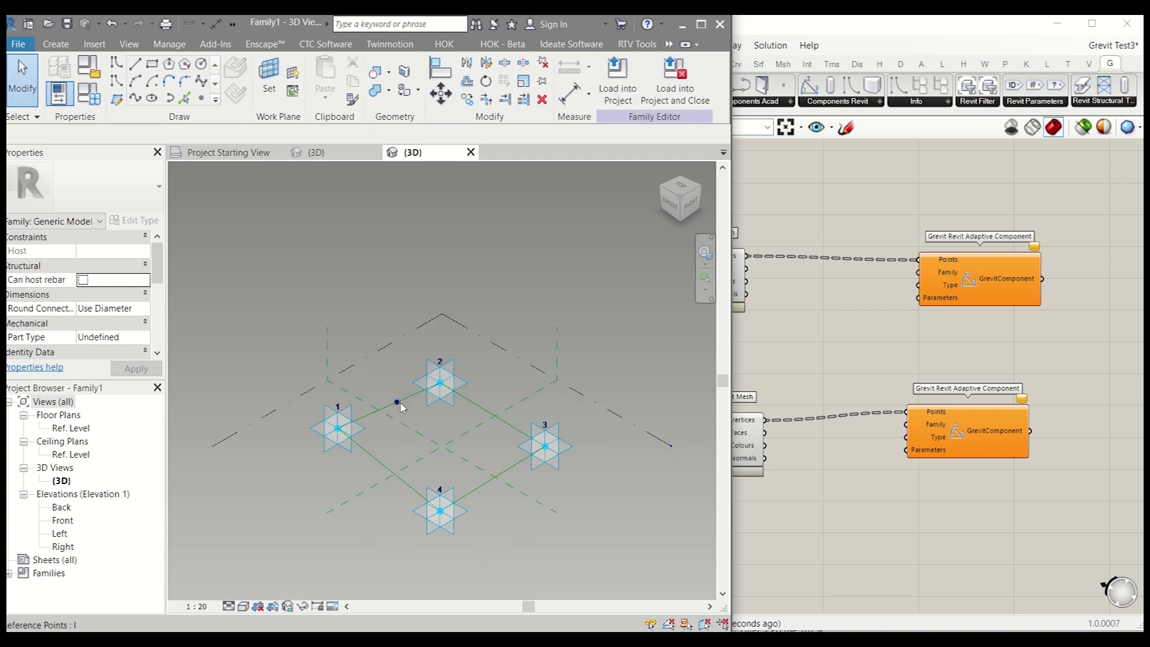
{"action": "left_click", "coordinate": [396, 402]}
{"action": "left_click", "coordinate": [134, 309]}
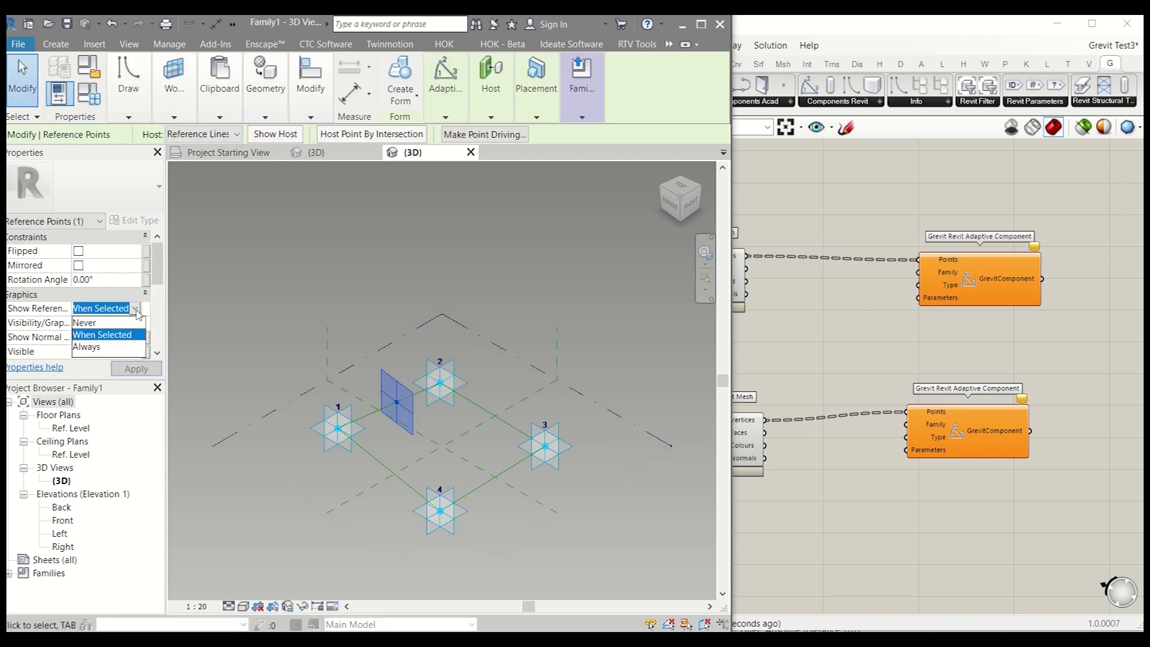
{"action": "left_click", "coordinate": [111, 347]}
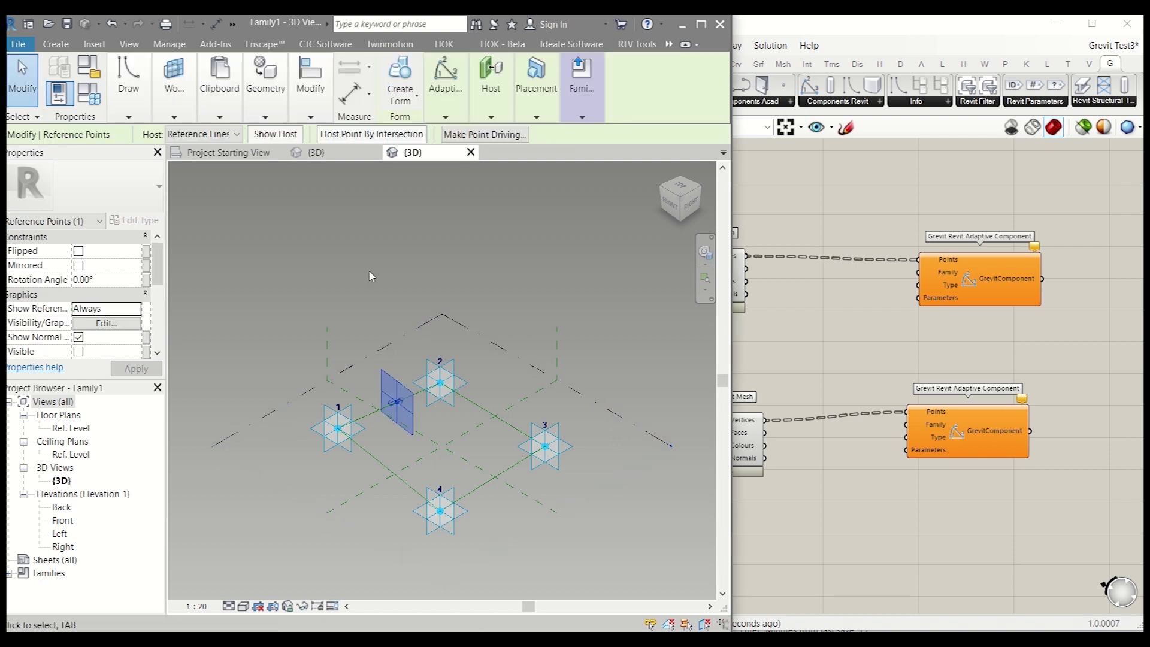
{"action": "left_click", "coordinate": [370, 275]}
- Sketch a rectangle about 800 by 700 mm on the hosted point's plane, starting at the point, with 3D Snapping off
{"action": "left_click", "coordinate": [153, 66]}
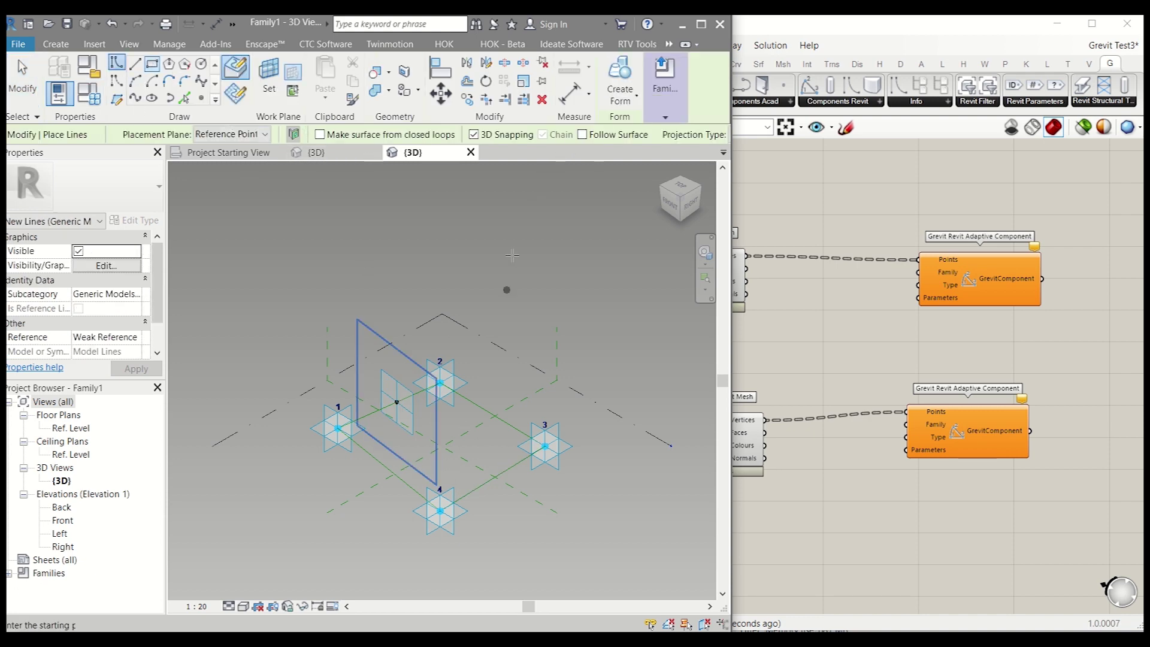
{"action": "left_click", "coordinate": [479, 135]}
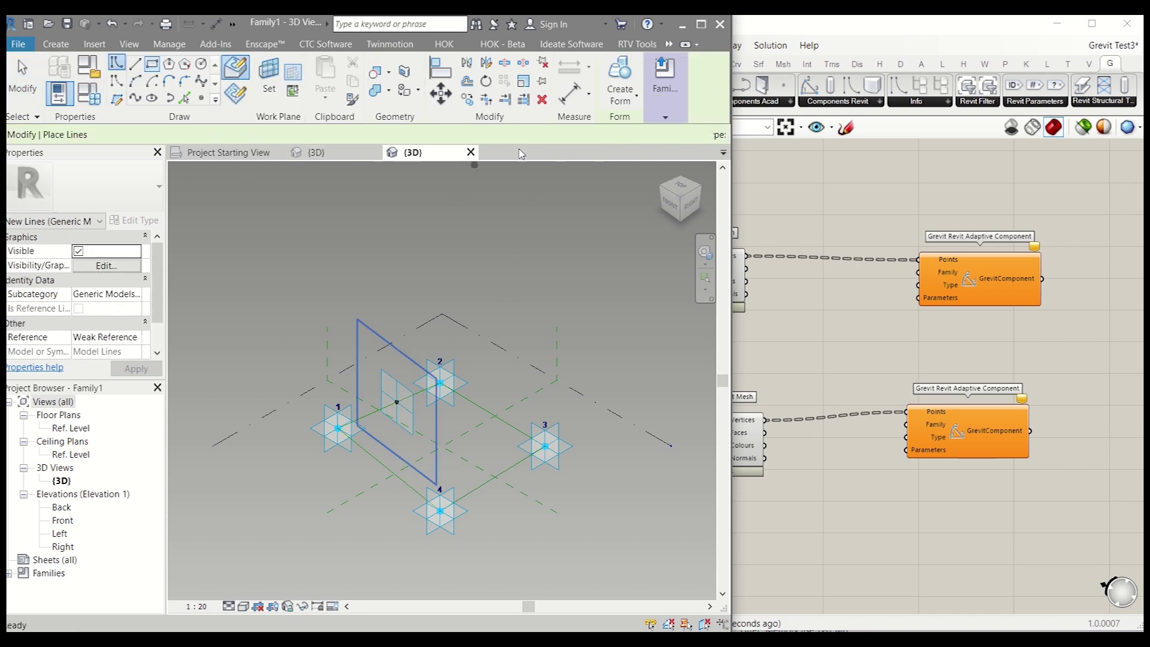
{"action": "left_click", "coordinate": [396, 402]}
{"action": "scroll", "coordinate": [396, 402], "scroll_direction": "up", "scroll_amount": 5}
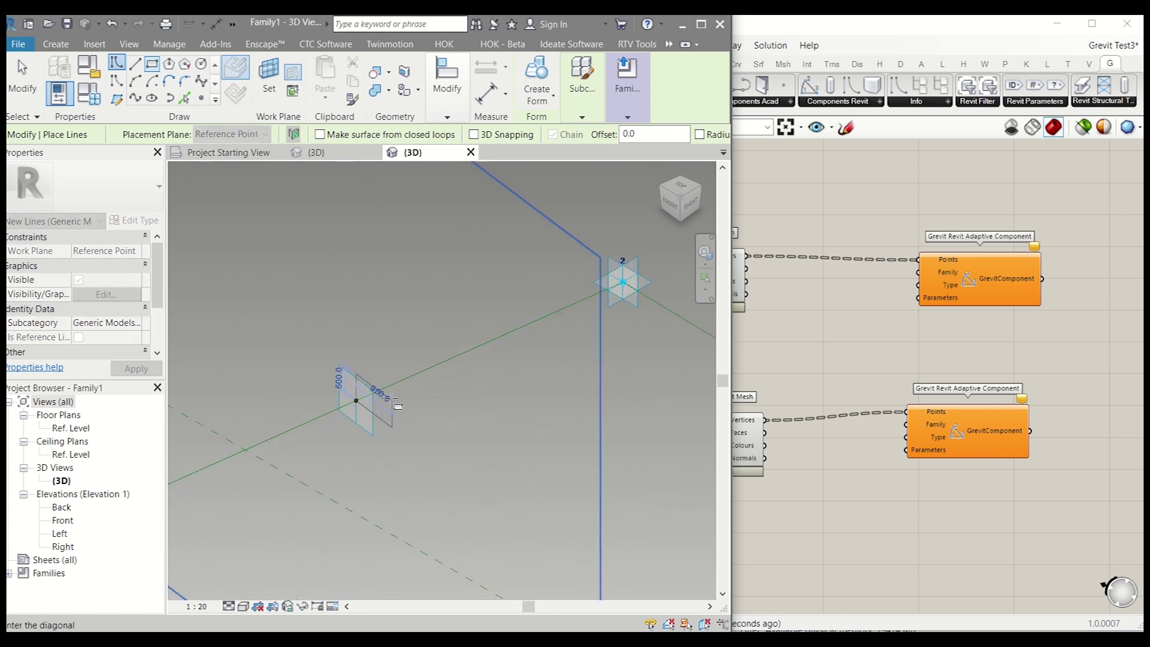
{"action": "left_click", "coordinate": [394, 393]}
{"action": "key", "text": "Escape"}
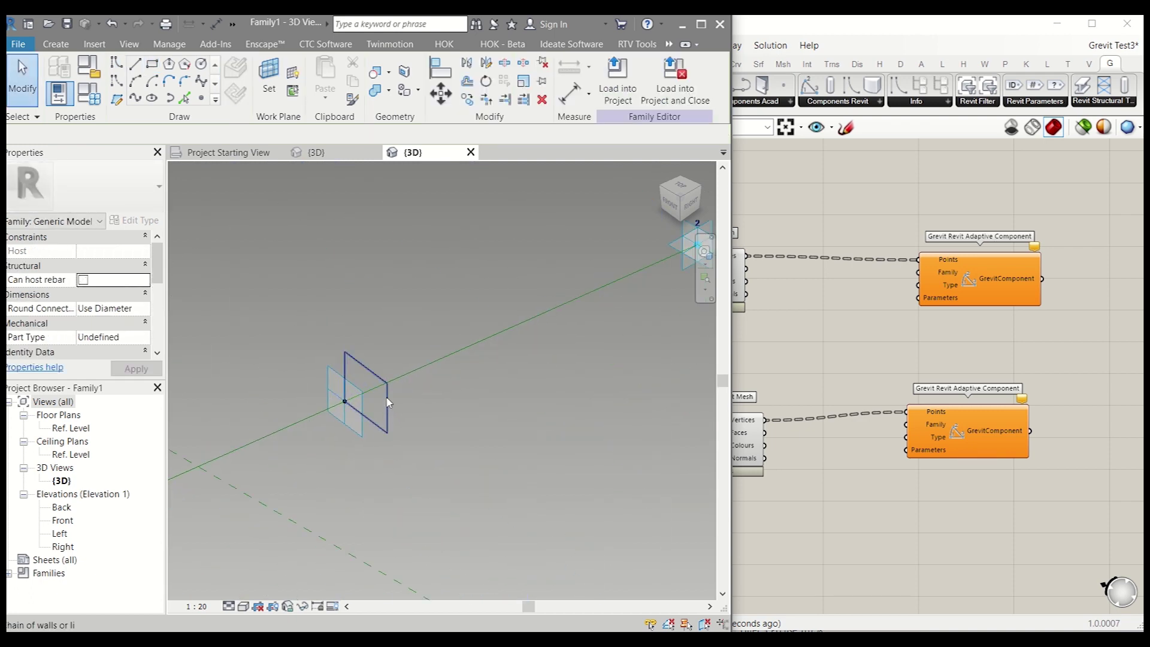
- Turn the rectangle's temporary height and width dimensions into permanent ones
{"action": "left_click", "coordinate": [362, 365]}
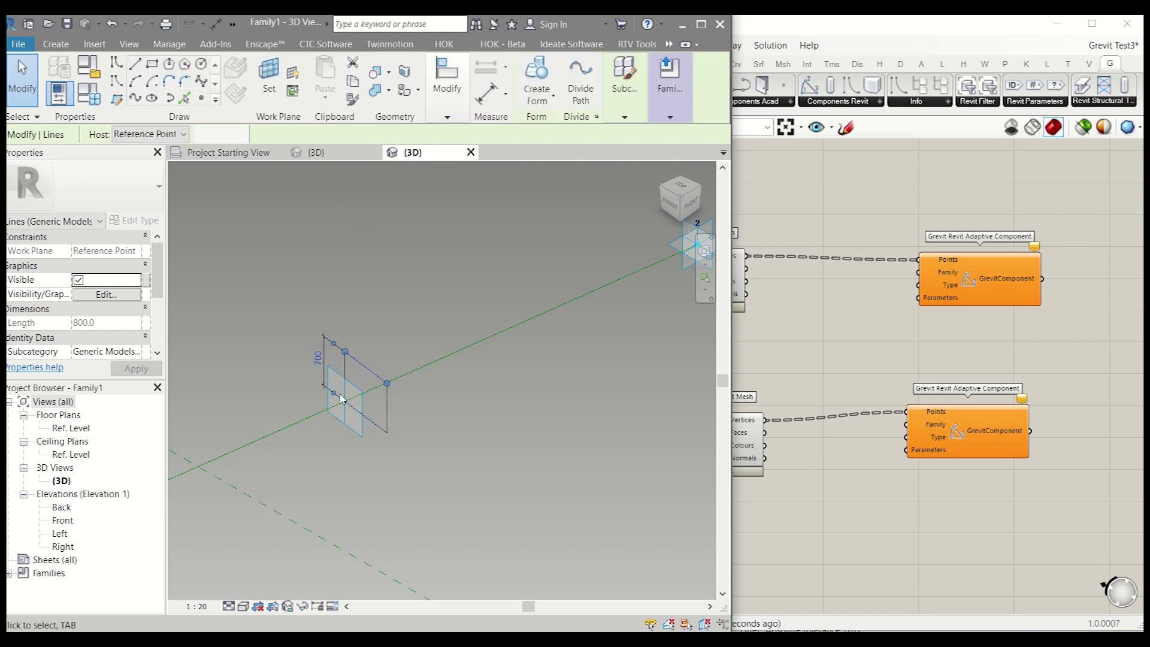
{"action": "left_click", "coordinate": [373, 427]}
{"action": "left_click", "coordinate": [374, 426]}
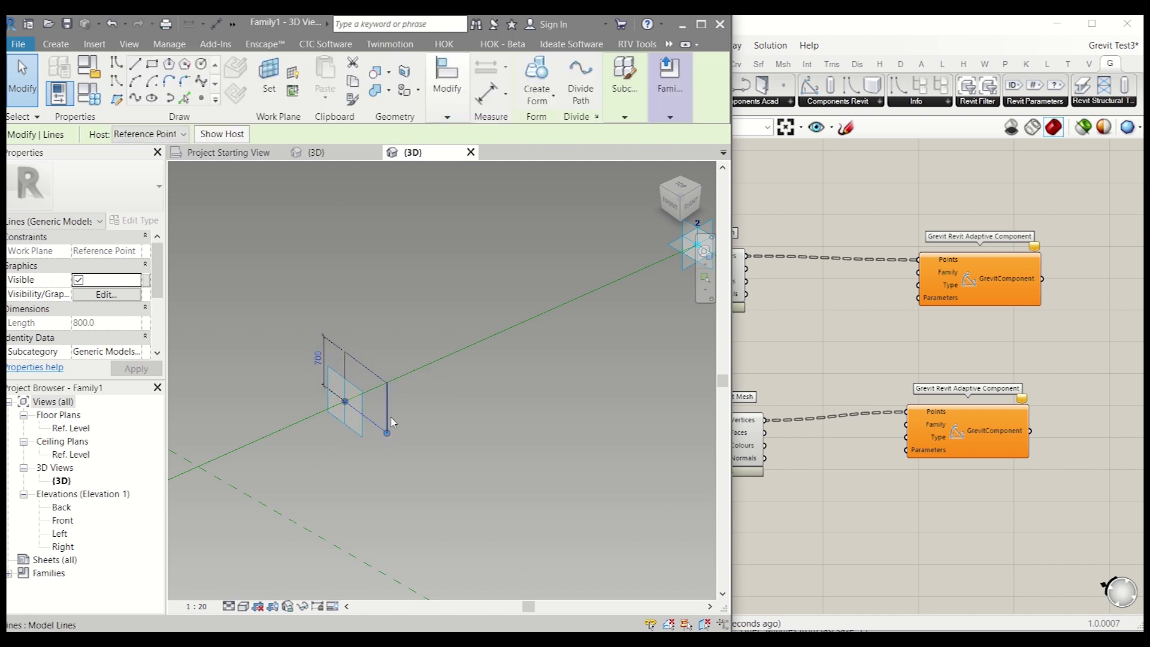
{"action": "left_click", "coordinate": [383, 407]}
{"action": "left_click", "coordinate": [360, 351]}
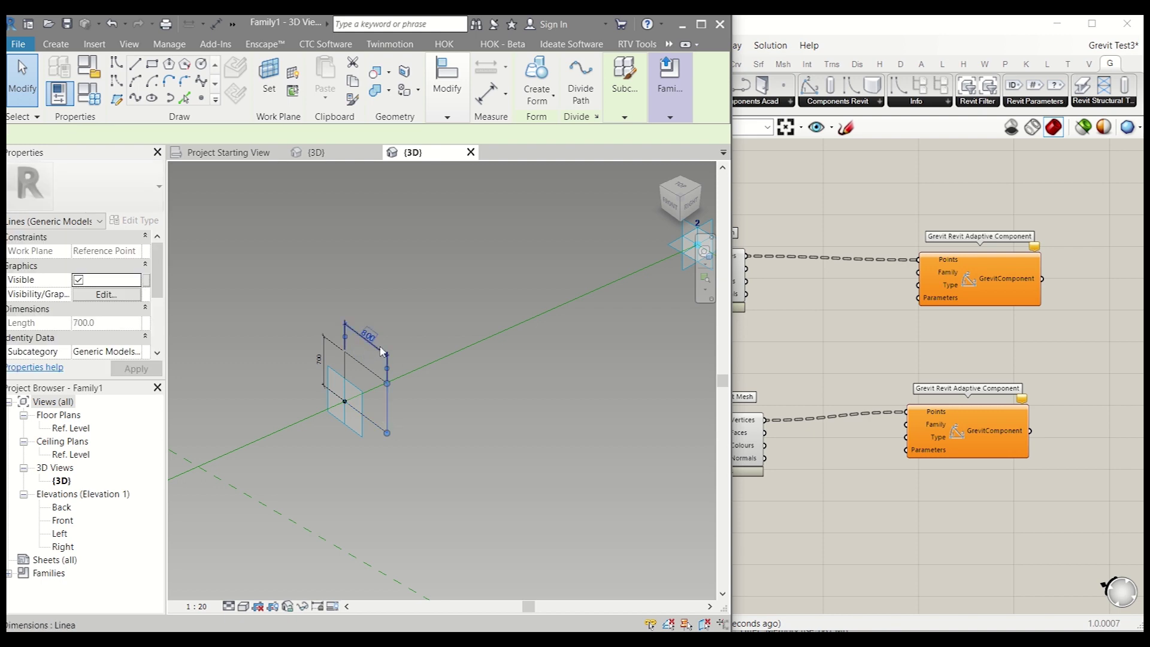
- Label the rectangle's width dimension with a new family type parameter named D1
{"action": "left_click", "coordinate": [543, 90]}
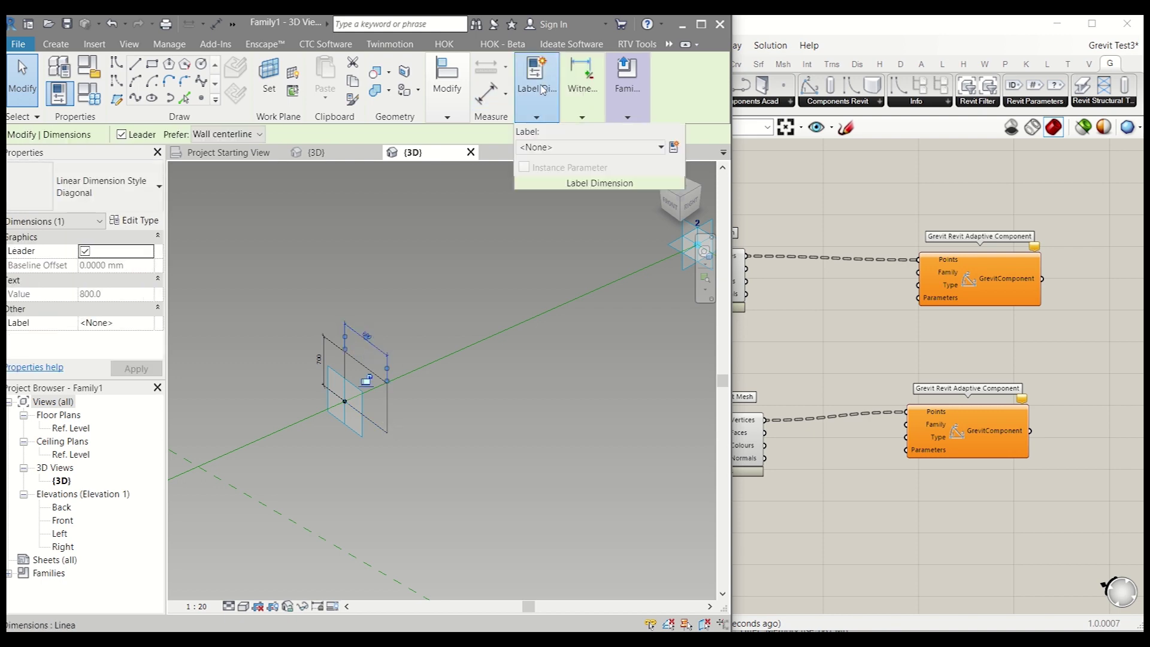
{"action": "left_click", "coordinate": [674, 147]}
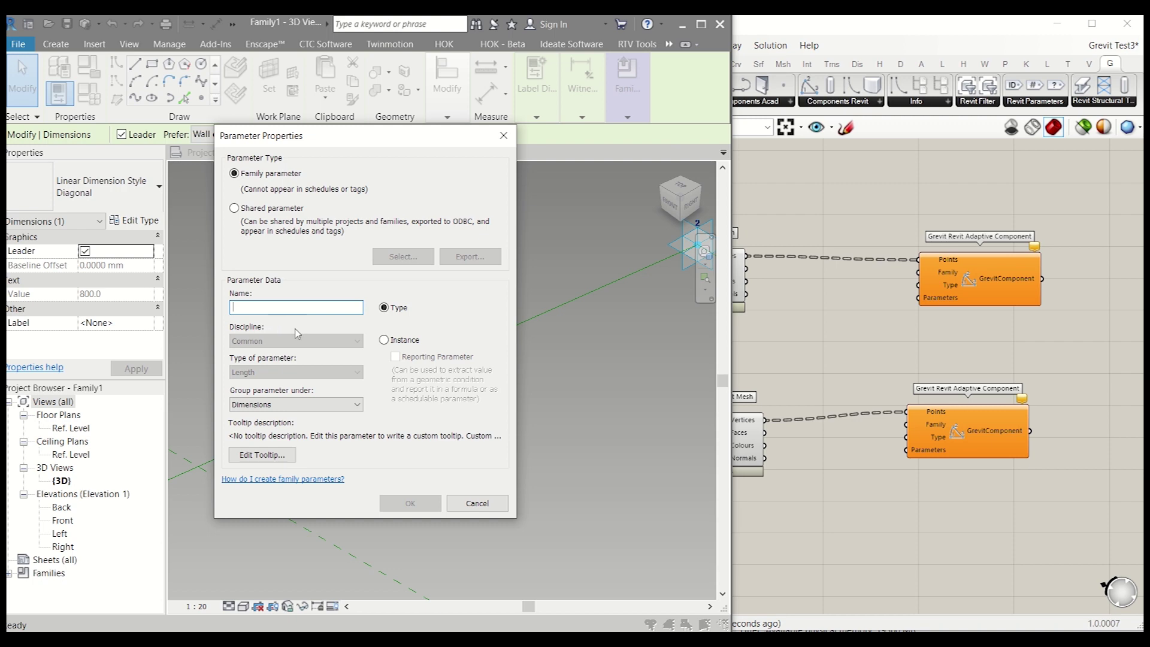
{"action": "type", "text": "d1"}
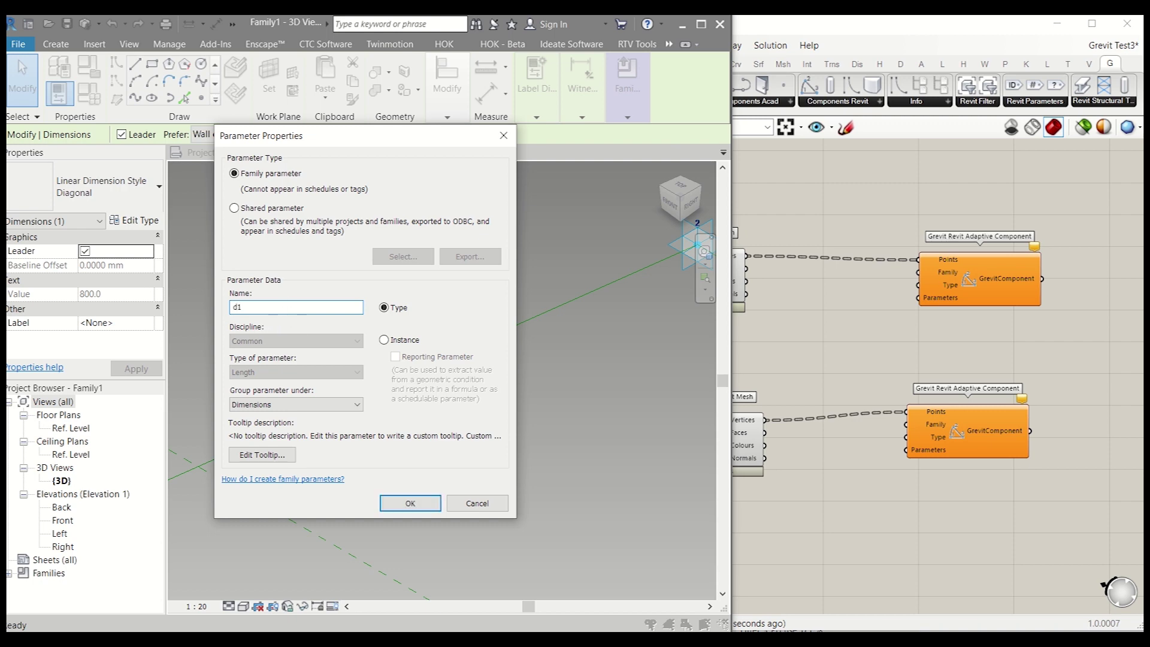
{"action": "type", "text": "d1"}
{"action": "key", "text": "Return"}
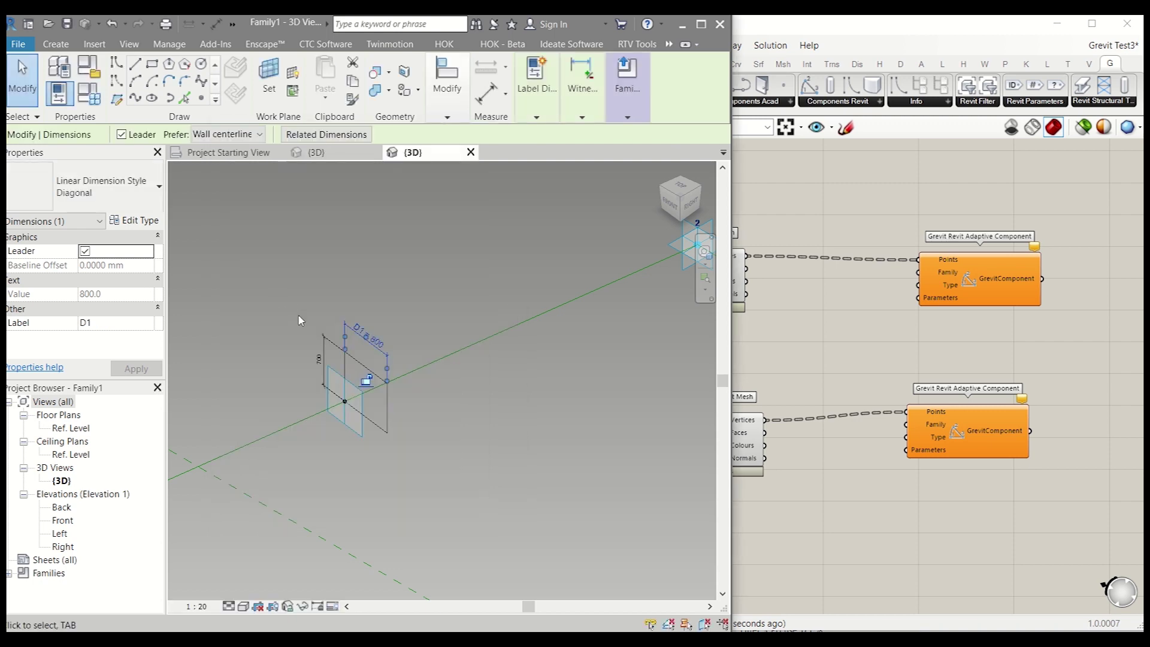
- Label the rectangle's height dimension with the existing parameter D1
{"action": "left_click", "coordinate": [323, 359]}
{"action": "left_click", "coordinate": [537, 114]}
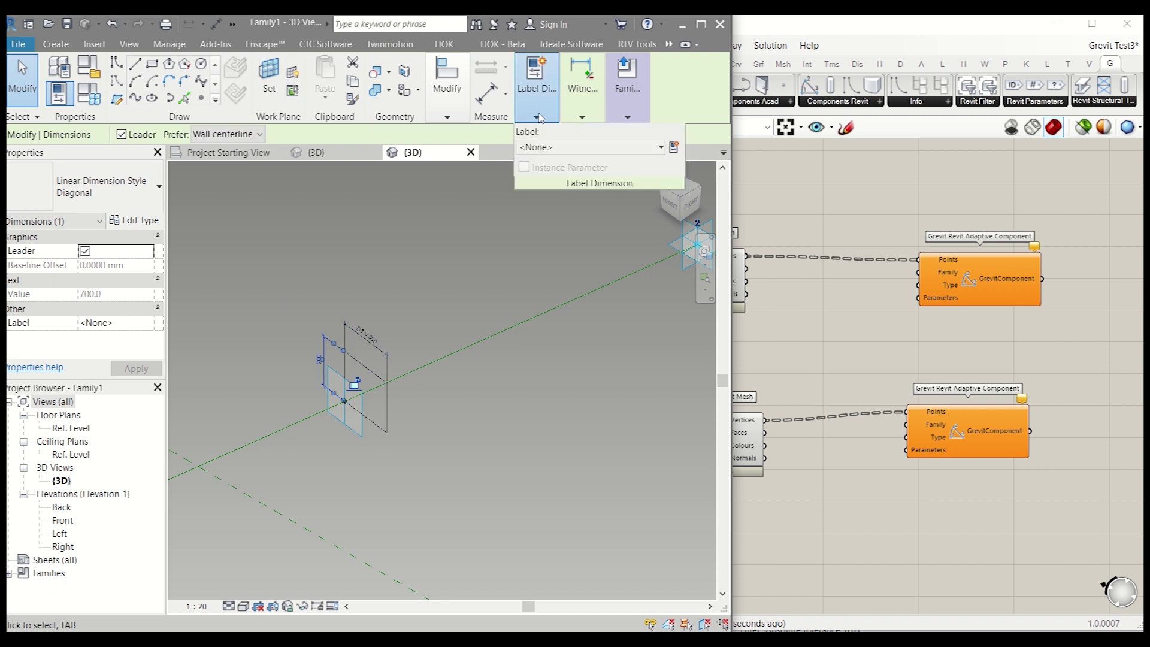
{"action": "left_click", "coordinate": [556, 149]}
{"action": "left_click", "coordinate": [561, 203]}
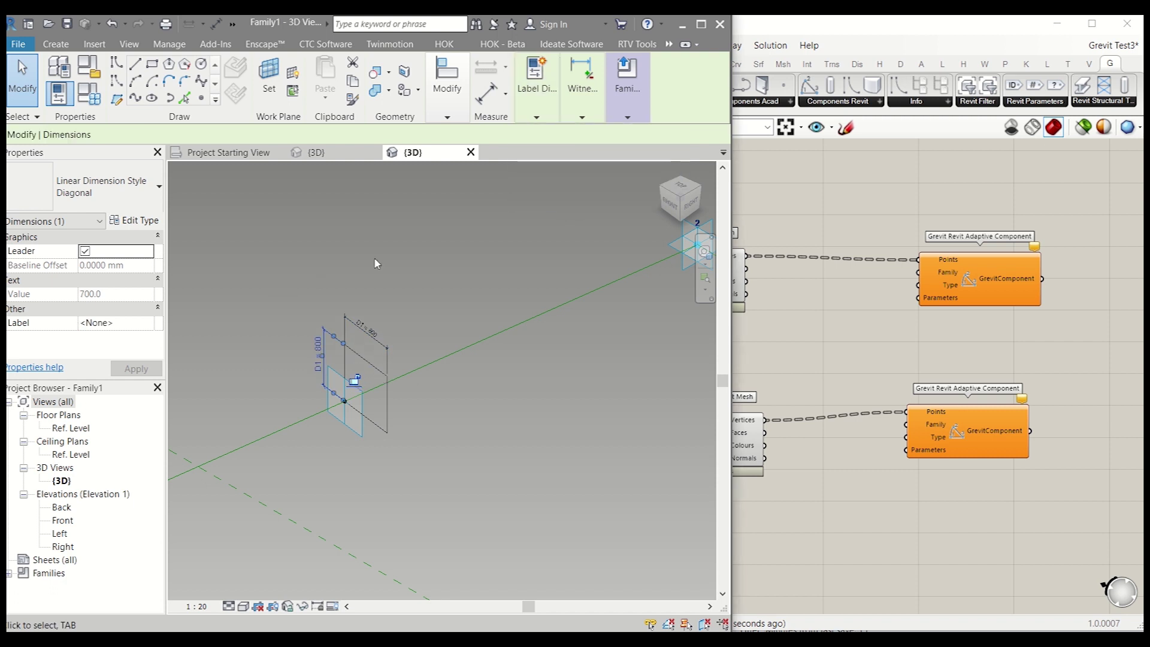
{"action": "left_click", "coordinate": [375, 261]}
- Set the D1 parameter to 100 in the family types
{"action": "left_click", "coordinate": [93, 100]}
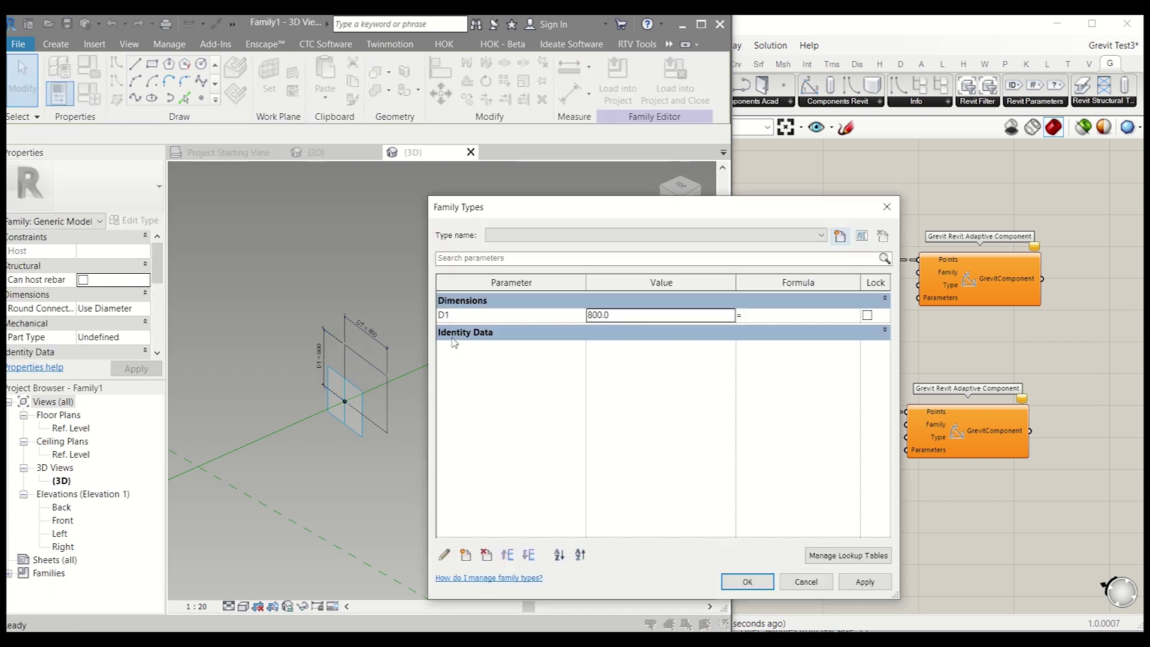
{"action": "left_click", "coordinate": [617, 315]}
{"action": "type", "text": "100"}
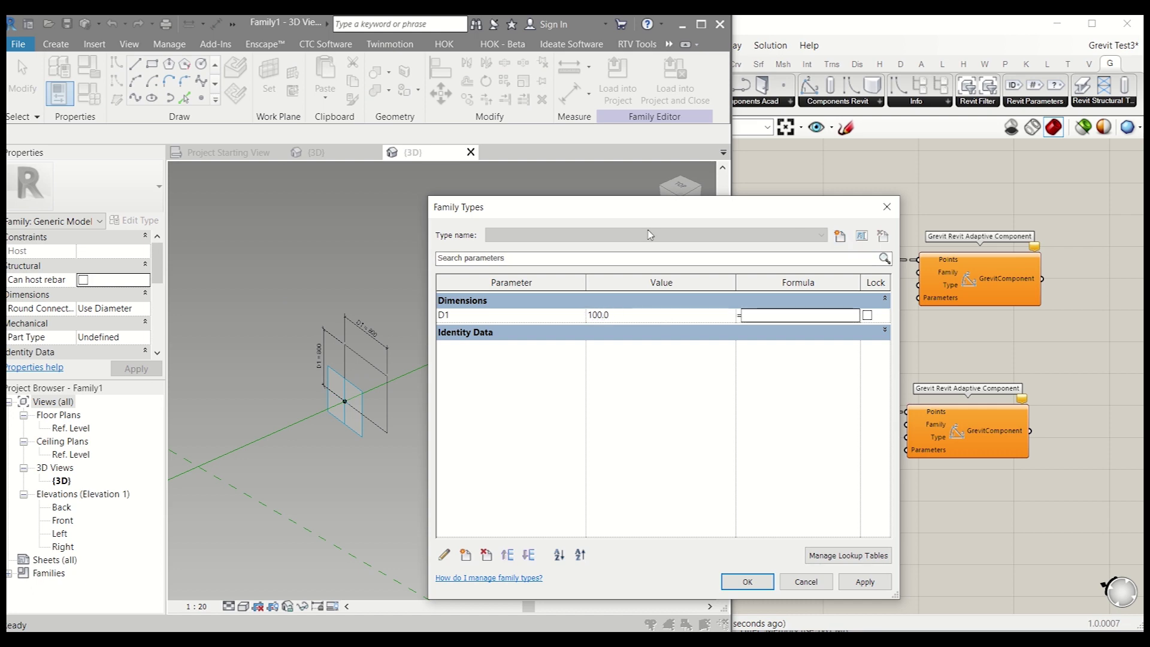
{"action": "left_click", "coordinate": [747, 581]}
- Create a solid form from the rectangular profile and the four reference lines joining the adaptive points
{"action": "scroll", "coordinate": [378, 379], "scroll_direction": "up", "scroll_amount": 5}
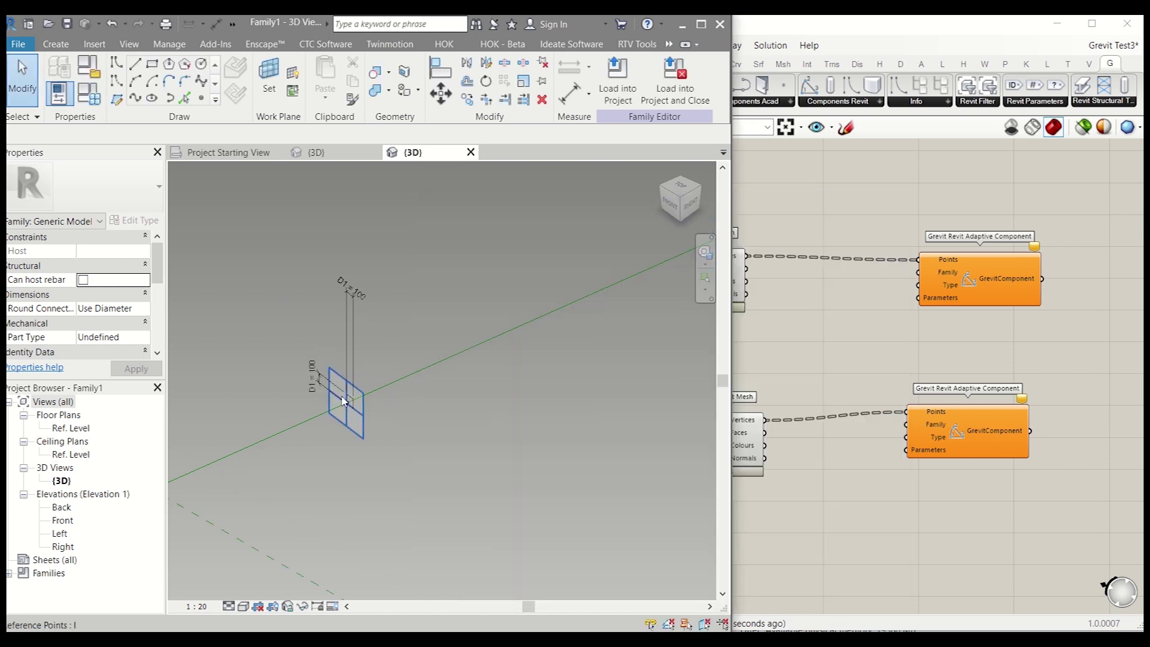
{"action": "left_click", "coordinate": [395, 380]}
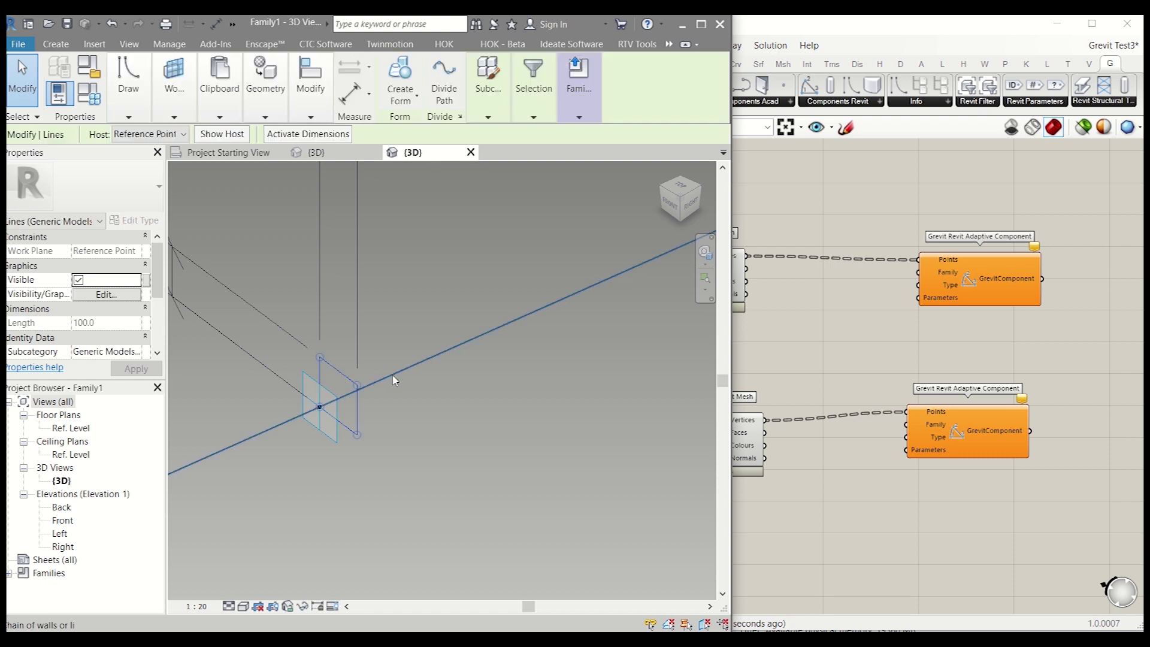
{"action": "left_click", "coordinate": [399, 372], "text": "ctrl"}
{"action": "scroll", "coordinate": [441, 331], "scroll_direction": "down", "scroll_amount": 8}
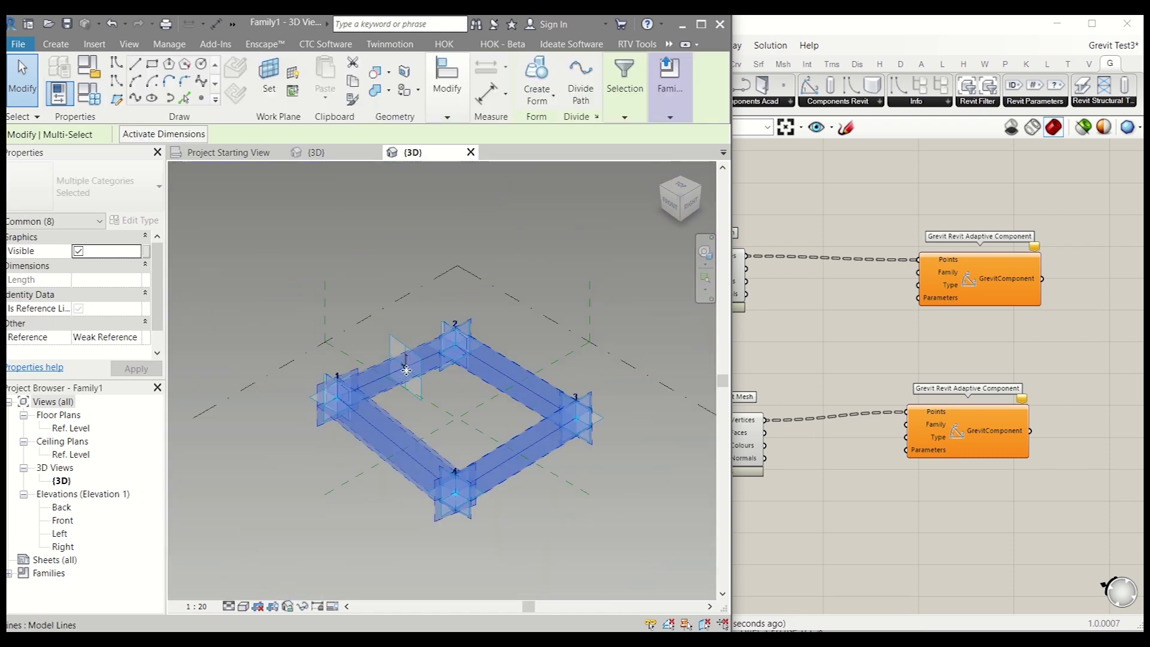
{"action": "scroll", "coordinate": [428, 375], "scroll_direction": "up", "scroll_amount": 2}
{"action": "scroll", "coordinate": [395, 301], "scroll_direction": "down", "scroll_amount": 3}
{"action": "scroll", "coordinate": [390, 324], "scroll_direction": "up", "scroll_amount": 2}
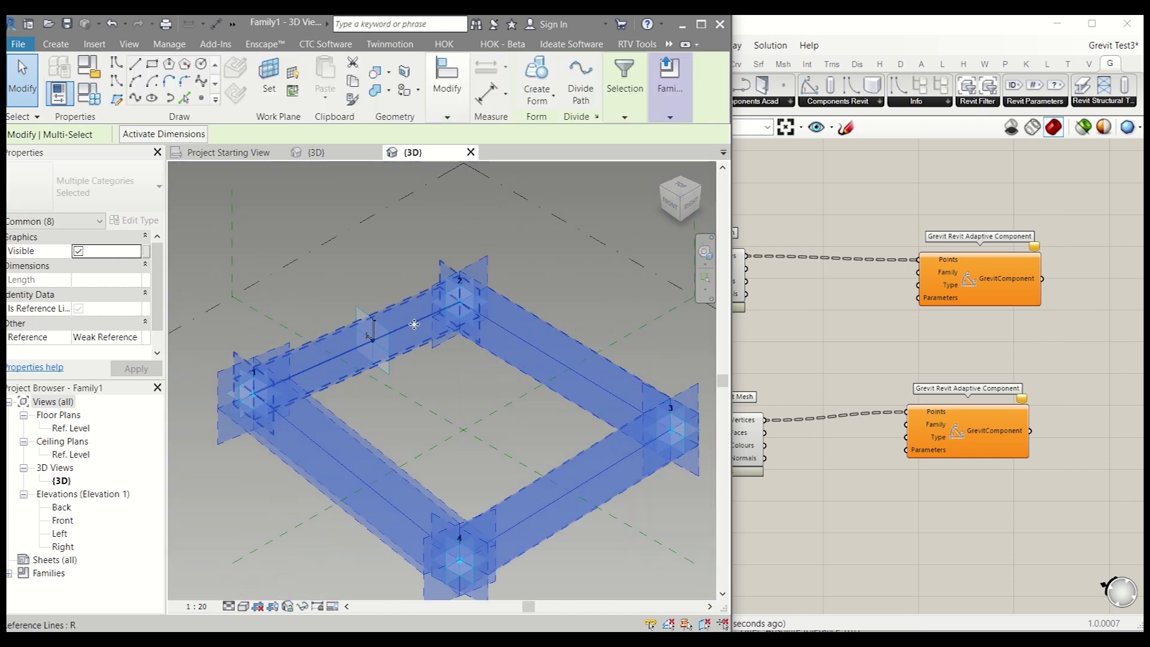
{"action": "scroll", "coordinate": [396, 317], "scroll_direction": "down", "scroll_amount": 2}
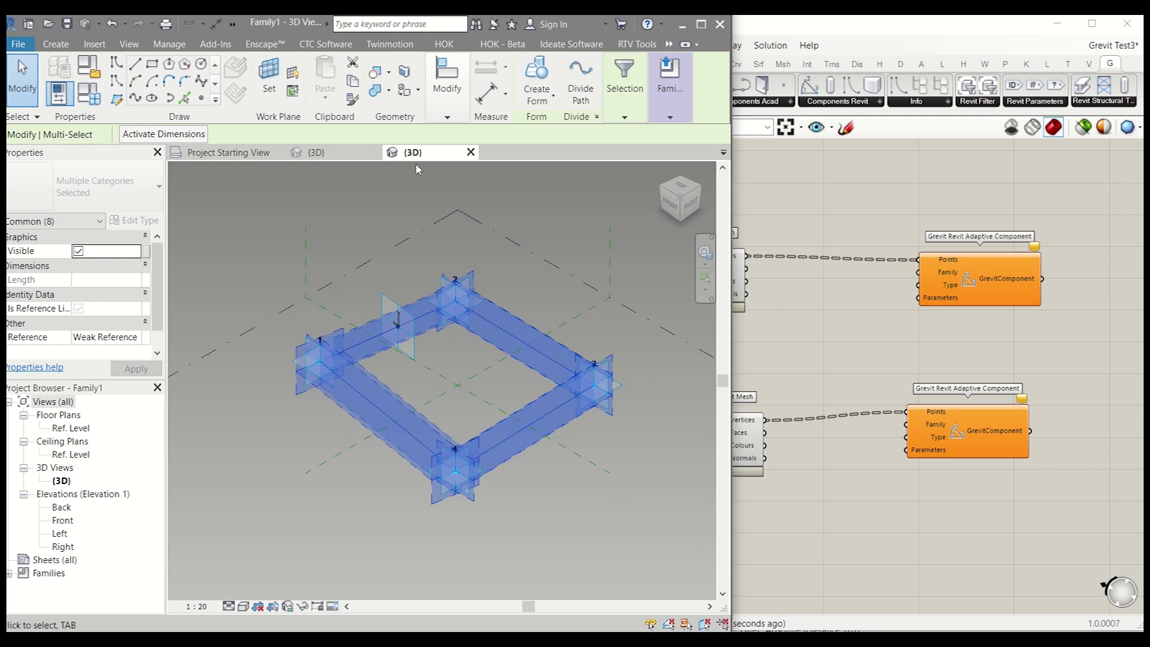
{"action": "left_click", "coordinate": [548, 79]}
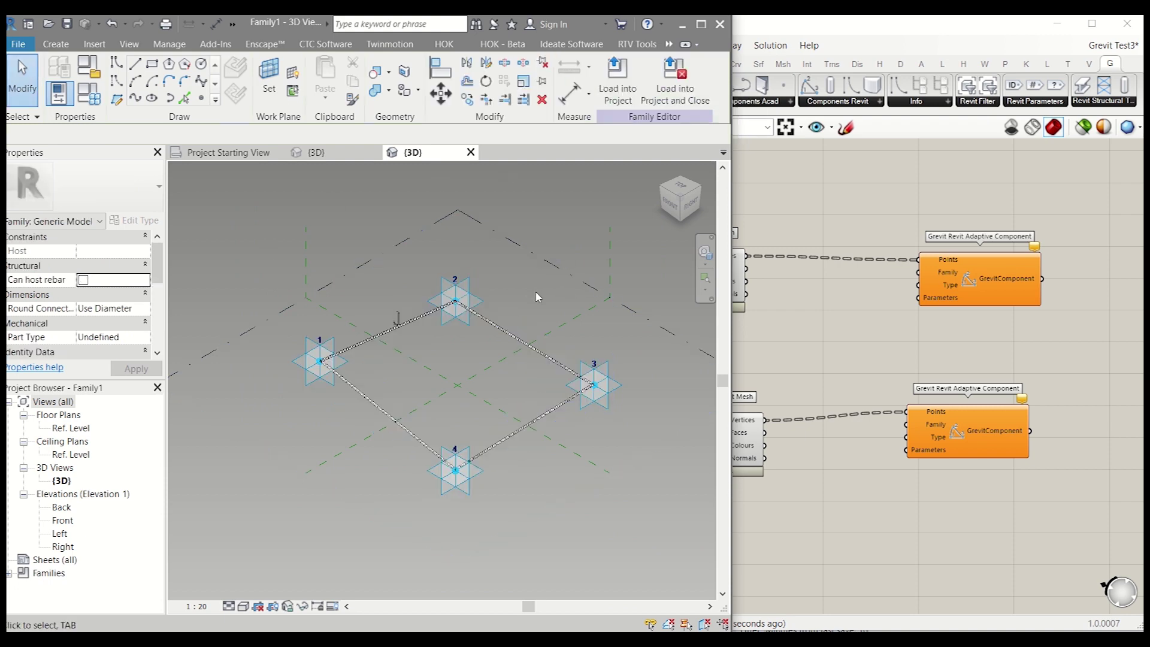
{"action": "scroll", "coordinate": [395, 353], "scroll_direction": "up", "scroll_amount": 2}
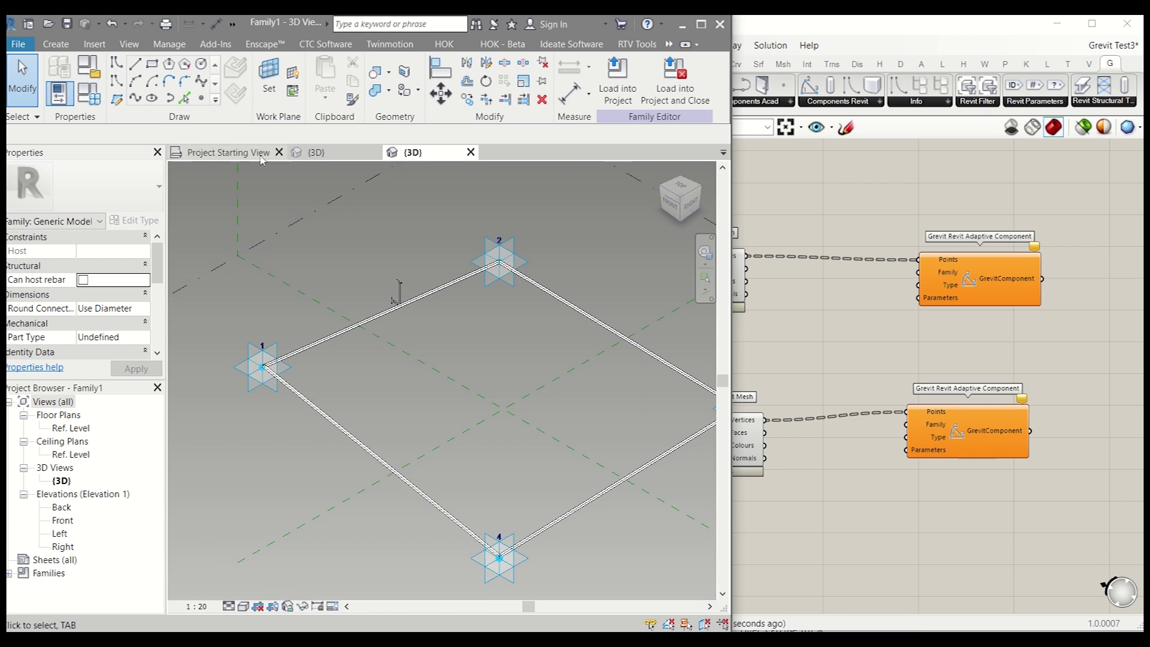
- Load the family into the Project1 - Test 2 project, open its 3D view and expand Family1 under Generic Models
{"action": "left_click", "coordinate": [618, 78]}
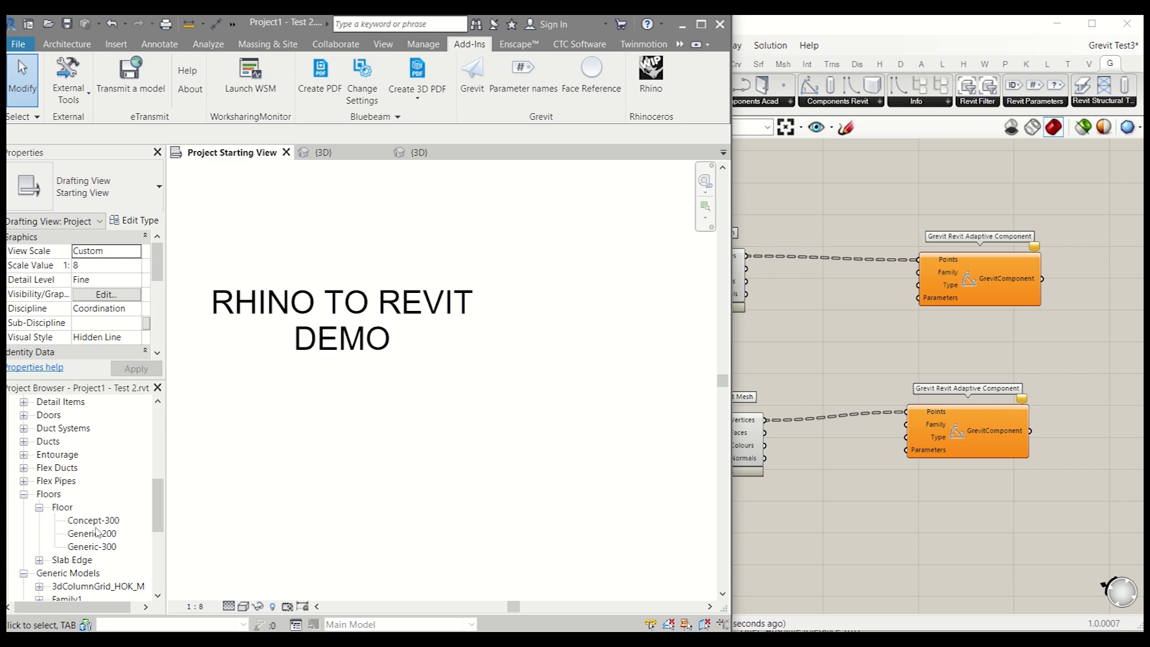
{"action": "left_click", "coordinate": [24, 494]}
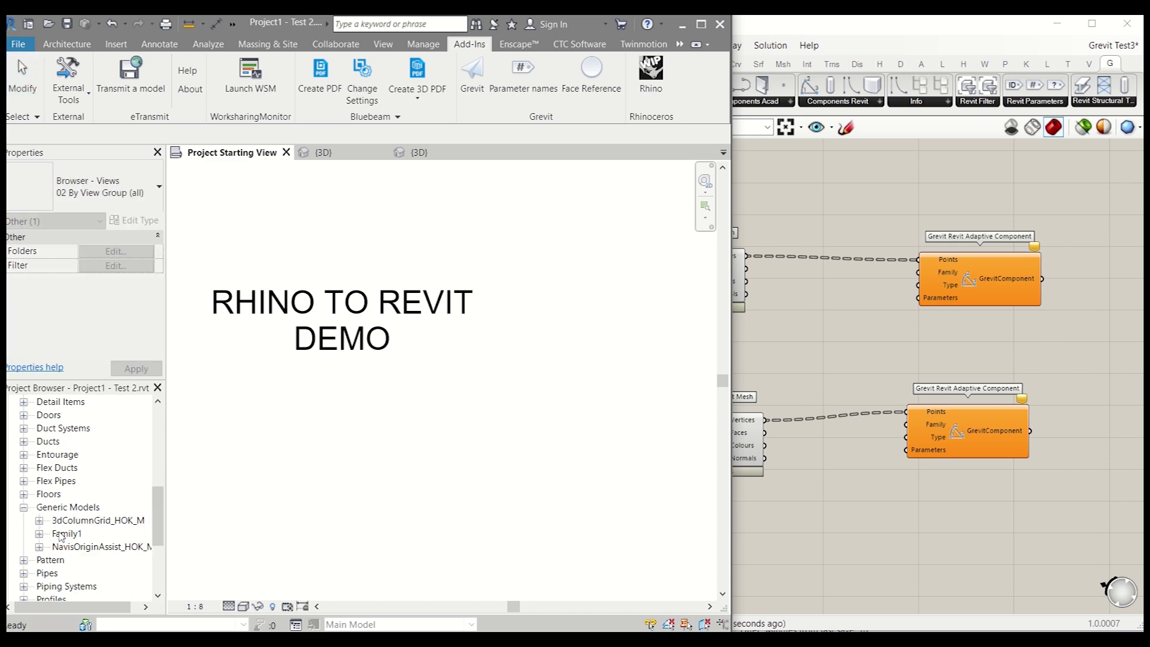
{"action": "left_click", "coordinate": [322, 151]}
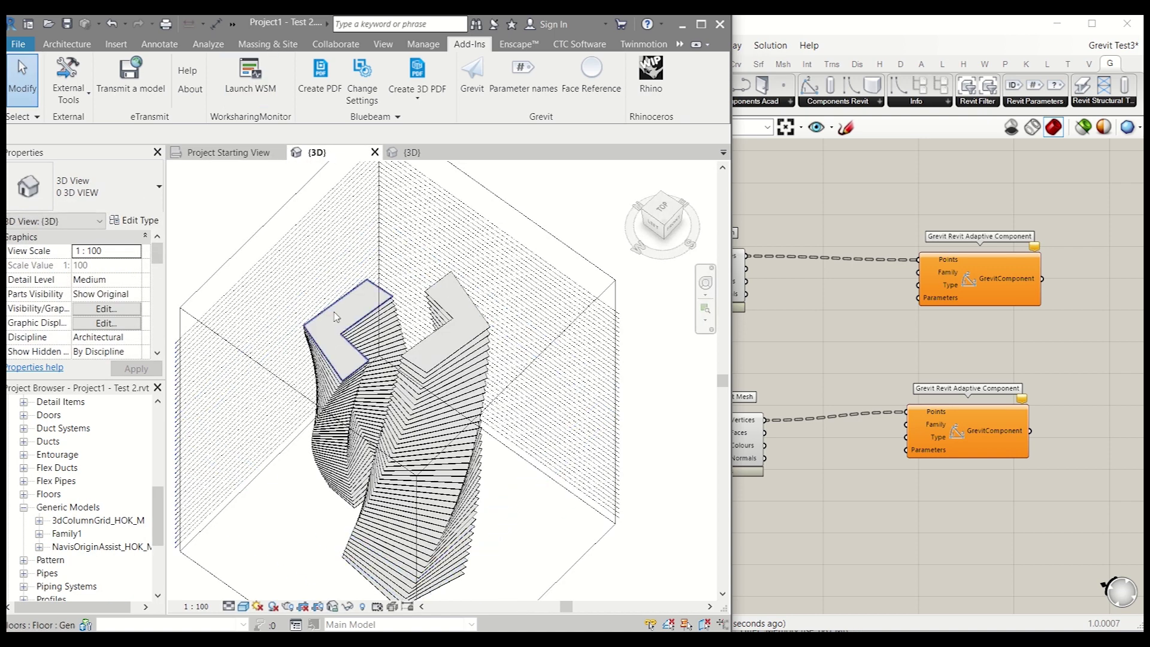
{"action": "left_click", "coordinate": [39, 534]}
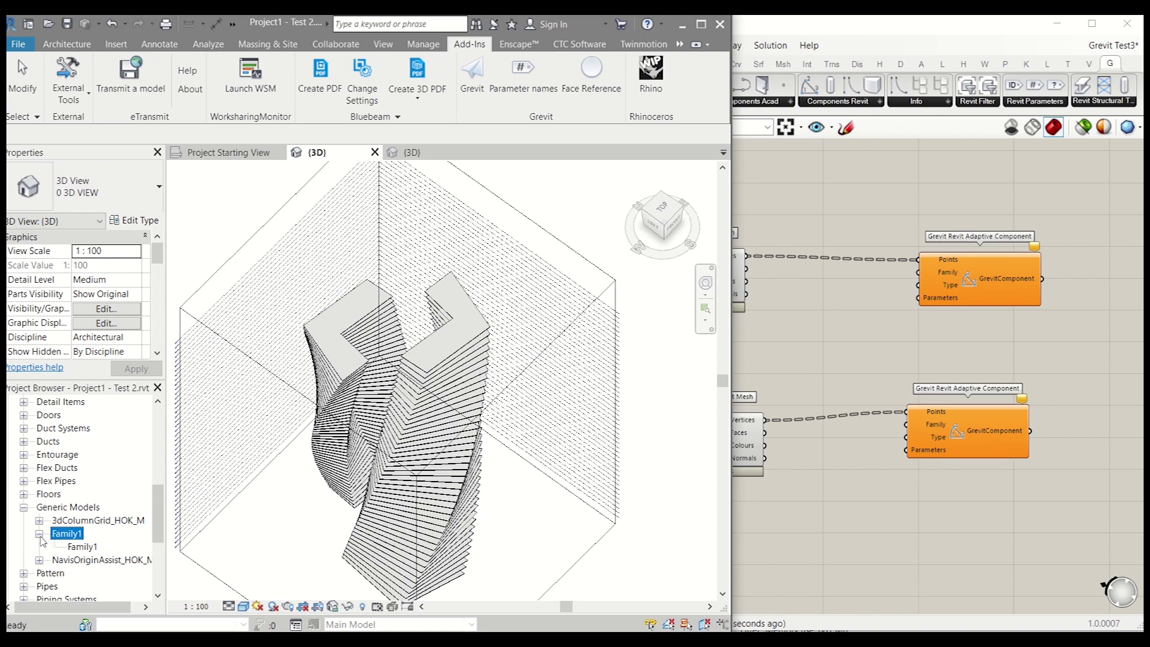
- Place a four-point test instance of Family1 on the ground beside the twisted towers in the 3D view
{"action": "left_click", "coordinate": [81, 547]}
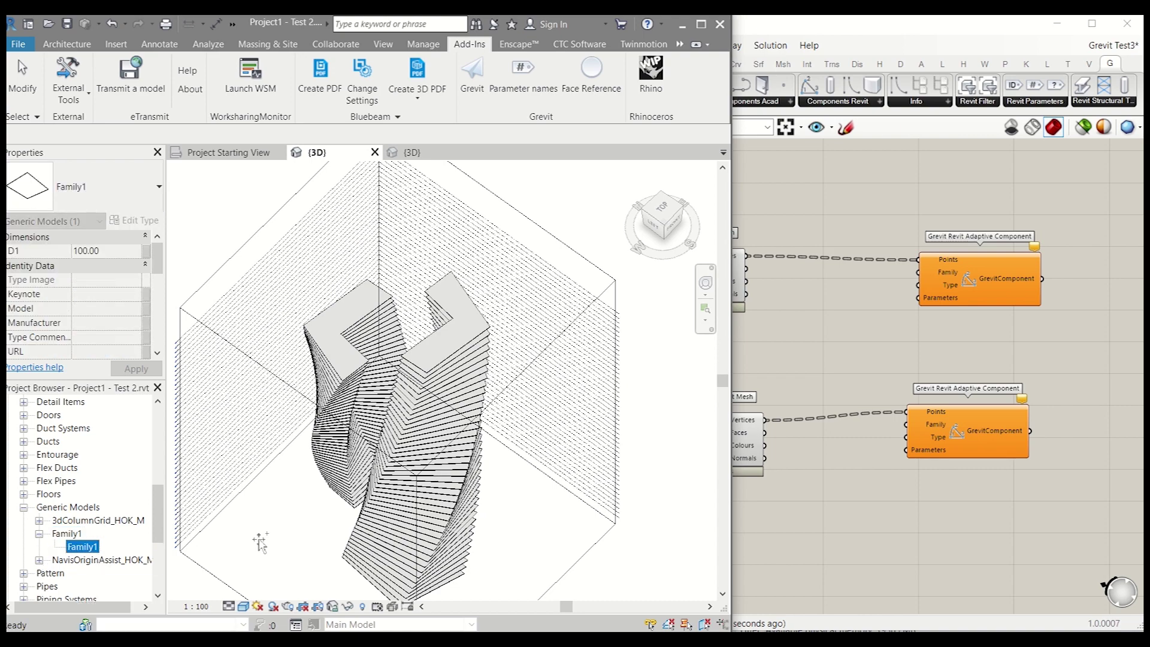
{"action": "left_click_drag", "start_coordinate": [263, 510], "coordinate": [265, 518]}
{"action": "scroll", "coordinate": [268, 526], "scroll_direction": "down", "scroll_amount": 3}
{"action": "scroll", "coordinate": [269, 526], "scroll_direction": "up", "scroll_amount": 5}
{"action": "left_click", "coordinate": [288, 437]}
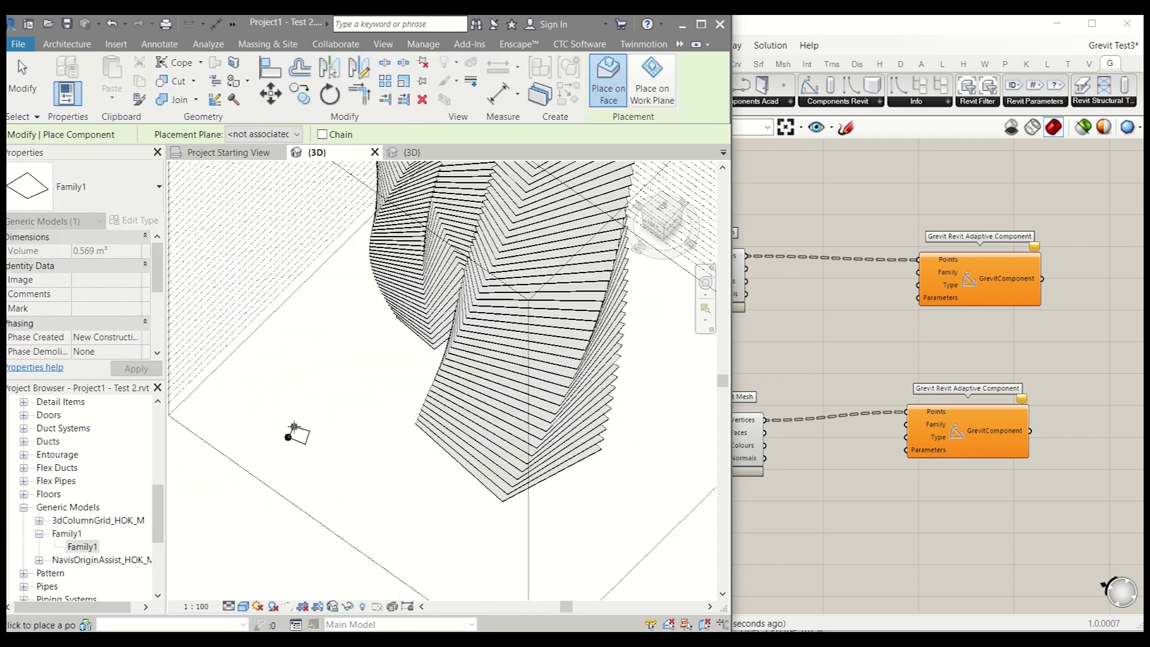
{"action": "left_click", "coordinate": [301, 423]}
{"action": "key", "text": "Escape"}
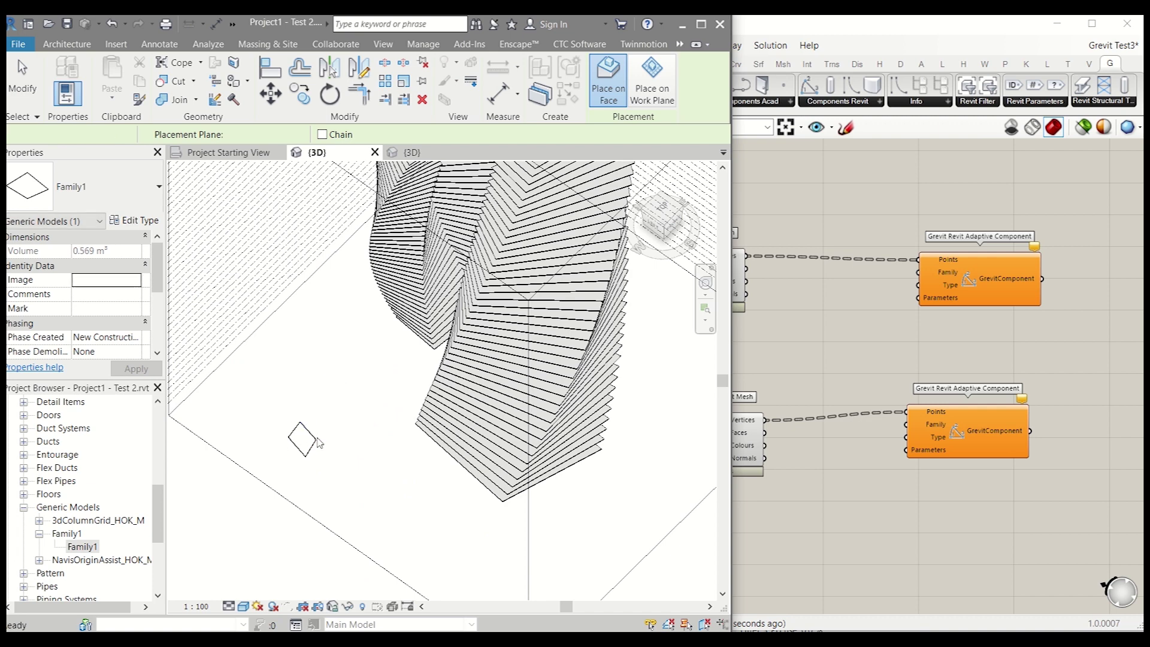
{"action": "key", "text": "Escape"}
{"action": "scroll", "coordinate": [305, 442], "scroll_direction": "up", "scroll_amount": 5}
{"action": "scroll", "coordinate": [276, 447], "scroll_direction": "down", "scroll_amount": 1}
{"action": "scroll", "coordinate": [276, 447], "scroll_direction": "up", "scroll_amount": 2}
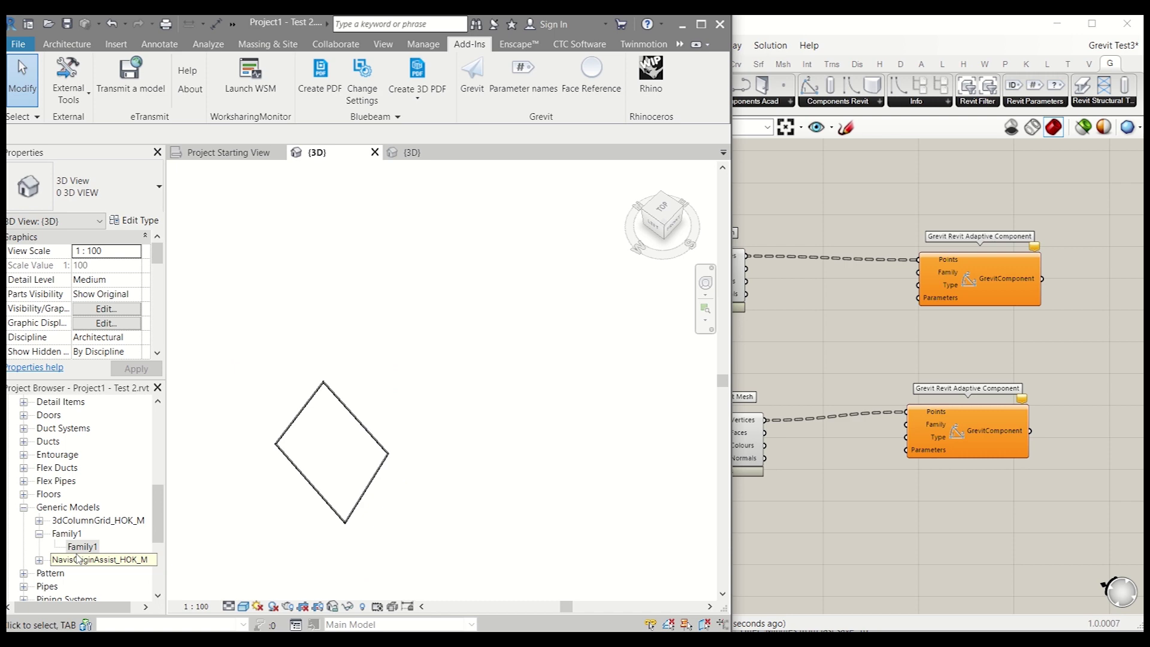
- Switch to Grasshopper and add a Panel containing the text Family1 near the Grevit Revit Adaptive Component nodes
{"action": "left_click", "coordinate": [822, 323]}
{"action": "double_click", "coordinate": [822, 322]}
{"action": "type", "text": "//Fa"}
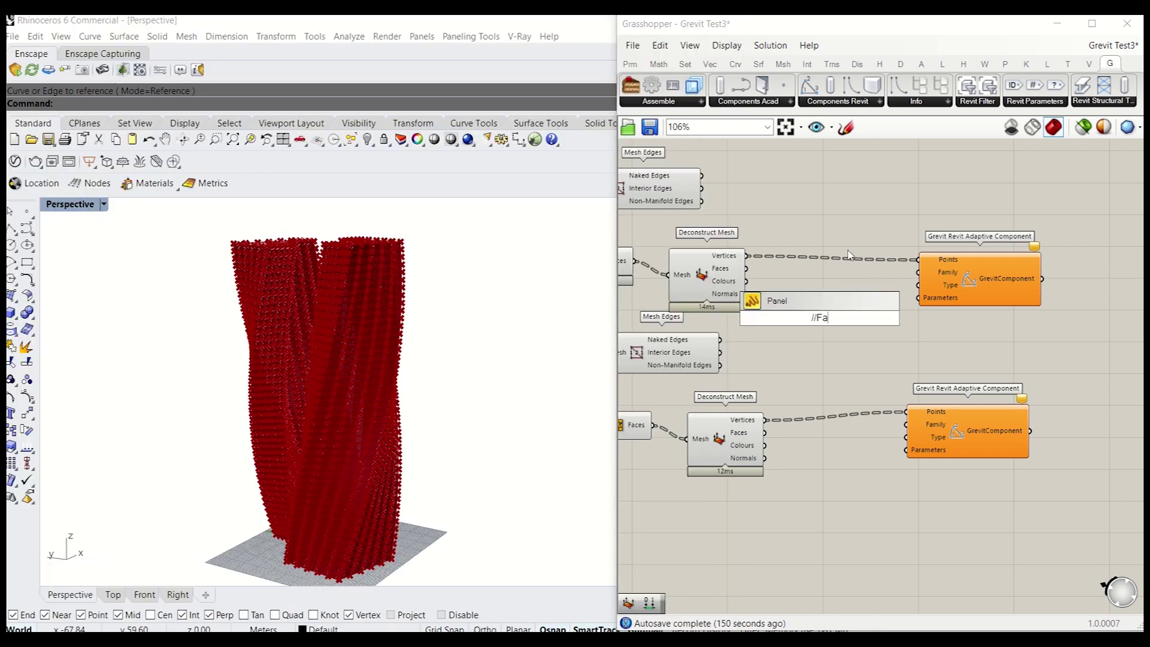
{"action": "type", "text": "mily1"}
{"action": "key", "text": "Return"}
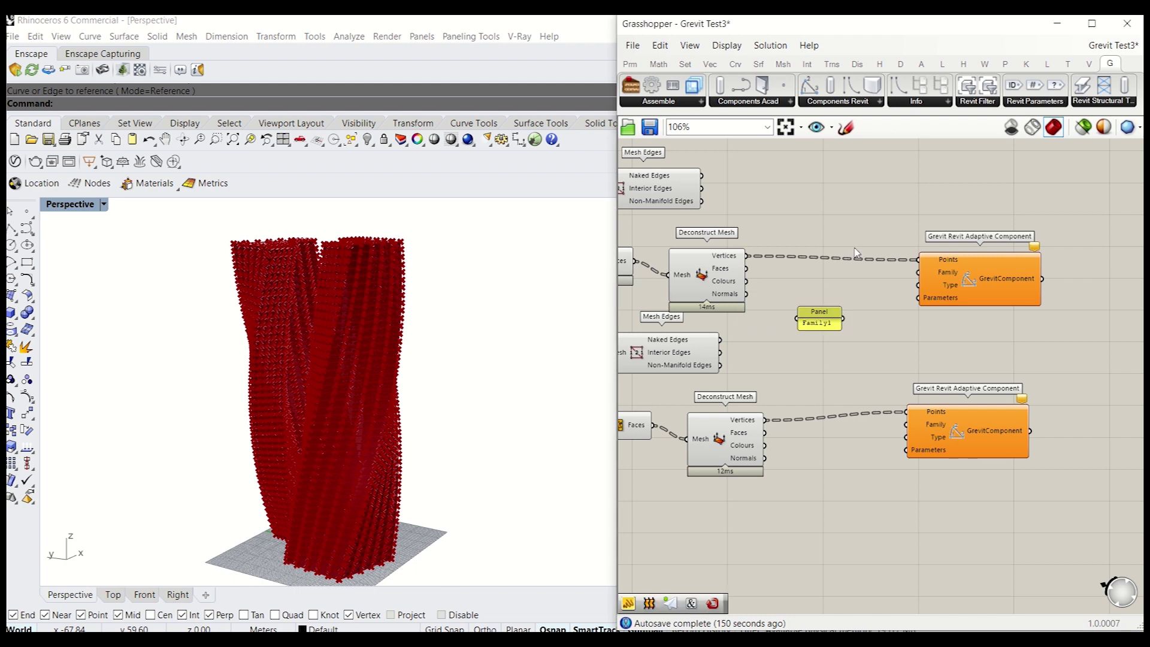
- Connect the Family1 panel to the Family and Type inputs of both Grevit Revit Adaptive Component nodes
{"action": "left_click_drag", "start_coordinate": [842, 319], "coordinate": [919, 273]}
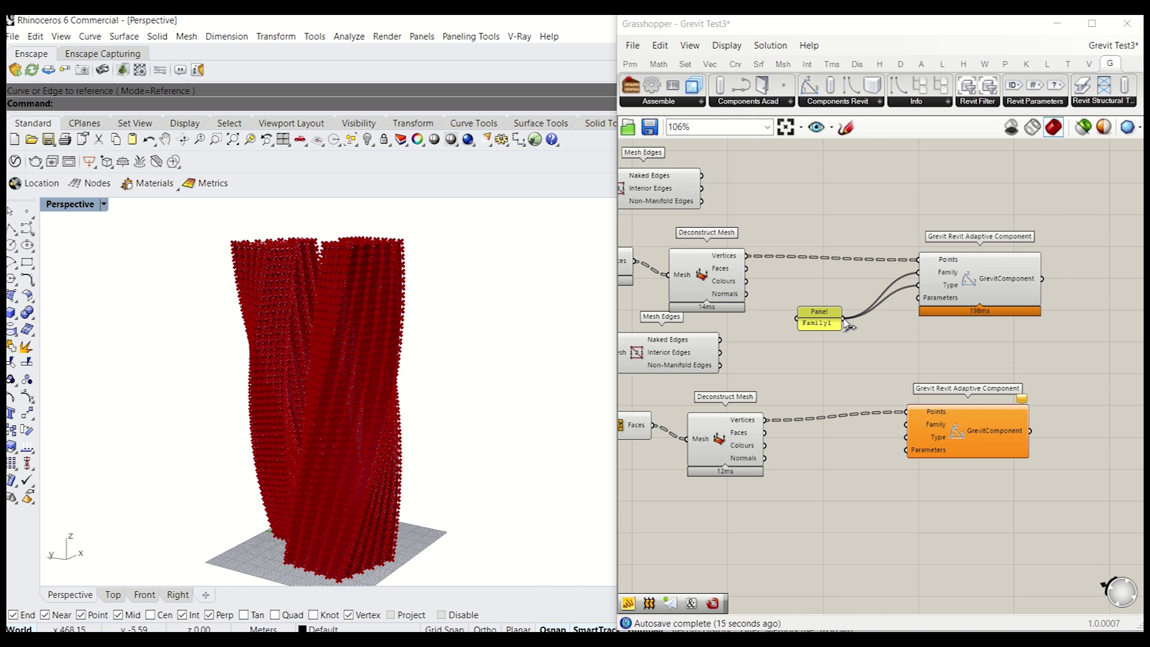
{"action": "left_click_drag", "start_coordinate": [845, 320], "coordinate": [906, 426]}
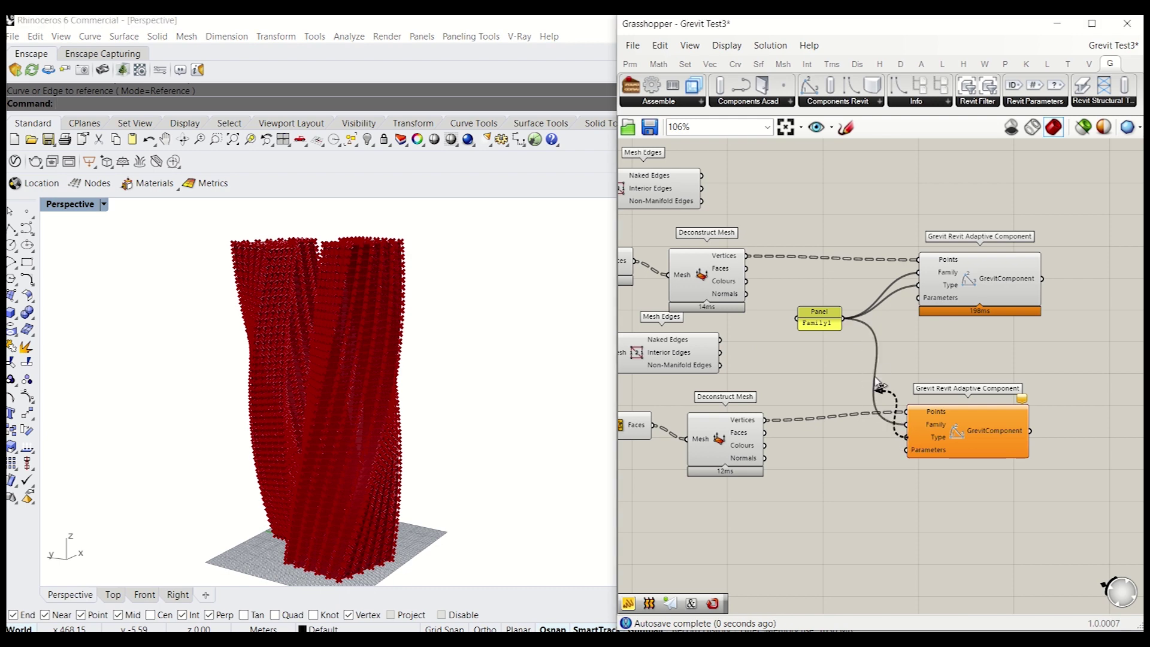
{"action": "left_click_drag", "start_coordinate": [878, 386], "coordinate": [845, 320]}
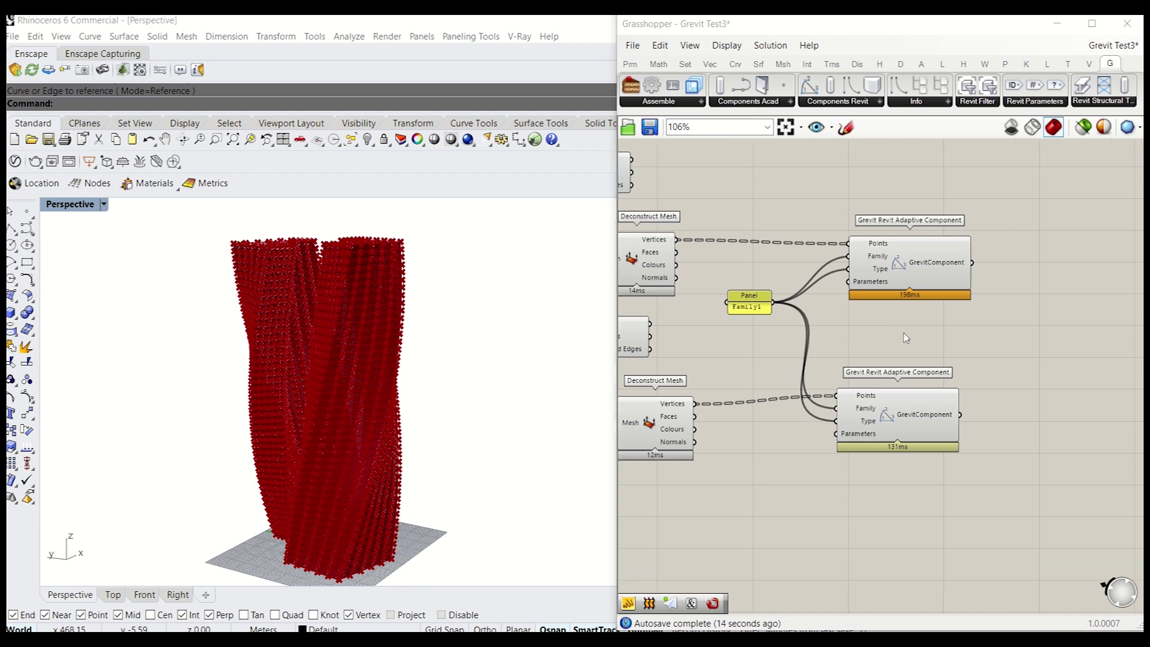
{"action": "left_click", "coordinate": [906, 338]}
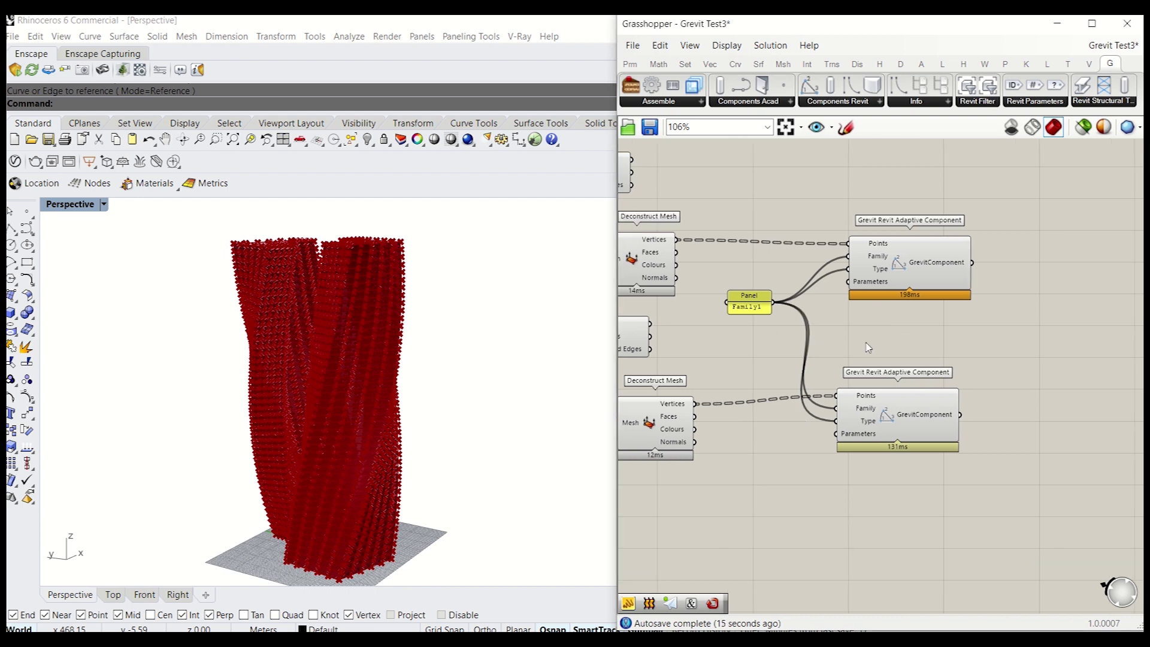
- Add a Grevit Send component and a Button beside the two adaptive component nodes
{"action": "scroll", "coordinate": [848, 366], "scroll_direction": "down", "scroll_amount": 4}
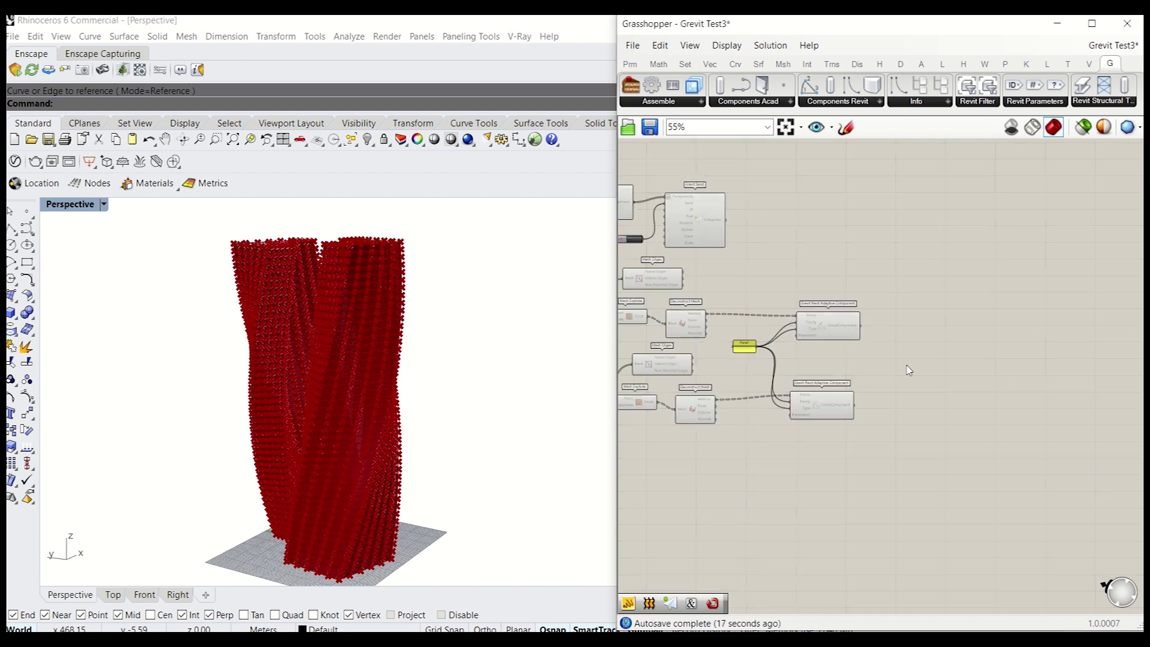
{"action": "left_click", "coordinate": [659, 105]}
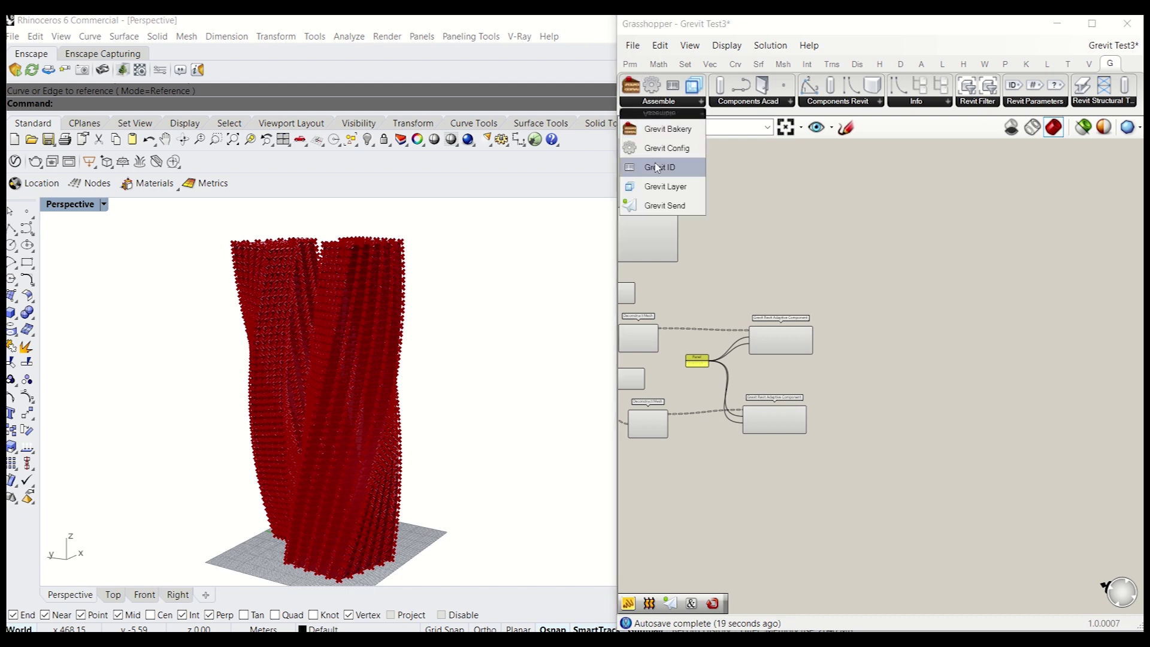
{"action": "left_click", "coordinate": [689, 209]}
{"action": "left_click", "coordinate": [859, 358]}
{"action": "left_click_drag", "start_coordinate": [859, 359], "coordinate": [904, 376]}
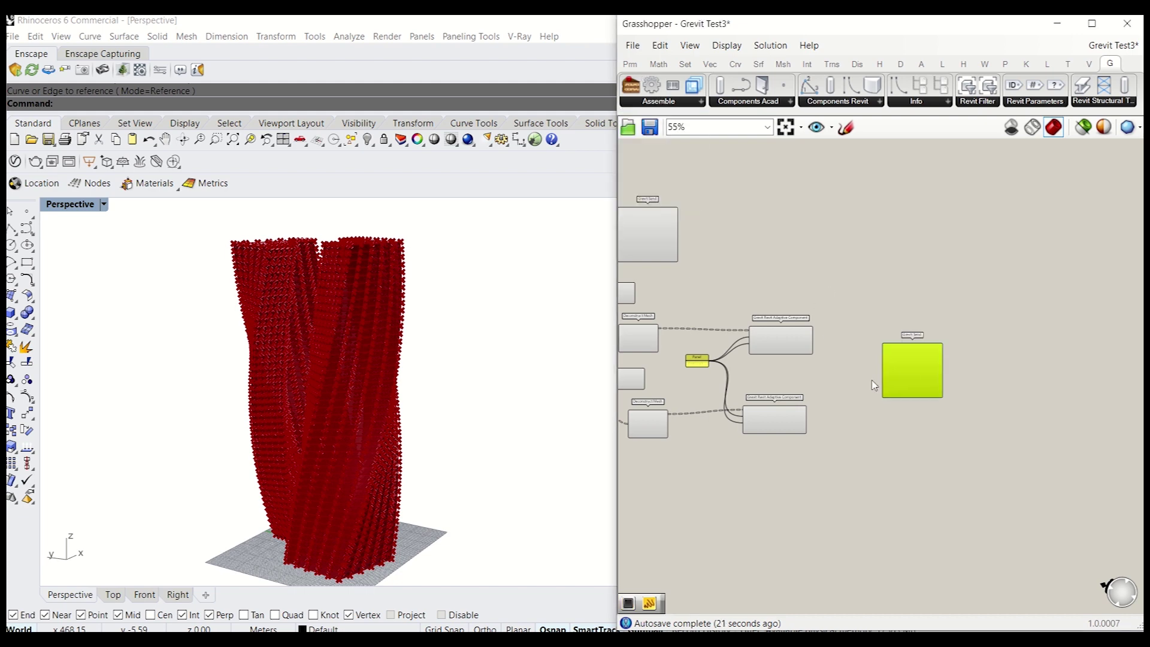
{"action": "double_click", "coordinate": [843, 384]}
{"action": "type", "text": "but"}
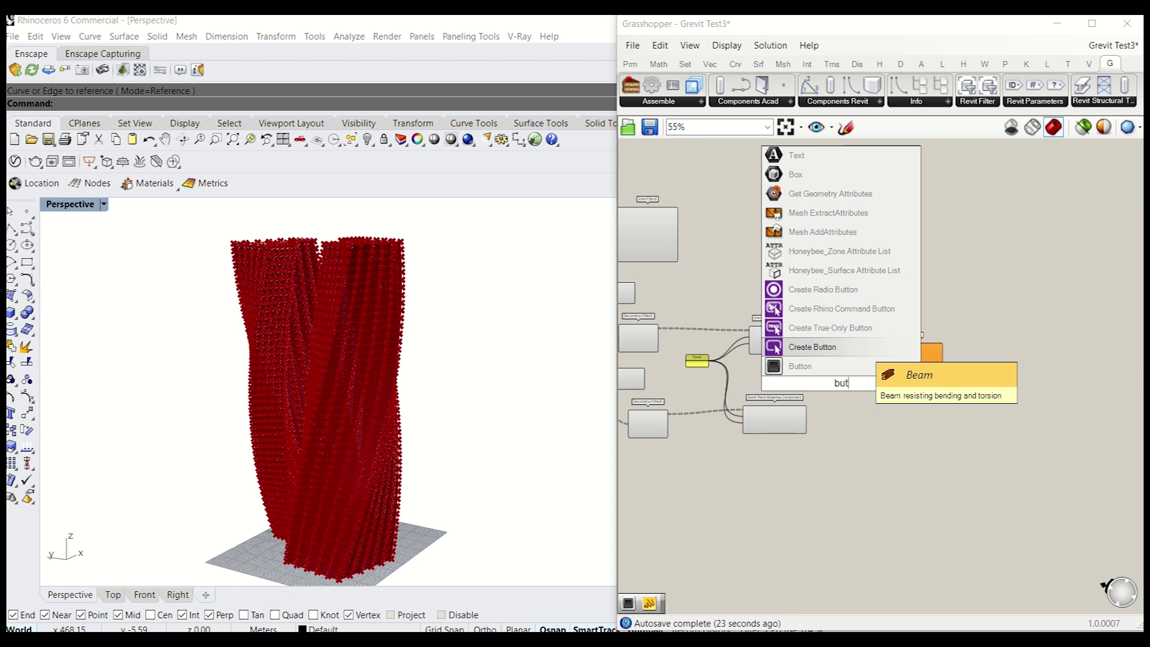
{"action": "left_click", "coordinate": [848, 366]}
- Wire both GrevitComponent outputs into Grevit Send's flattened Components input and the Button into its Send input
{"action": "scroll", "coordinate": [884, 332], "scroll_direction": "up", "scroll_amount": 5}
{"action": "right_click_drag", "start_coordinate": [843, 334], "coordinate": [919, 285]}
{"action": "left_click_drag", "start_coordinate": [863, 280], "coordinate": [813, 447]}
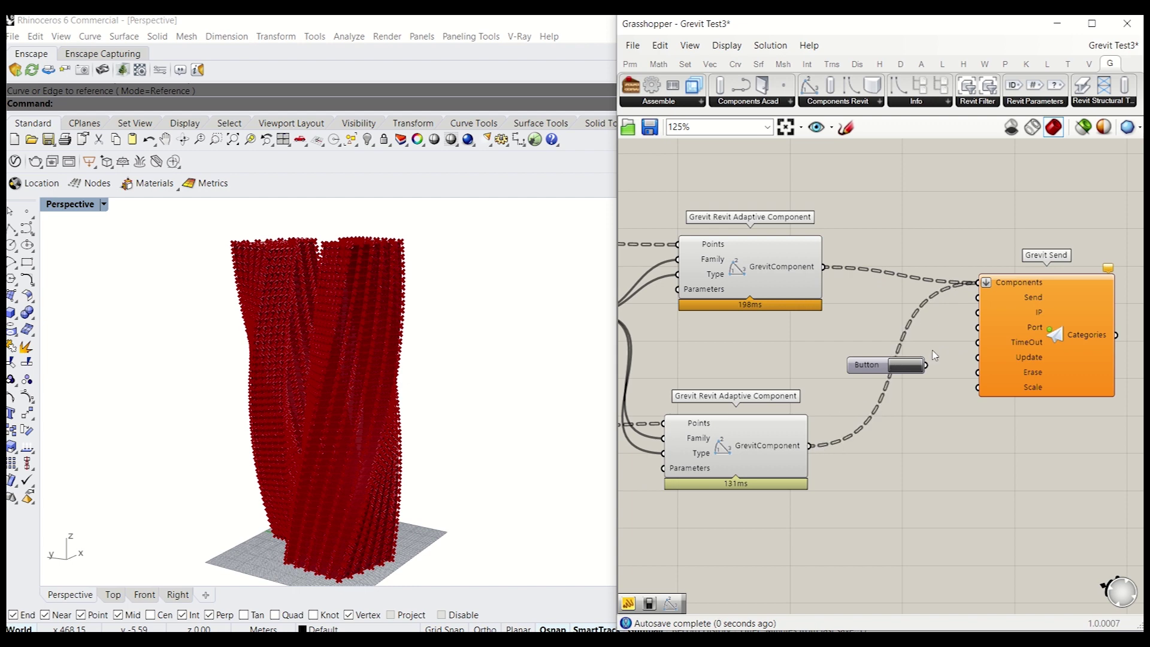
{"action": "left_click_drag", "start_coordinate": [926, 365], "coordinate": [977, 298]}
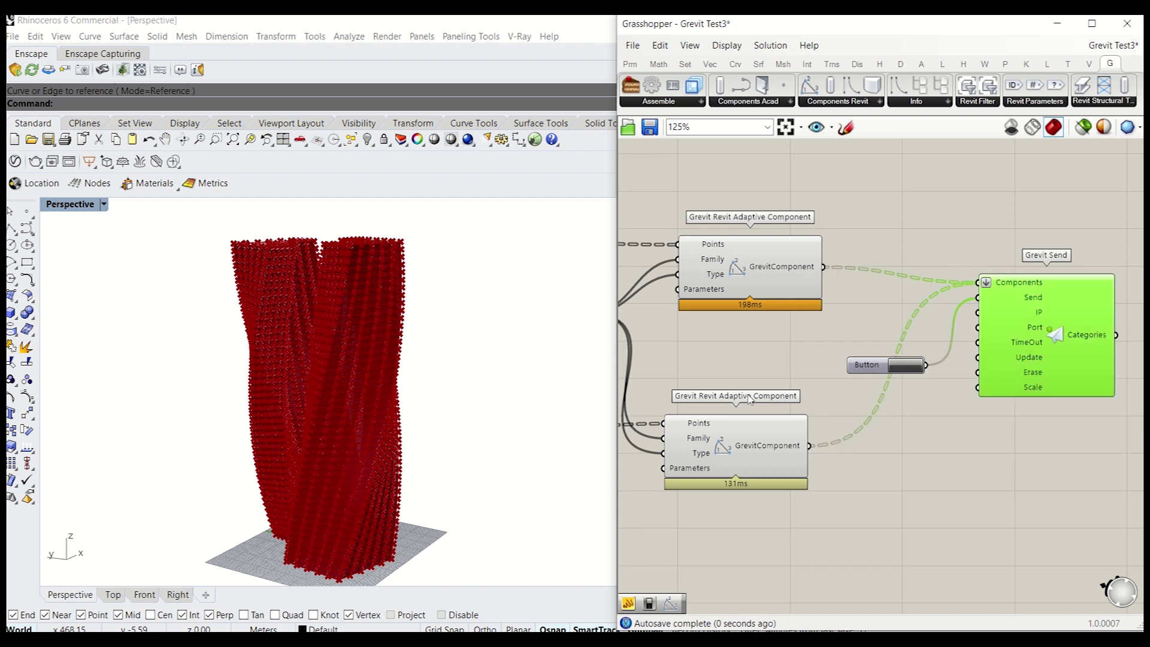
- Switch to Revit, start the Grevit receiver and trigger the Grasshopper send to bring the skin panels into the project
{"action": "left_click", "coordinate": [260, 639]}
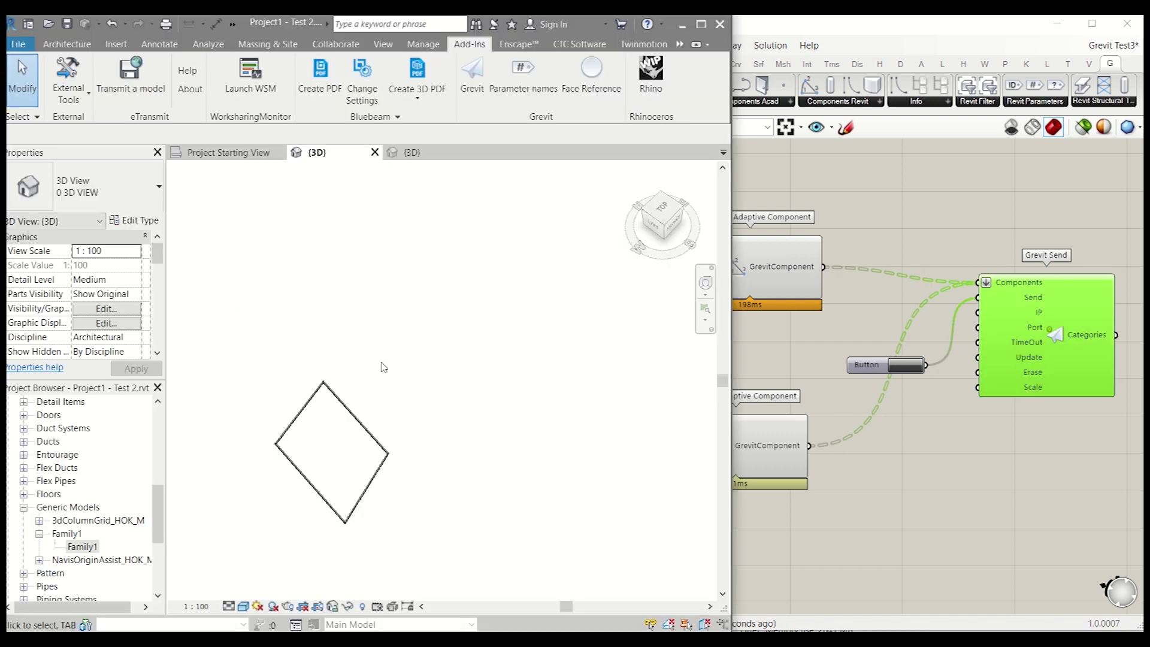
{"action": "scroll", "coordinate": [385, 341], "scroll_direction": "down", "scroll_amount": 5}
{"action": "scroll", "coordinate": [509, 318], "scroll_direction": "down", "scroll_amount": 5}
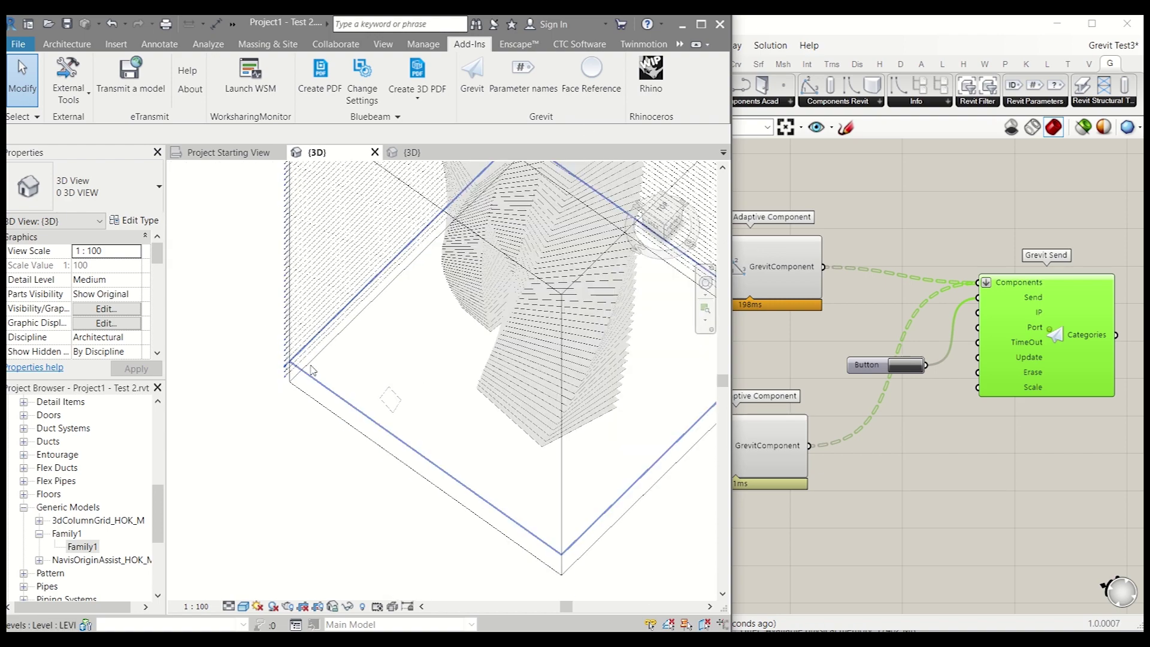
{"action": "left_click", "coordinate": [481, 74]}
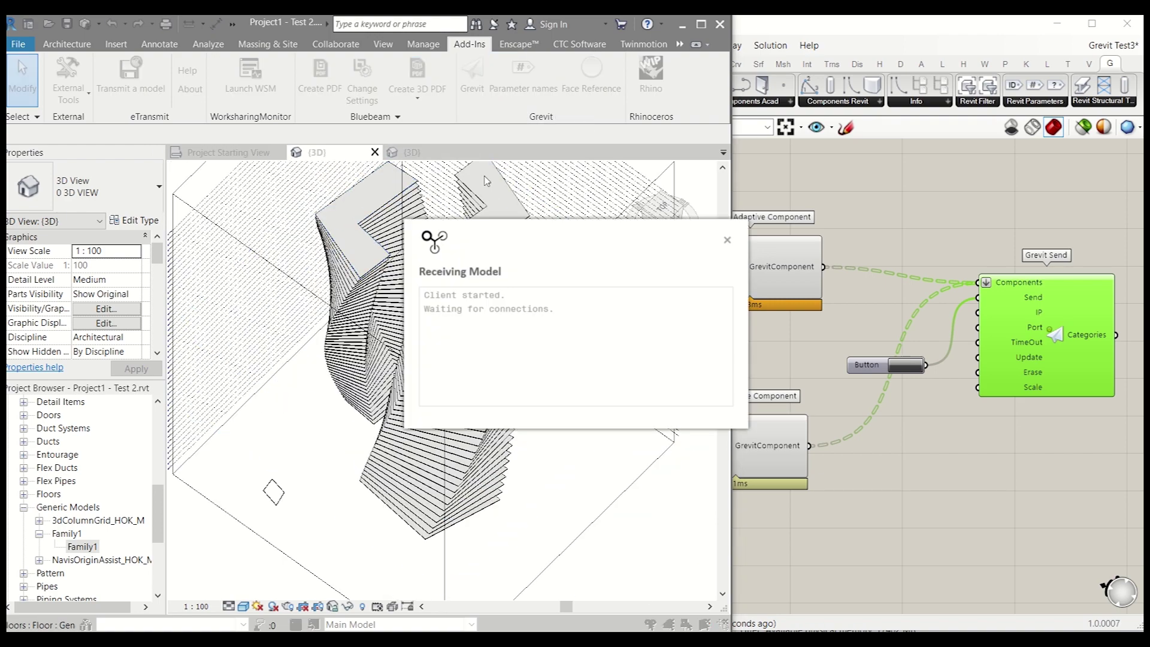
{"action": "left_click", "coordinate": [875, 331]}
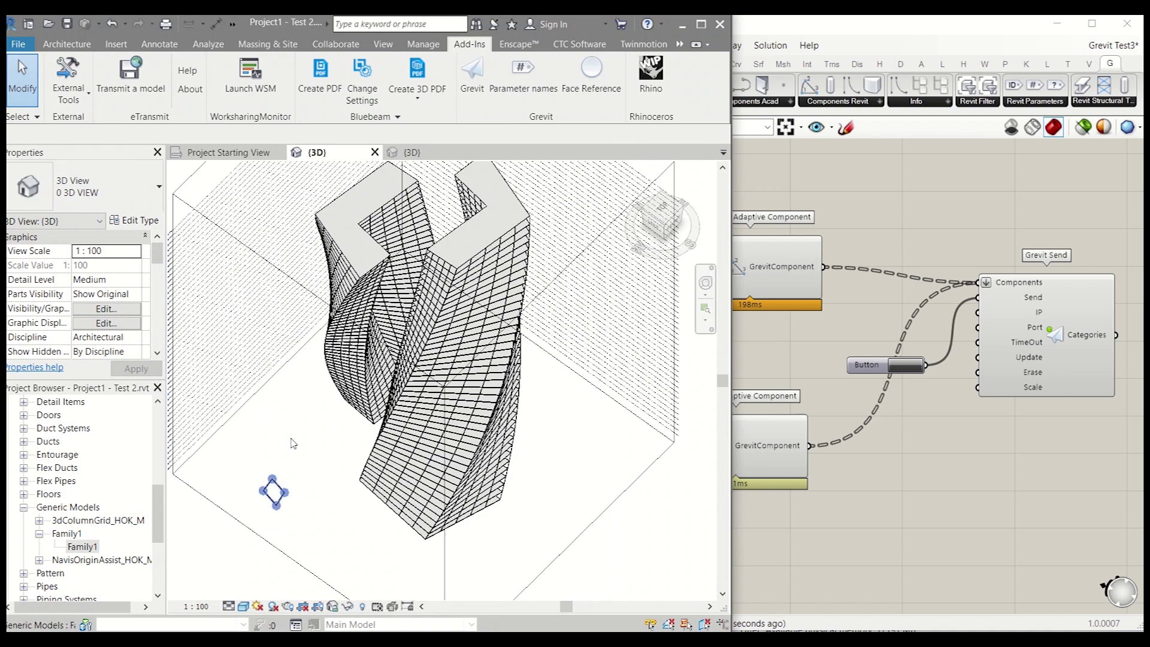
{"action": "scroll", "coordinate": [422, 351], "scroll_direction": "up", "scroll_amount": 8}
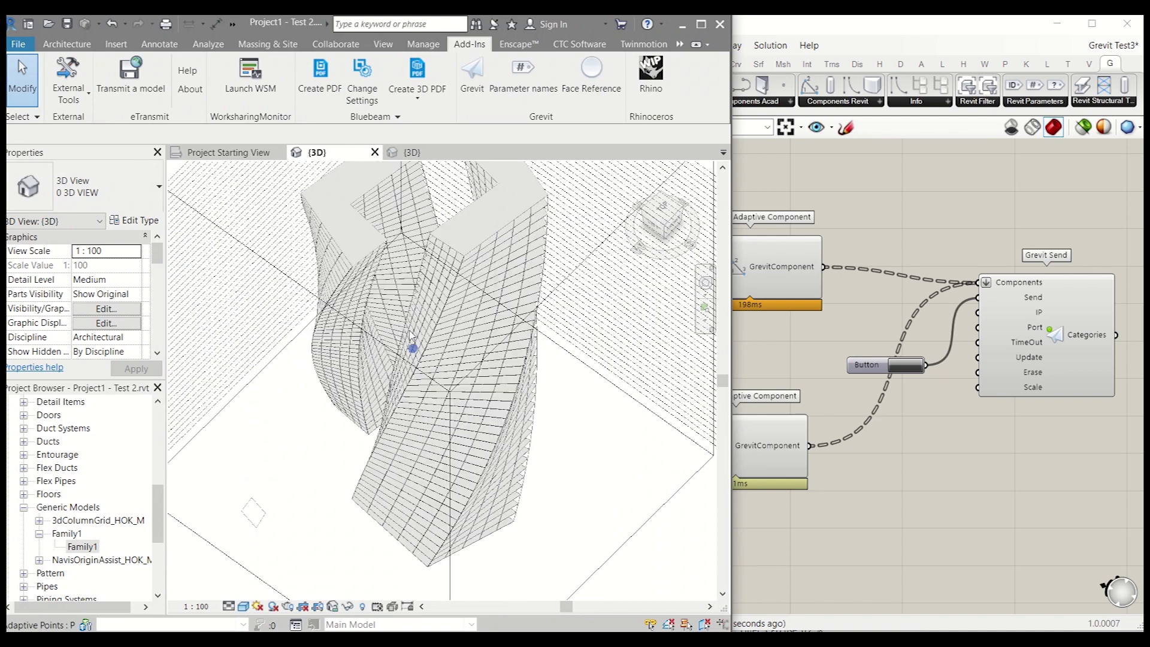
{"action": "scroll", "coordinate": [456, 377], "scroll_direction": "down", "scroll_amount": 8}
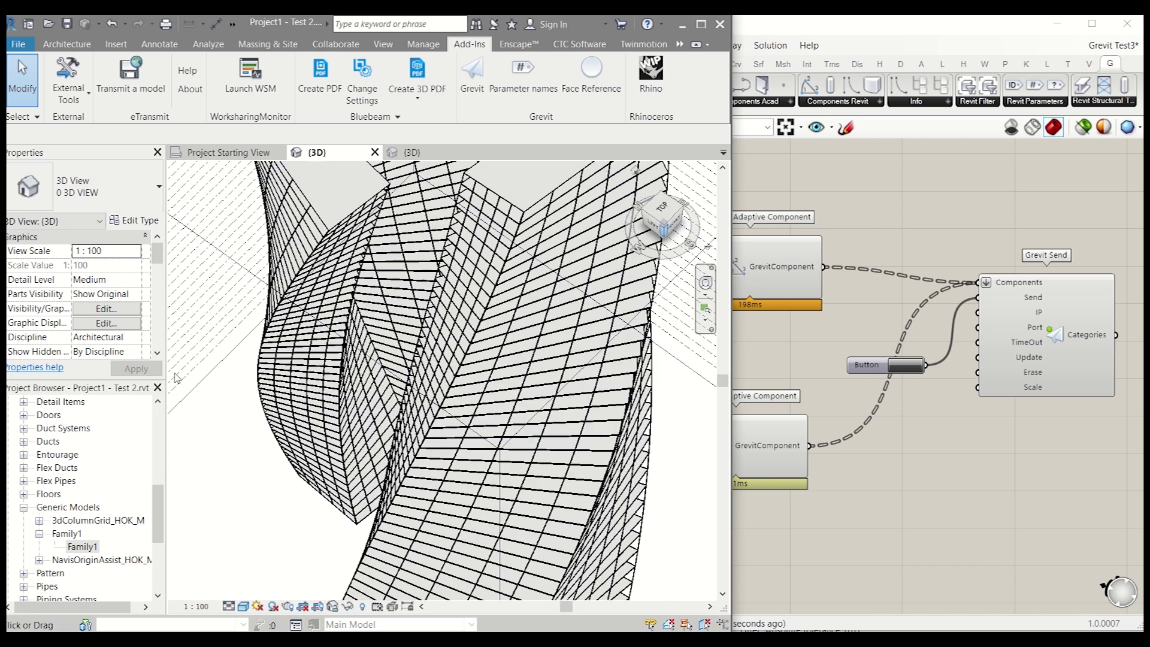
- Open the LEVEL 1 floor plan from the 1 PLANS - LIFE SAFETY view group
{"action": "scroll", "coordinate": [47, 427], "scroll_direction": "up", "scroll_amount": 5}
{"action": "scroll", "coordinate": [47, 427], "scroll_direction": "up", "scroll_amount": 2}
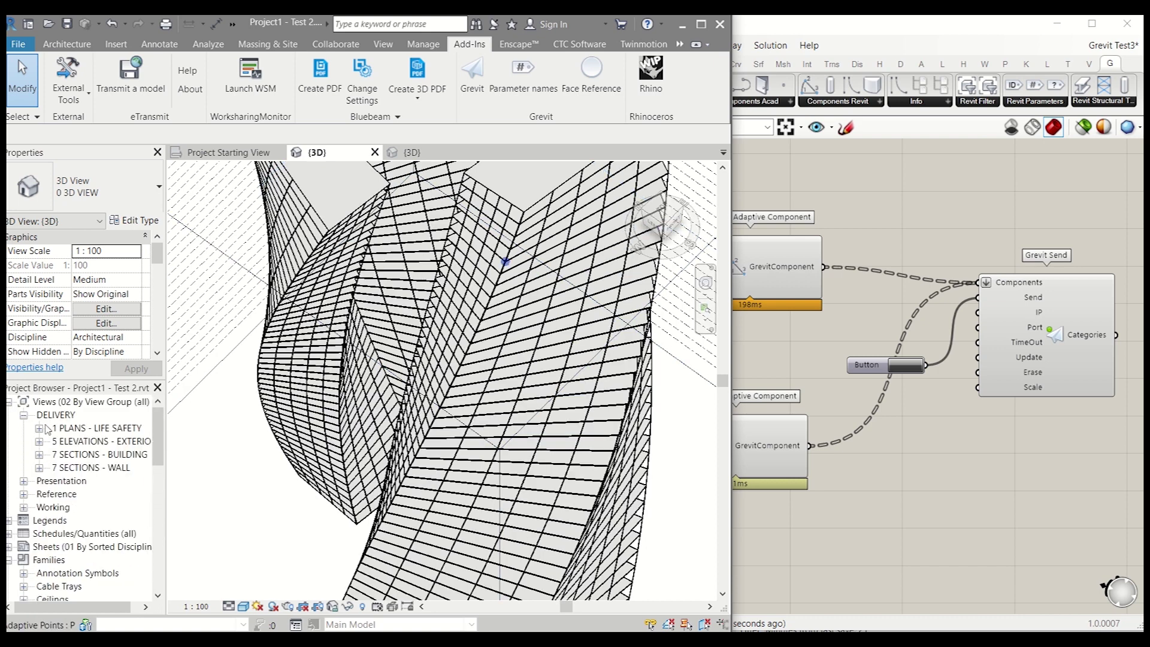
{"action": "left_click", "coordinate": [38, 429]}
{"action": "double_click", "coordinate": [107, 416]}
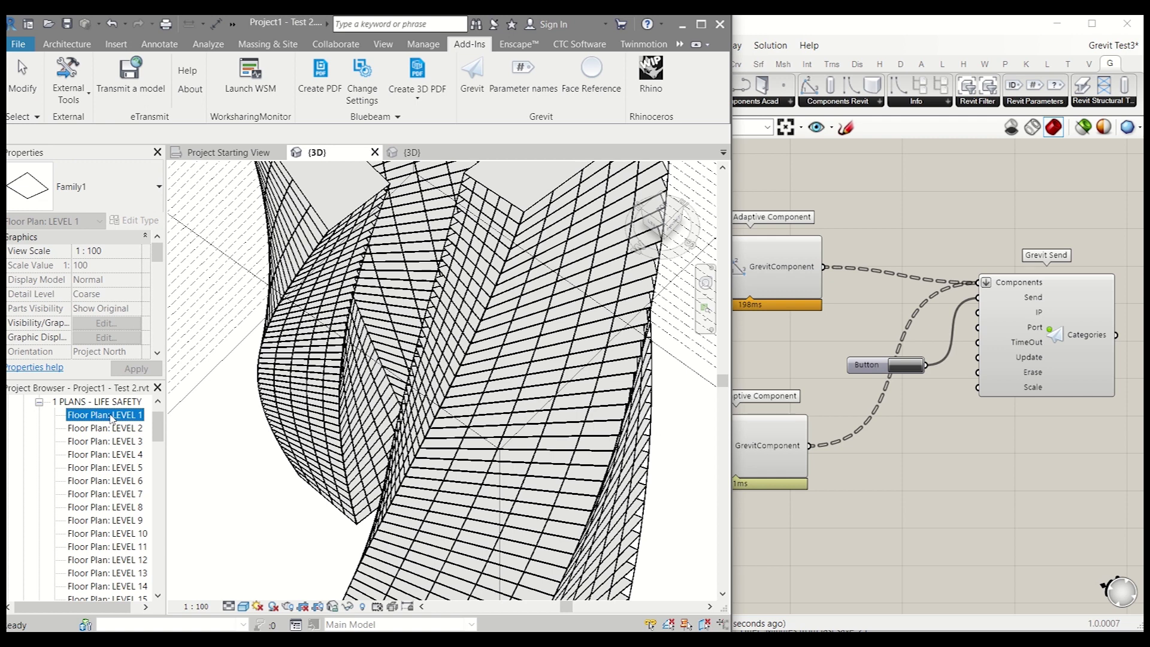
- Examine the skin panels along the edges and corners of both tower outlines in the LEVEL 1 floor plan
{"action": "scroll", "coordinate": [452, 393], "scroll_direction": "up", "scroll_amount": 6}
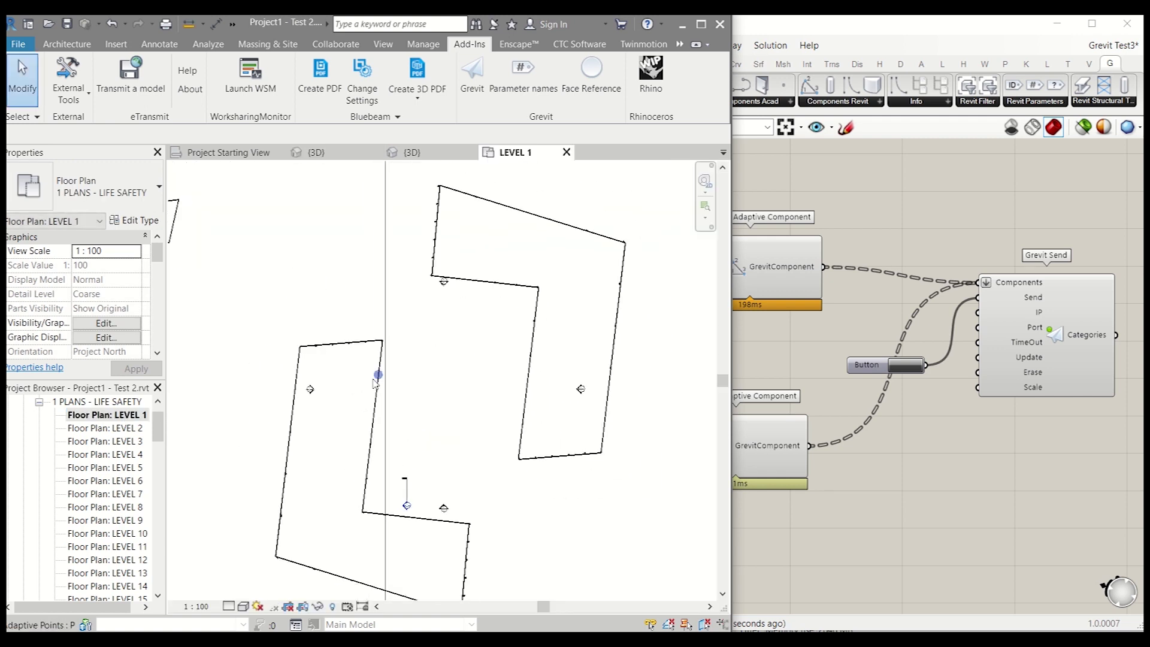
{"action": "scroll", "coordinate": [376, 330], "scroll_direction": "up", "scroll_amount": 8}
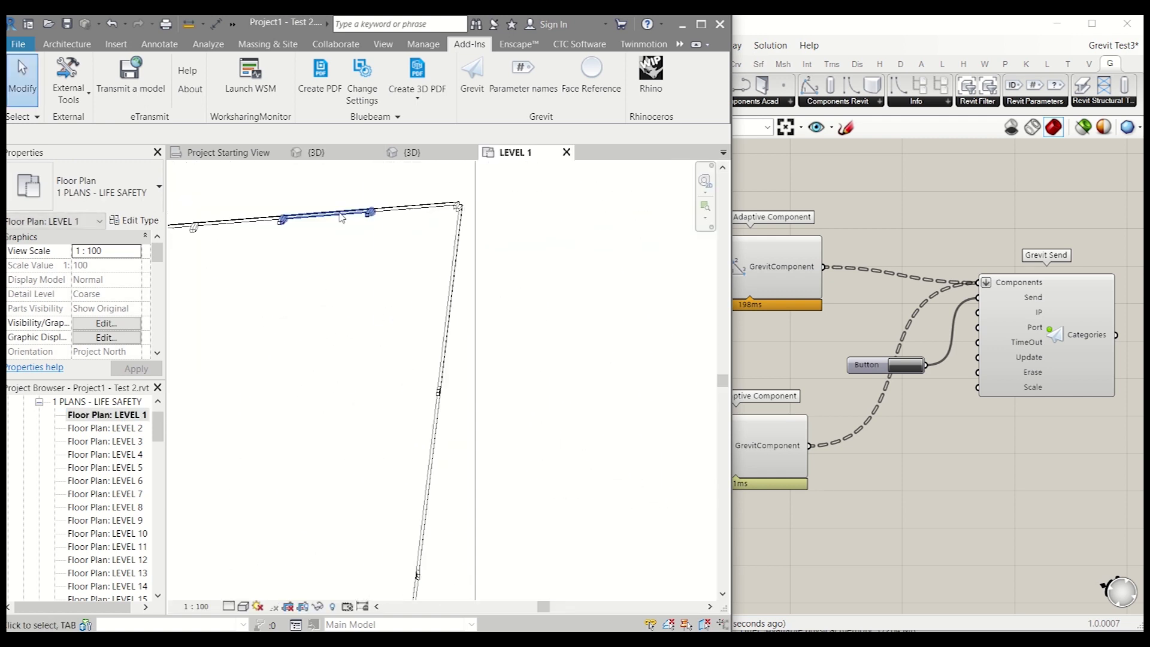
{"action": "scroll", "coordinate": [403, 225], "scroll_direction": "down", "scroll_amount": 9}
{"action": "scroll", "coordinate": [454, 297], "scroll_direction": "down", "scroll_amount": 4}
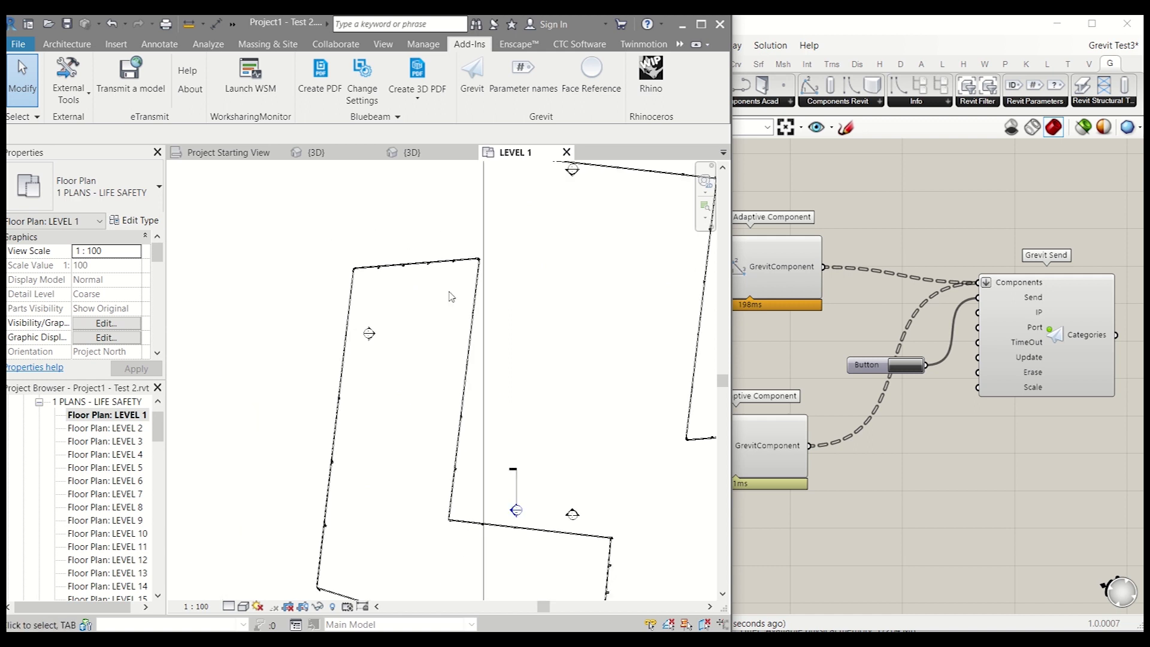
{"action": "scroll", "coordinate": [381, 466], "scroll_direction": "up", "scroll_amount": 6}
{"action": "scroll", "coordinate": [409, 450], "scroll_direction": "down", "scroll_amount": 2}
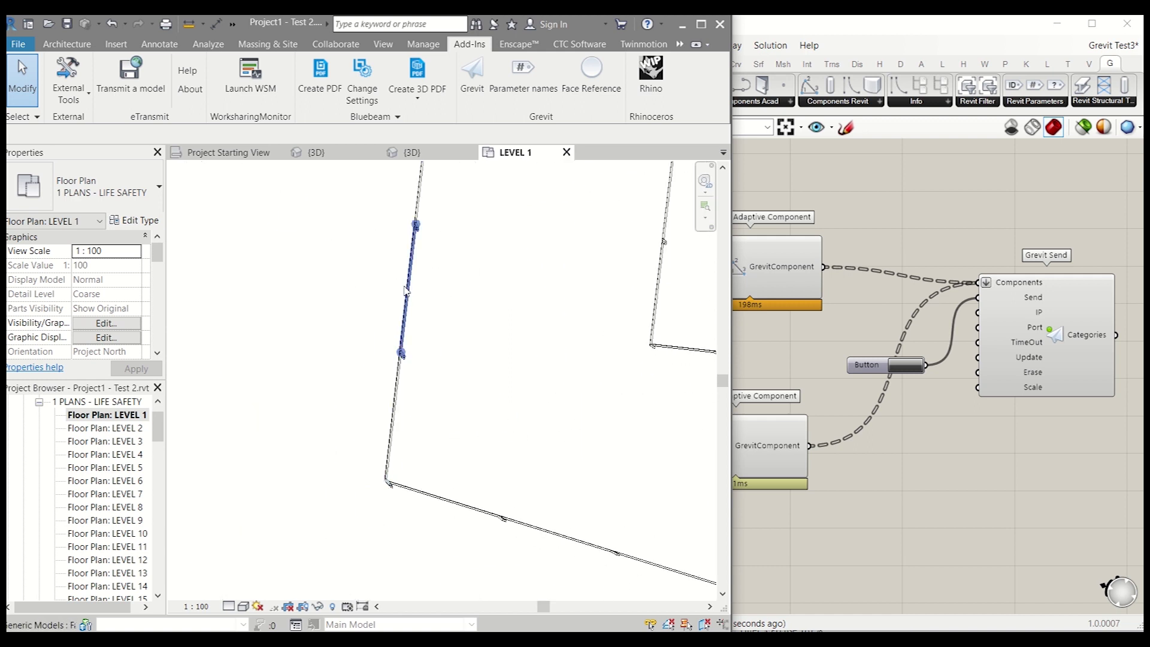
{"action": "scroll", "coordinate": [423, 240], "scroll_direction": "up", "scroll_amount": 1}
{"action": "scroll", "coordinate": [409, 421], "scroll_direction": "down", "scroll_amount": 4}
{"action": "scroll", "coordinate": [421, 204], "scroll_direction": "up", "scroll_amount": 3}
{"action": "scroll", "coordinate": [420, 252], "scroll_direction": "up", "scroll_amount": 1}
{"action": "scroll", "coordinate": [396, 262], "scroll_direction": "down", "scroll_amount": 5}
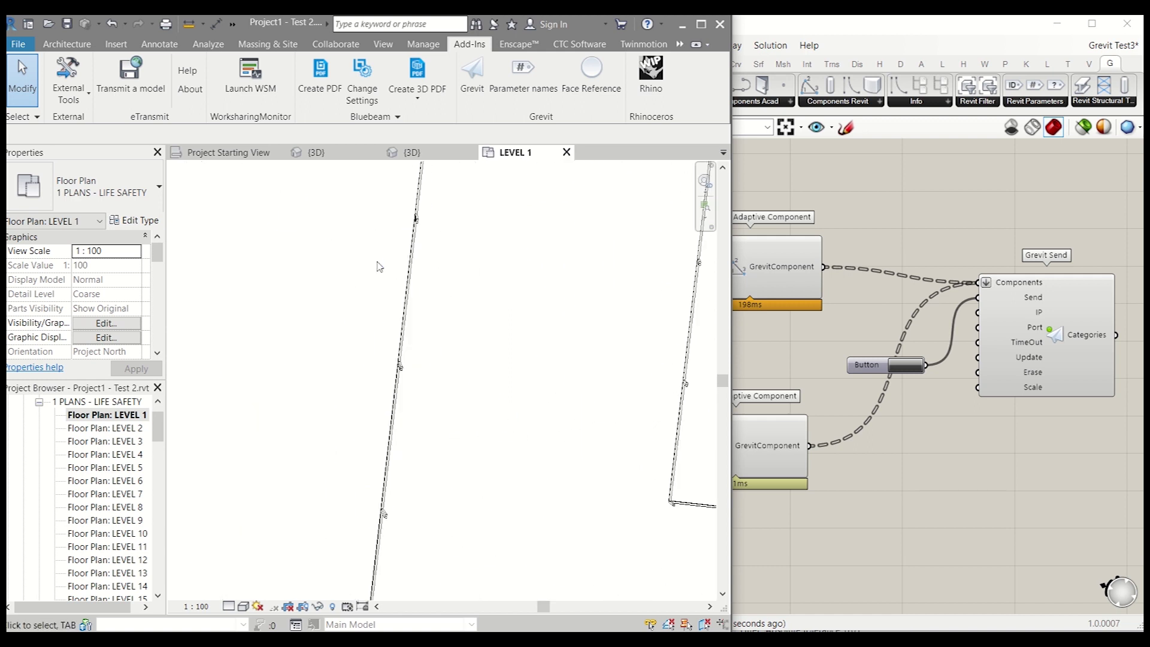
{"action": "scroll", "coordinate": [594, 223], "scroll_direction": "up", "scroll_amount": 1}
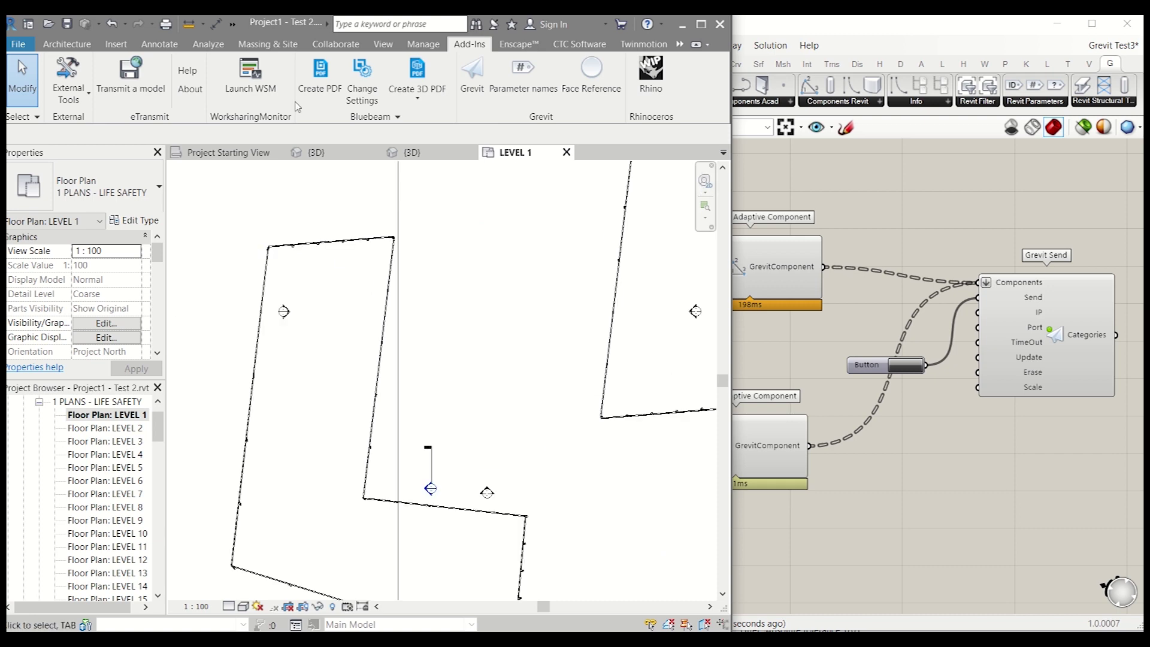
- Return to the 3D view, look from the top and pull the section box's front face in to the middle of the towers
{"action": "left_click", "coordinate": [343, 155]}
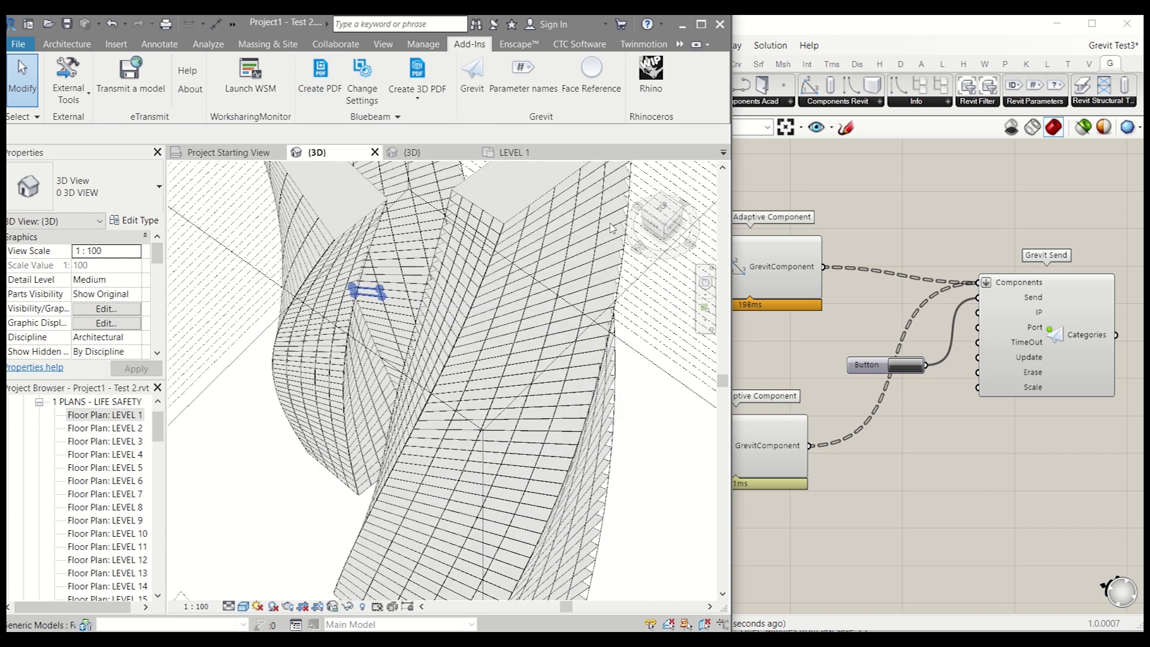
{"action": "left_click", "coordinate": [665, 210]}
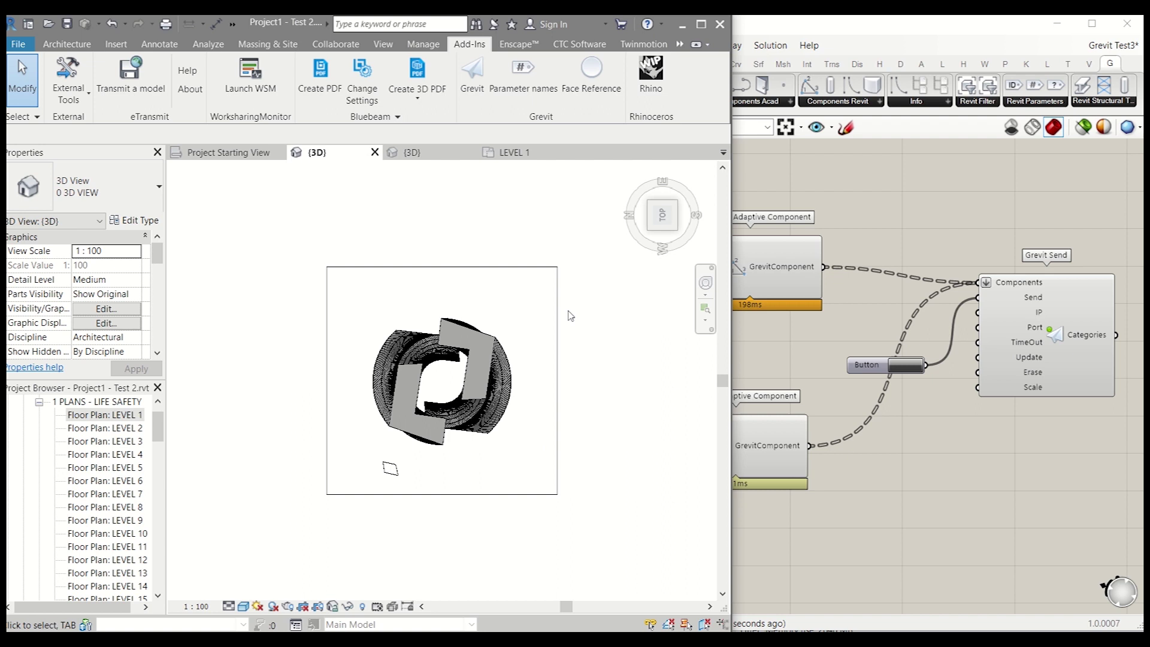
{"action": "left_click", "coordinate": [558, 330]}
{"action": "left_click_drag", "start_coordinate": [559, 380], "coordinate": [455, 388]}
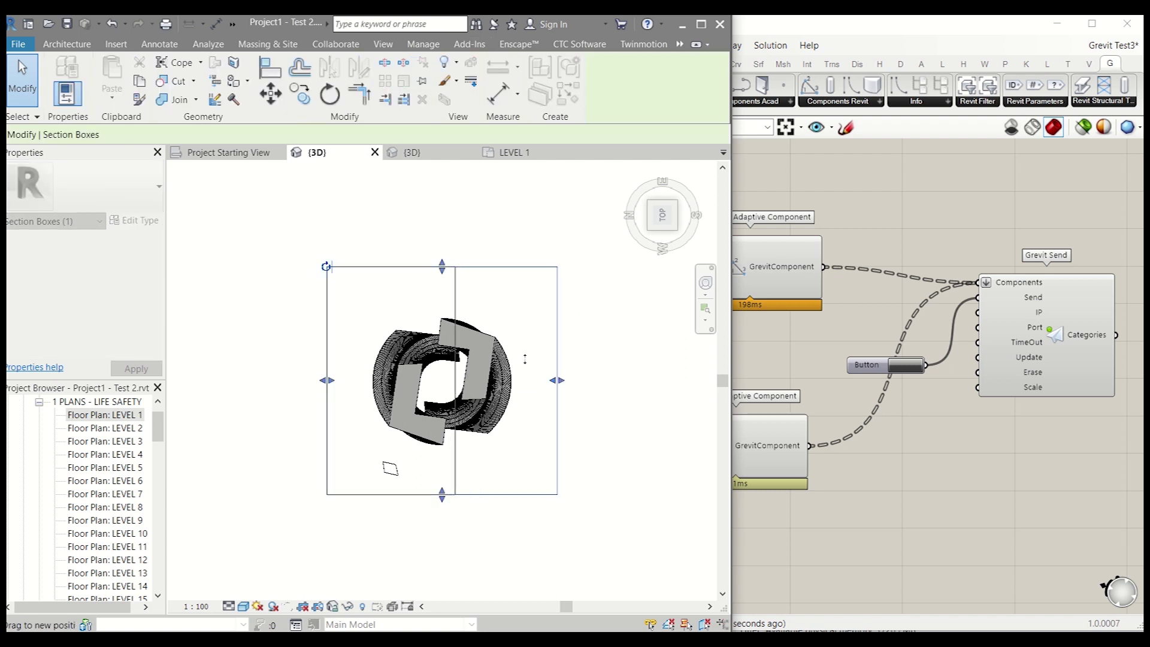
- Inspect the sectioned towers from the front, checking the slabs and skin panels, and deselect the section box
{"action": "left_click", "coordinate": [682, 224]}
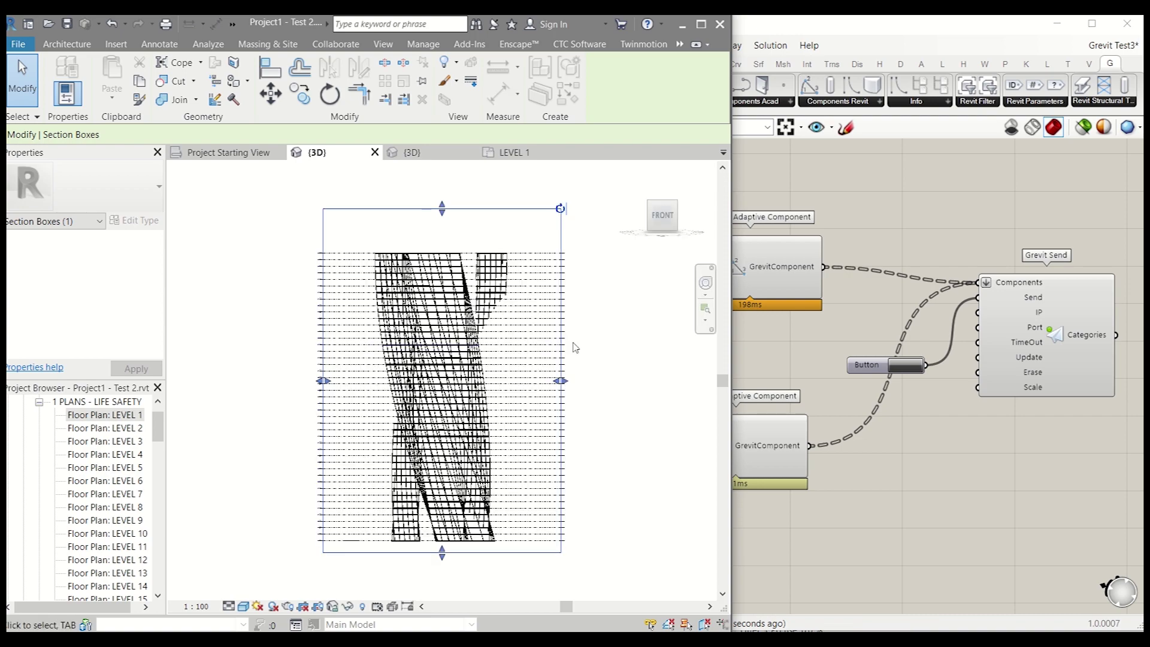
{"action": "scroll", "coordinate": [473, 363], "scroll_direction": "up", "scroll_amount": 3}
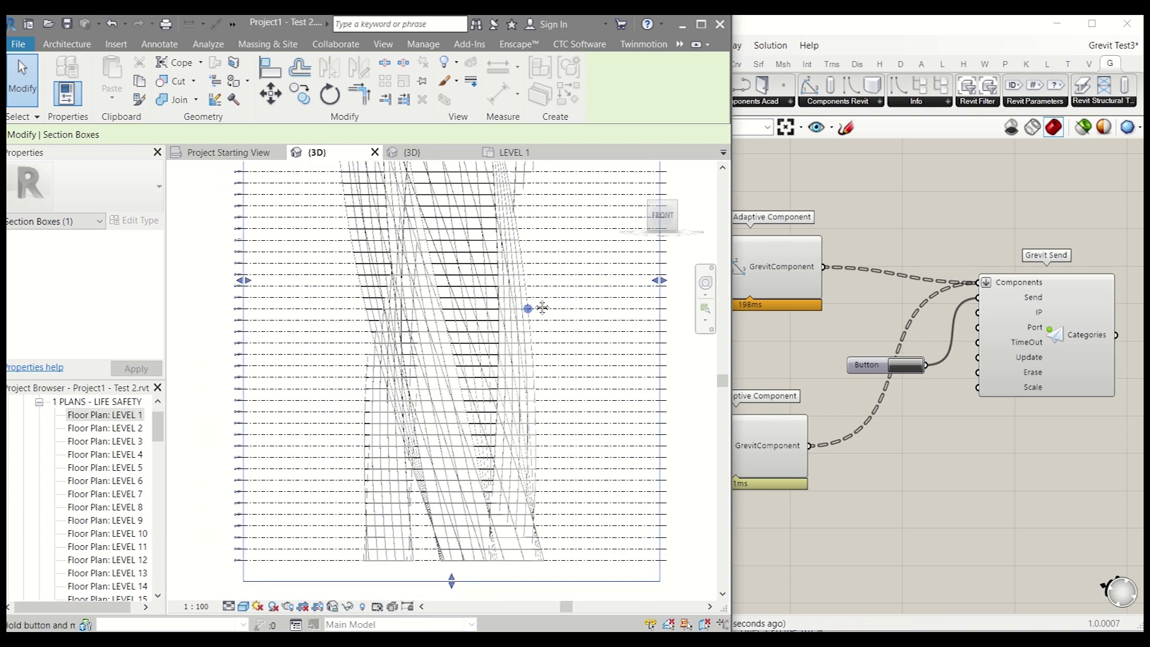
{"action": "scroll", "coordinate": [475, 383], "scroll_direction": "down", "scroll_amount": 3}
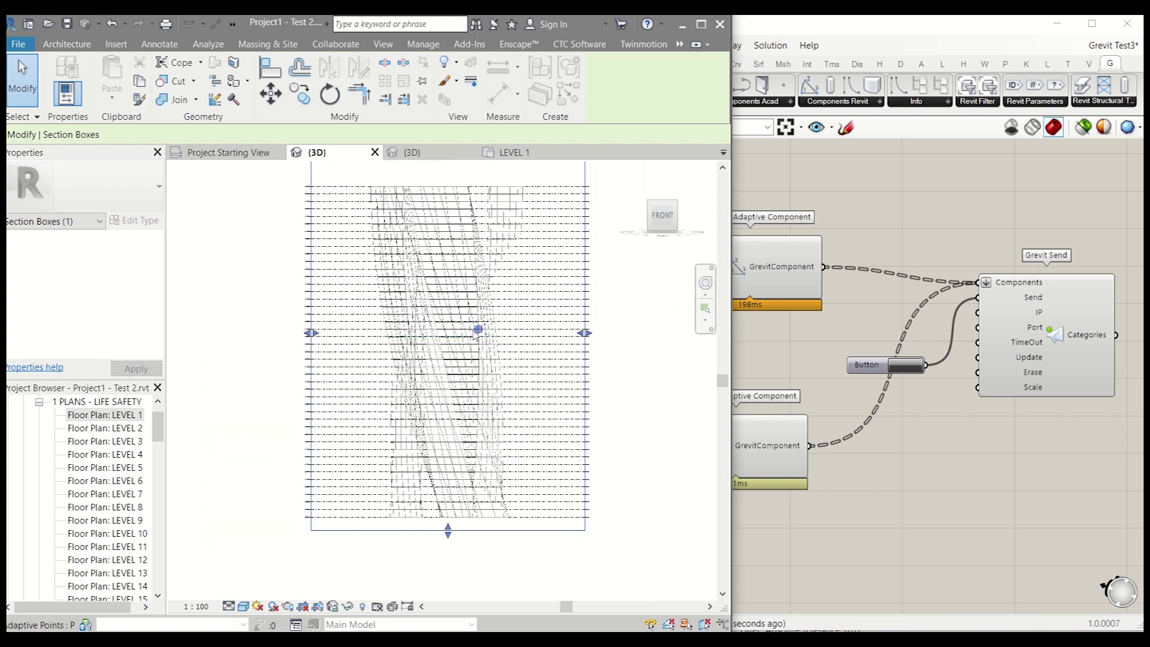
{"action": "scroll", "coordinate": [485, 225], "scroll_direction": "up", "scroll_amount": 2}
{"action": "scroll", "coordinate": [629, 329], "scroll_direction": "down", "scroll_amount": 1}
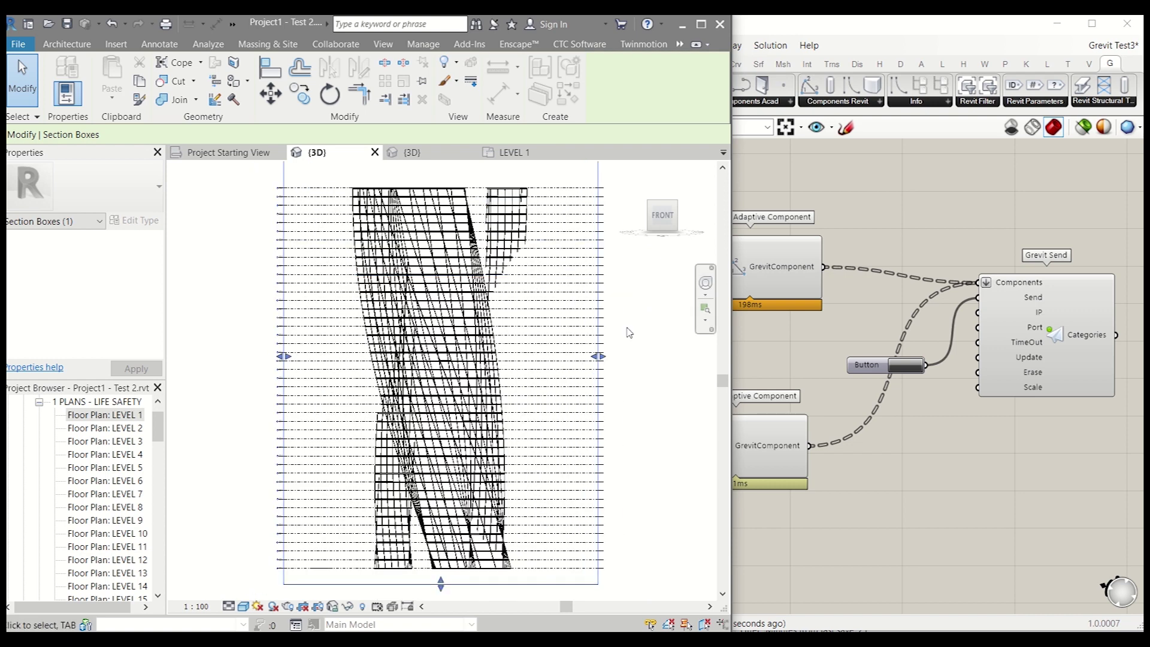
{"action": "left_click", "coordinate": [640, 331]}
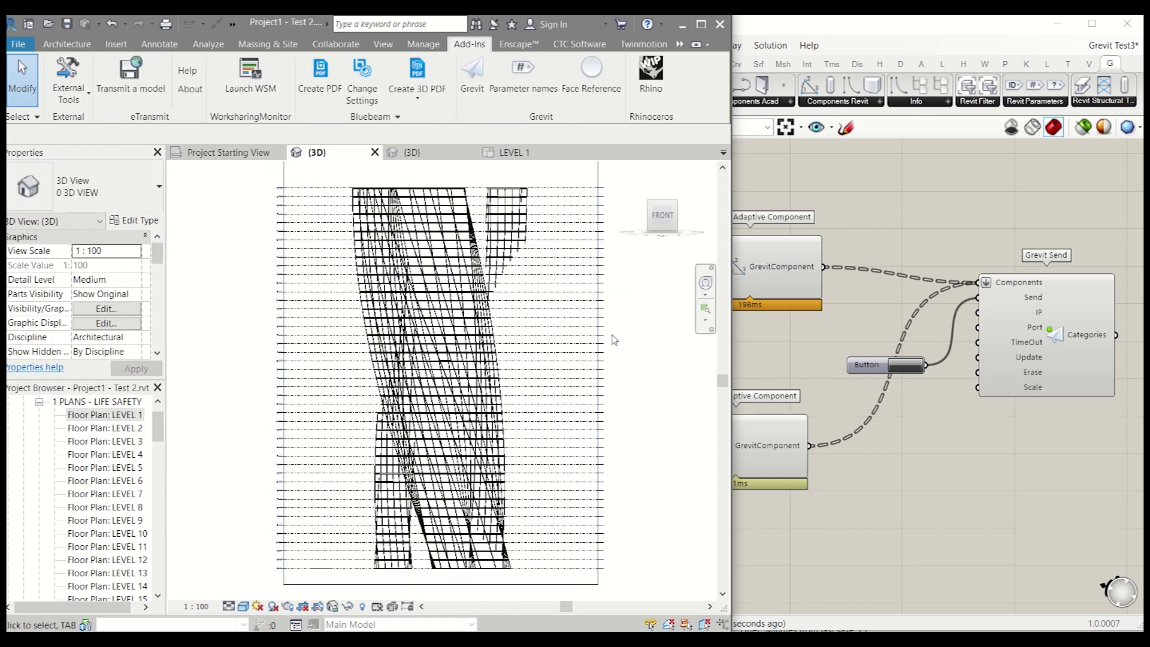